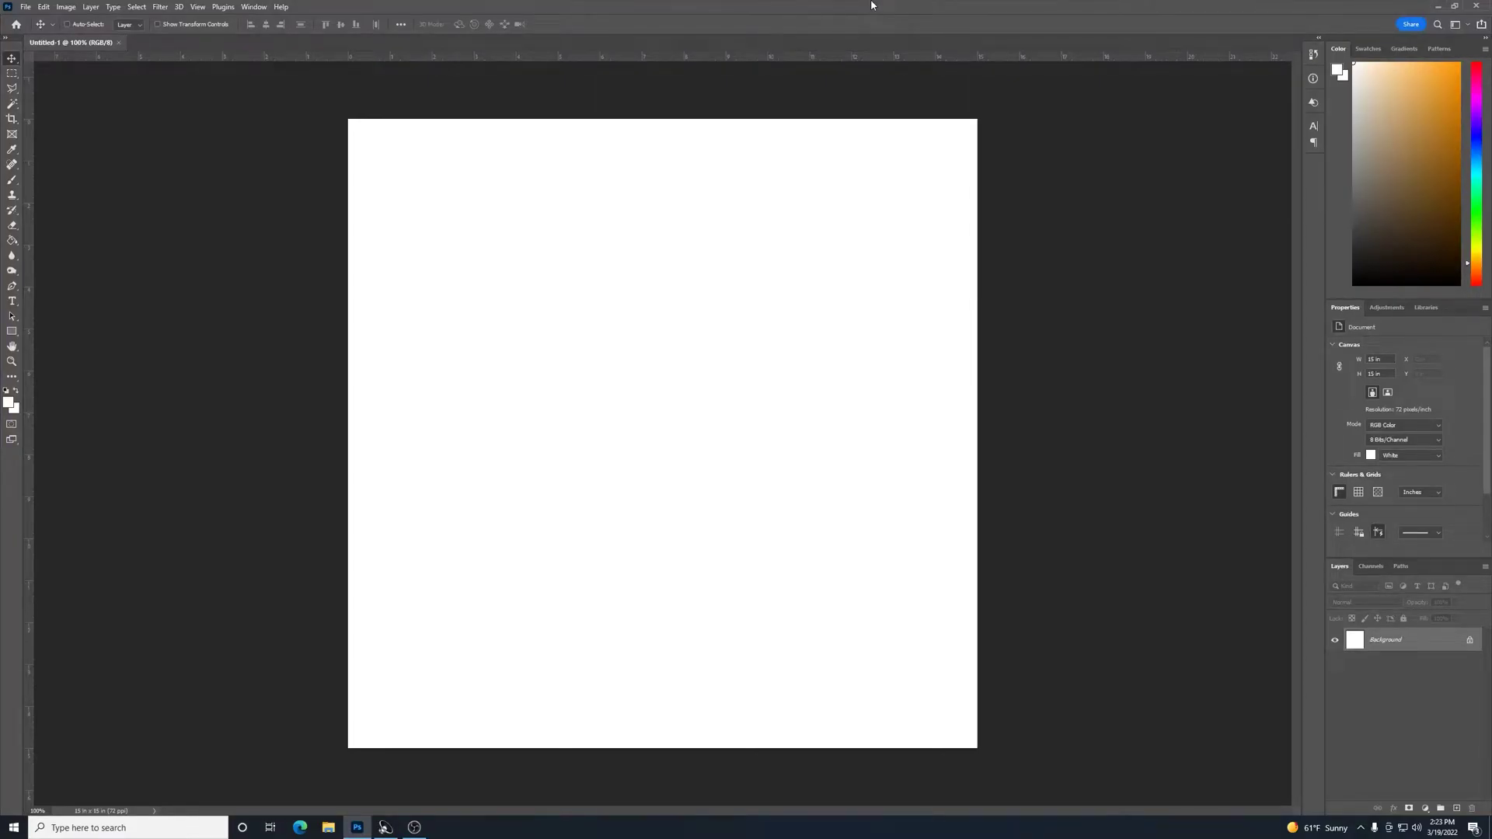
Add an empty Layer 1, unlock the Background as Layer 0, and fill Layer 0 with 50% Gray
left_click(1457, 808)
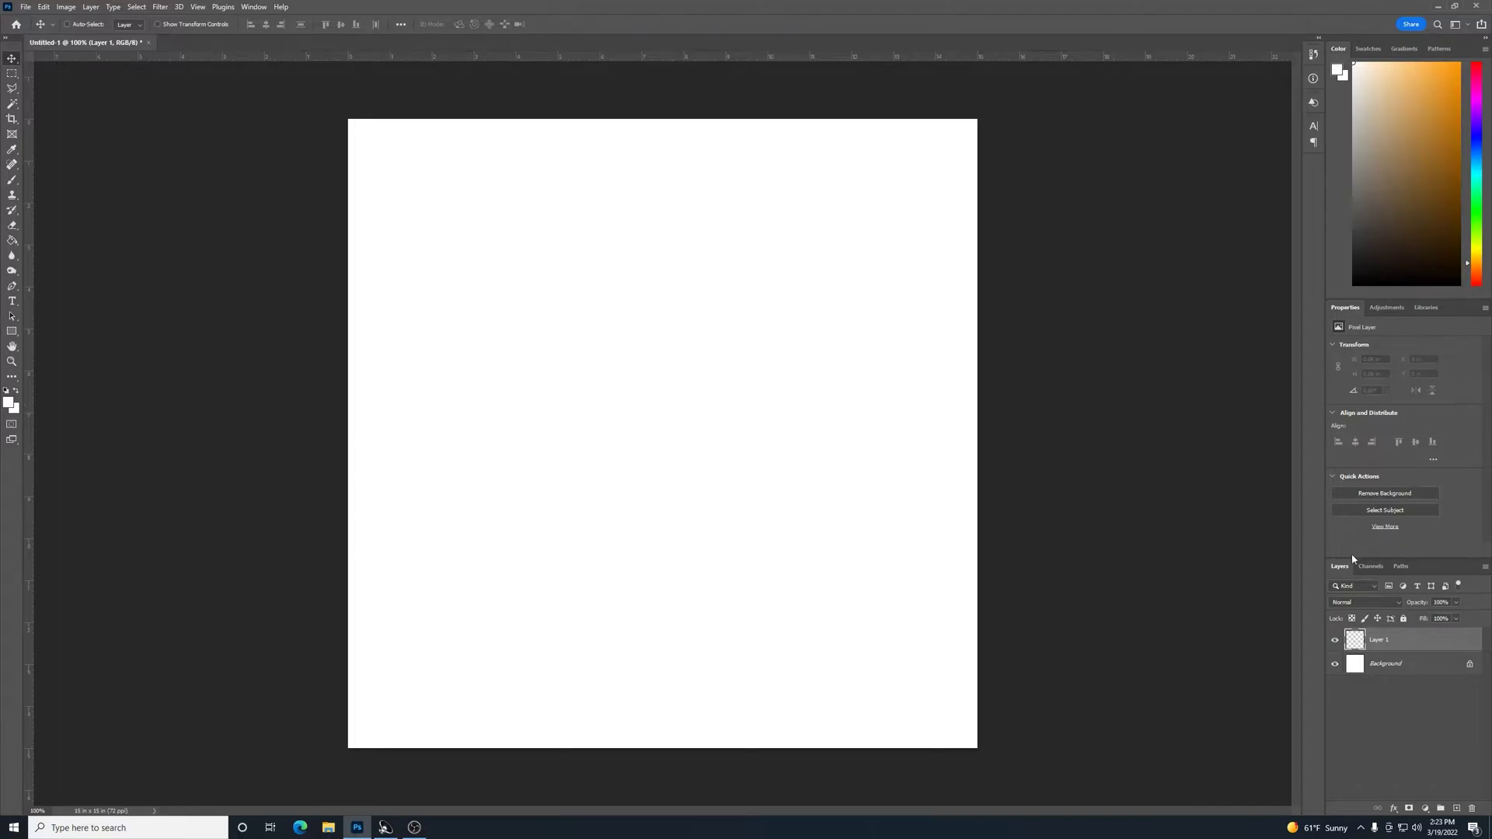
left_click(1467, 666)
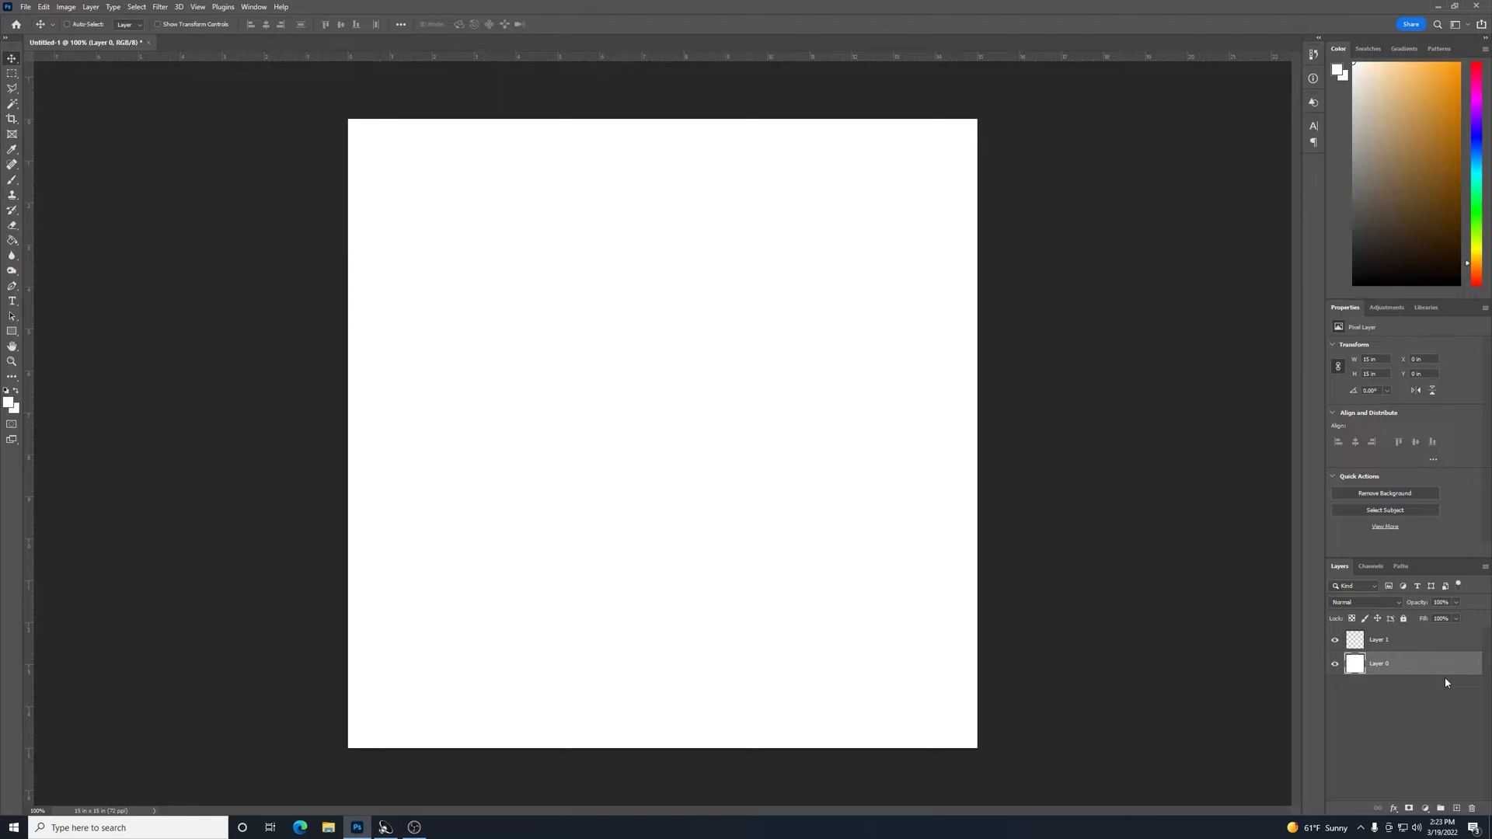
key("shift+F5")
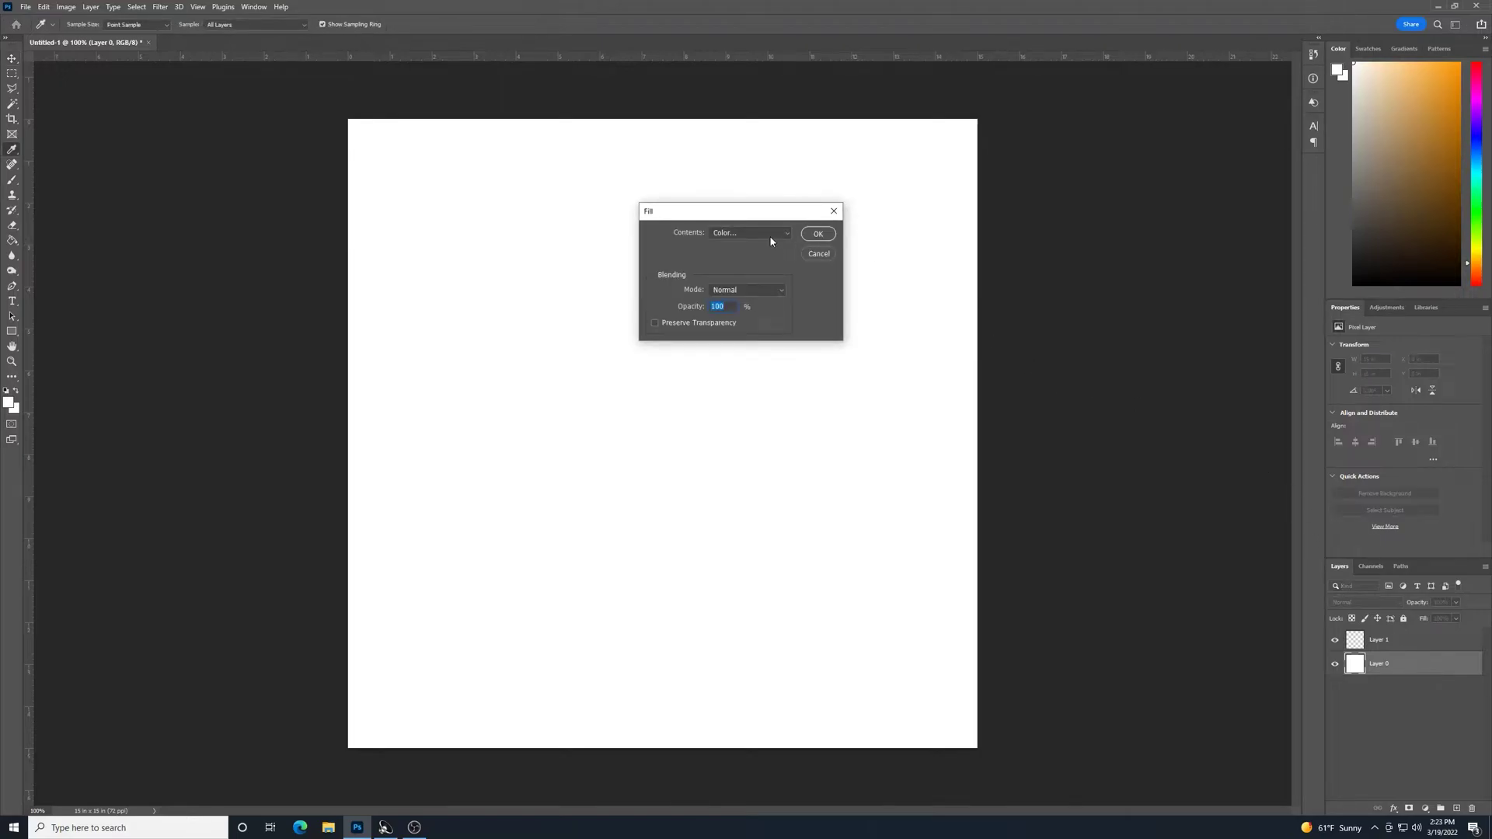
left_click(770, 237)
left_click(758, 336)
left_click(816, 234)
key("v")
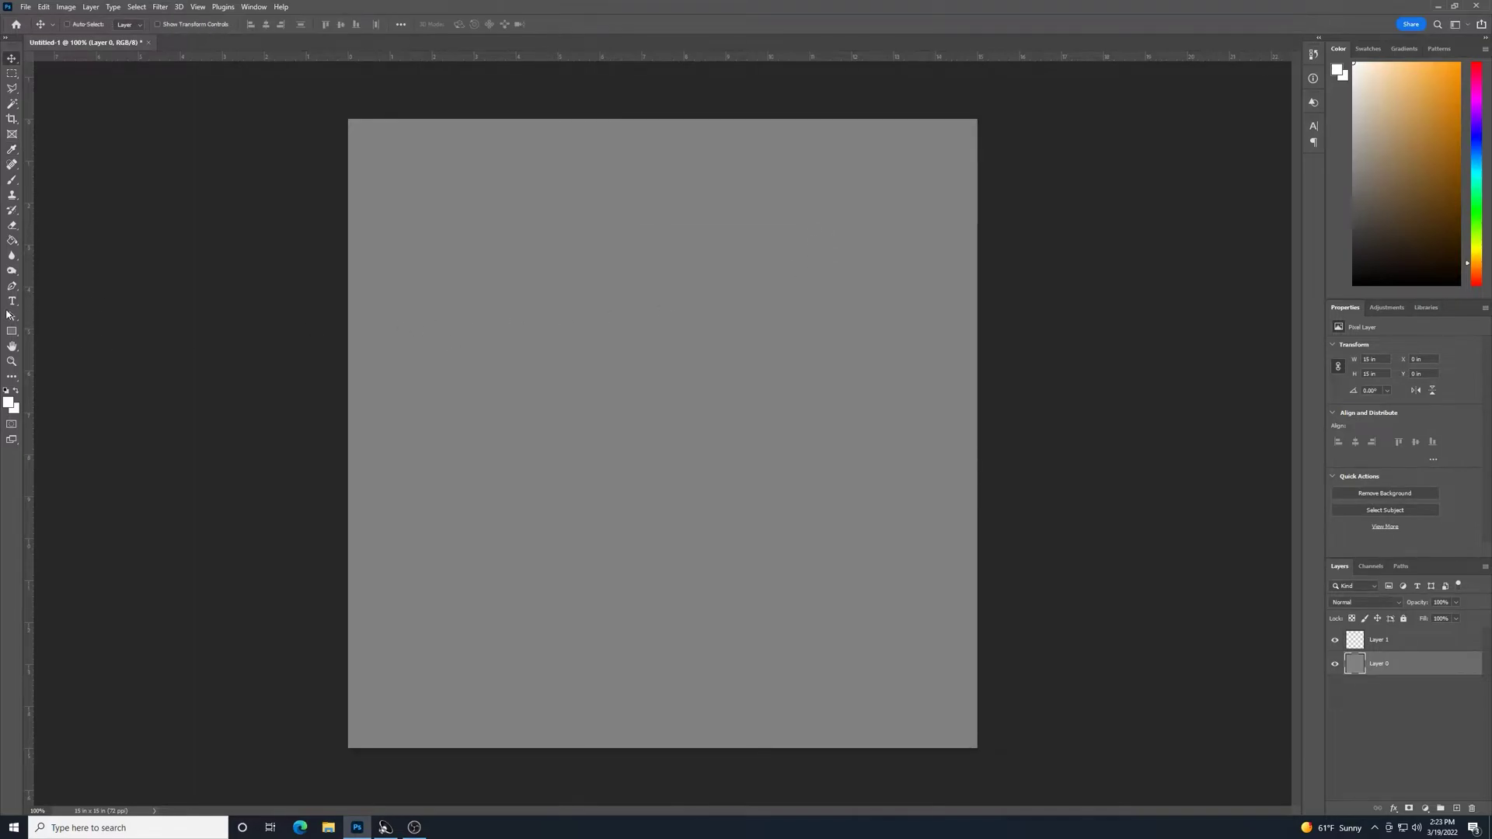
Draw a small white circle on Layer 1 with the Ellipse Tool
left_click(1391, 641)
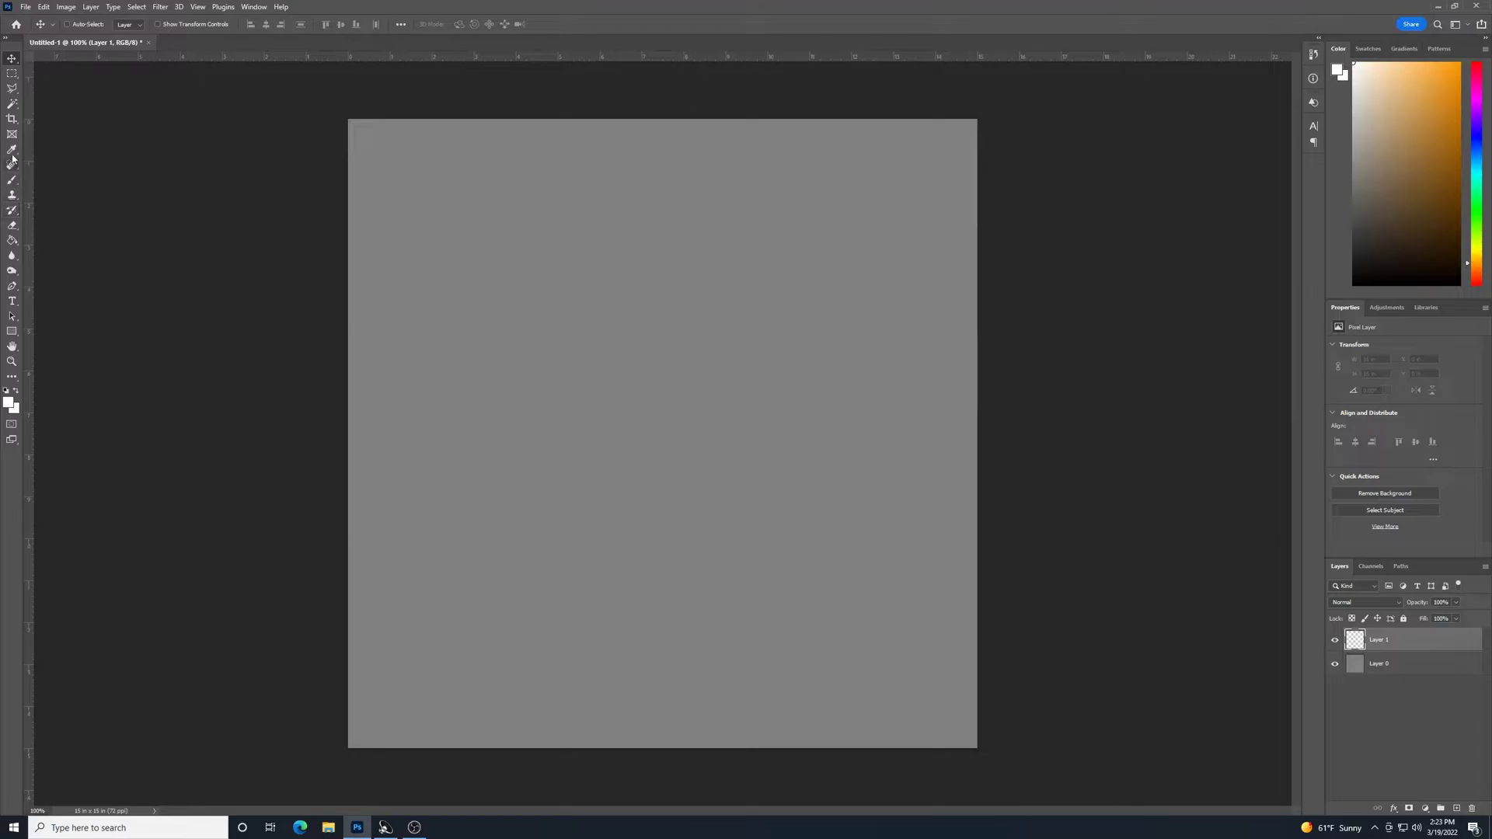
left_click(12, 331)
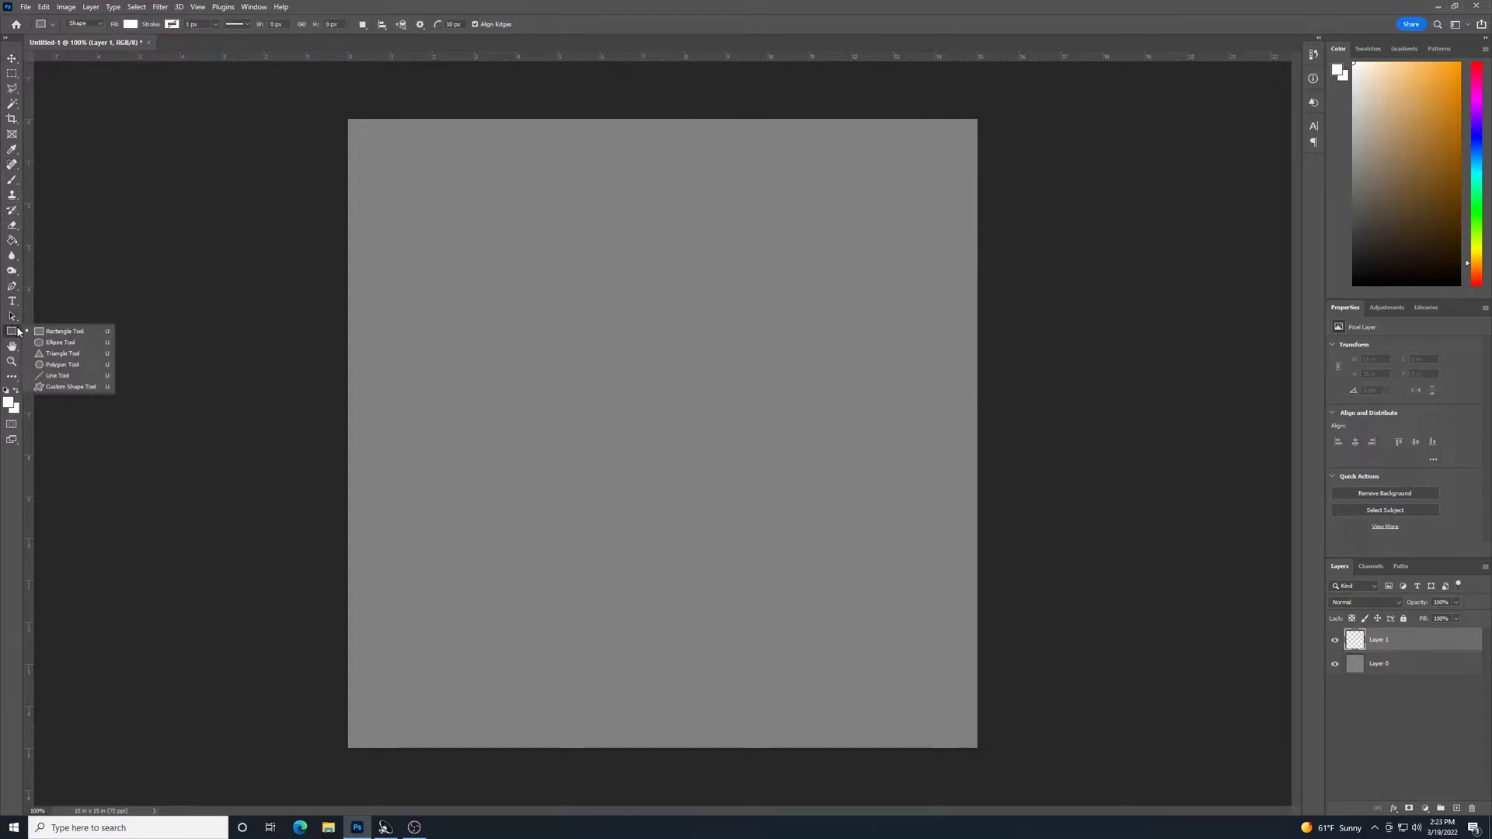
left_click(61, 343)
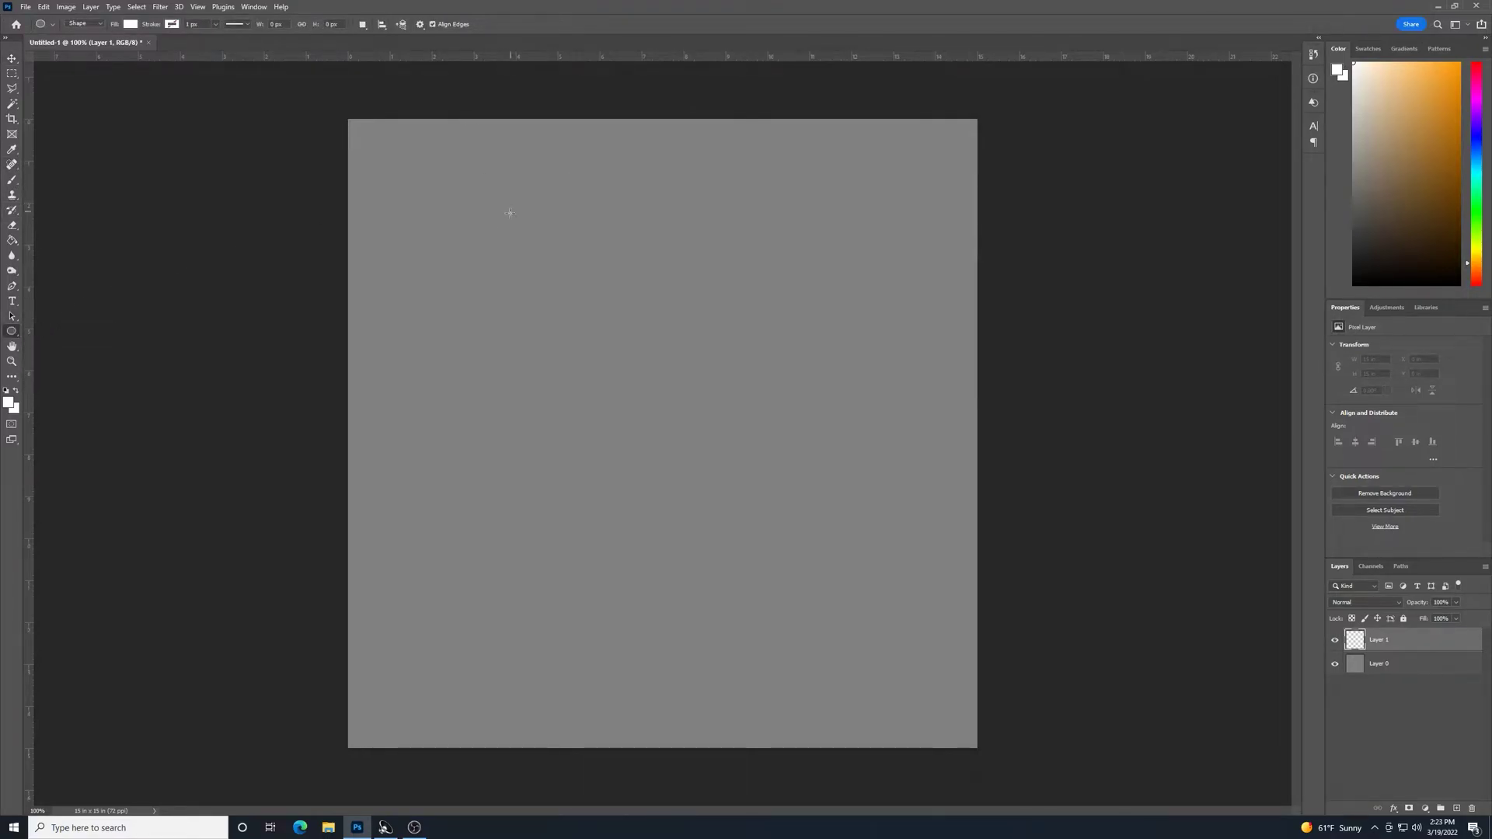
left_click_drag(502, 227, 507, 314)
left_click(12, 59)
Duplicate the circle twice, stacking the copies into a column of three
right_click(1420, 639)
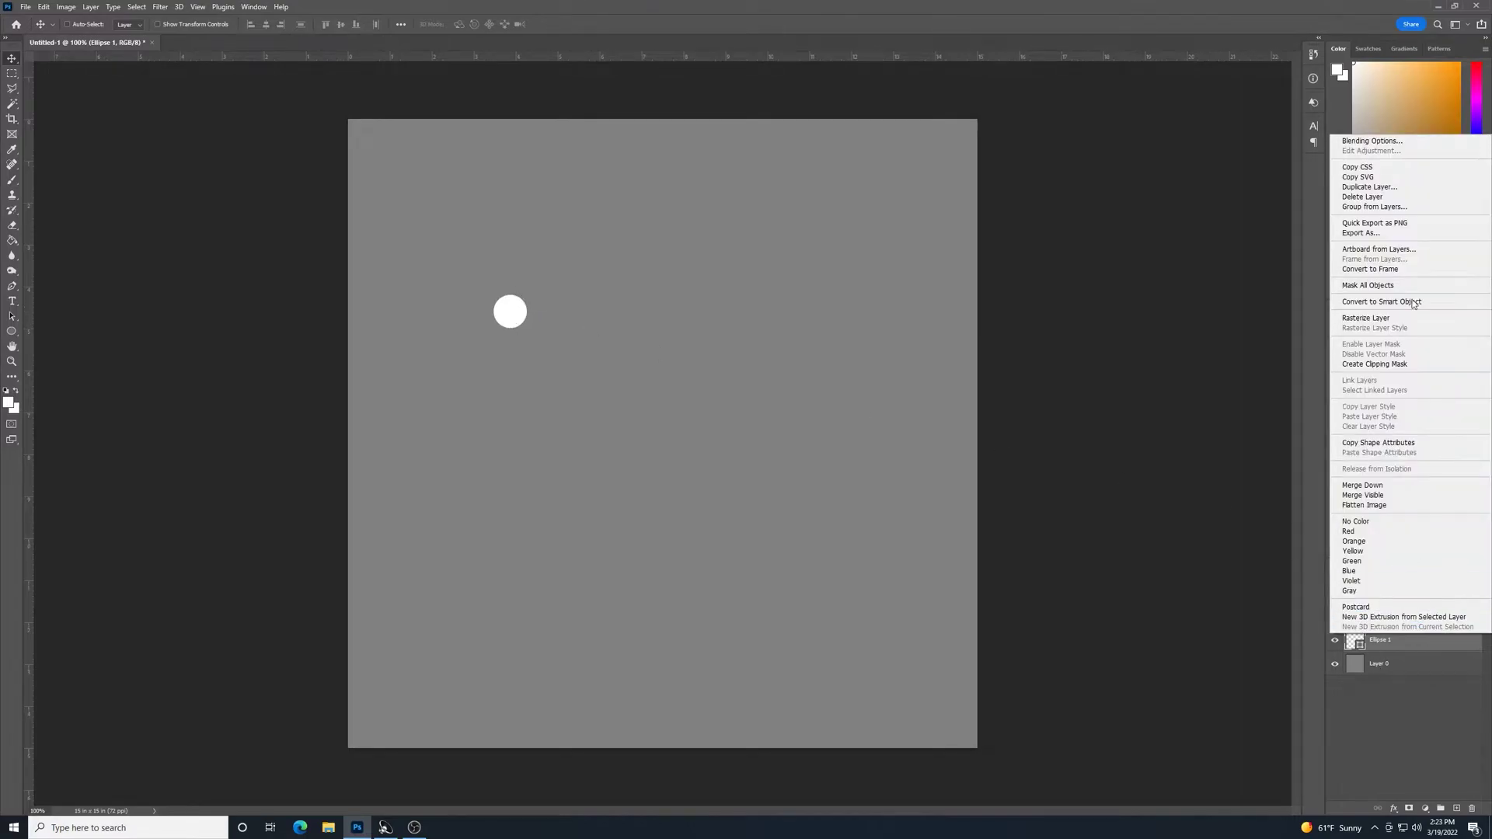
left_click(1346, 188)
left_click(829, 247)
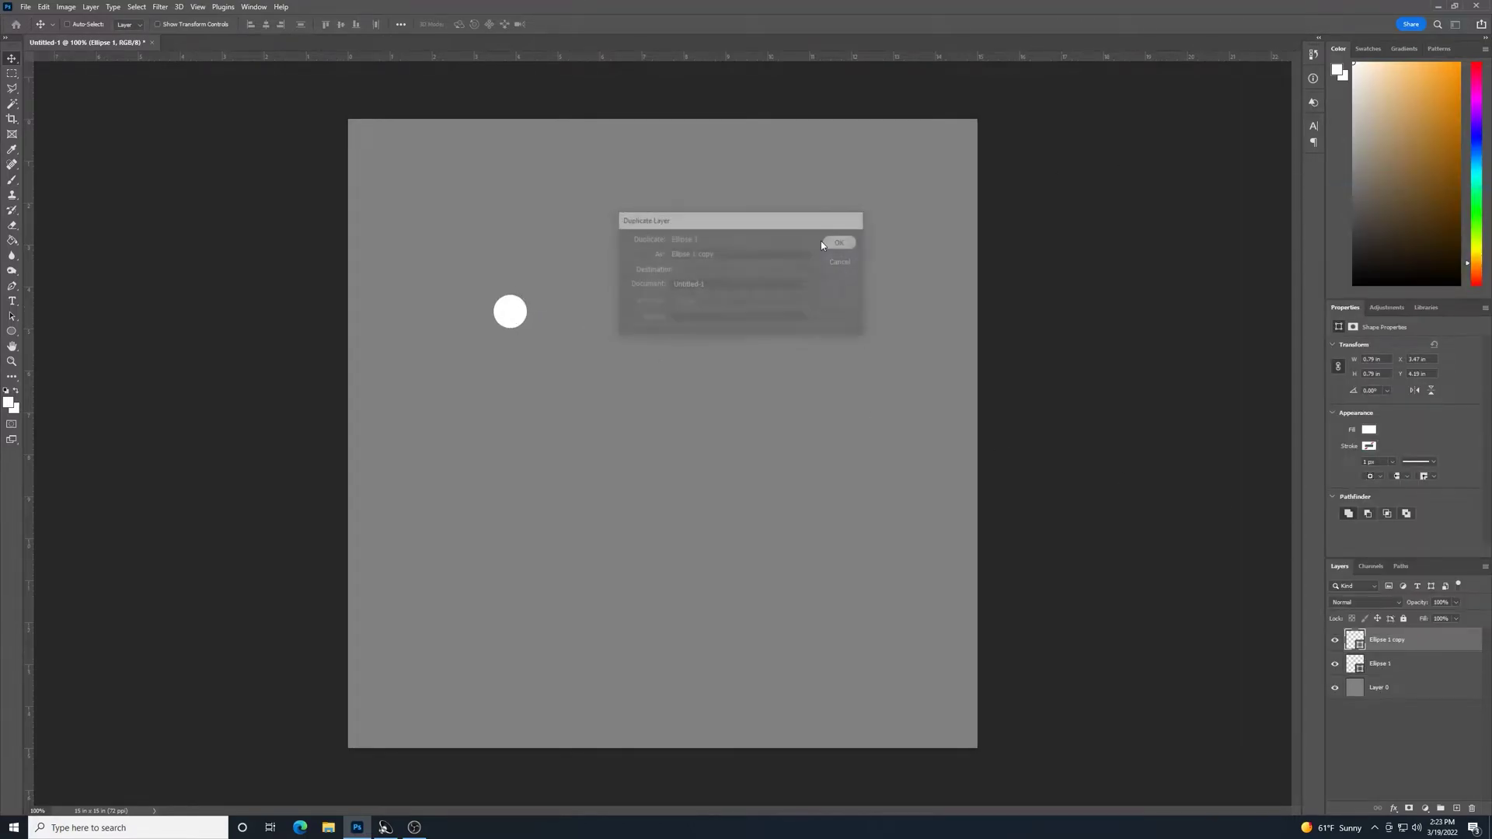
left_click_drag(521, 315, 519, 358)
right_click(1415, 651)
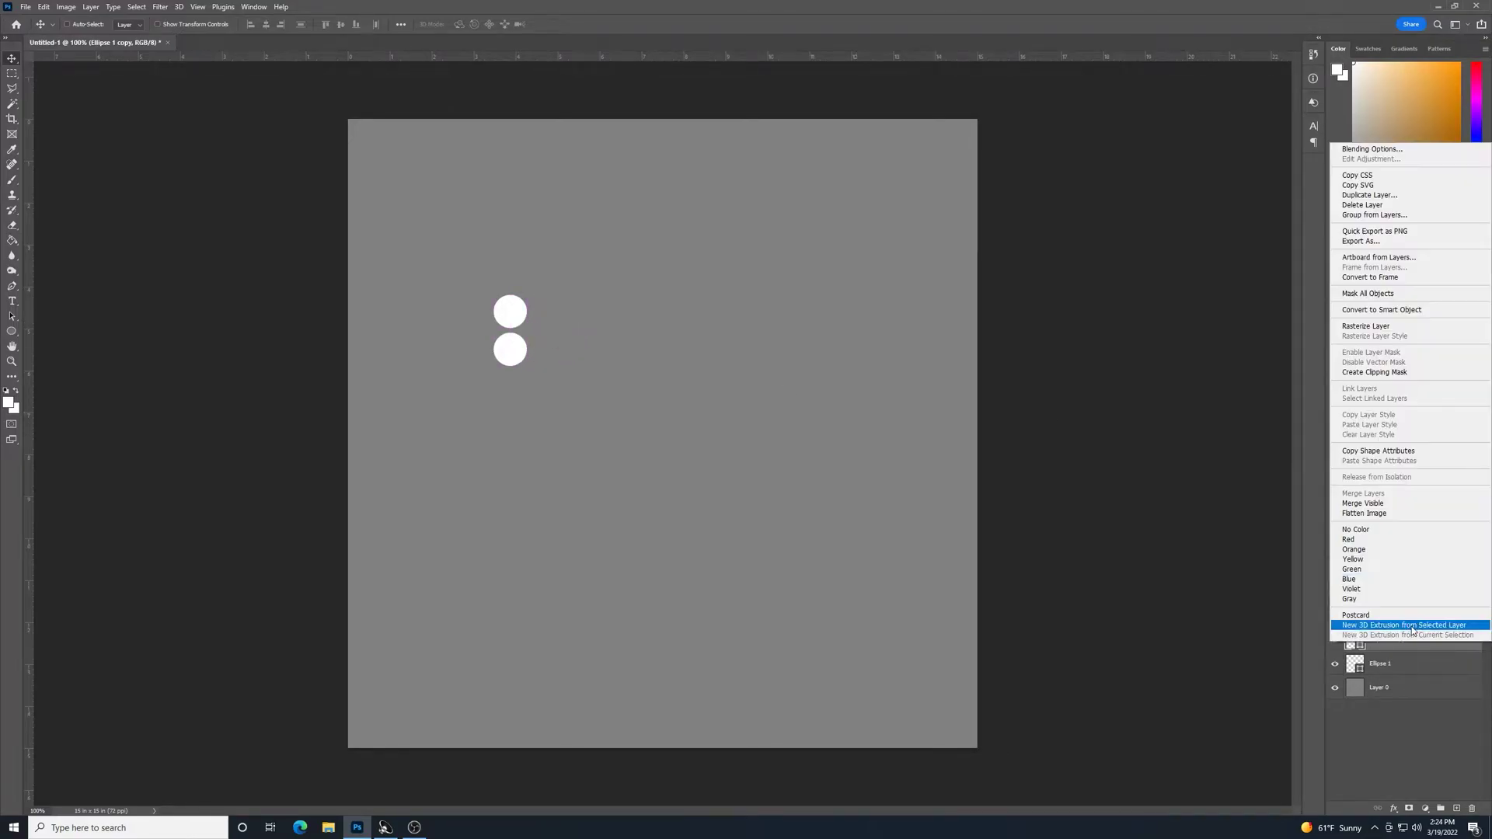
left_click(1447, 196)
left_click(841, 242)
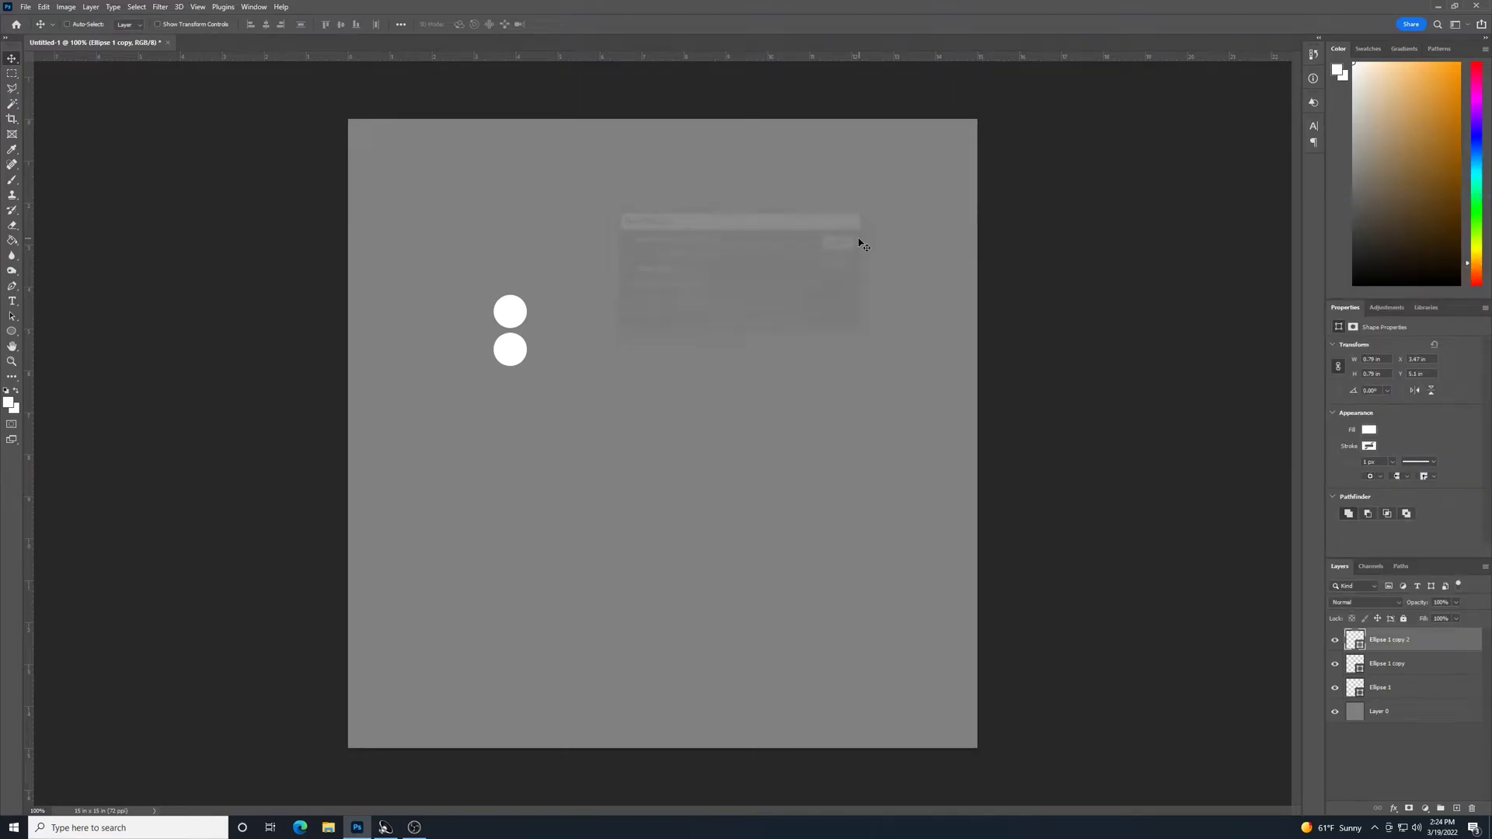
left_click_drag(656, 311, 605, 349)
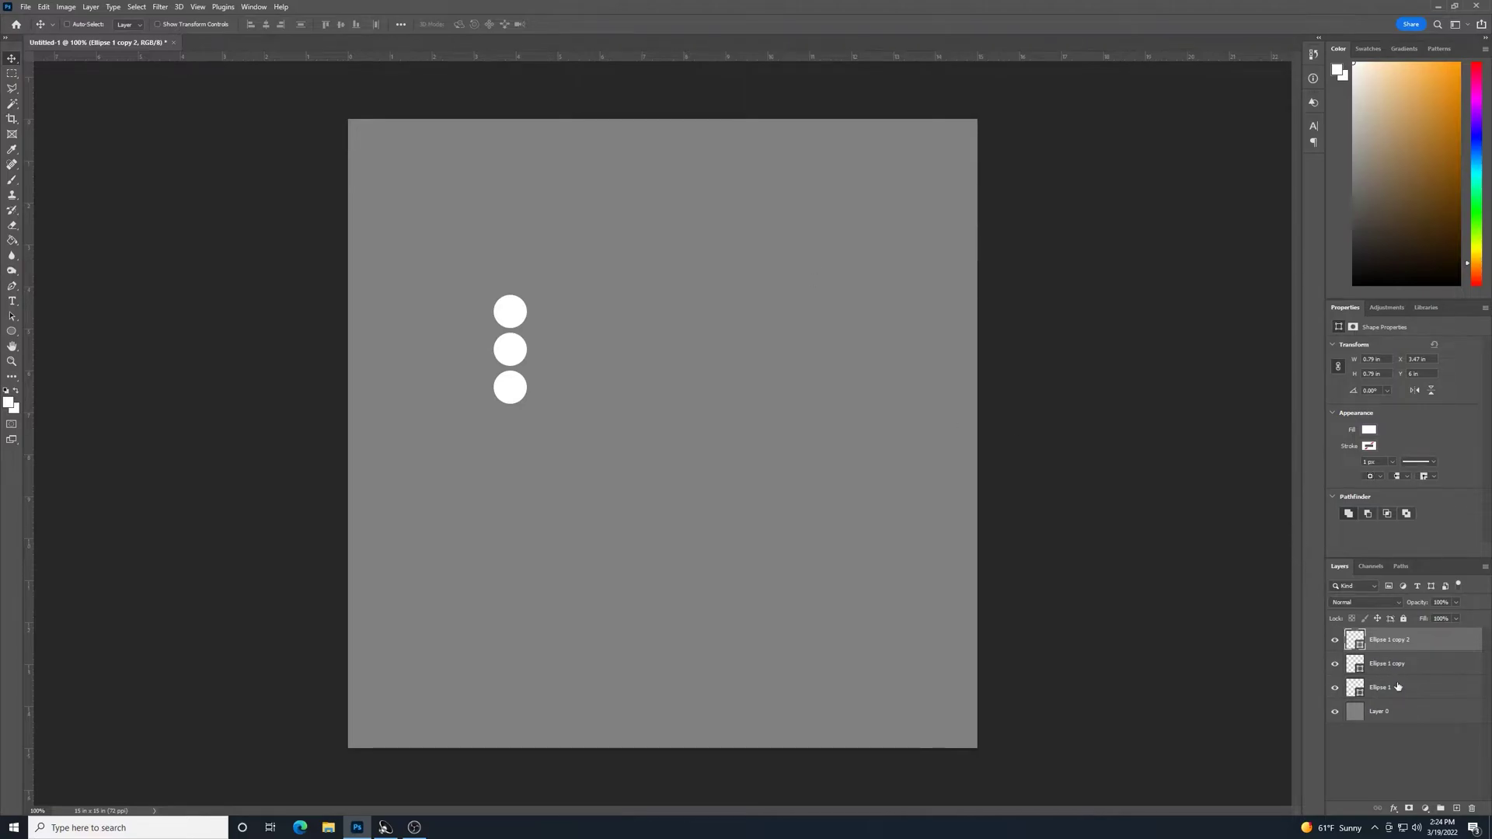
Duplicate the three-circle column and move the copy right as a second column
left_click(1397, 687, "shift")
right_click(1393, 673)
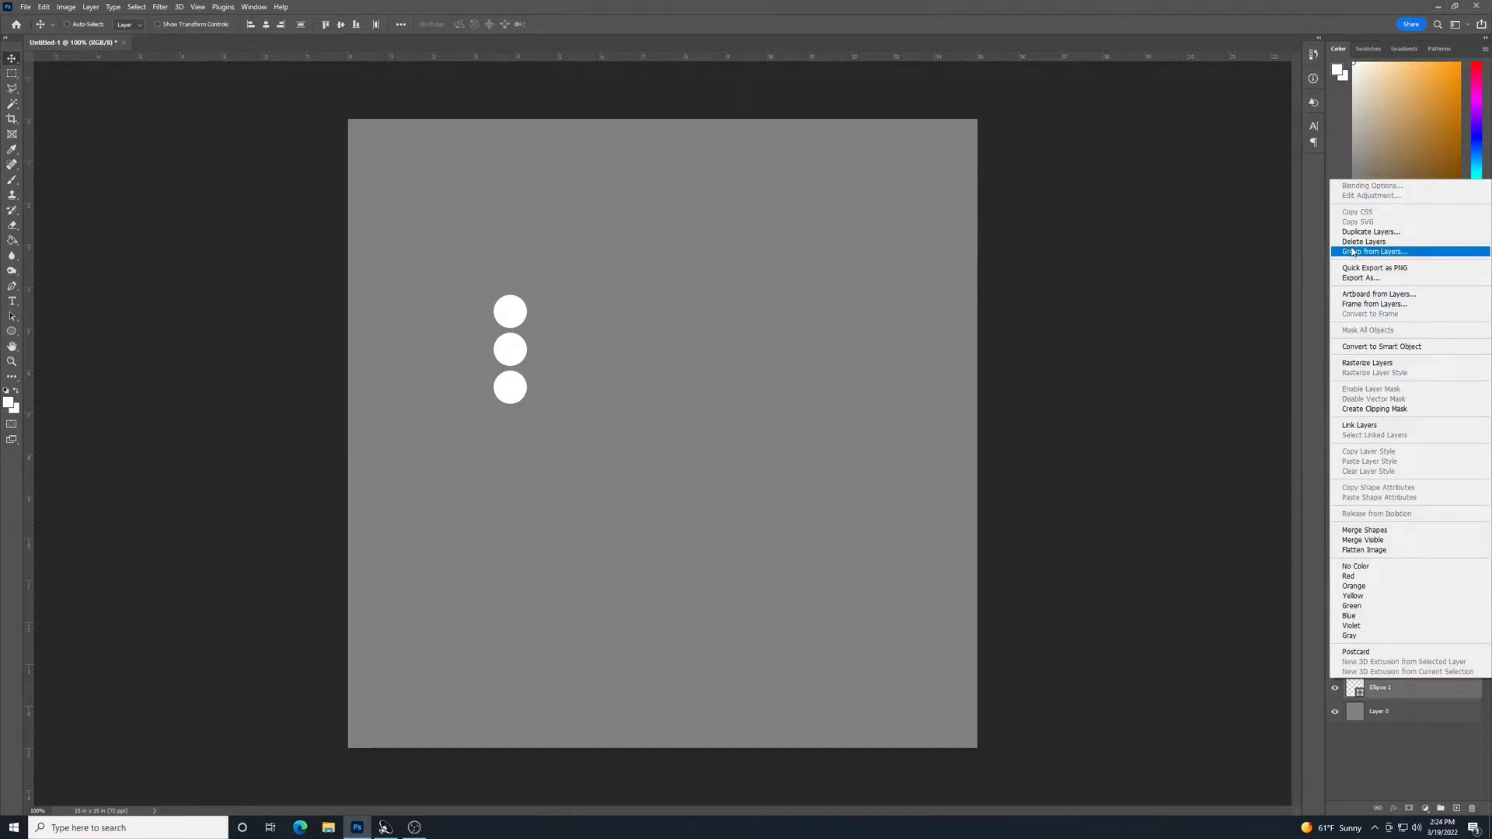
left_click(1384, 233)
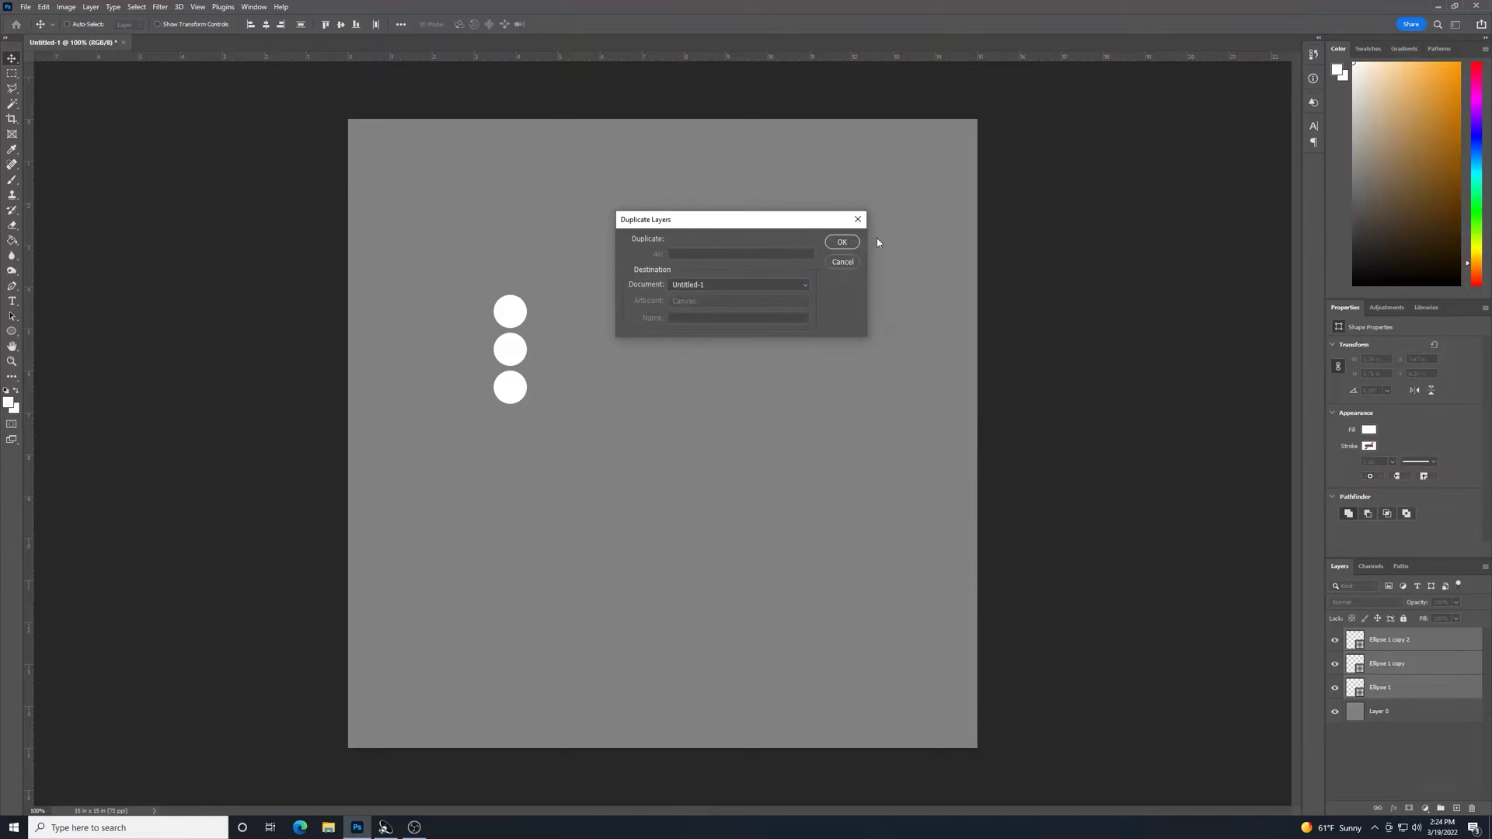
left_click(841, 242)
left_click_drag(577, 324, 615, 324)
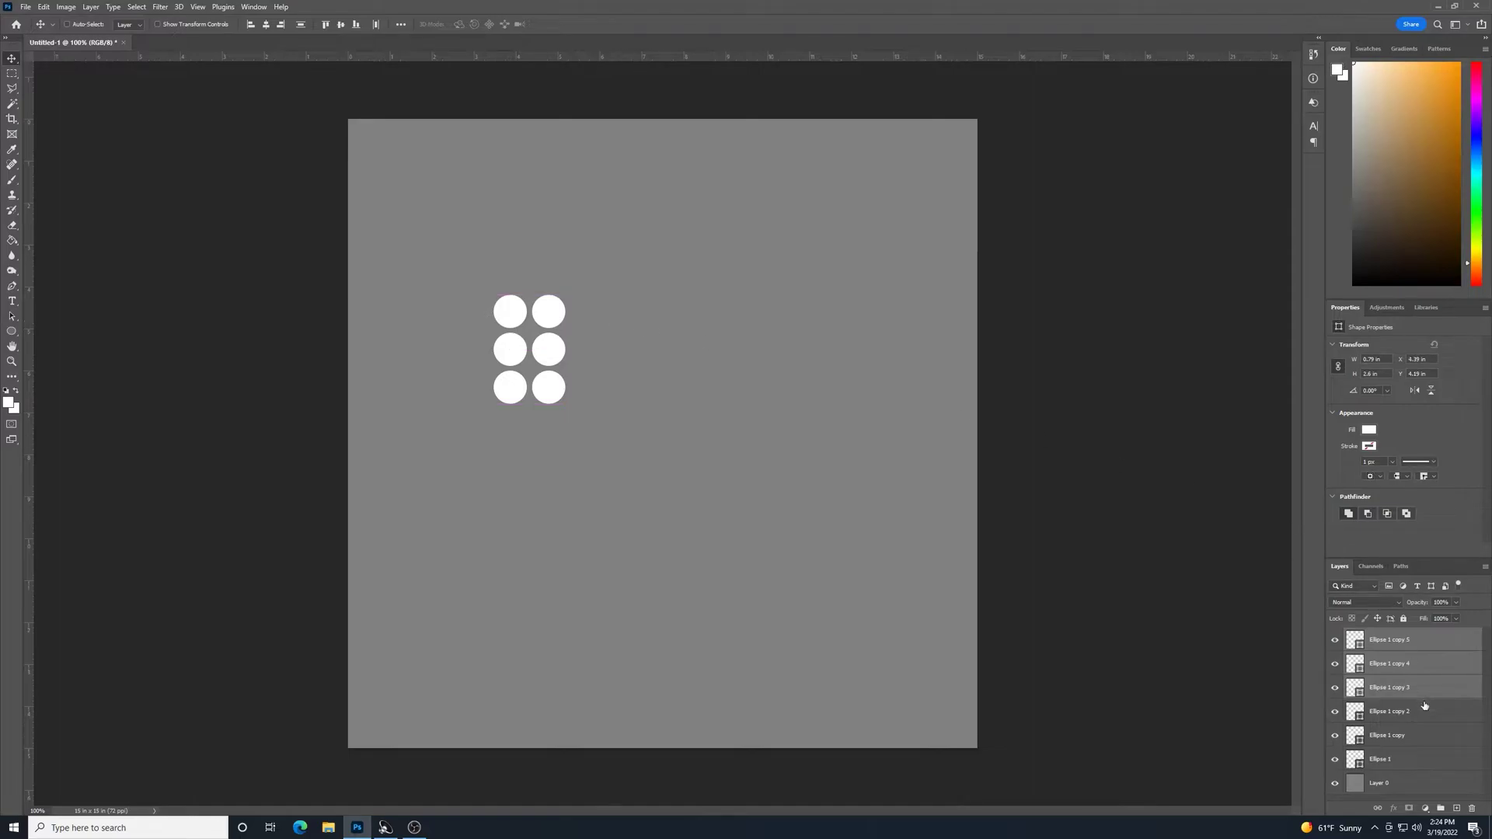
Duplicate both columns and shift the copies right to make four columns
left_click(1407, 759)
left_click(1426, 637, "shift")
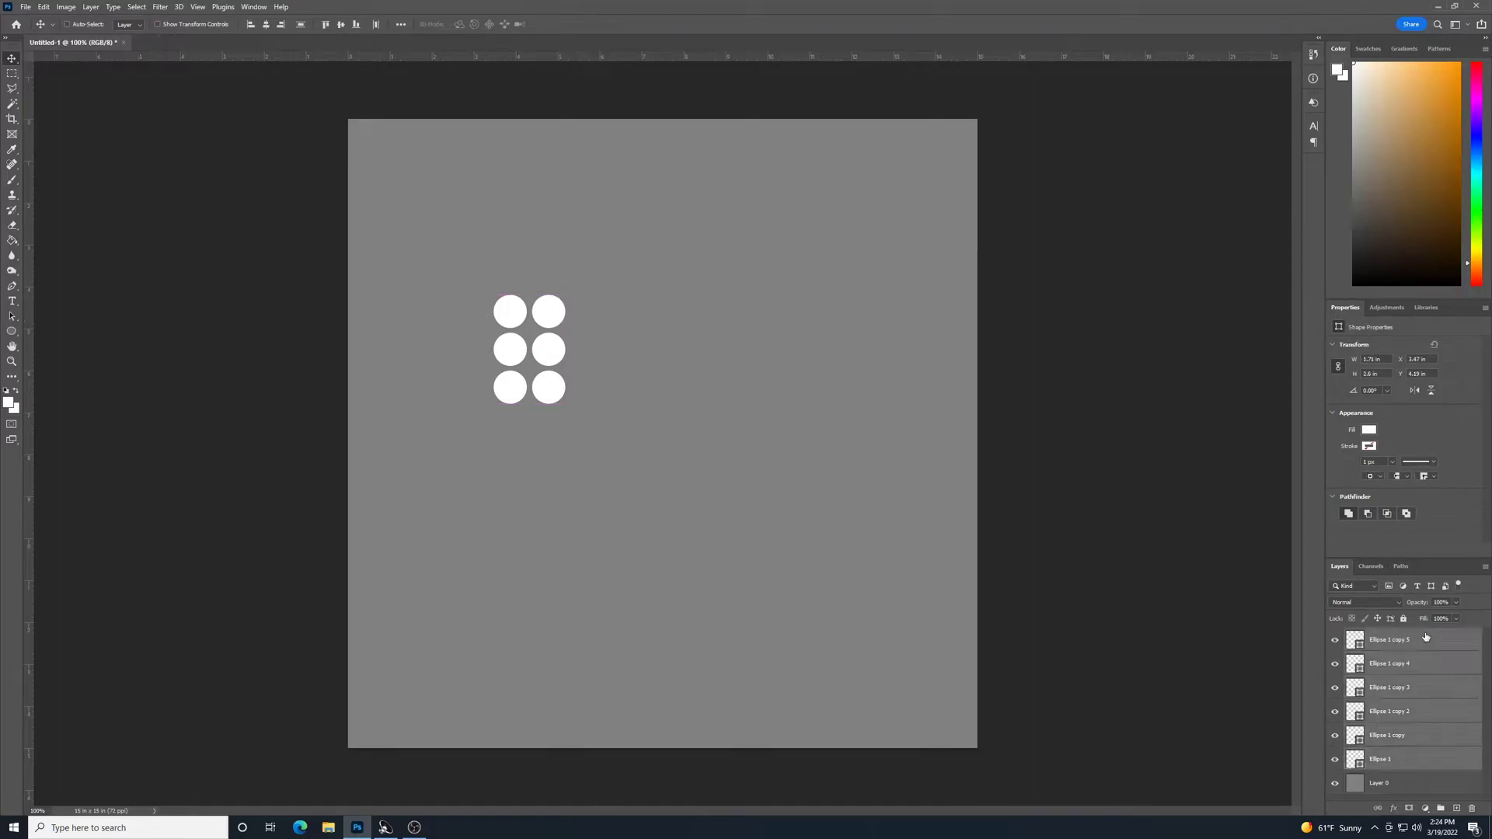
right_click(1415, 643)
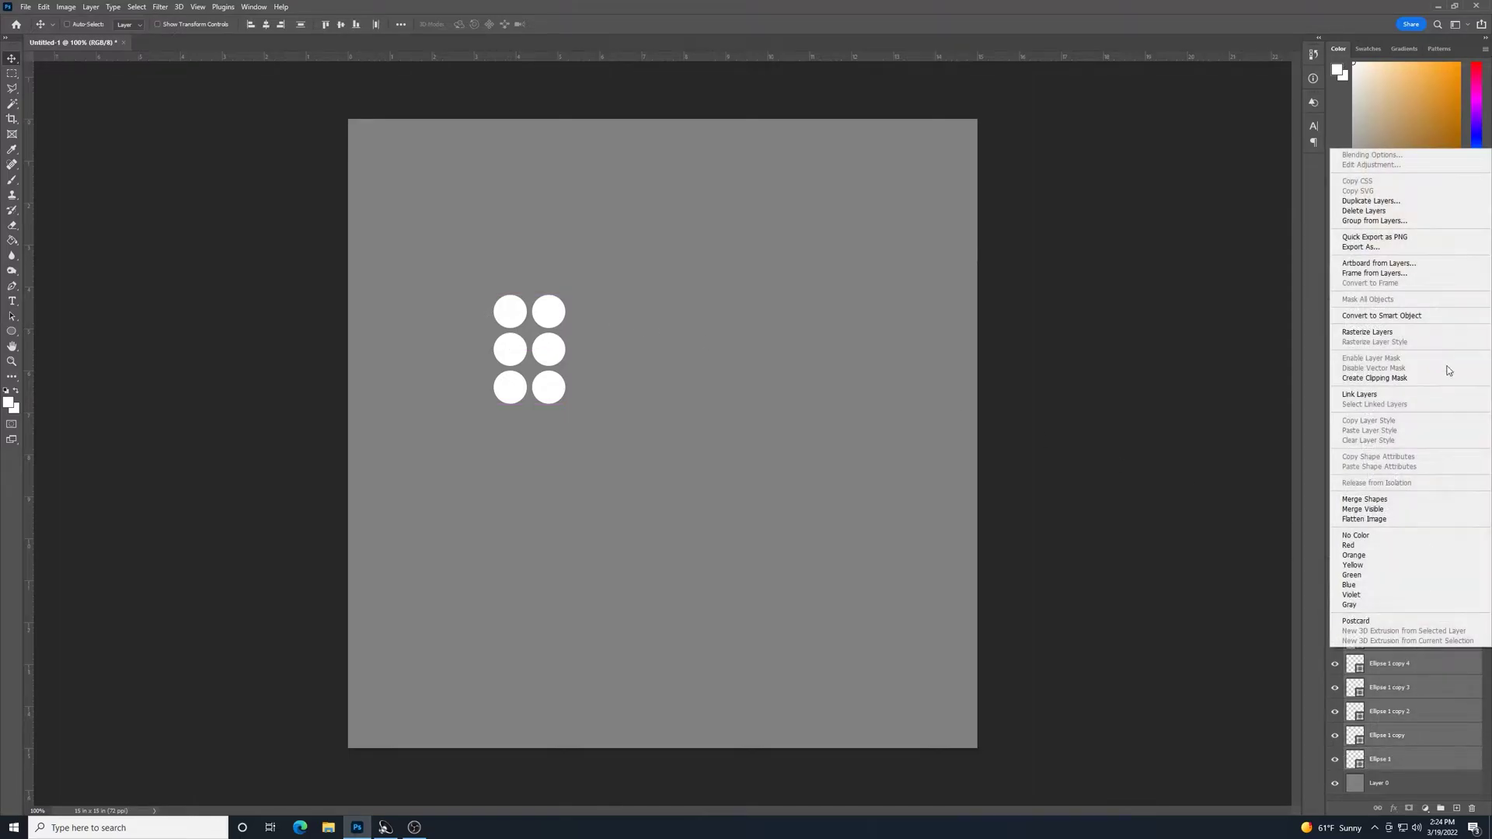
left_click(1384, 201)
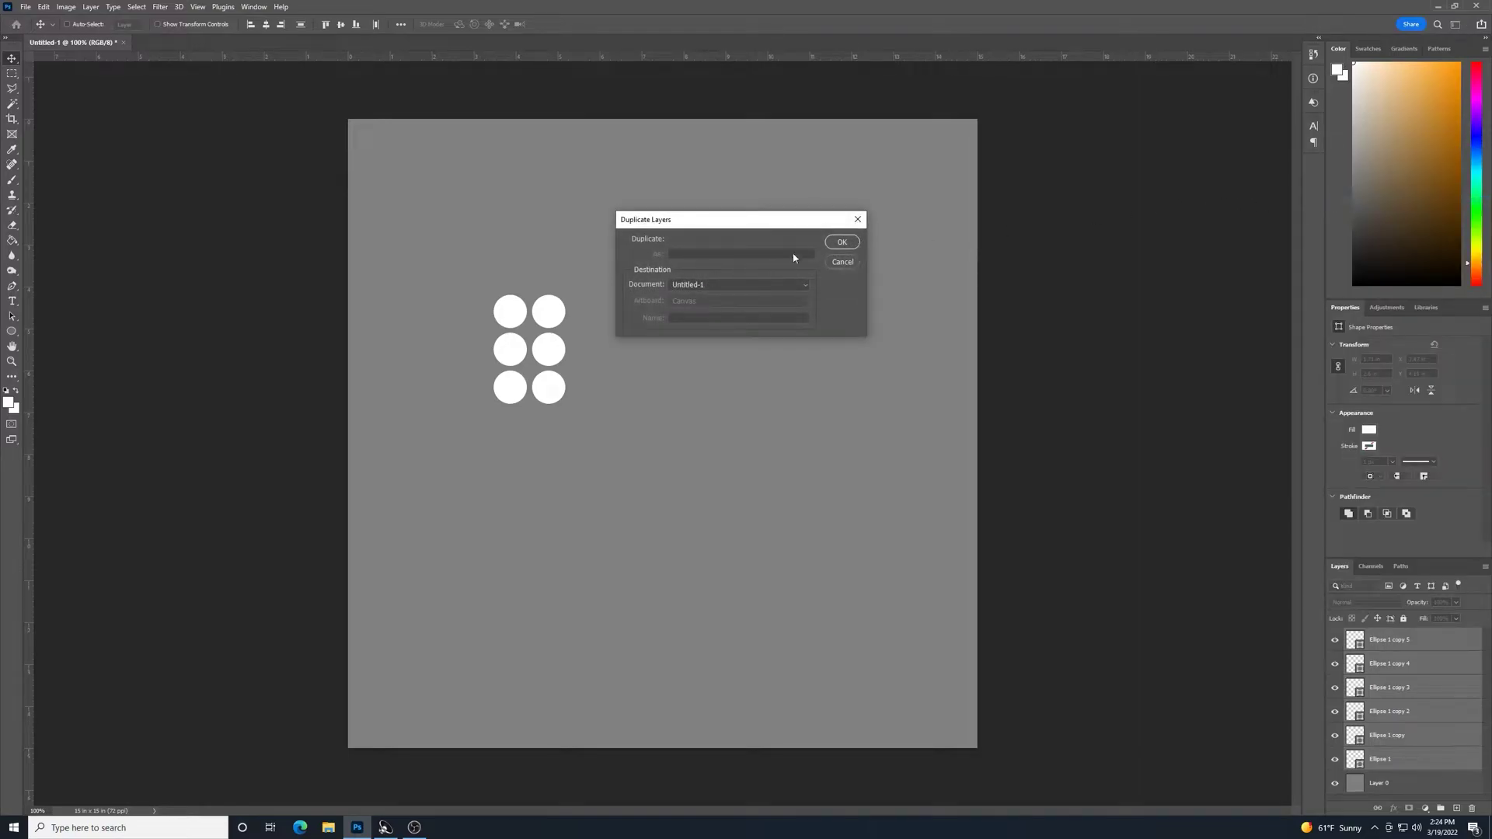
key("Return")
left_click_drag(610, 329, 683, 334)
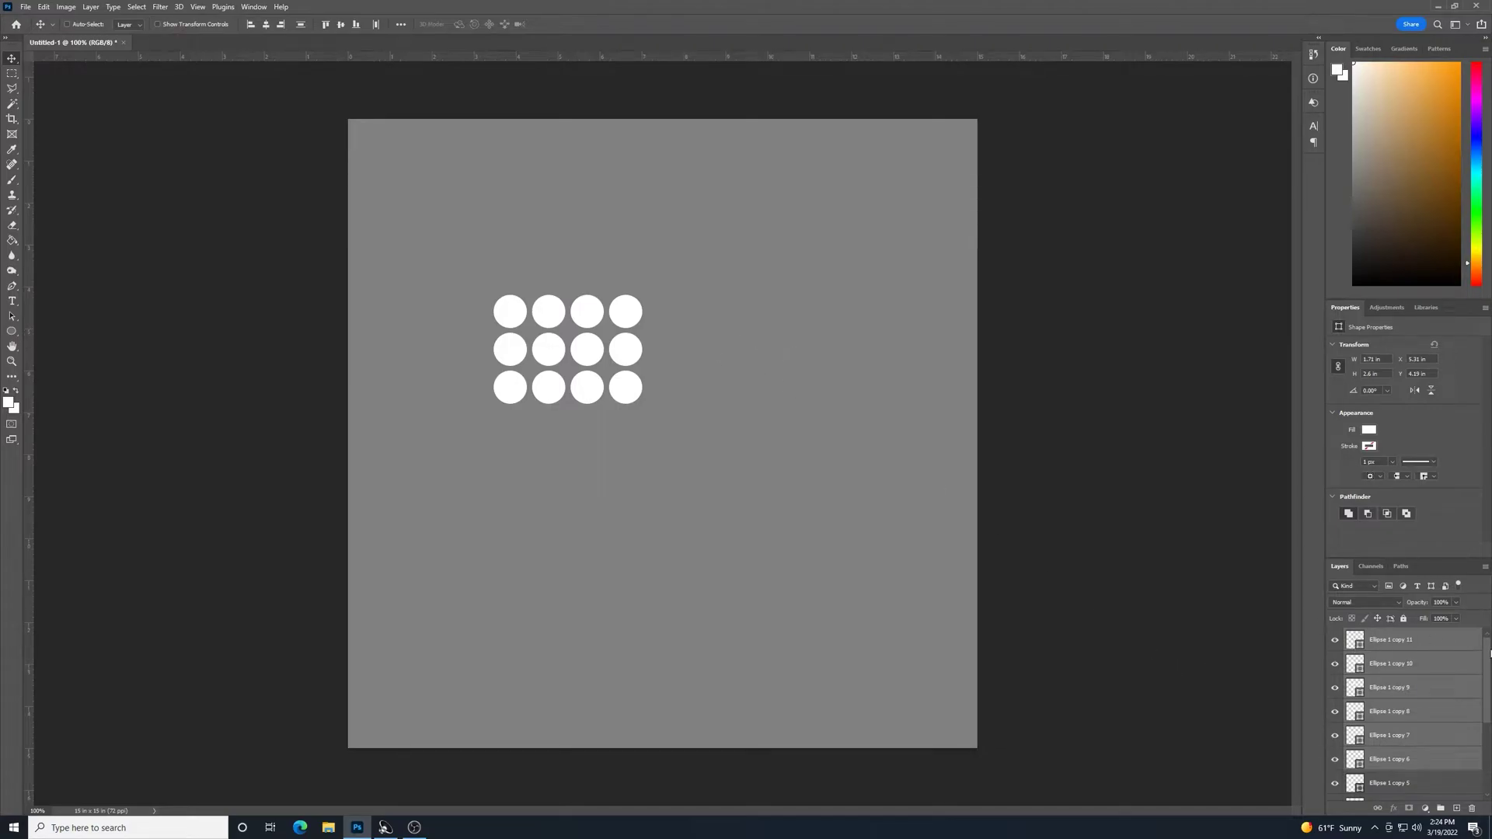
Select all twelve circle layers and scale the grid up, moving it toward the centre
scroll(1489, 655, "down", 3)
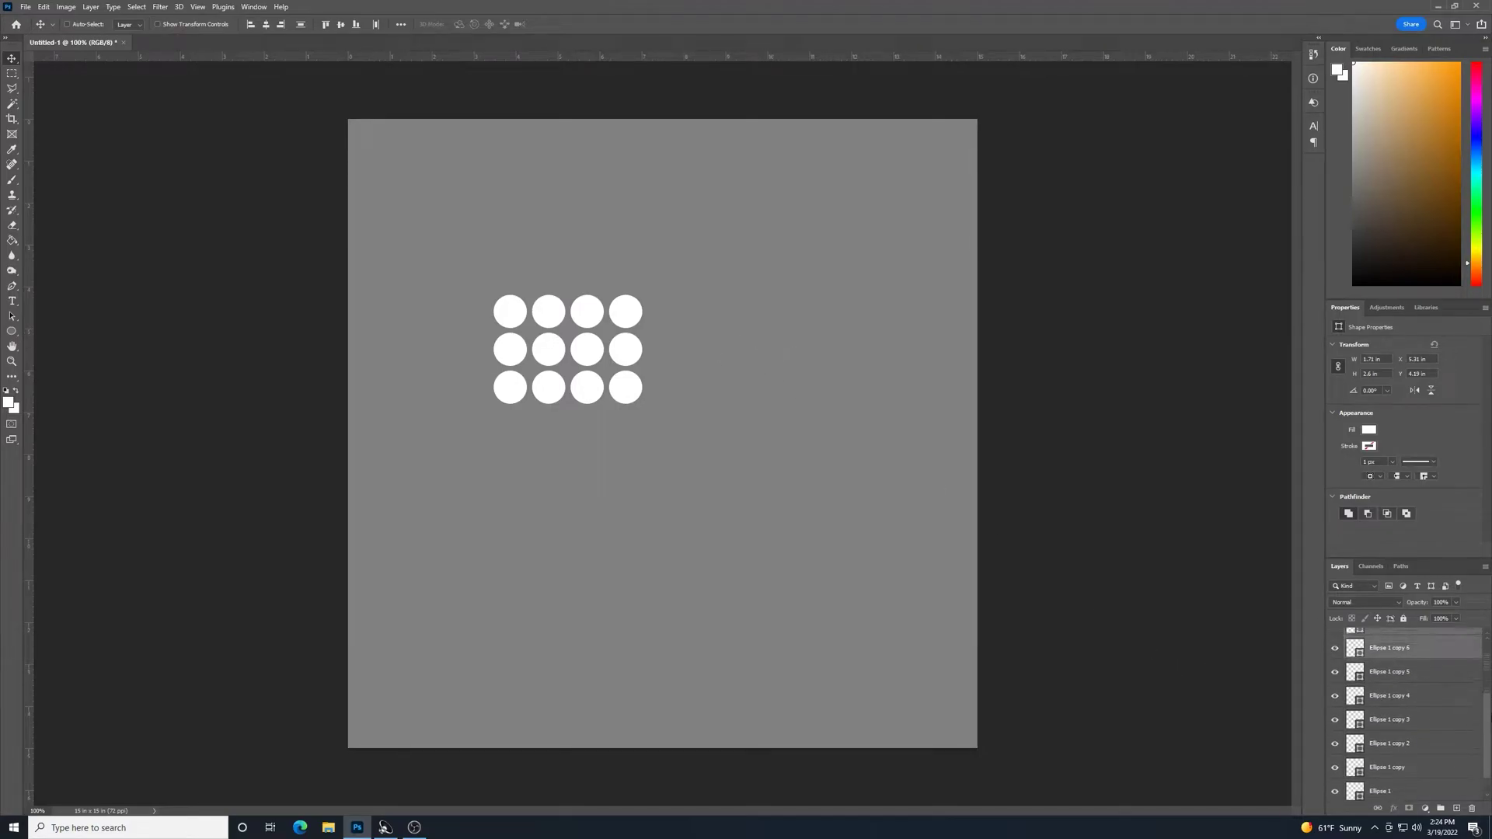
scroll(1406, 712, "down", 1)
left_click(1444, 774)
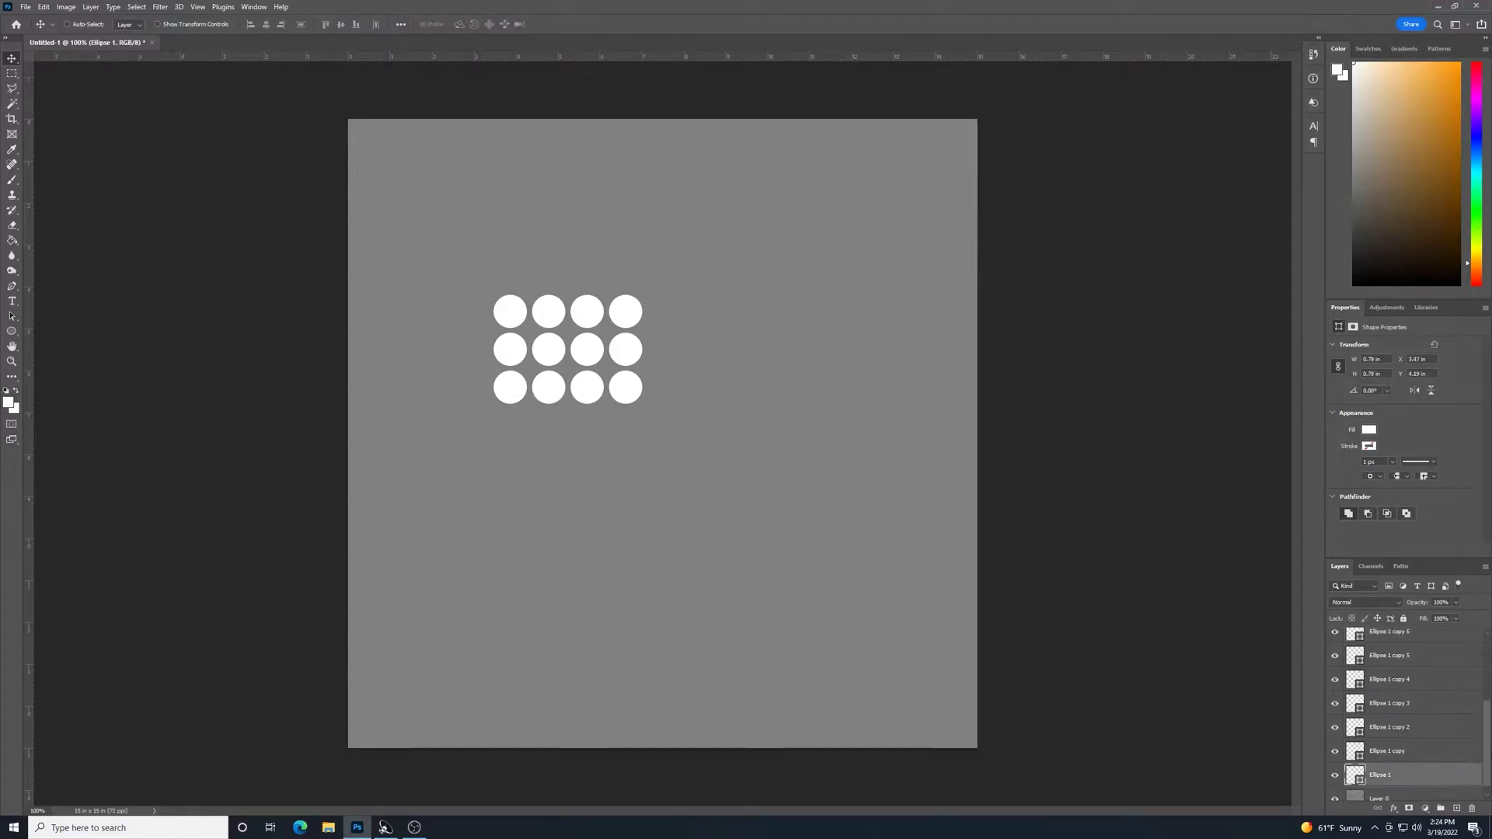
left_click_drag(1489, 746, 1466, 628)
left_click(1443, 643, "shift")
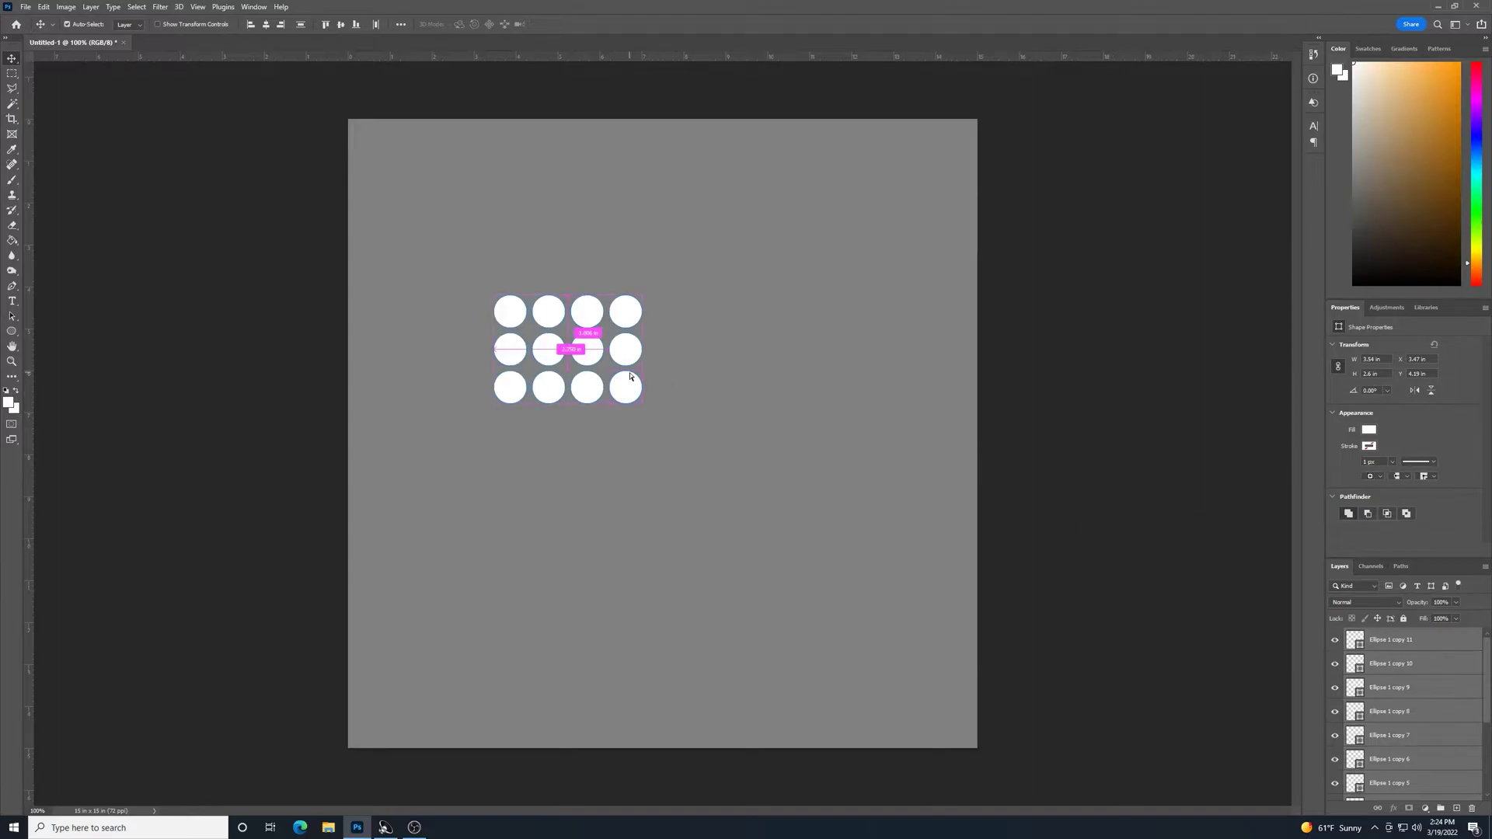
key("ctrl+t")
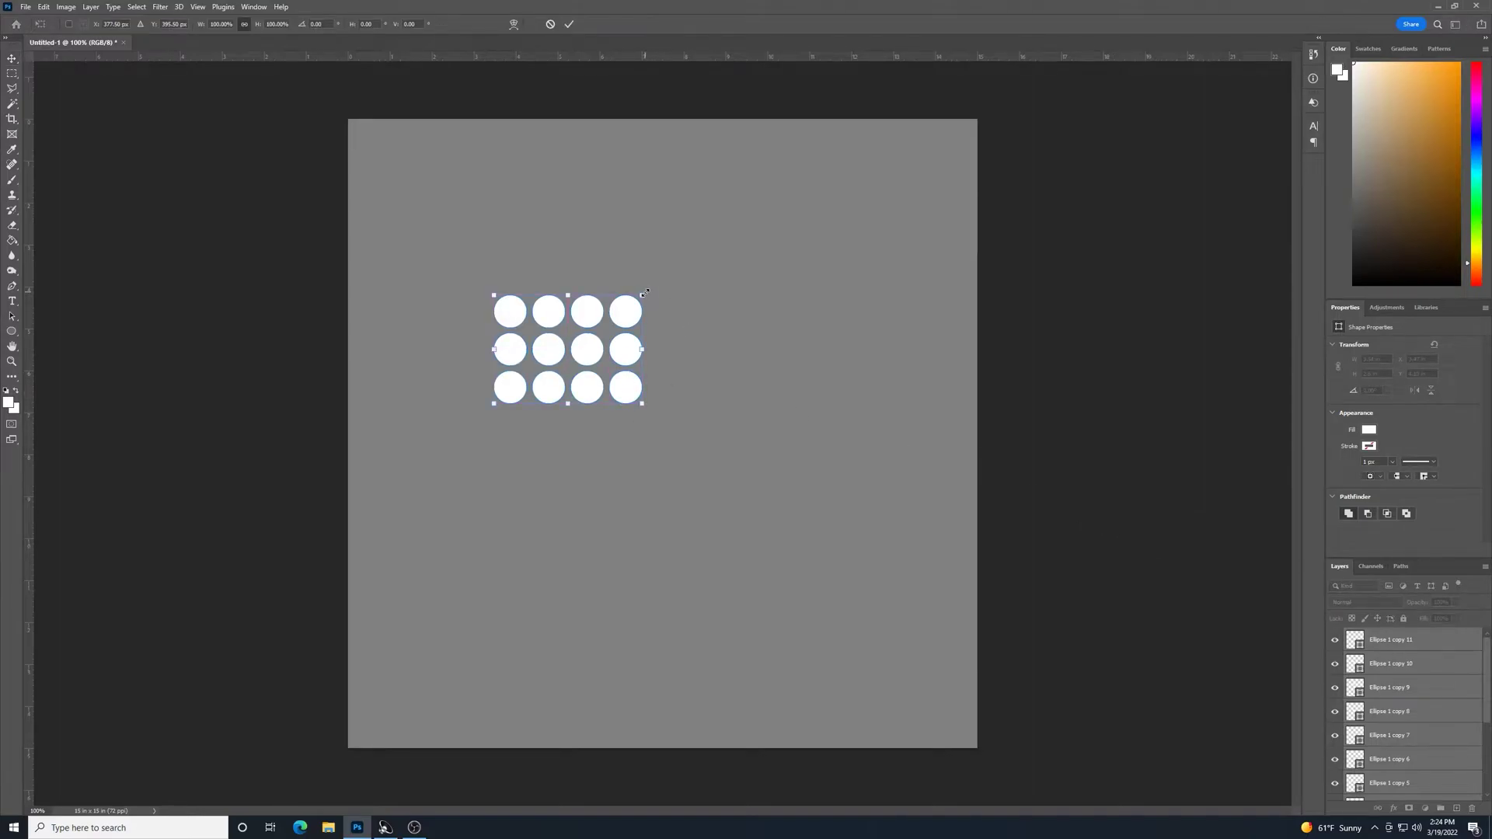
left_click_drag(646, 292, 829, 358)
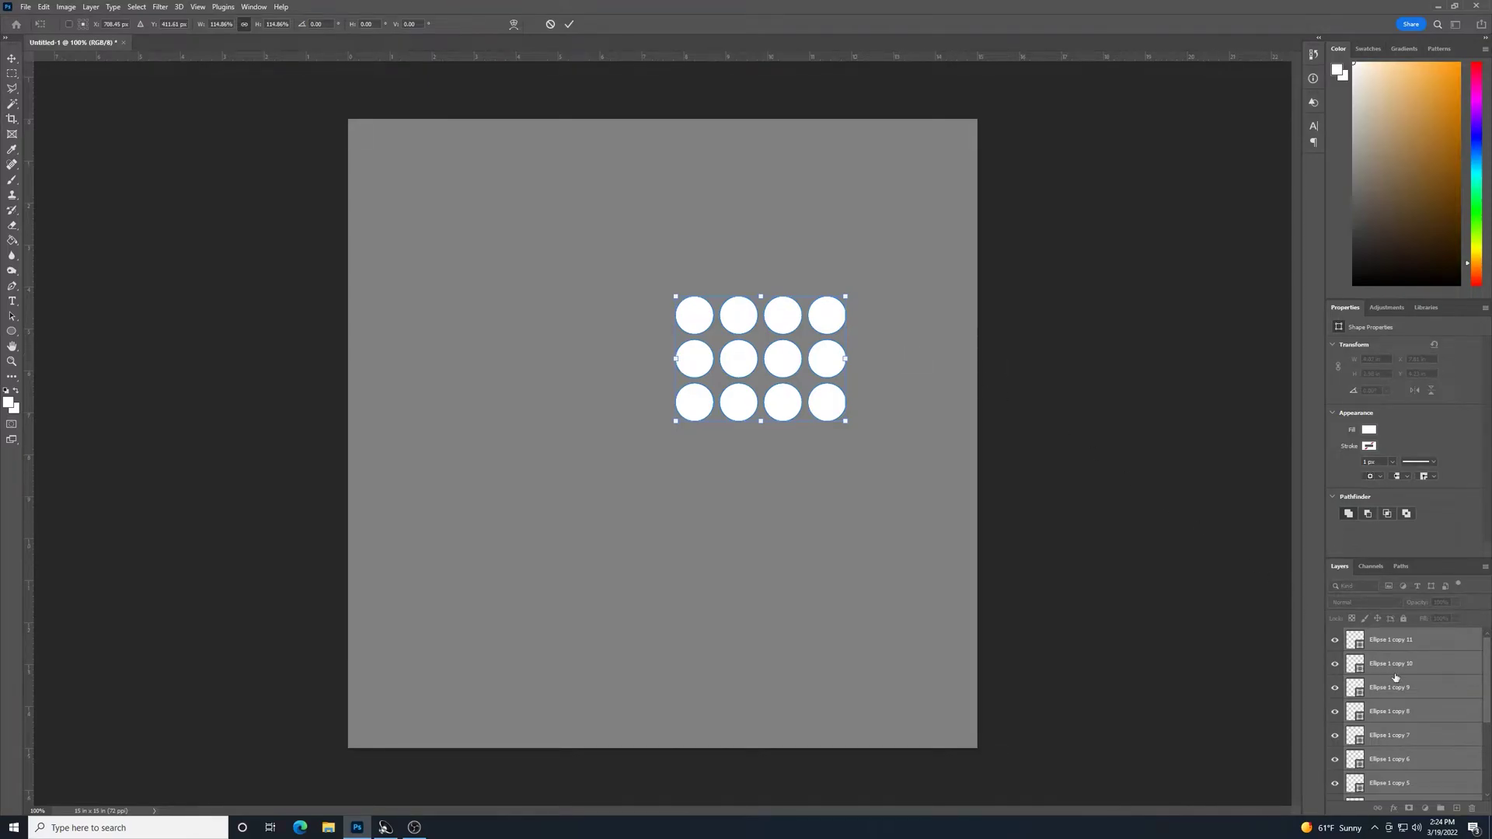
left_click(1434, 664)
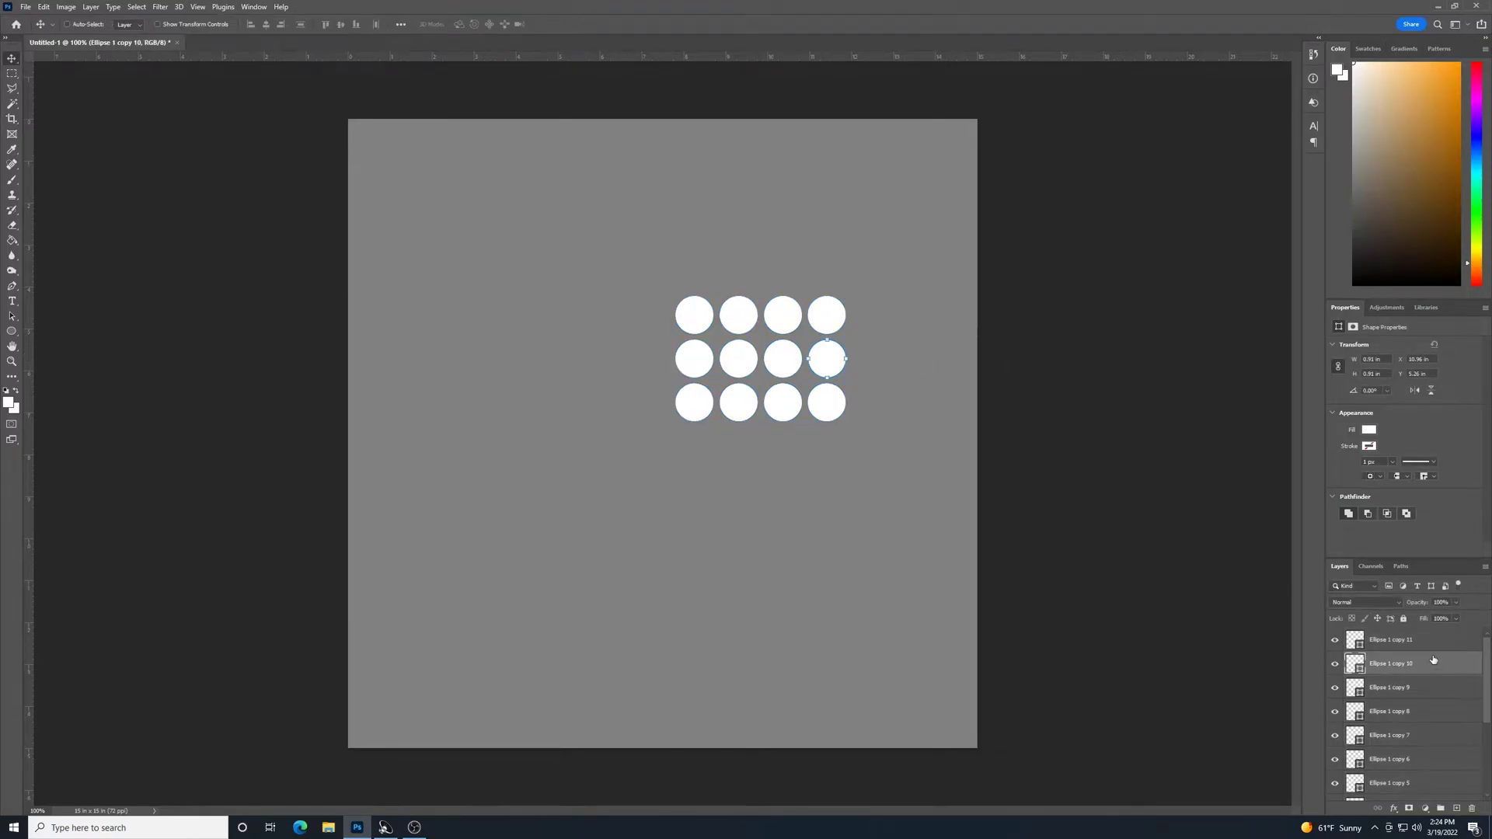
Convert all circle layers into one smart object and clear its name to rename it
key("alt+bracketright")
scroll(1490, 675, "down", 5)
left_click(1436, 770, "shift")
right_click(1433, 712)
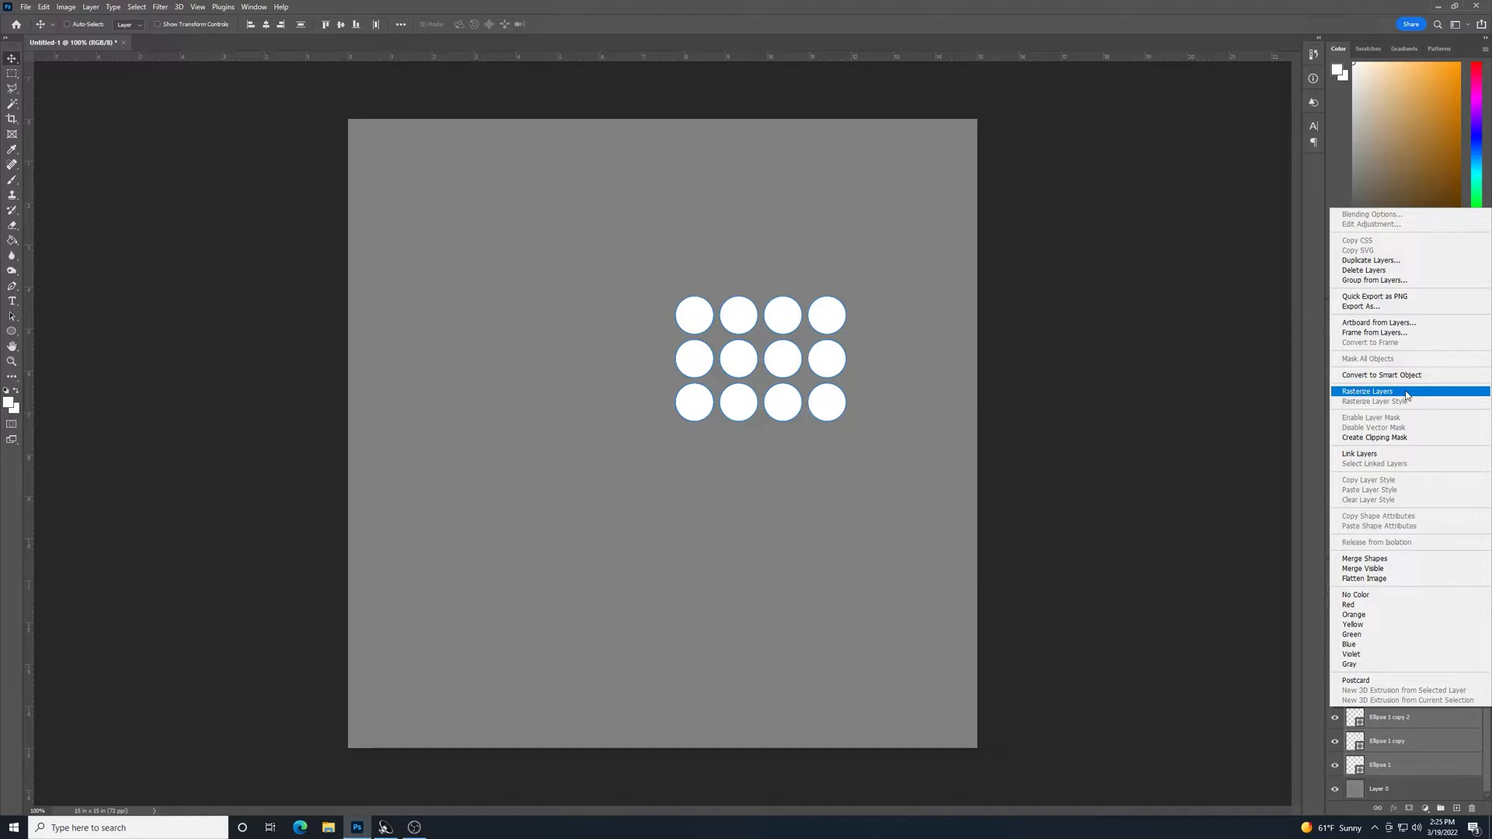
left_click(1402, 375)
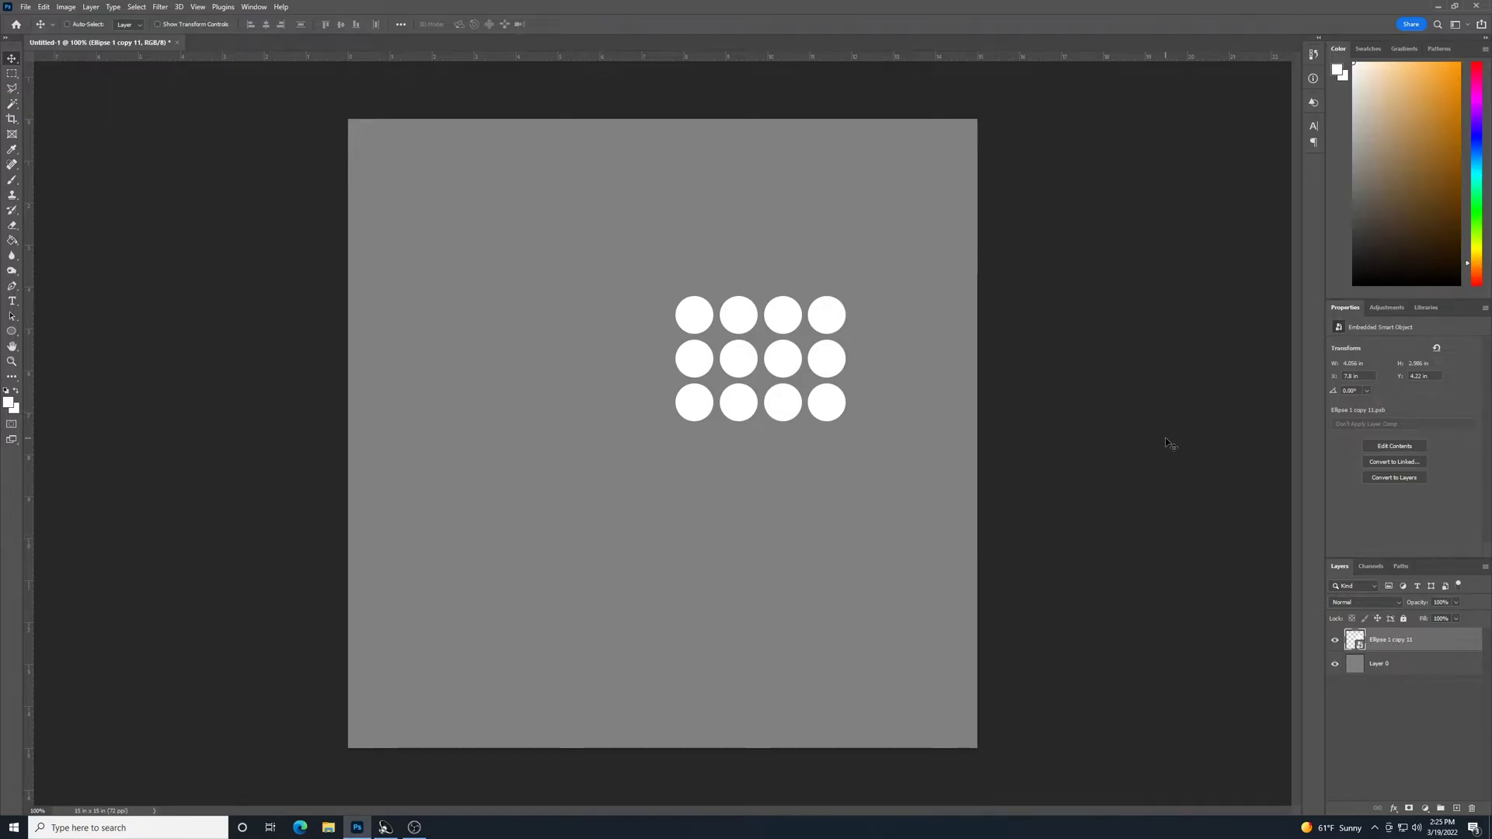
double_click(1407, 639)
key("BackSpace")
Confirm the name lights, then draw a long near-black rounded bar below the circles
left_click(1283, 595)
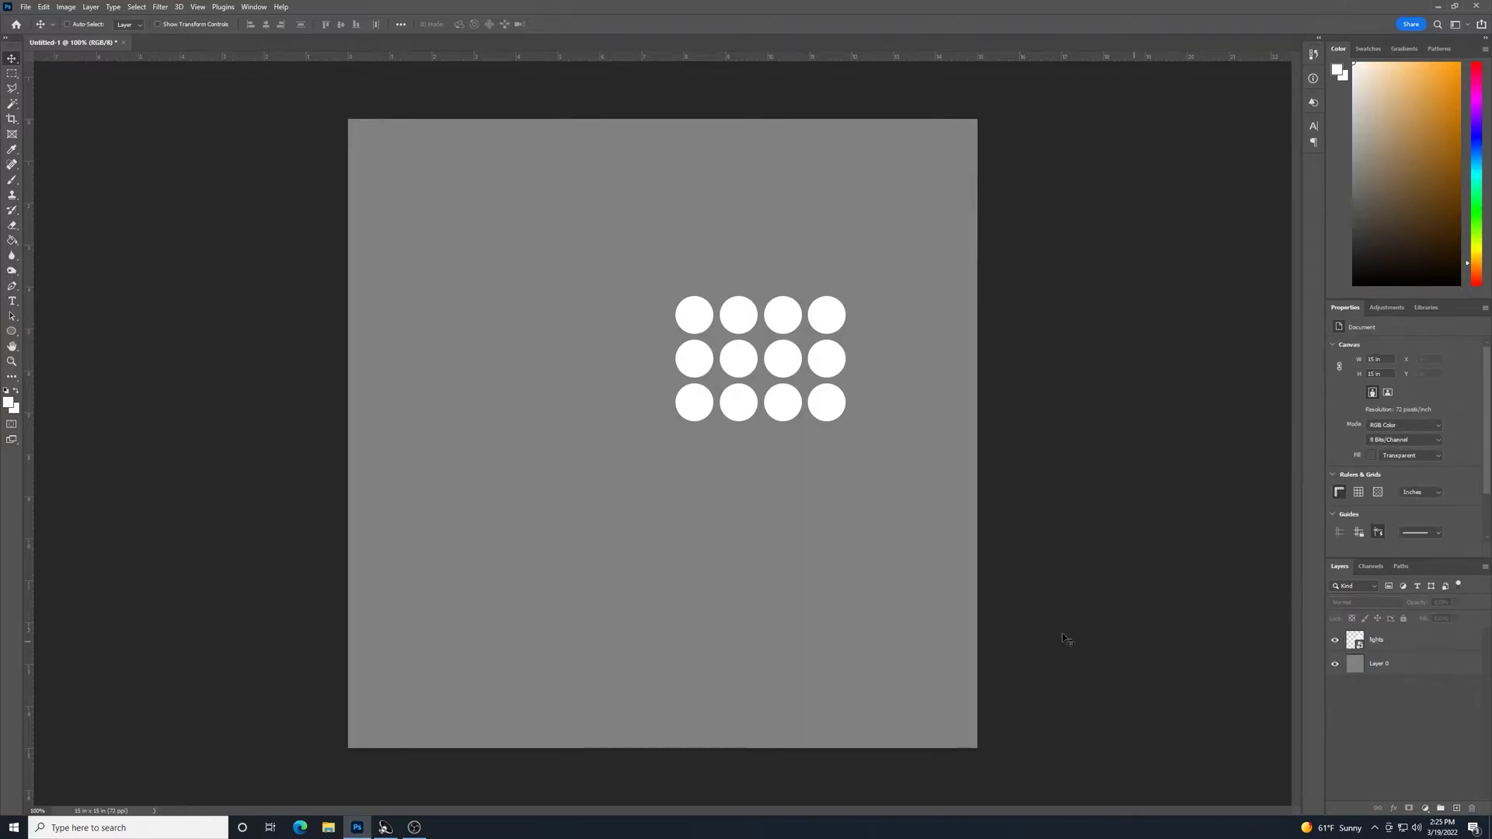
left_click_drag(12, 331, 36, 332)
left_click(36, 332)
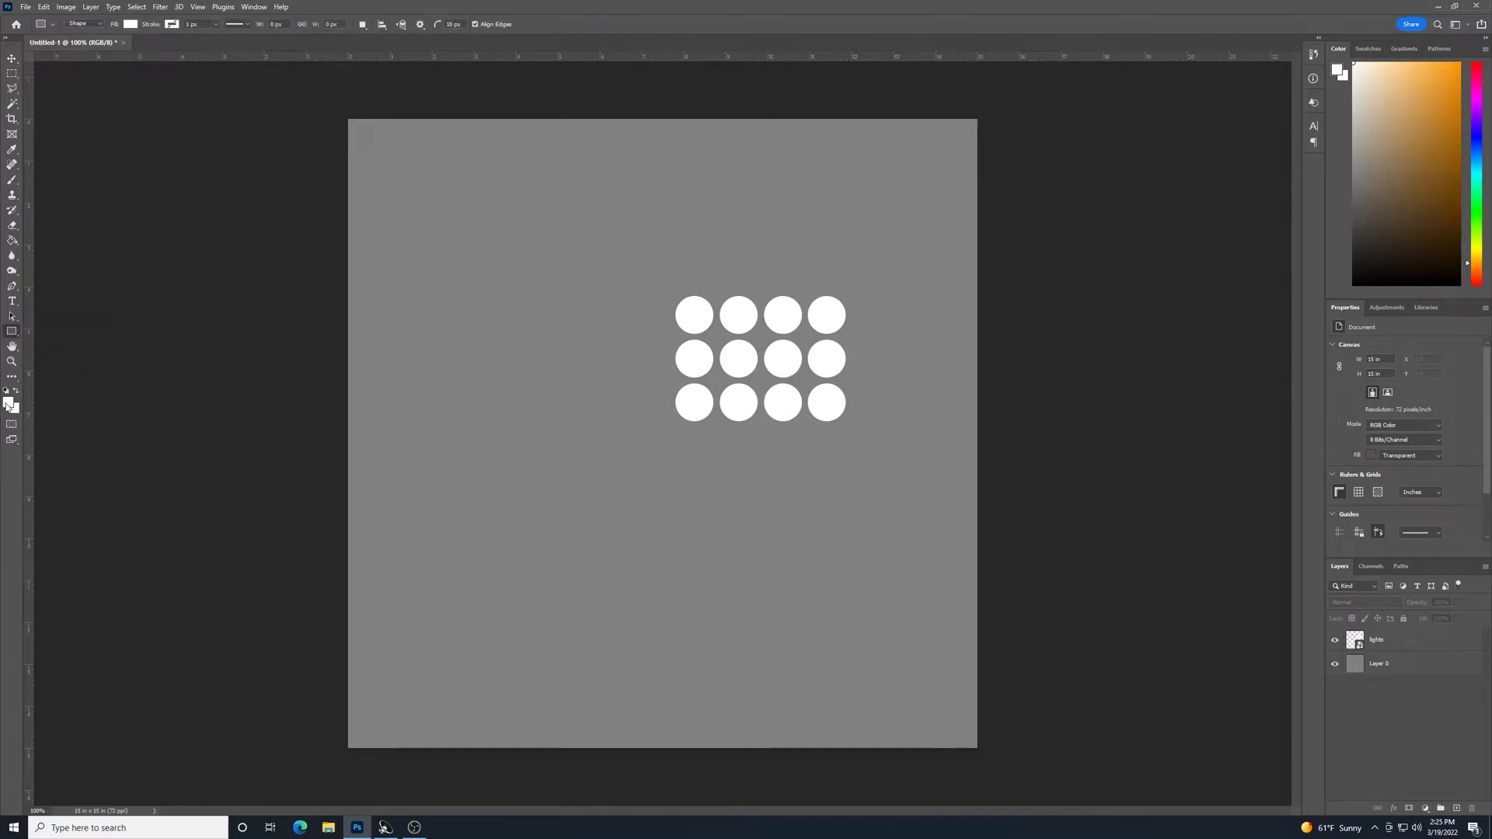
left_click(8, 404)
left_click(182, 217)
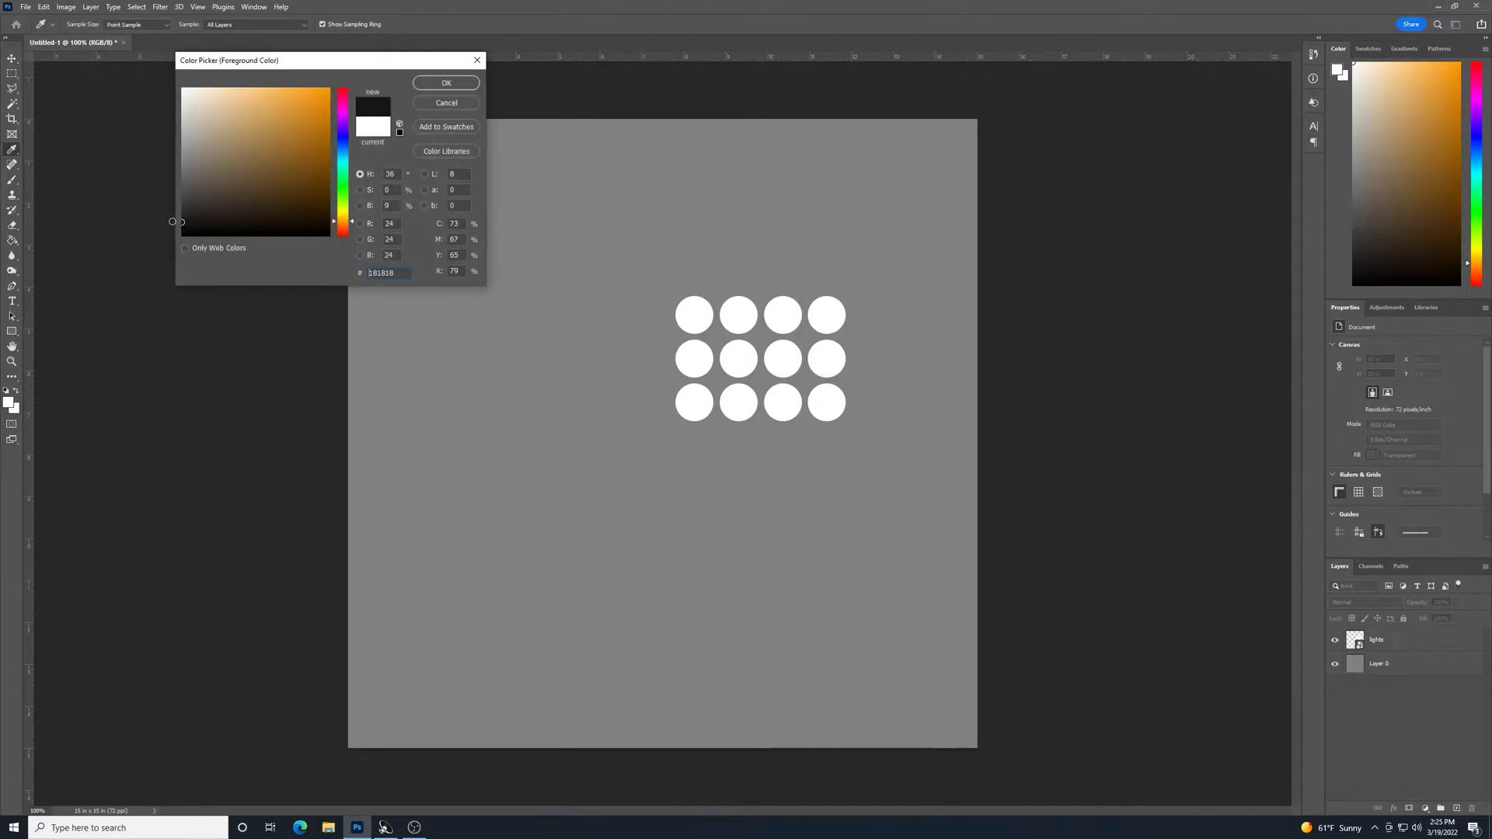
left_click_drag(172, 221, 171, 221)
left_click(425, 86)
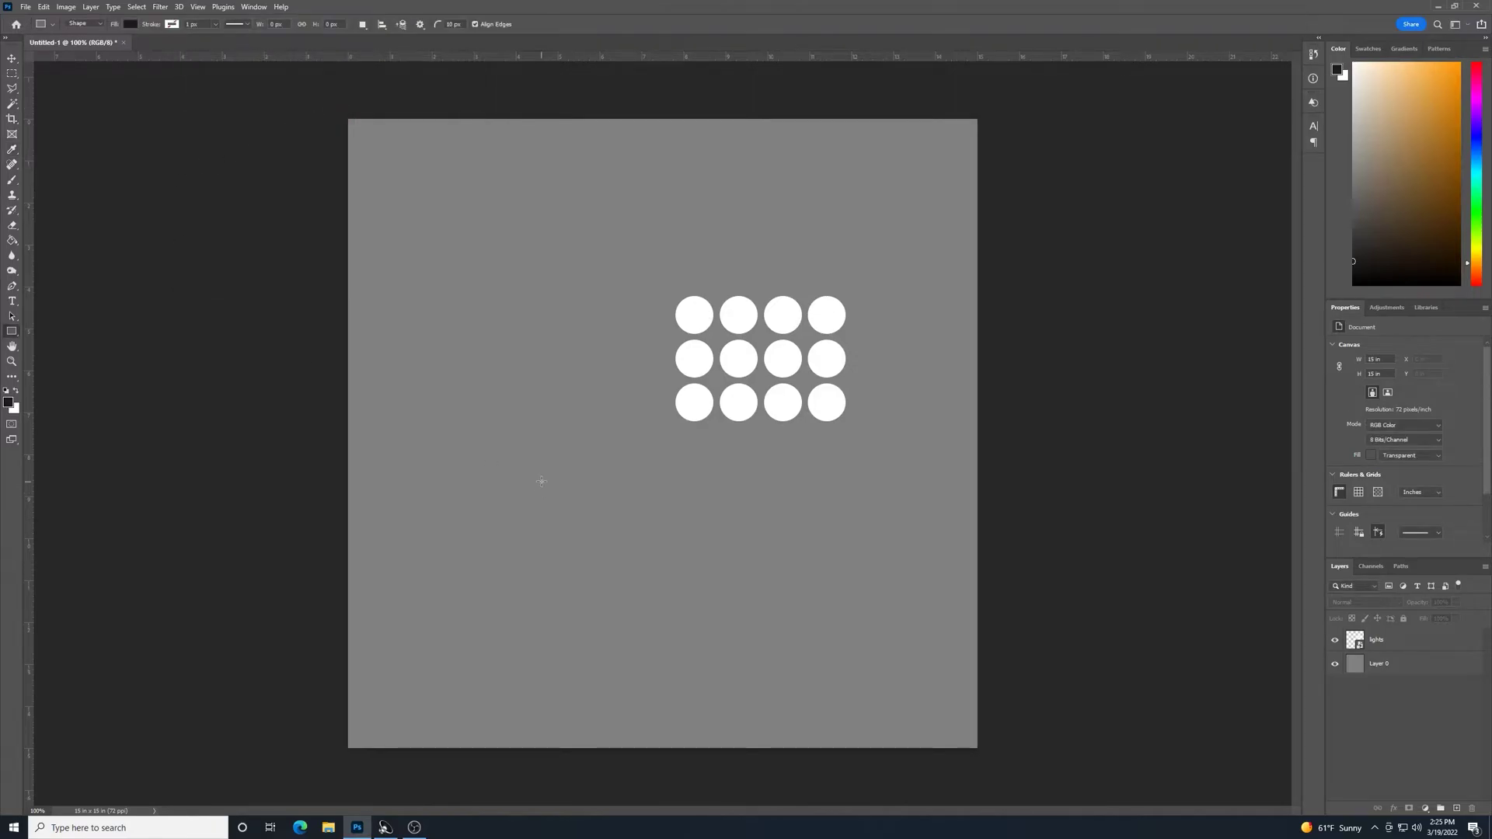
left_click_drag(542, 480, 739, 498)
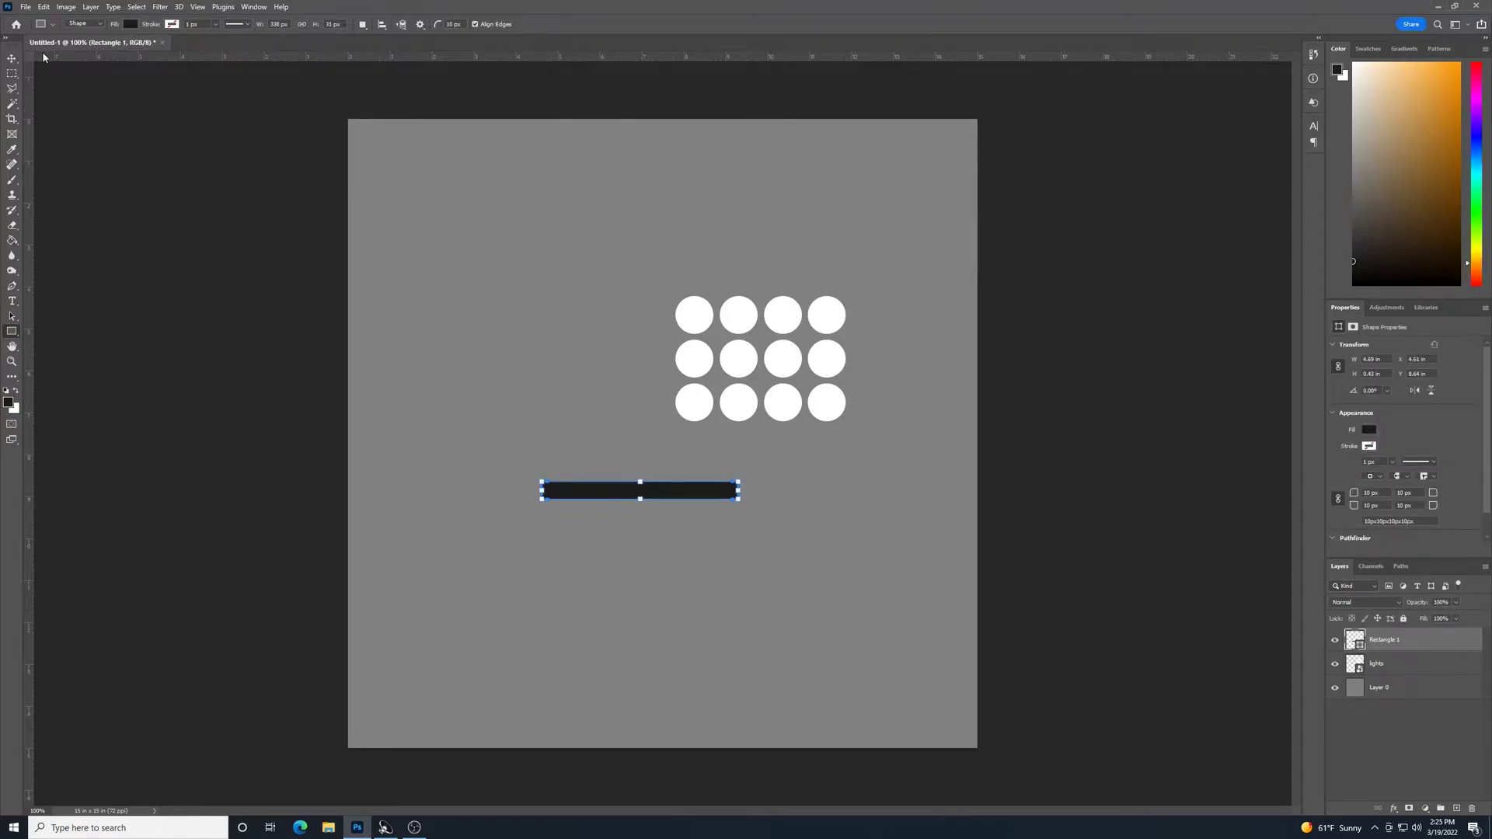
Move the dark bar onto the top row of circles and narrow it to span the row
left_click(11, 59)
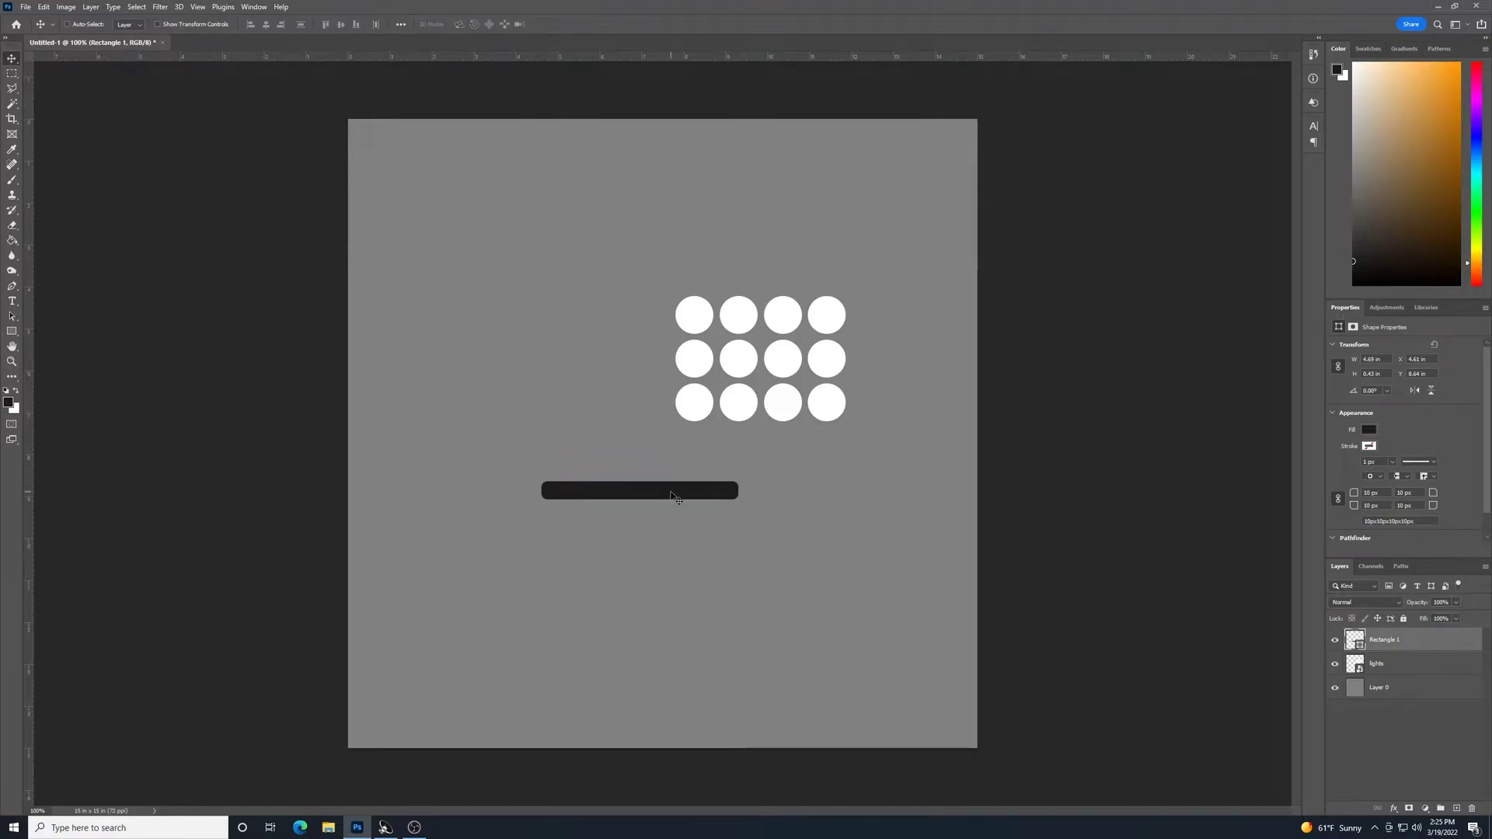
left_click_drag(673, 496, 819, 316)
key("ctrl+t")
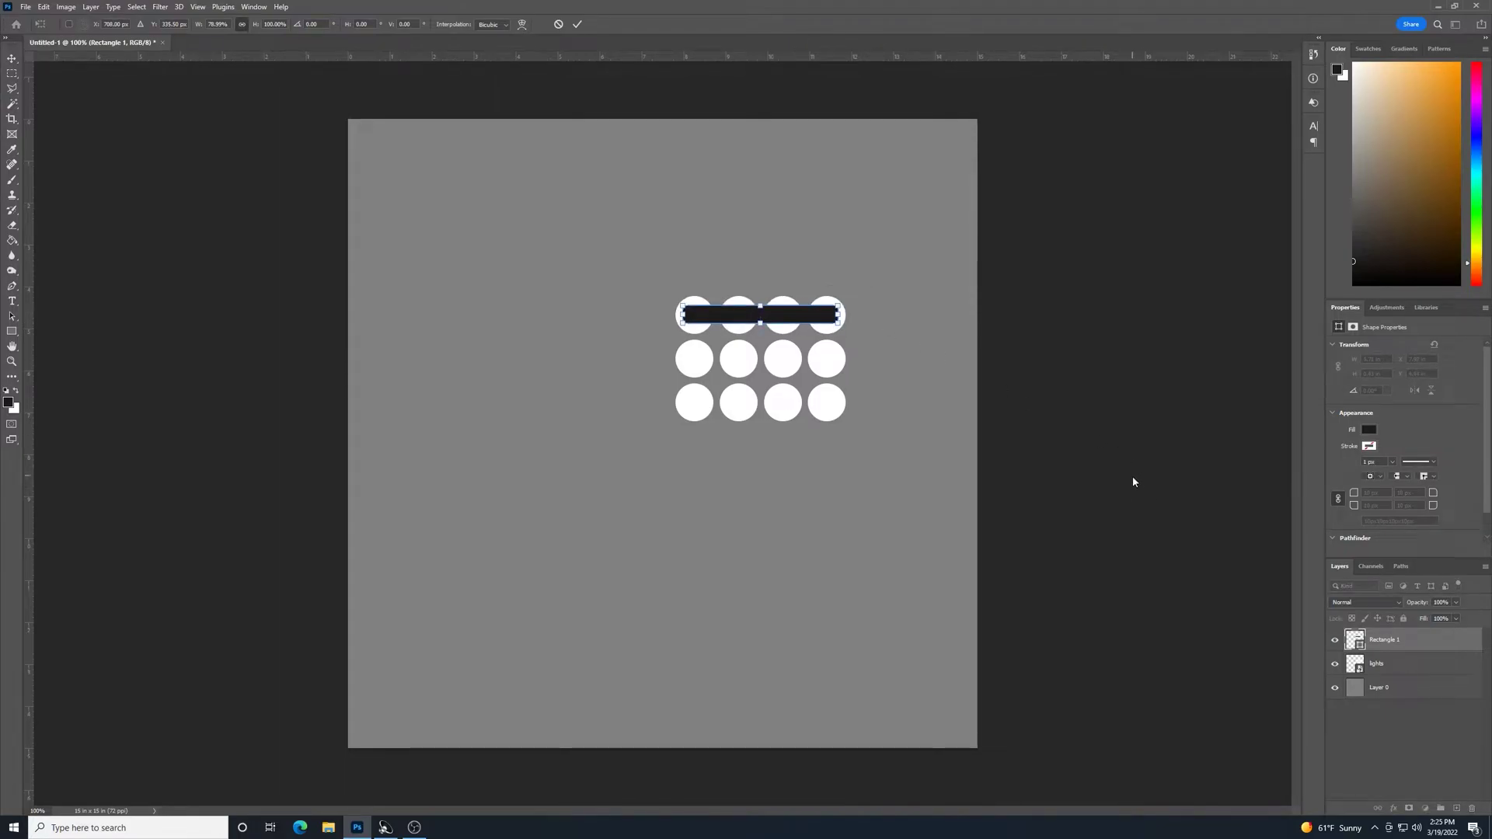
key("Return")
Duplicate the bar twice, placing the copies on the second and third rows of circles
right_click(1447, 631)
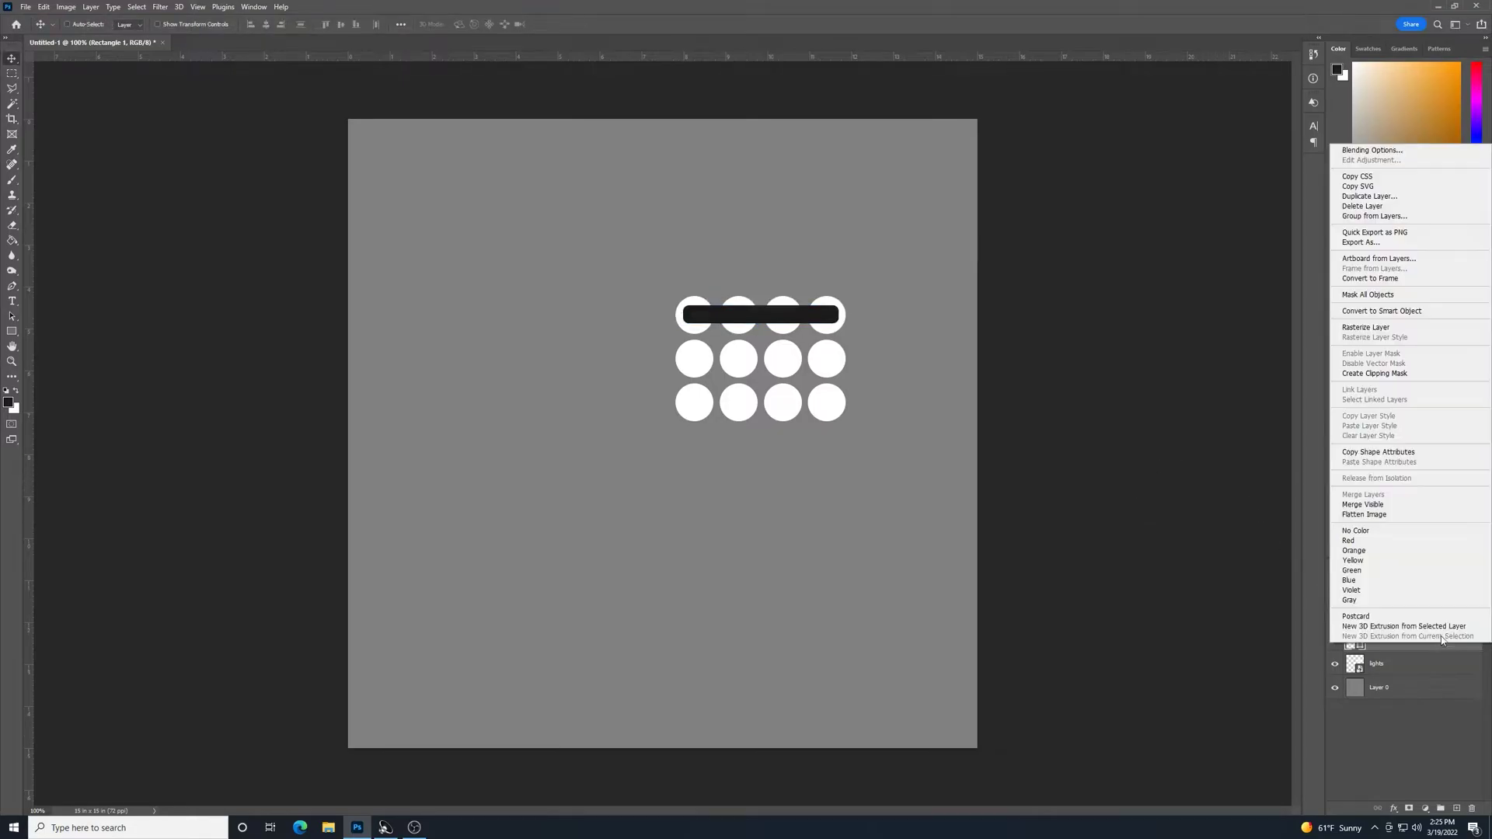
left_click(1362, 199)
left_click(843, 244)
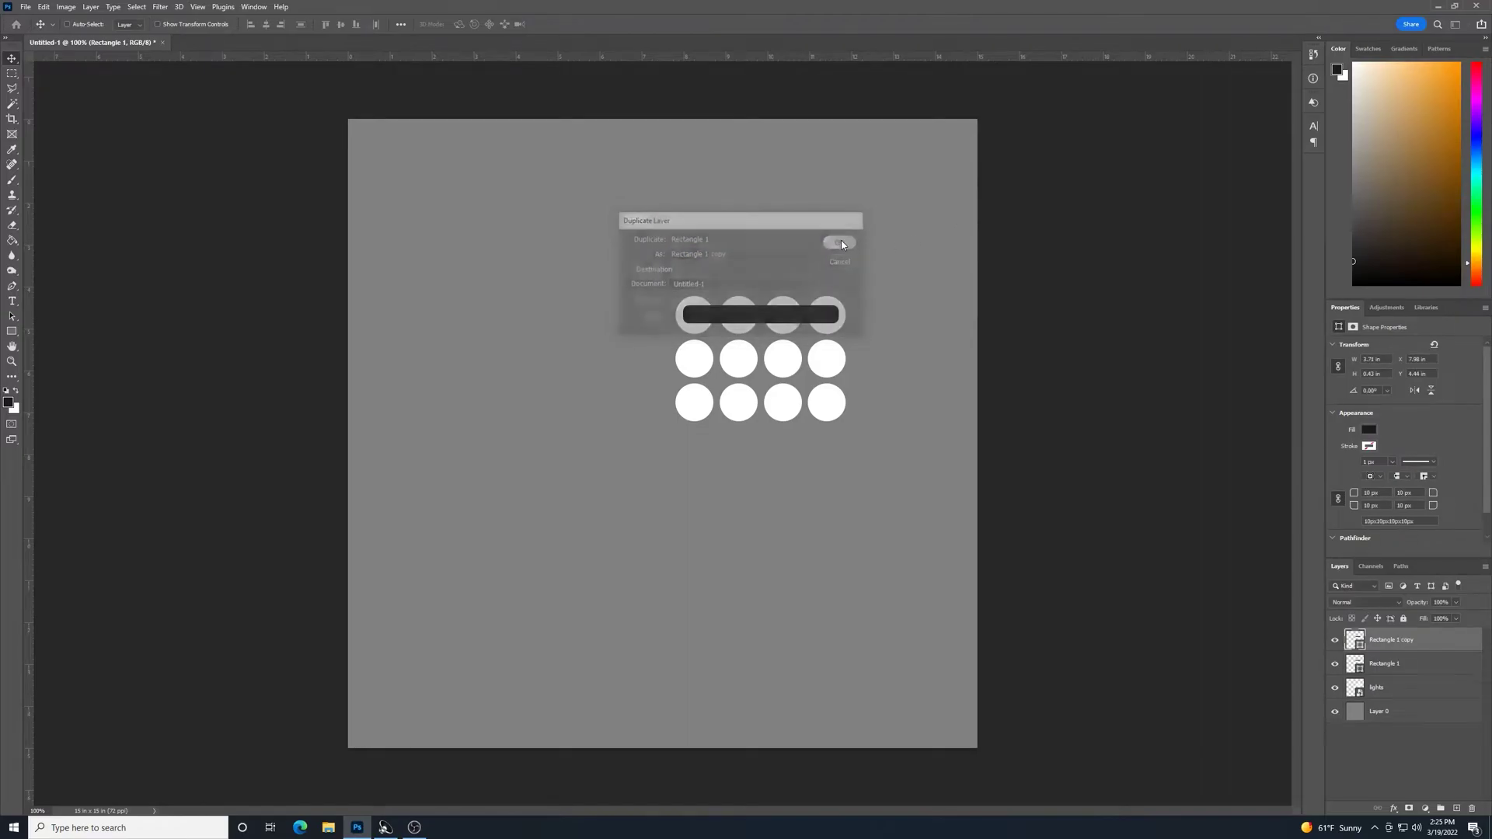
left_click_drag(807, 323, 808, 368)
right_click(1424, 651)
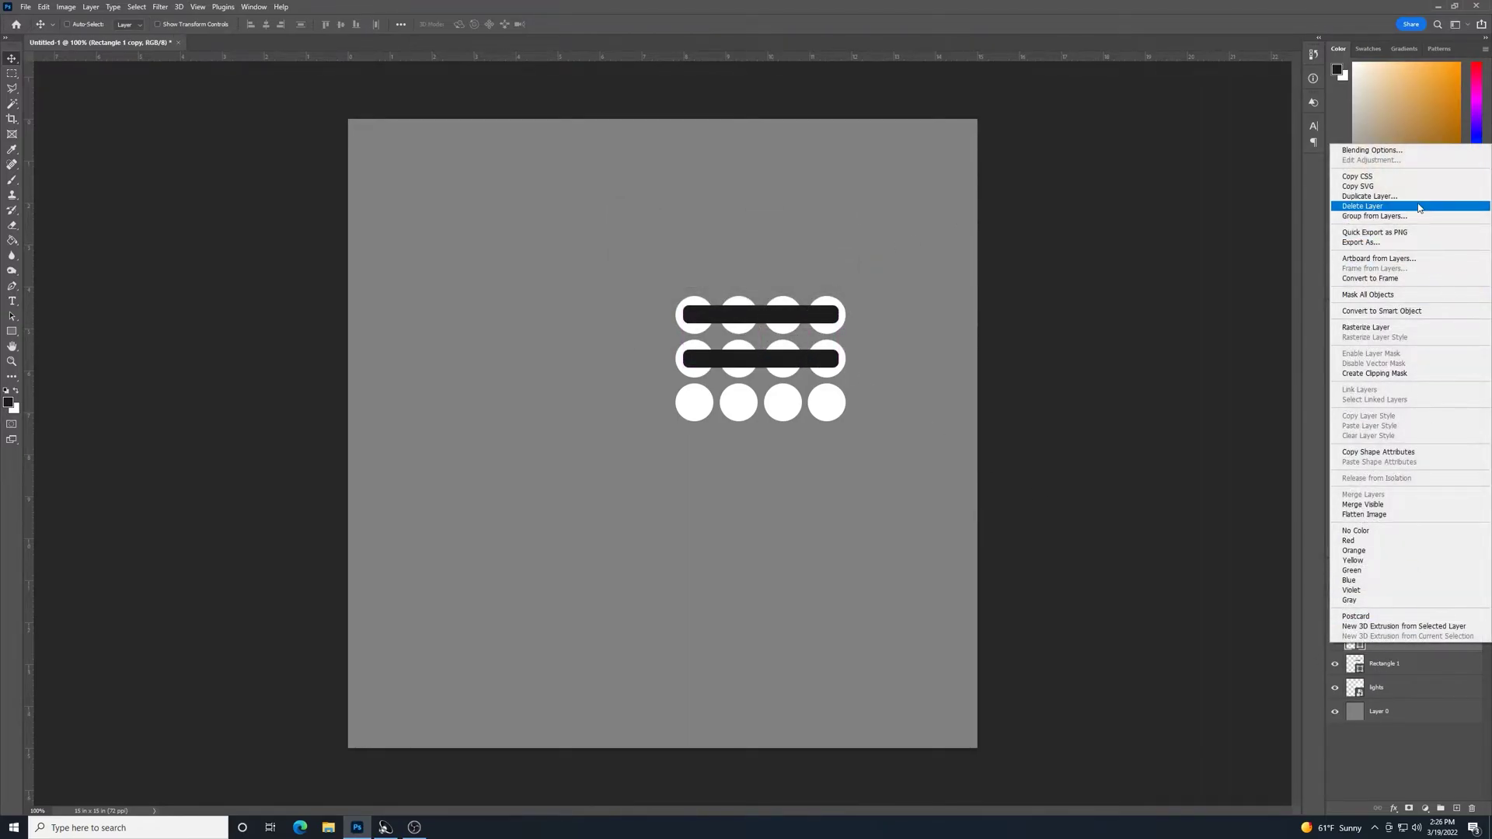
left_click(1412, 198)
left_click(842, 242)
left_click_drag(807, 361, 804, 408)
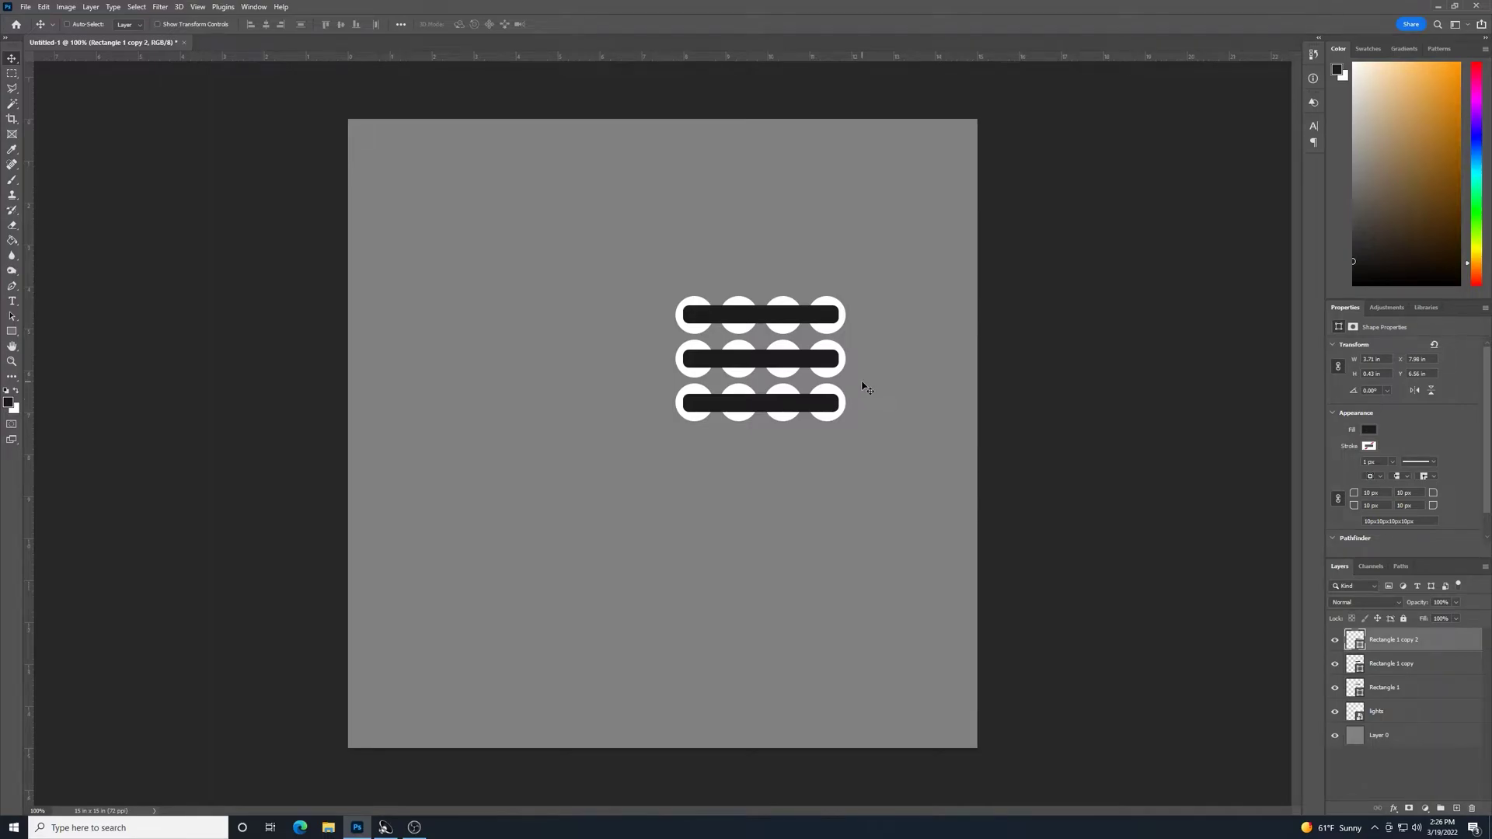
Duplicate the third-row bar, move the copy below the grid, and rotate it 90° upright
left_click(1412, 686, "shift")
right_click(1412, 685)
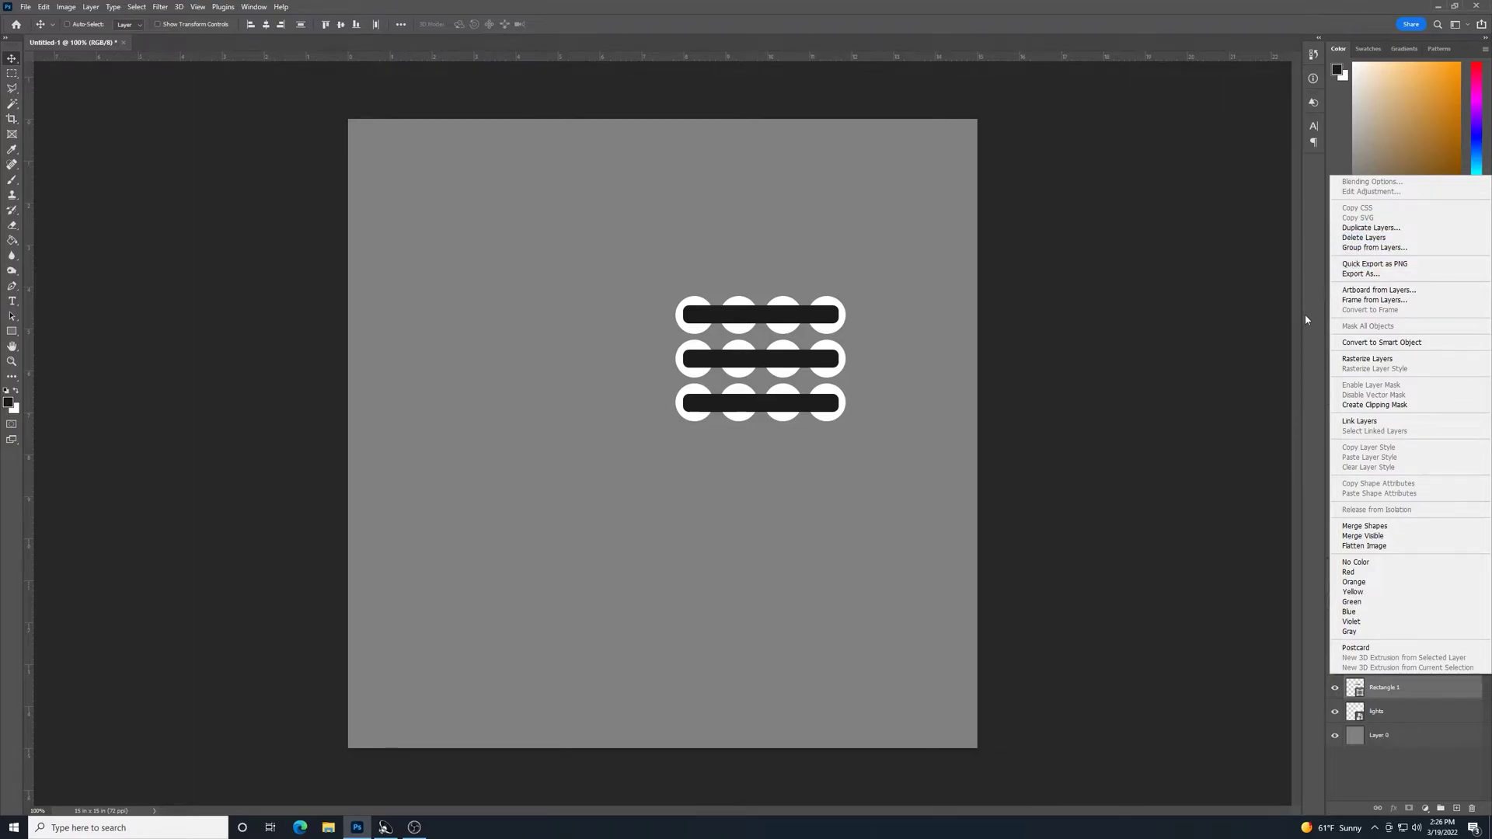
left_click(1255, 333)
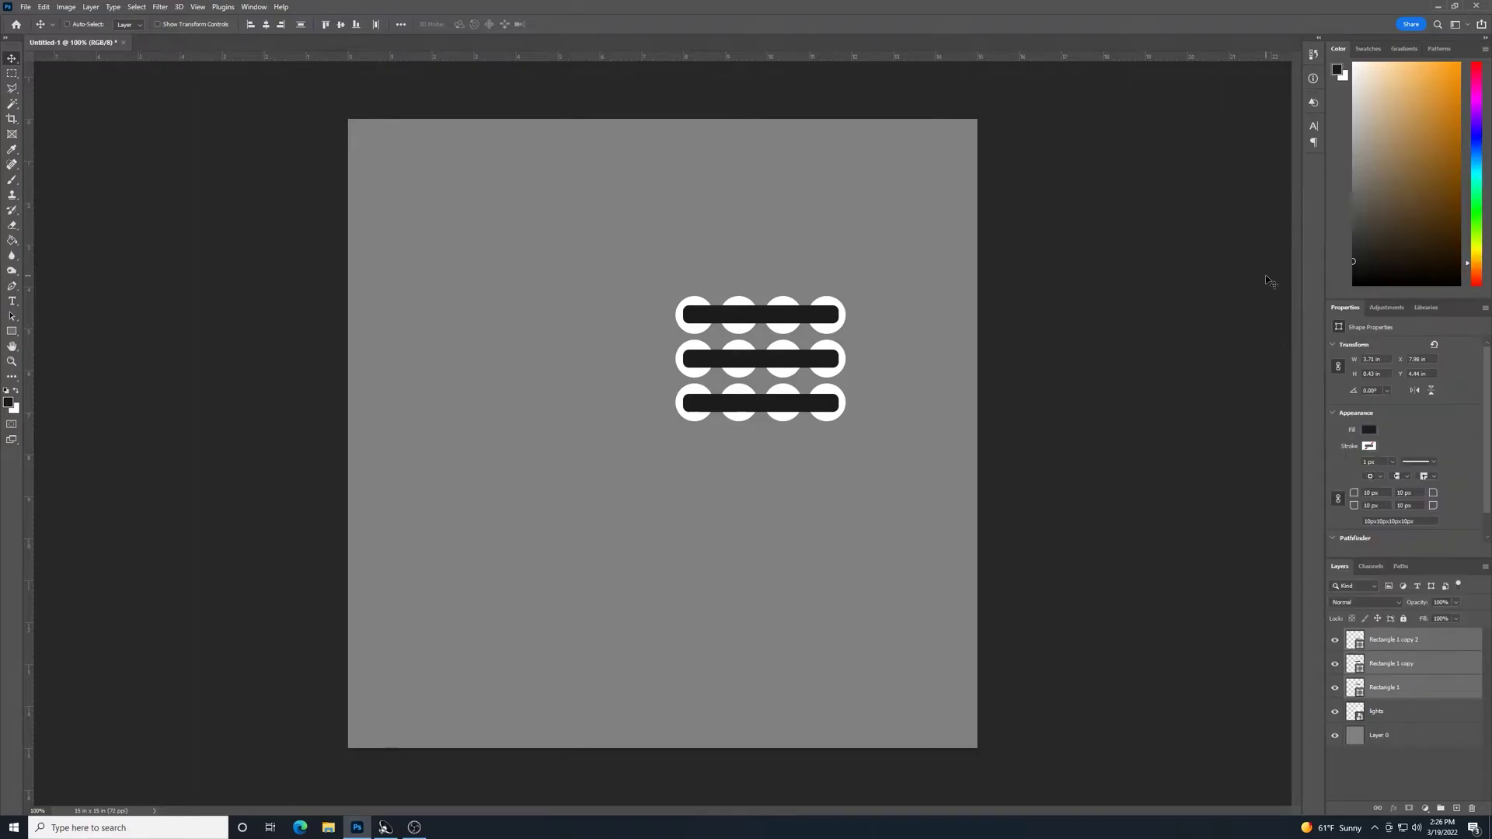
left_click(1436, 696)
left_click(1436, 640)
right_click(1436, 640)
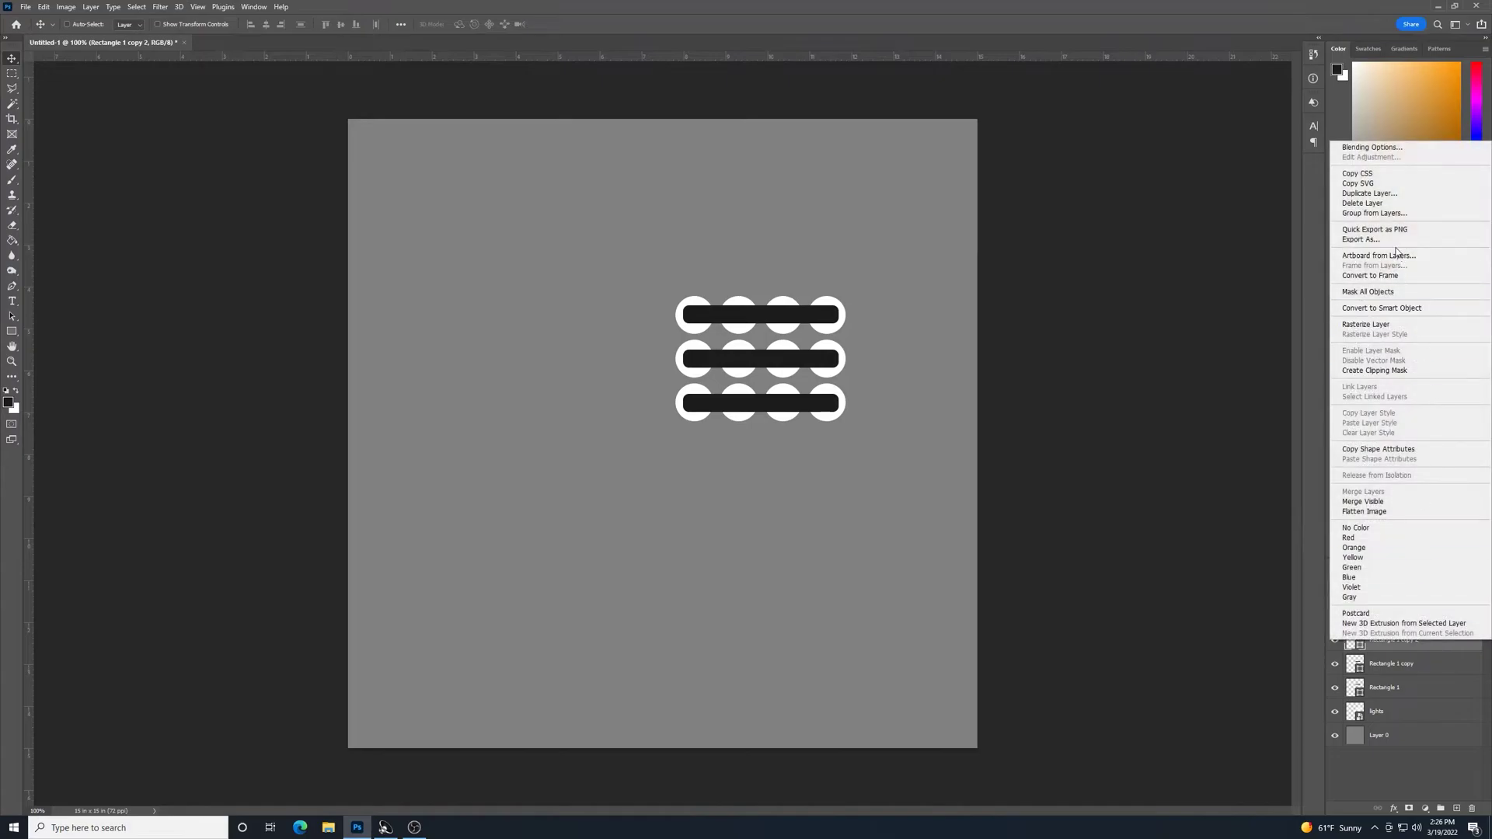
left_click(1369, 193)
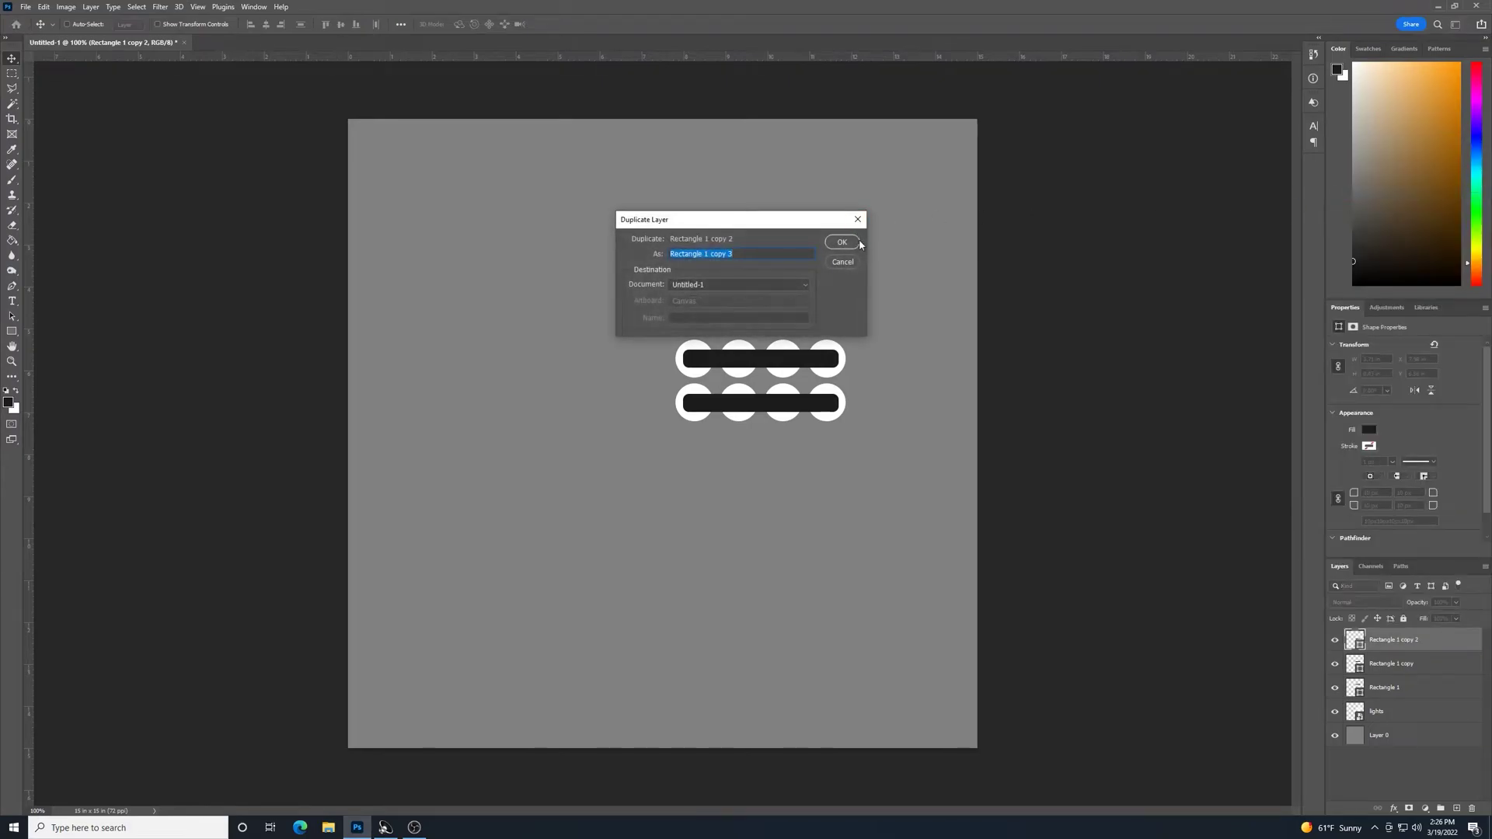
left_click(858, 244)
left_click_drag(851, 350, 829, 406)
key("ctrl+t")
left_click_drag(874, 503, 782, 790)
Move the upright bar under the crossbars and stretch it from the top crossbar to the canvas bottom
left_click_drag(789, 581, 766, 492)
left_click_drag(760, 703, 761, 708)
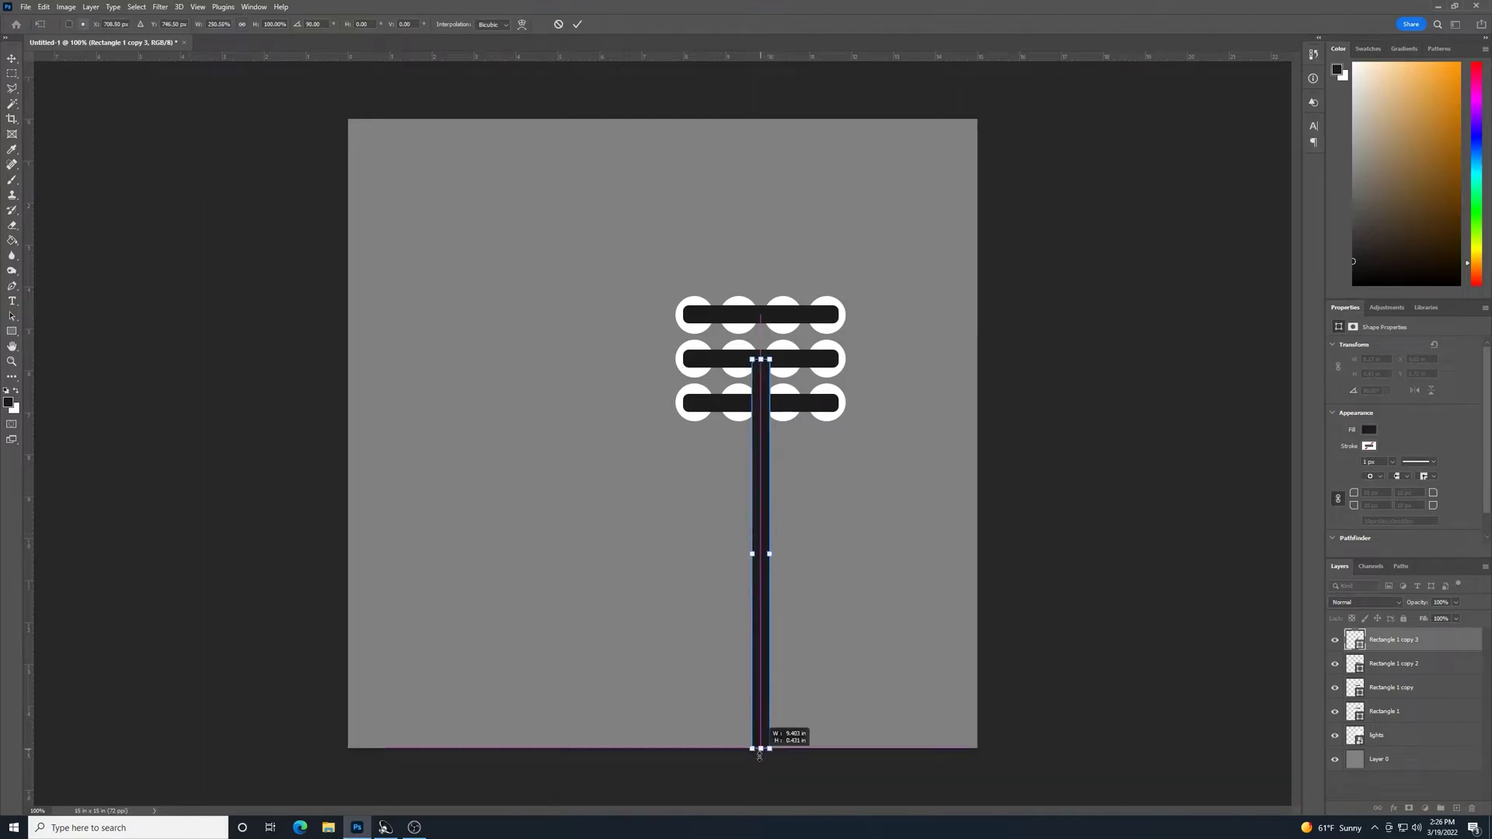
left_click_drag(759, 758, 760, 760)
key("Return")
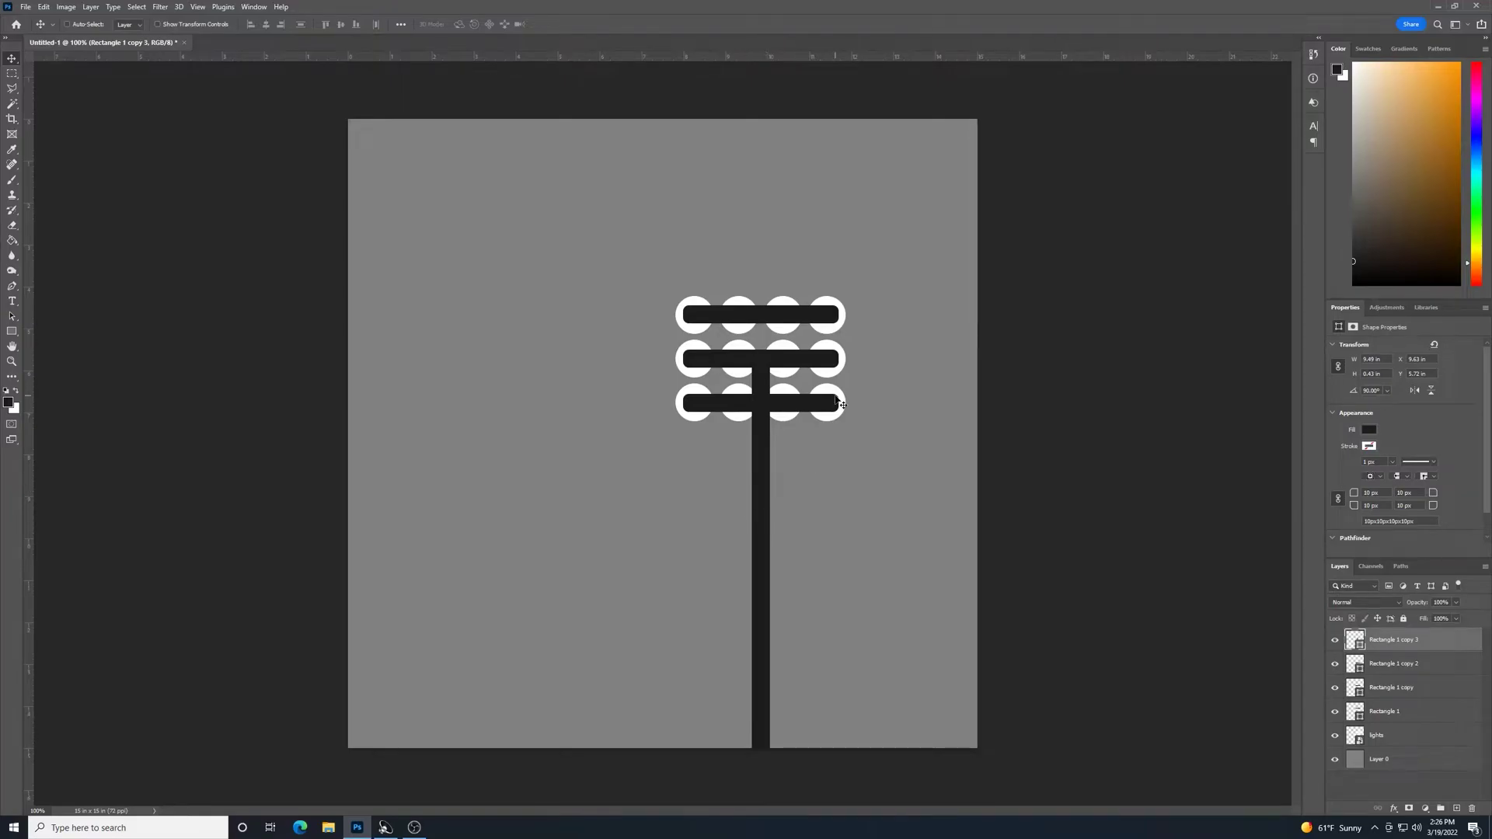
key("ctrl+t")
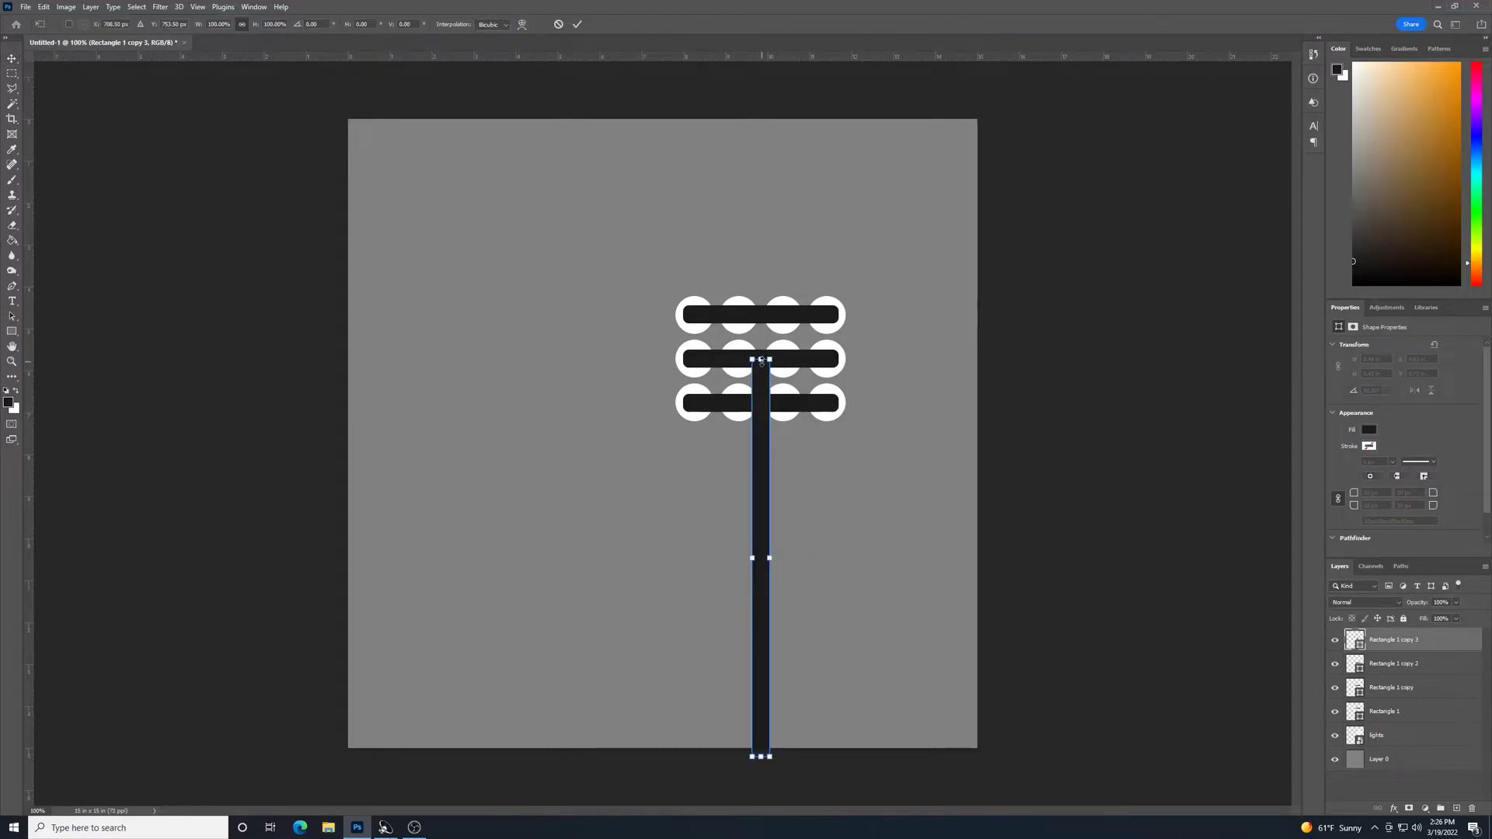
left_click_drag(761, 360, 761, 314)
key("Return")
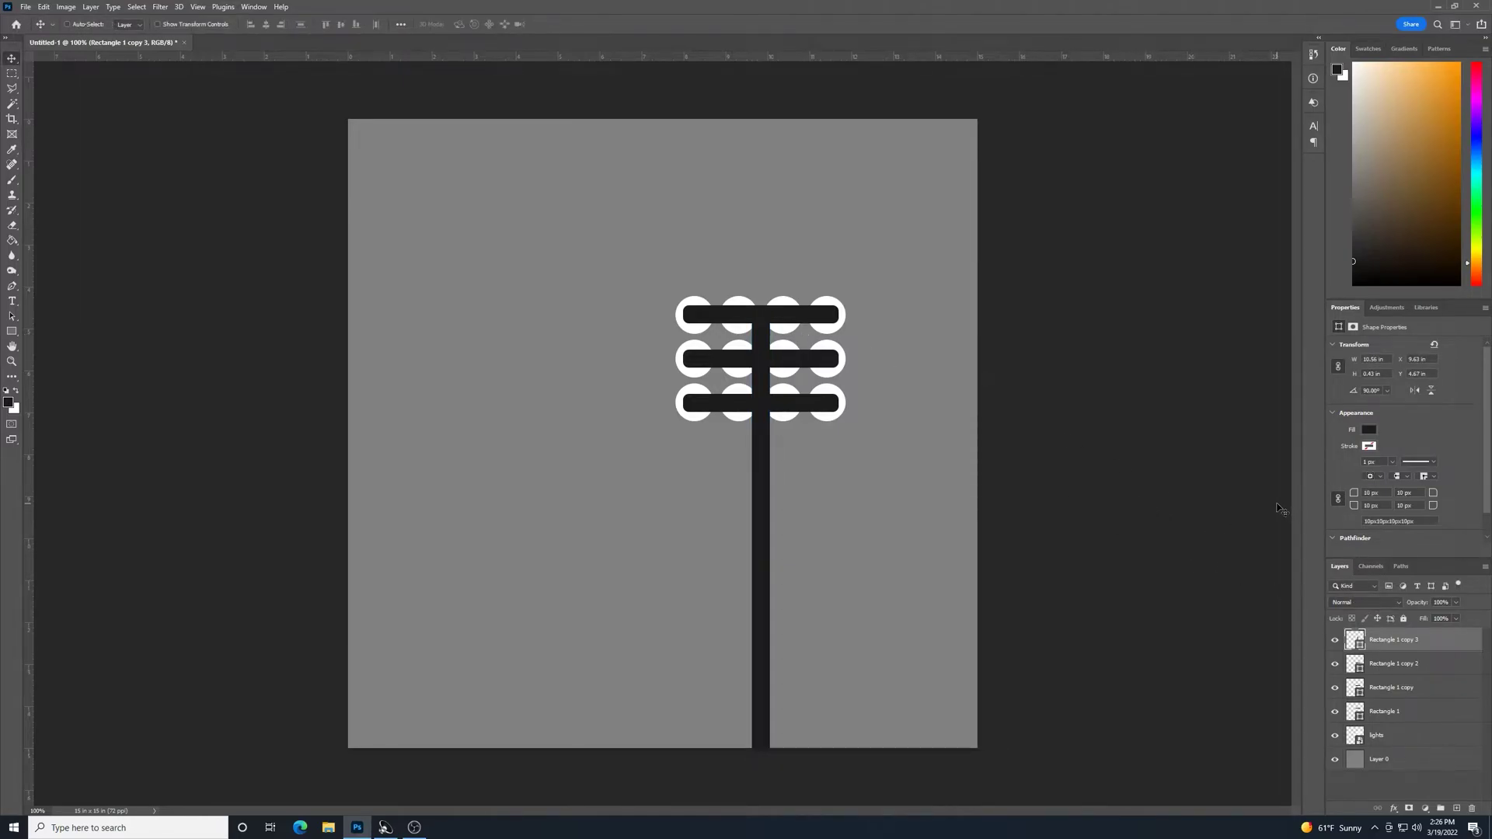
Merge the three crossbar layers into one smart object named frame
left_click(1424, 714, "shift")
right_click(1424, 714)
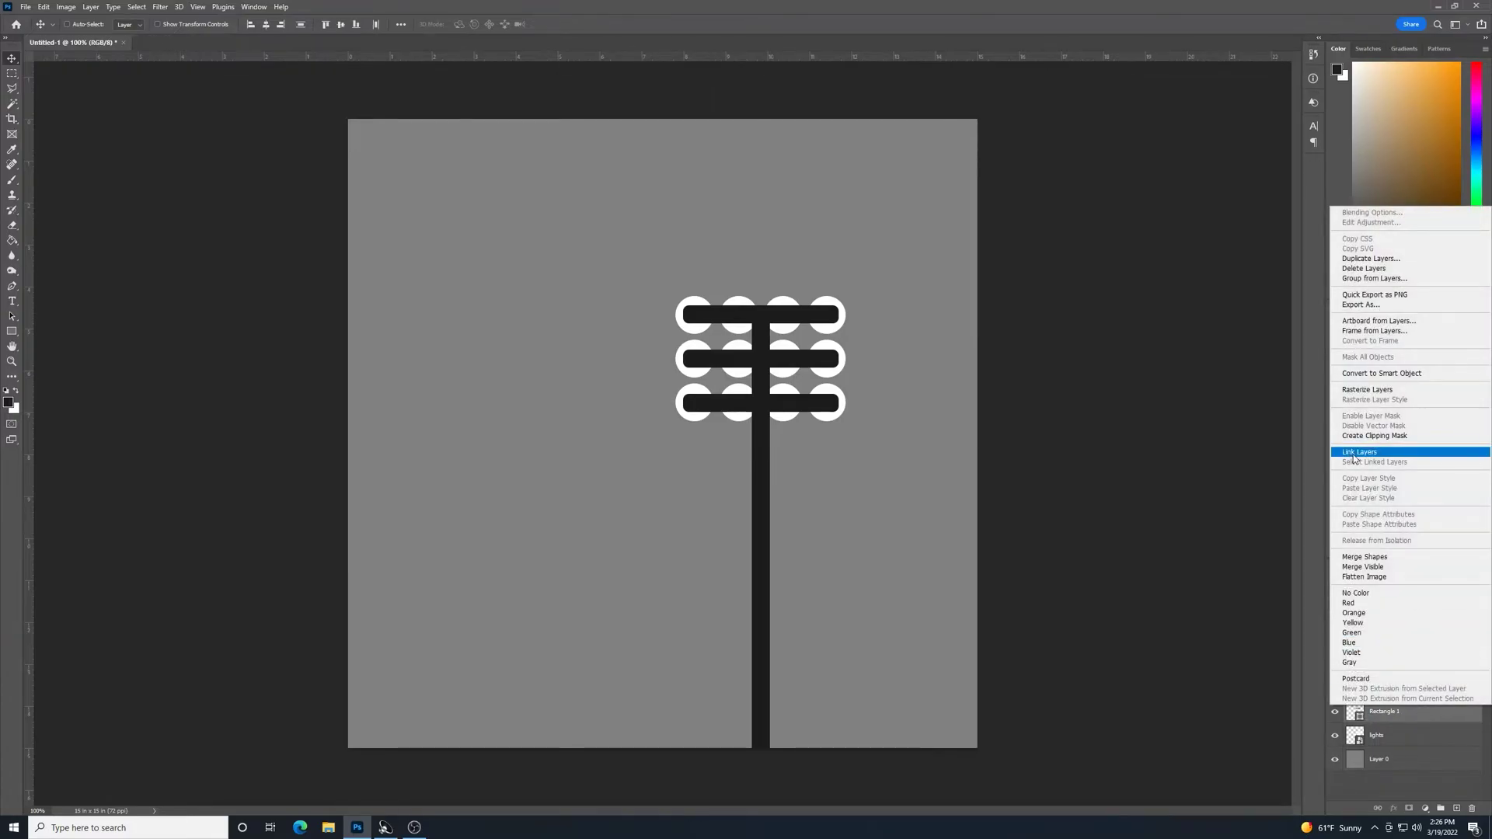
left_click(1309, 711)
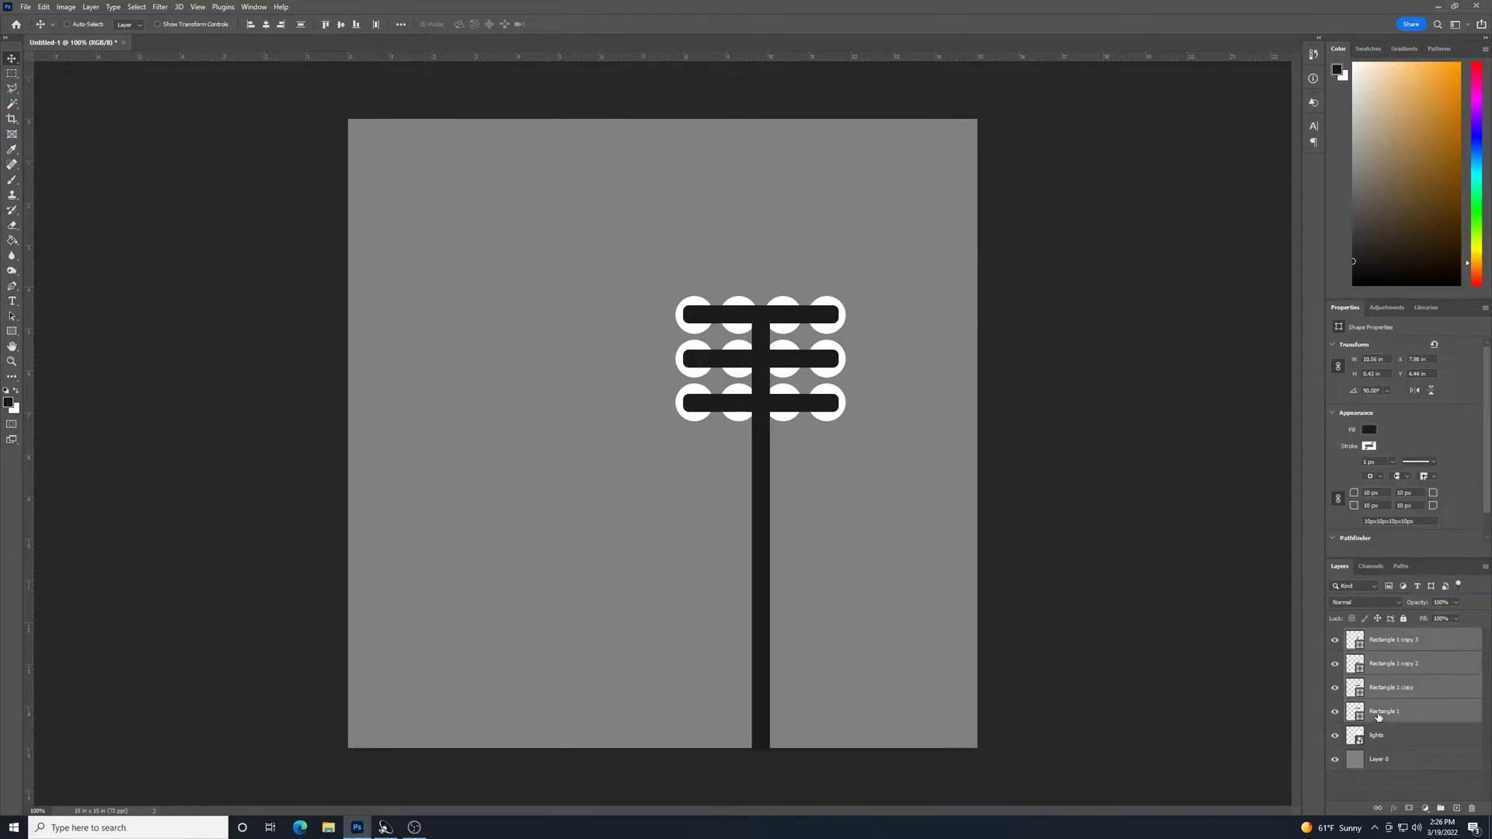
left_click(1336, 643)
left_click(1336, 643)
left_click(1421, 666)
left_click(1428, 715, "shift")
right_click(1411, 687)
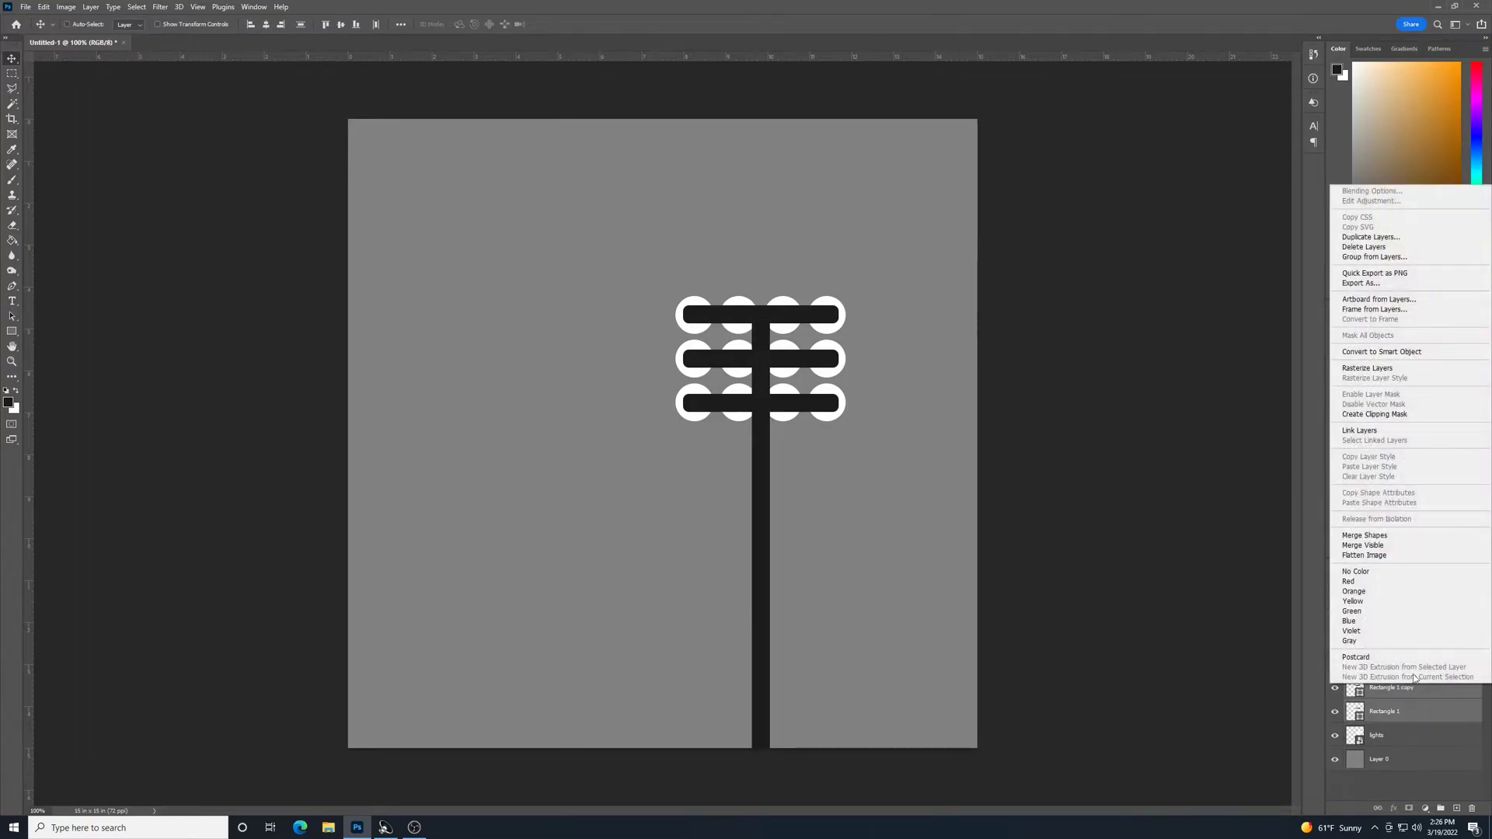
left_click(1377, 352)
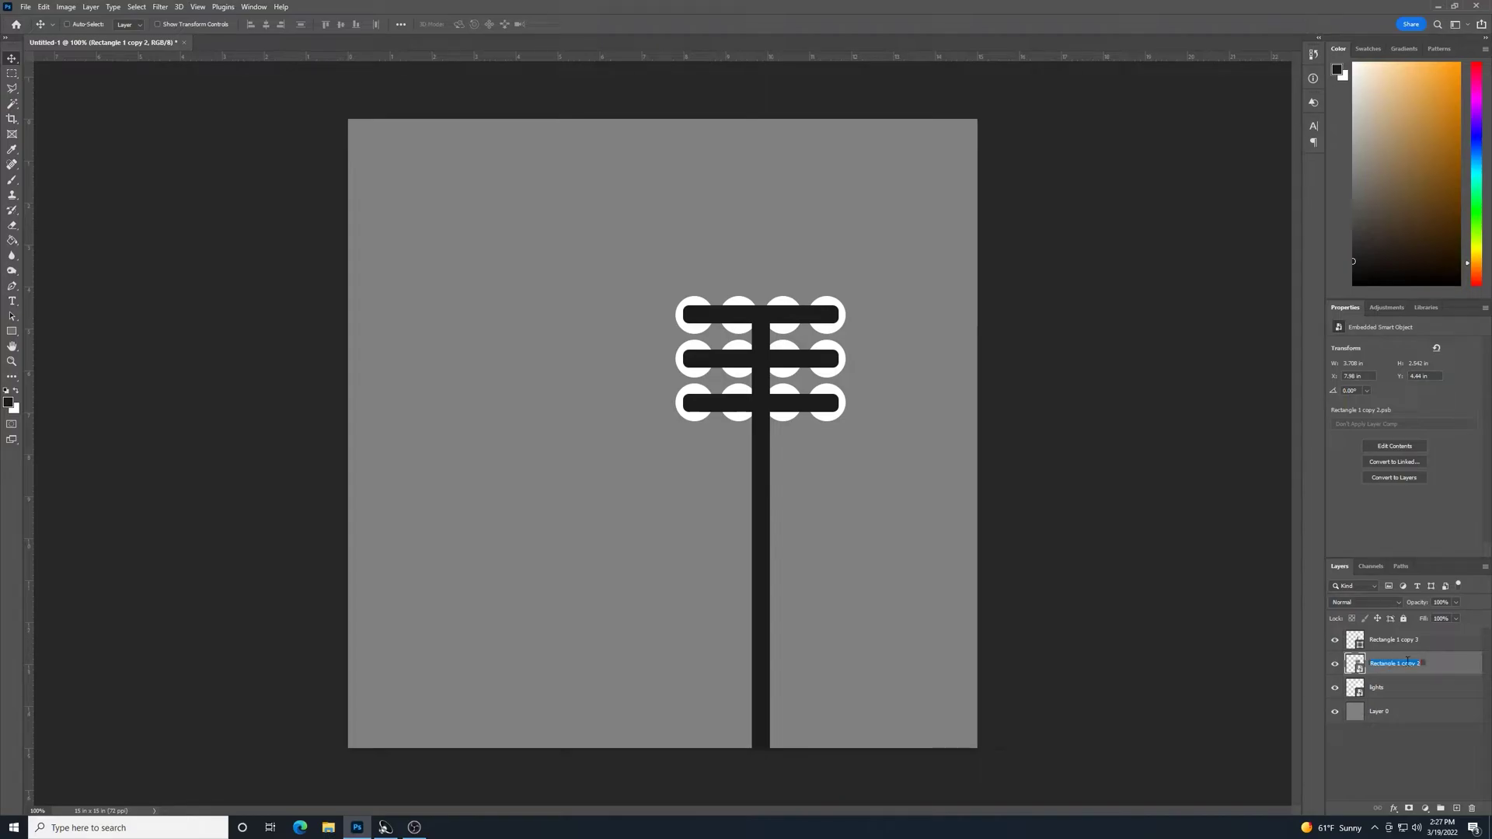
double_click(1407, 665)
Rename the pole layer 'post' and move it beneath the lights layer
double_click(1399, 640)
type("post")
key("Return")
left_click_drag(1420, 648, 1395, 671)
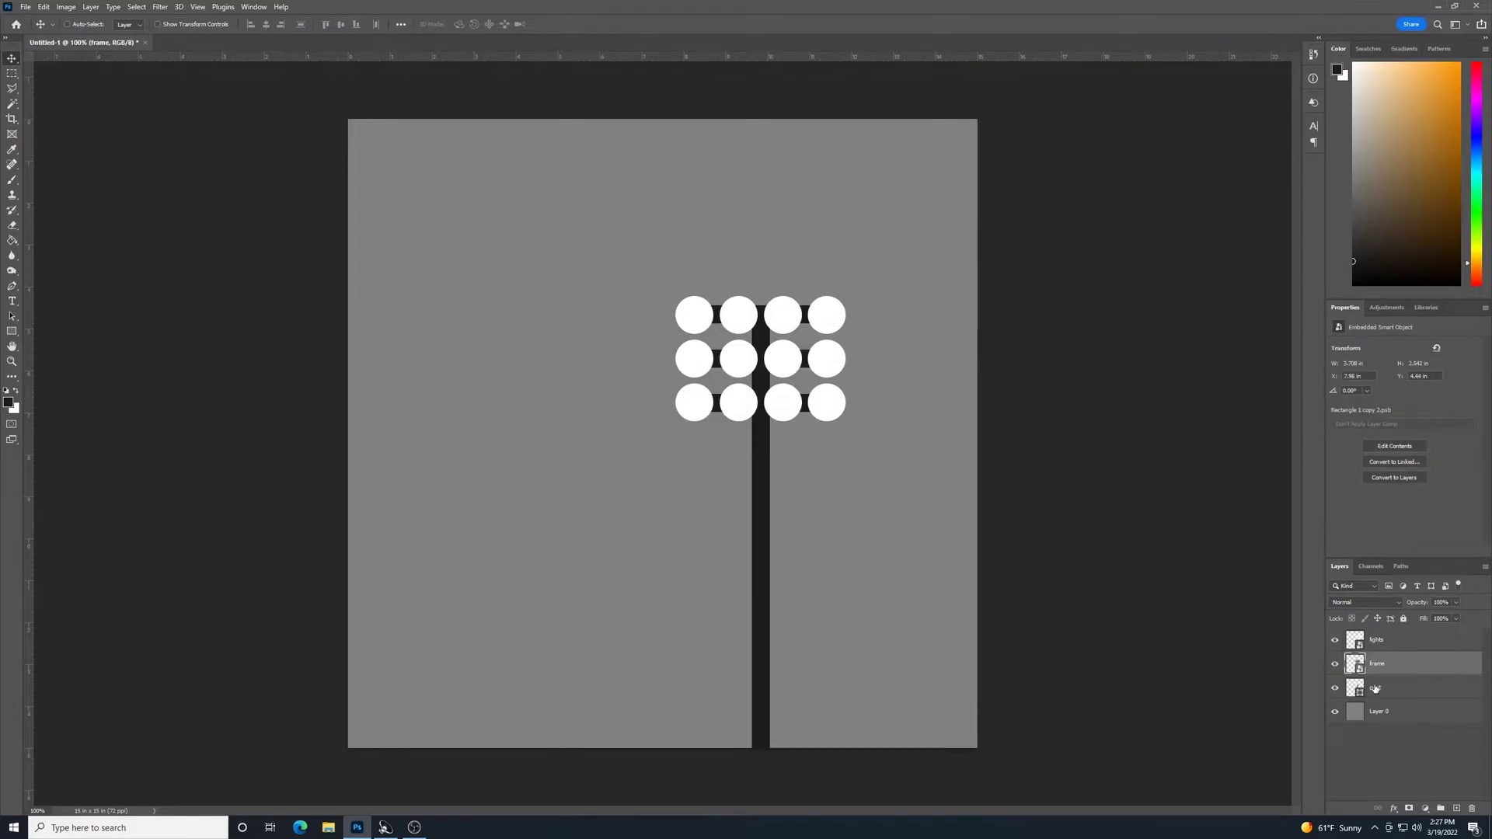
Skew lights and frame larger on the right, tilt them about 9.6°, then shift everything right with the post
left_click(1435, 645)
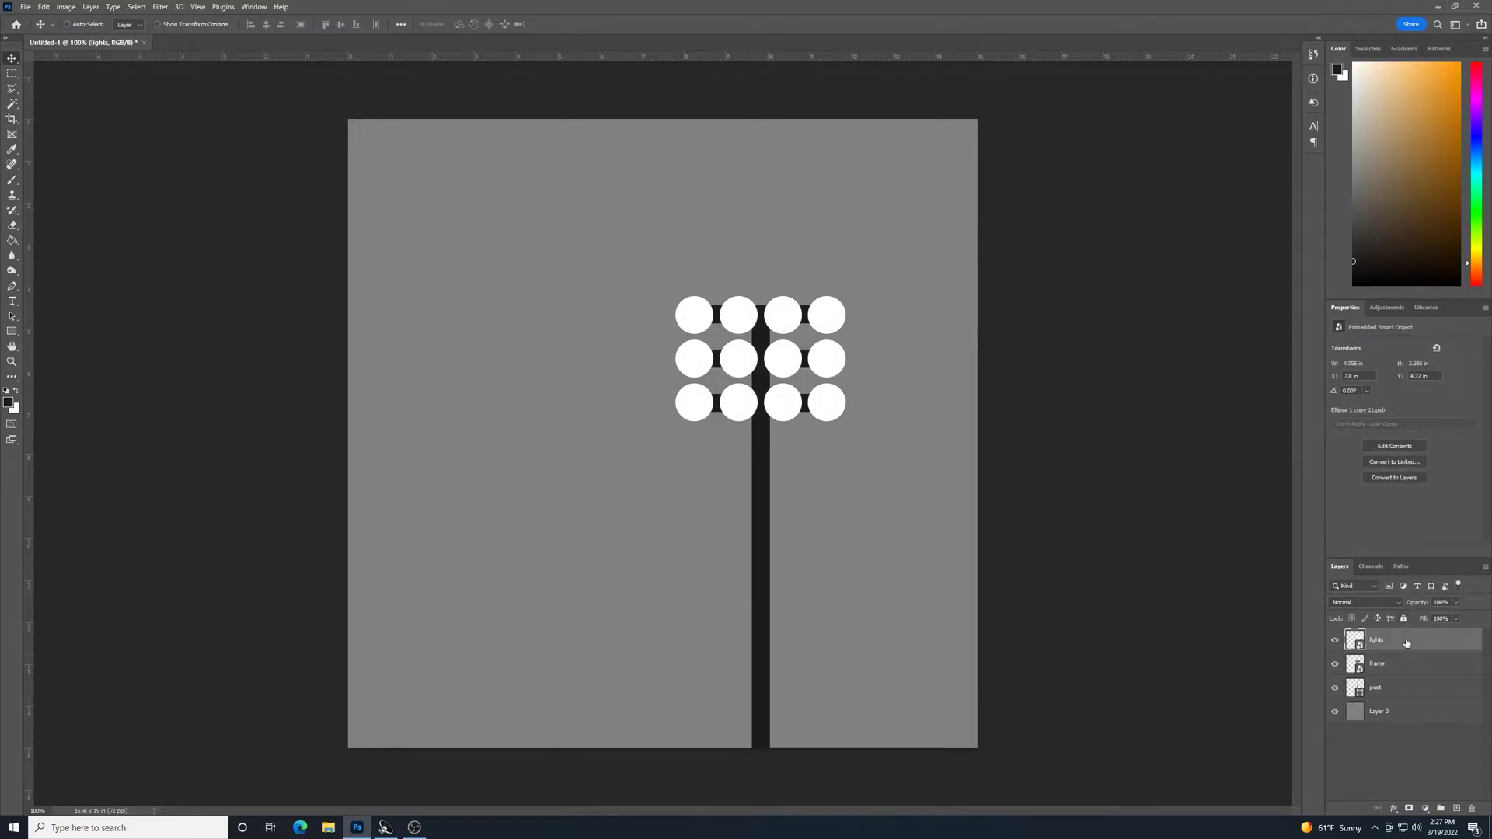
left_click(1413, 665, "shift")
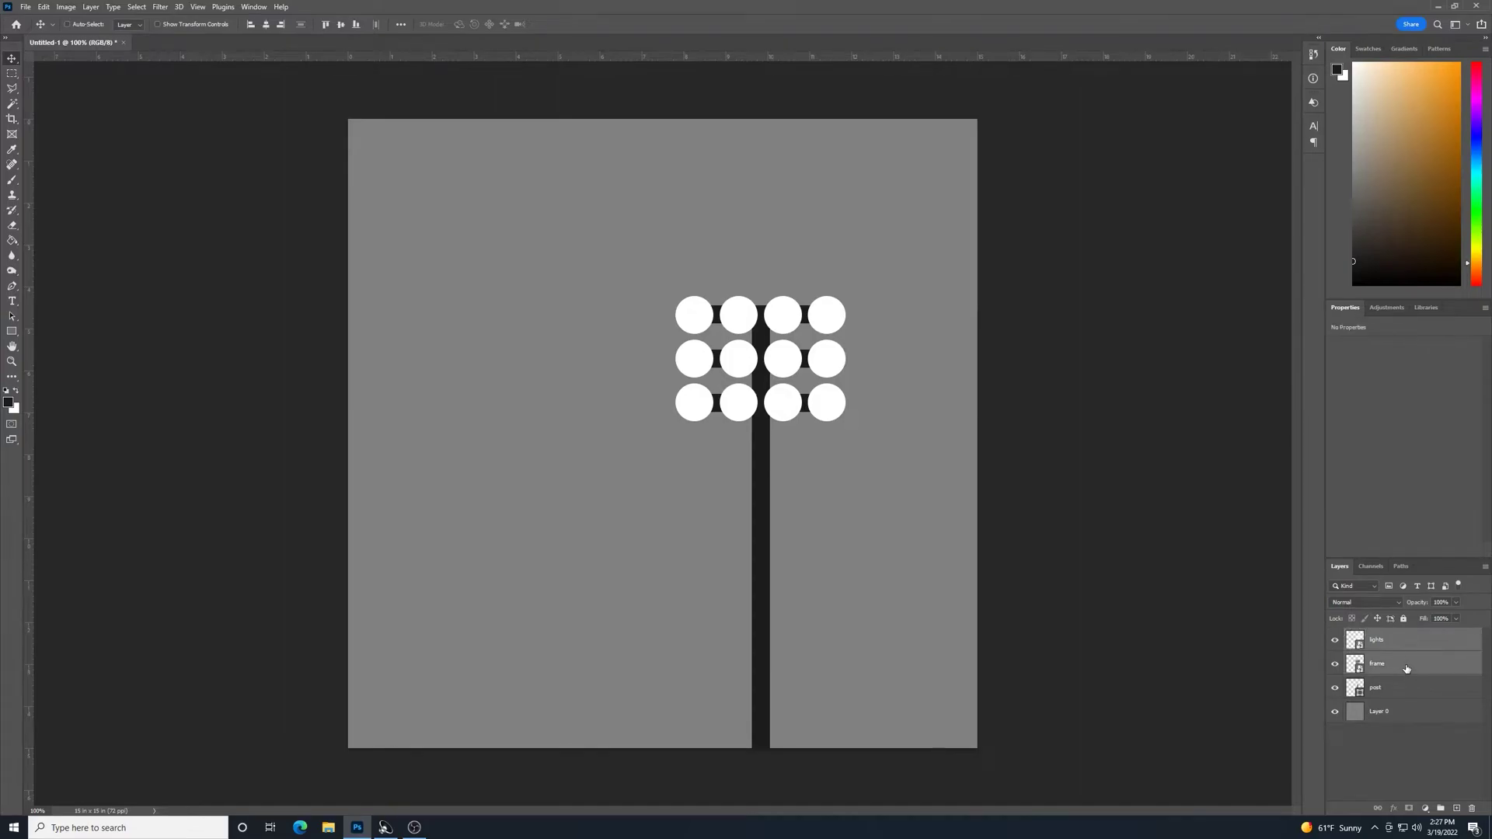
key("ctrl+t")
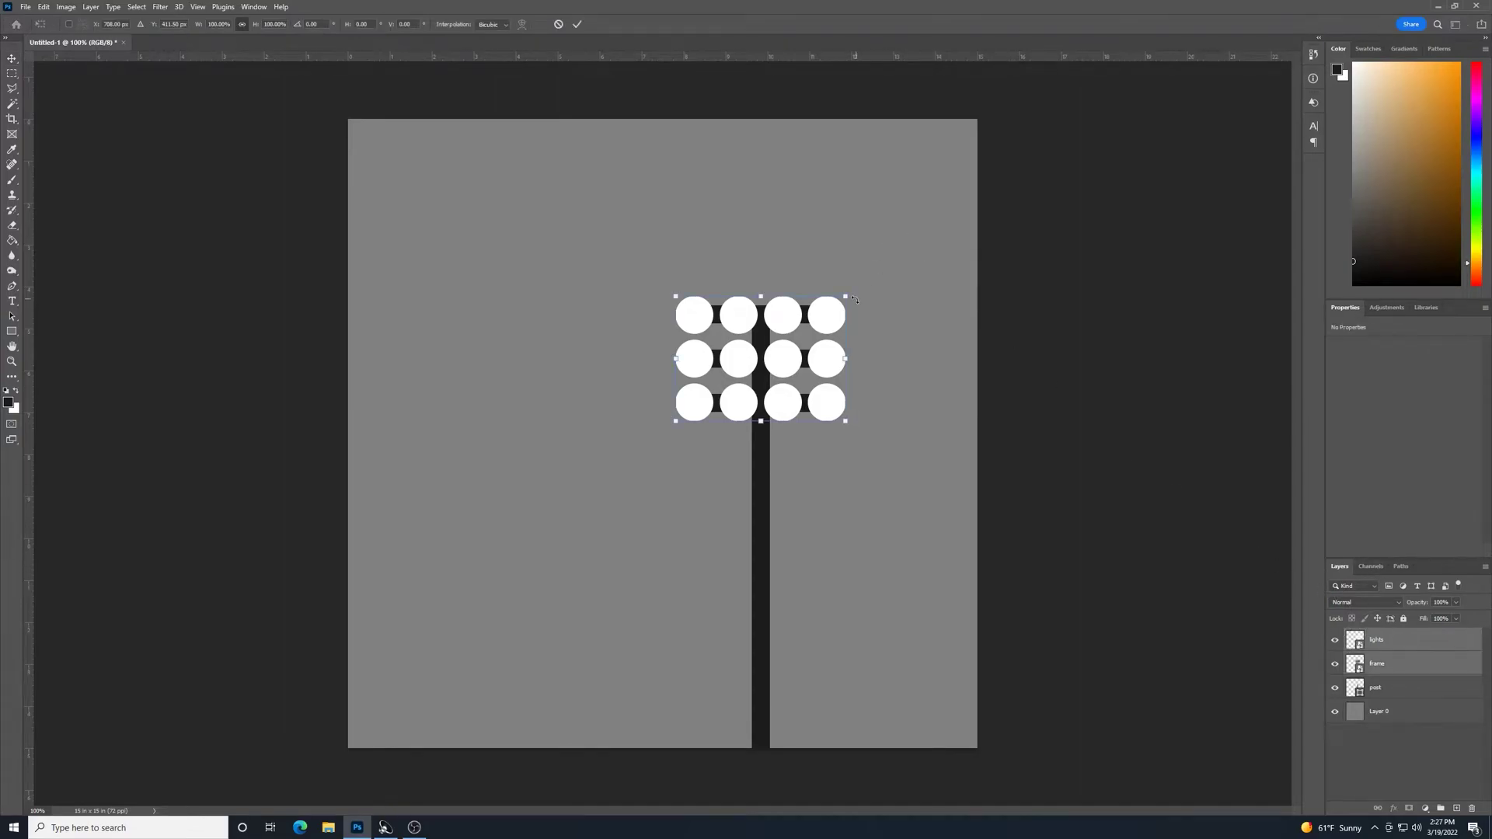
left_click_drag(846, 298, 849, 281)
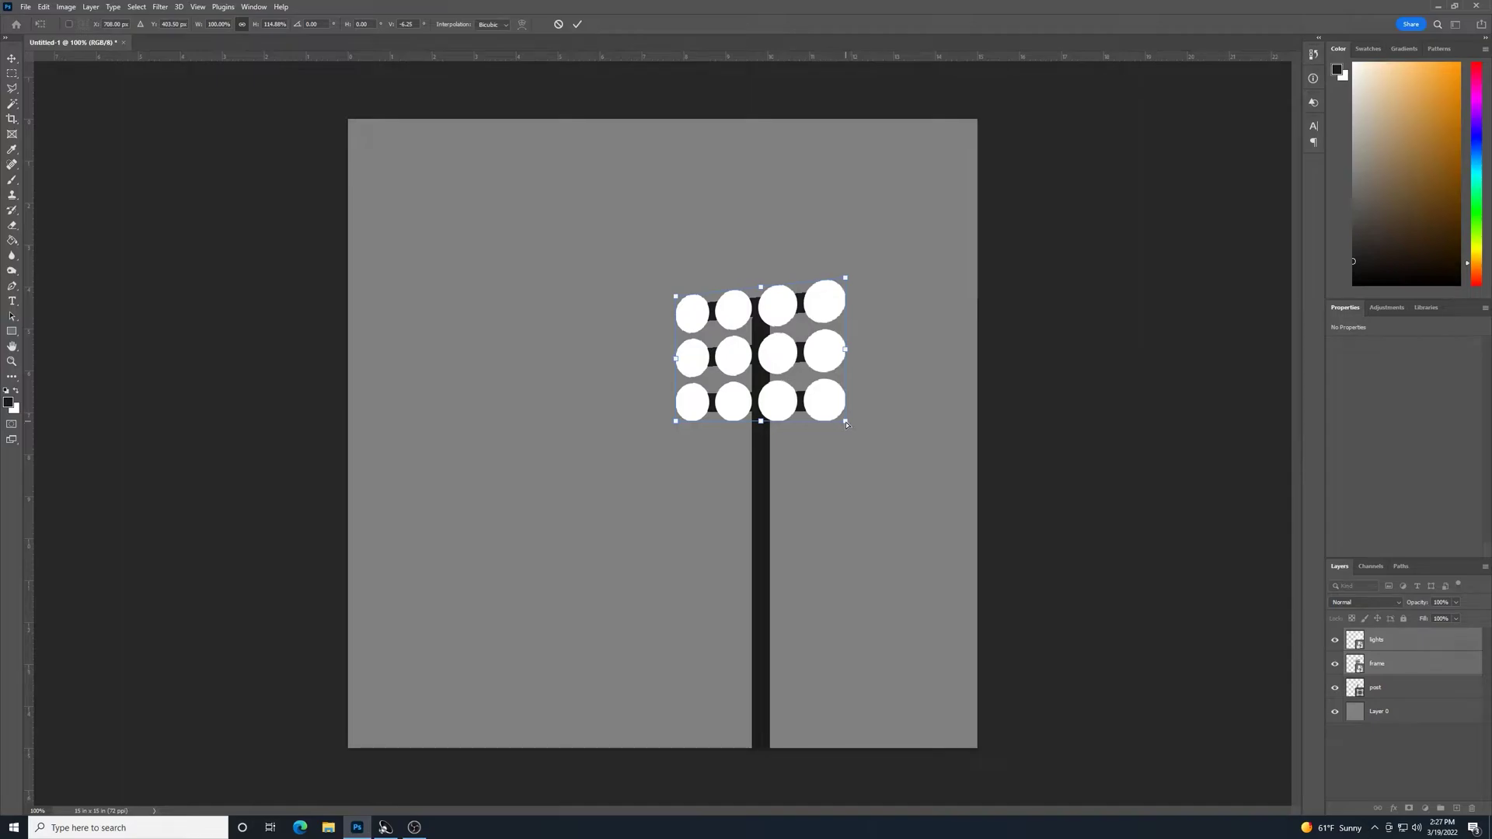
left_click_drag(847, 425, 848, 430)
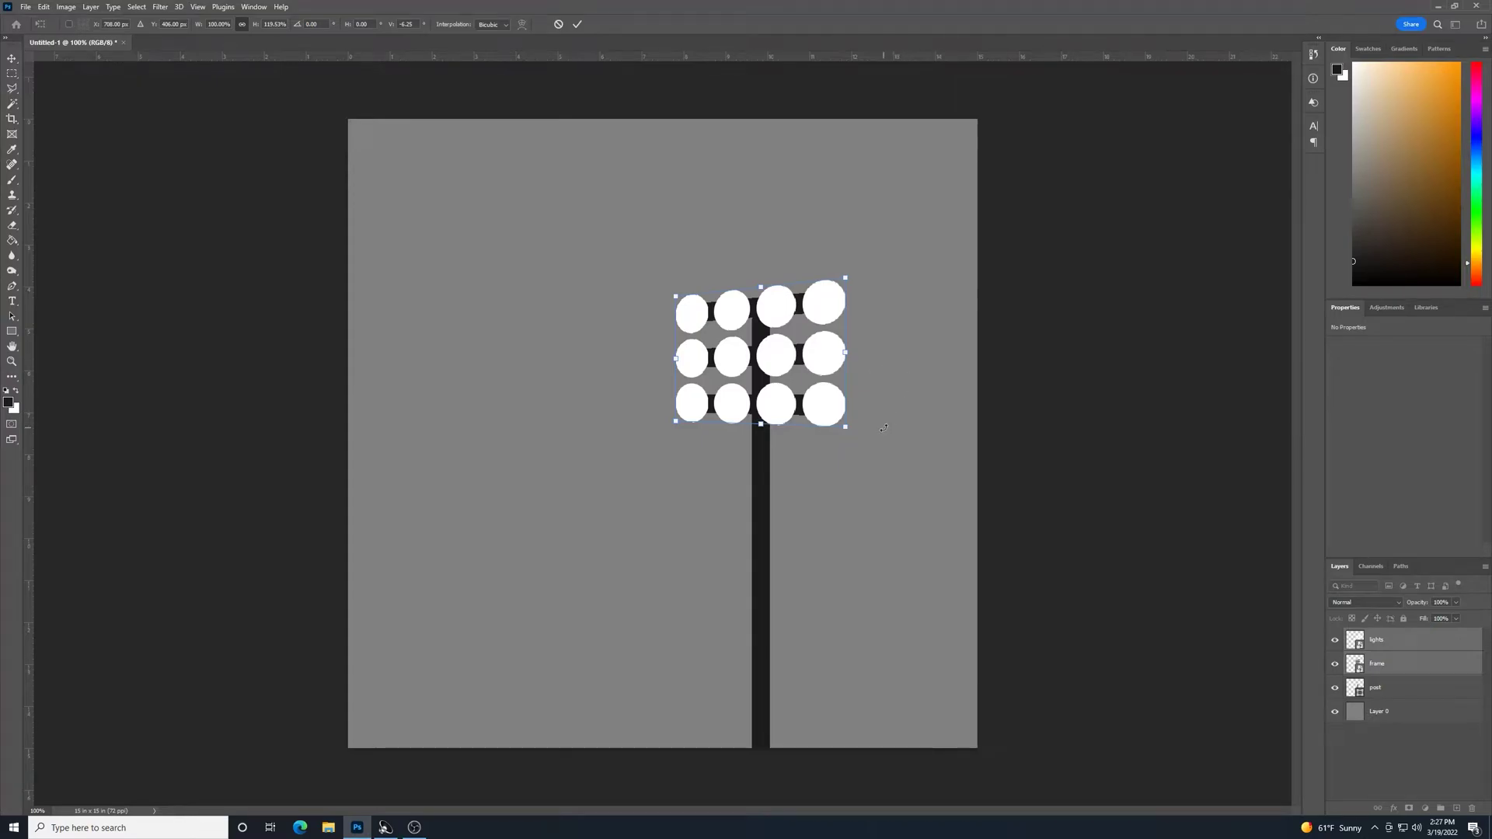
left_click_drag(885, 426, 893, 422)
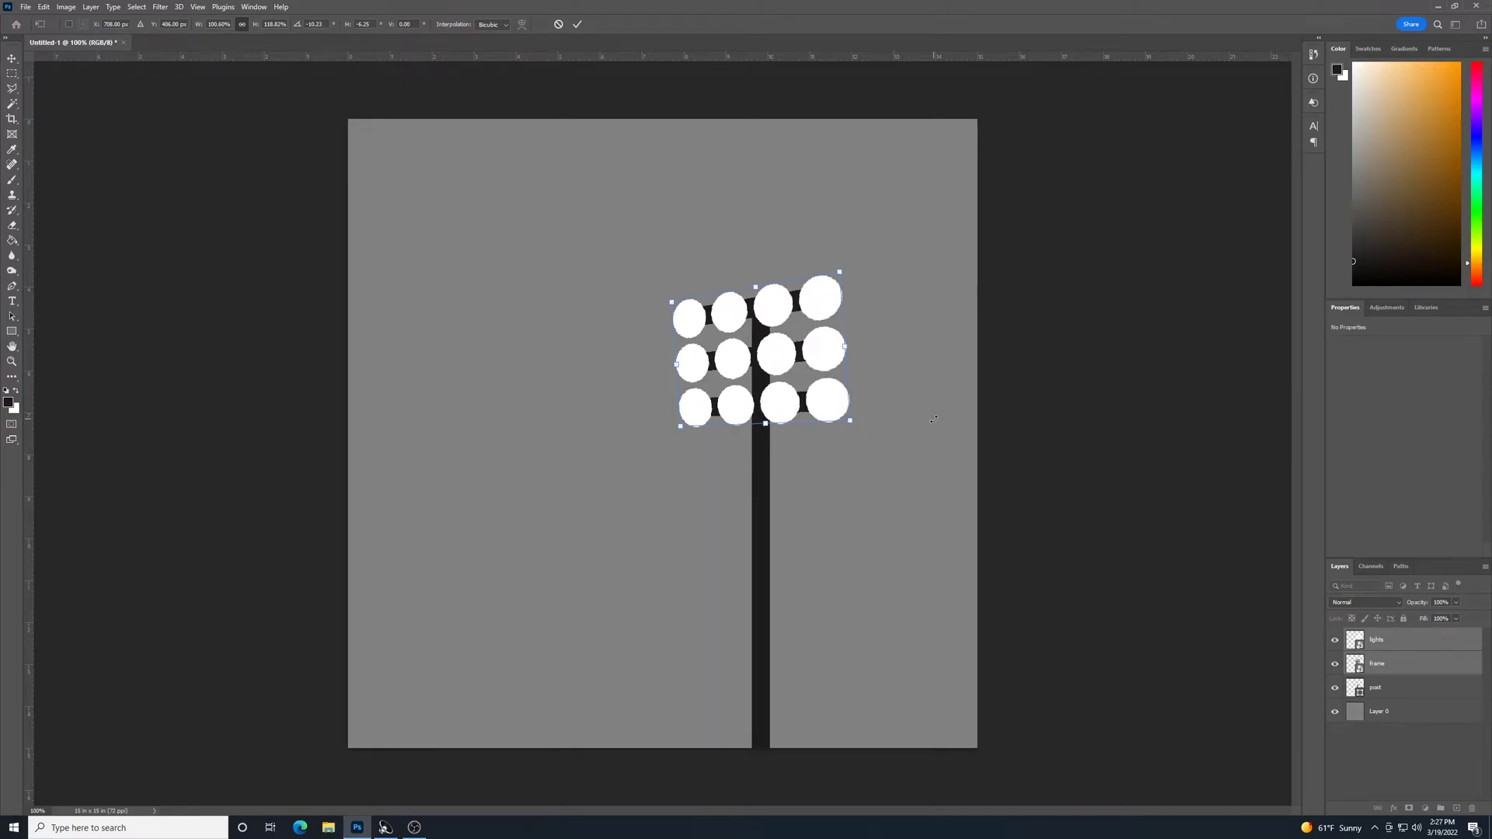
key("Return")
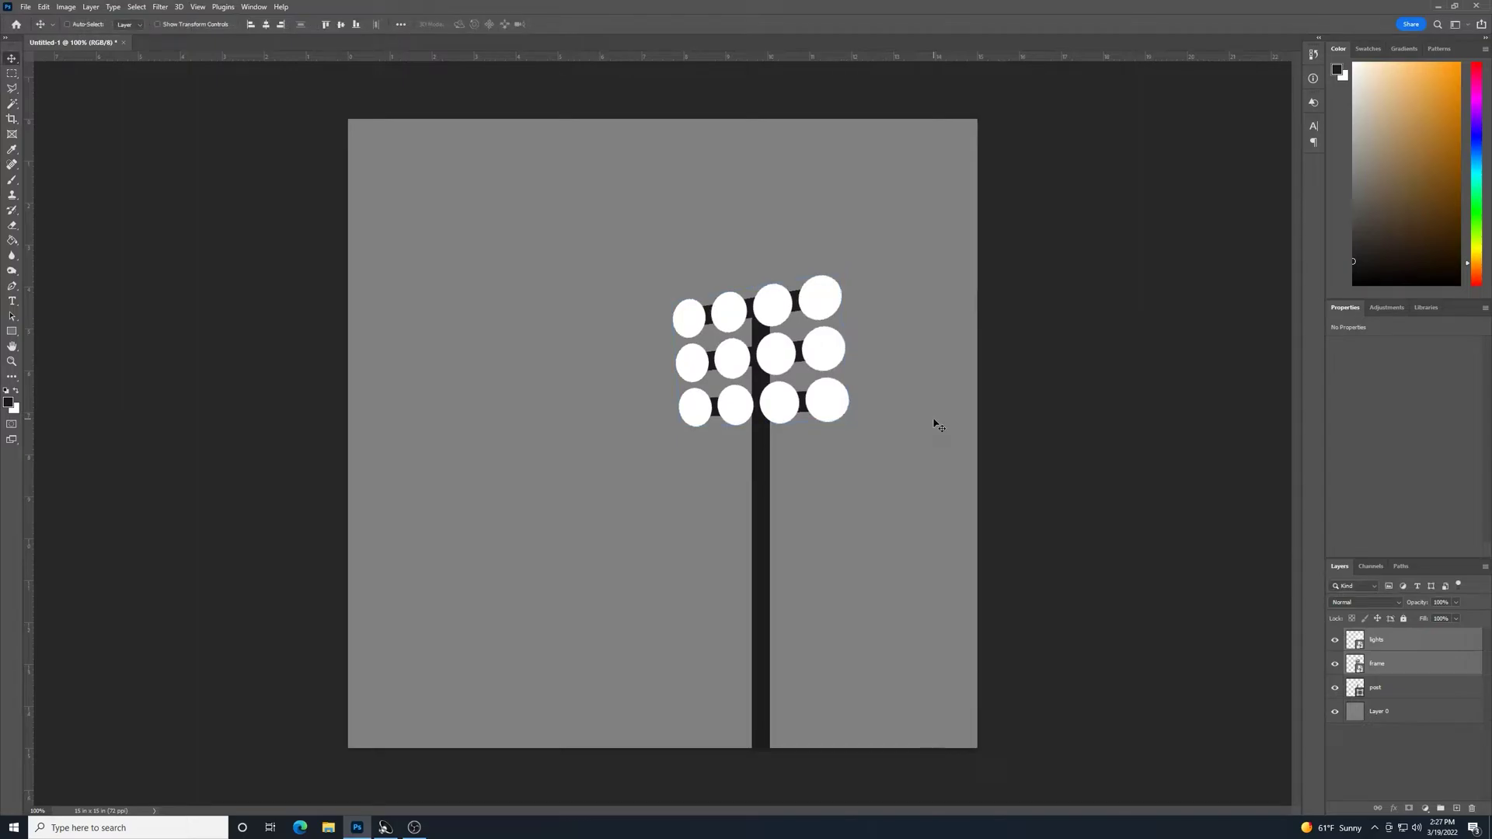
left_click(1391, 688, "shift")
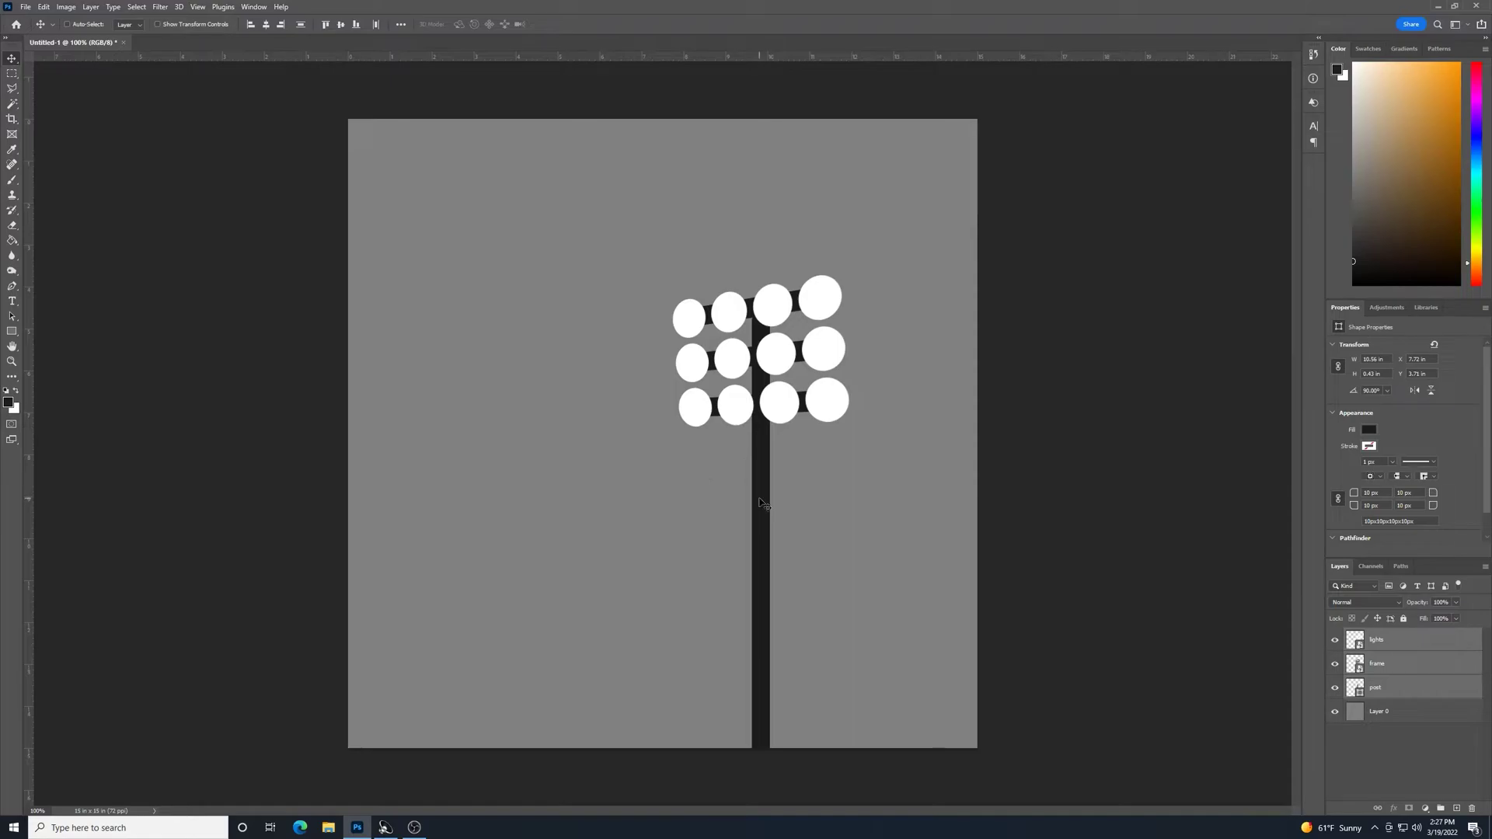
left_click_drag(765, 503, 839, 500)
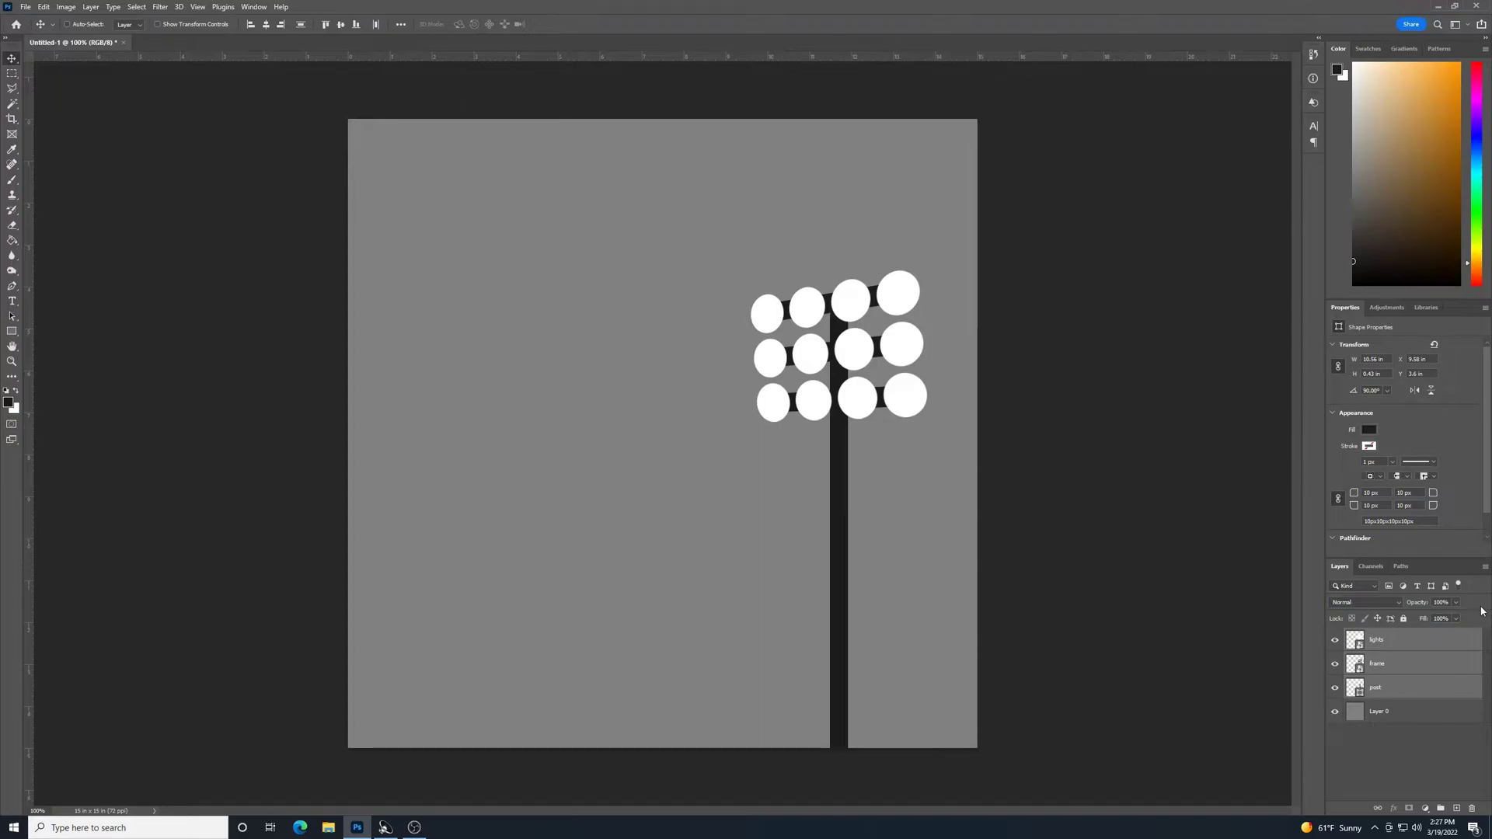
Add a white Outer Glow layer style to the lights layer
left_click(1443, 645)
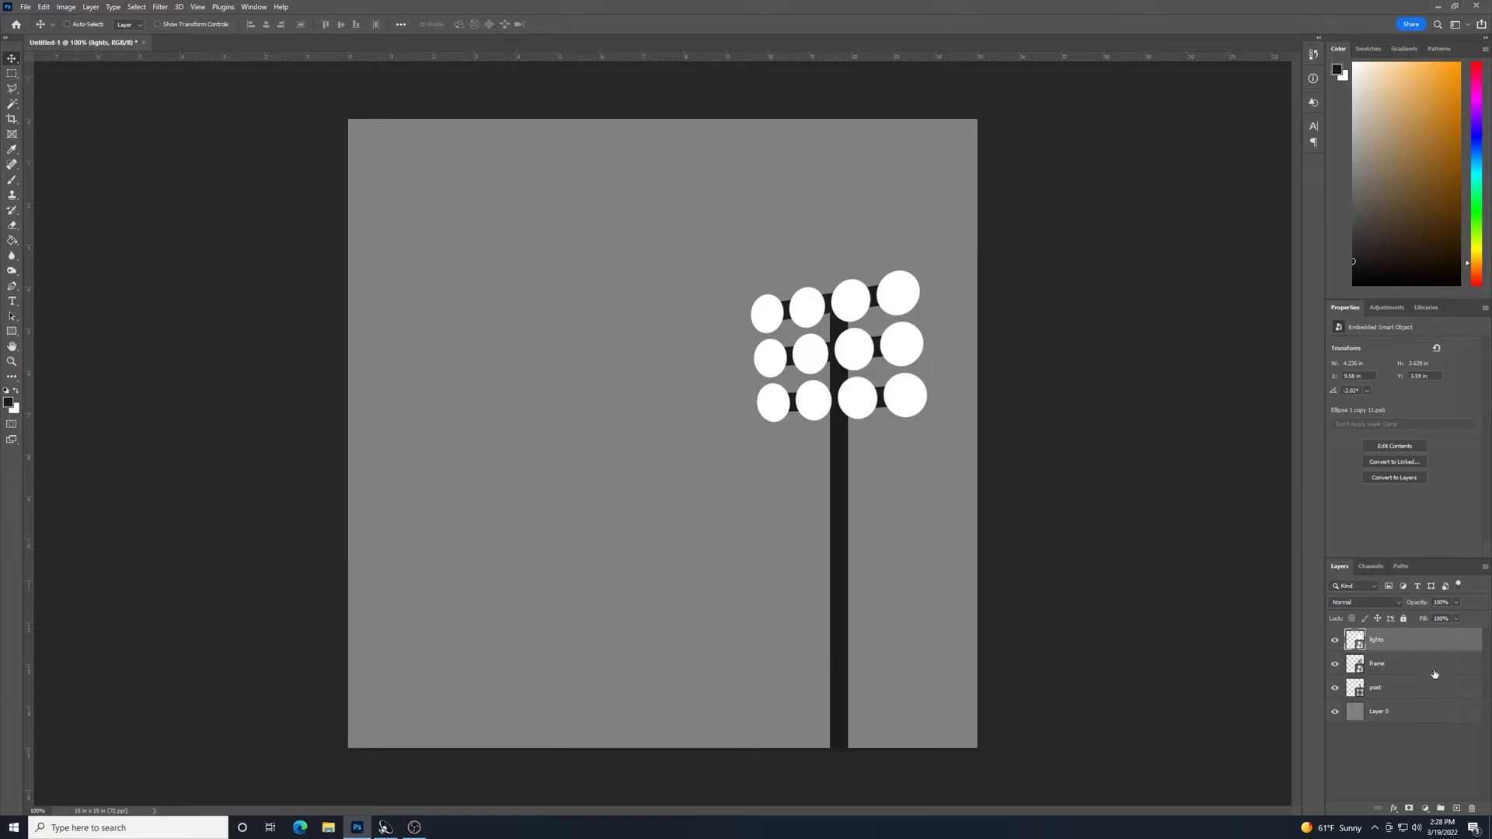
double_click(1435, 641)
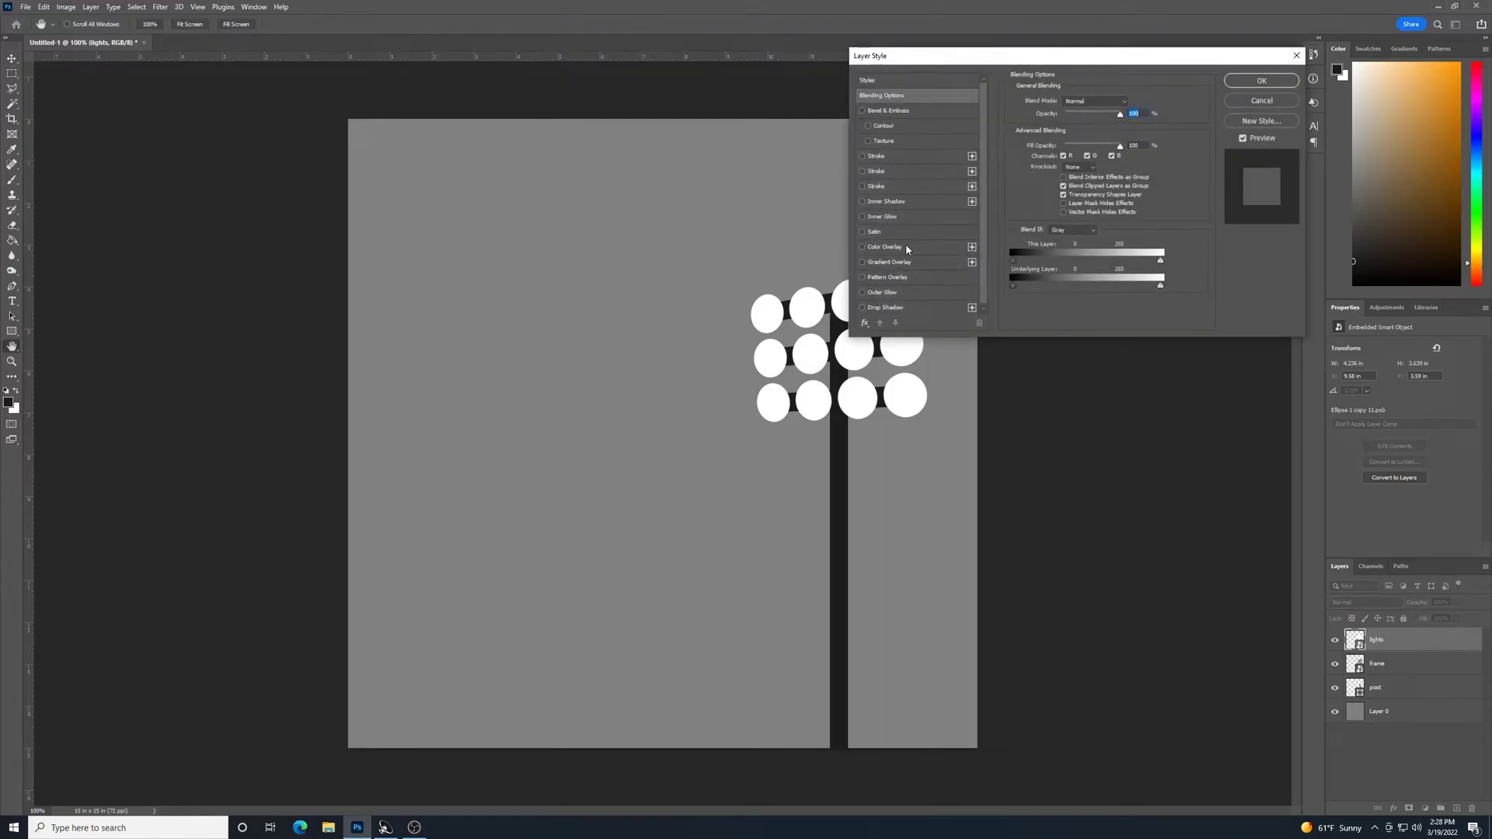
left_click(892, 292)
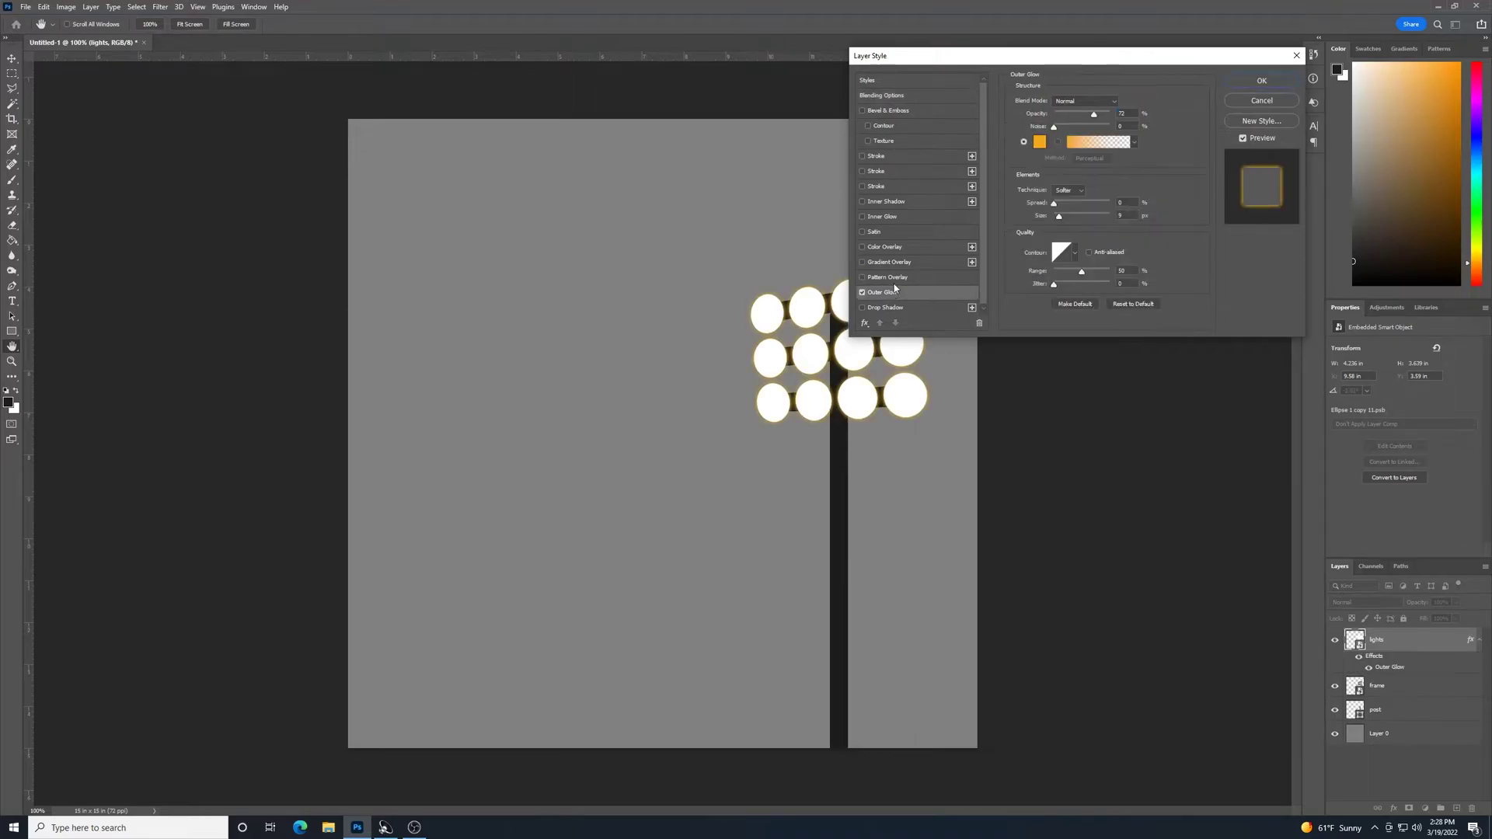
left_click(1040, 141)
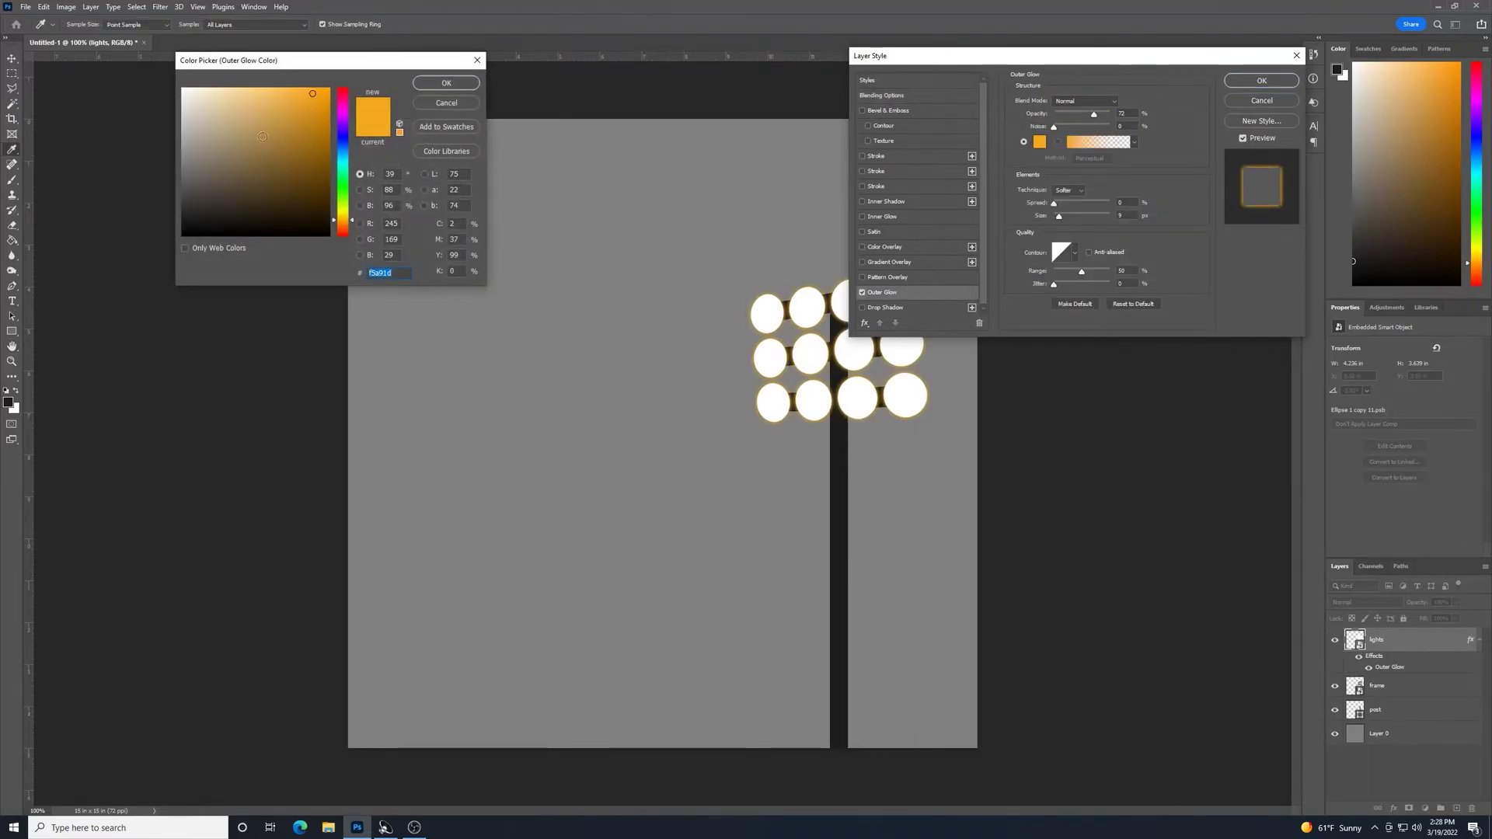
left_click(183, 89)
left_click(446, 82)
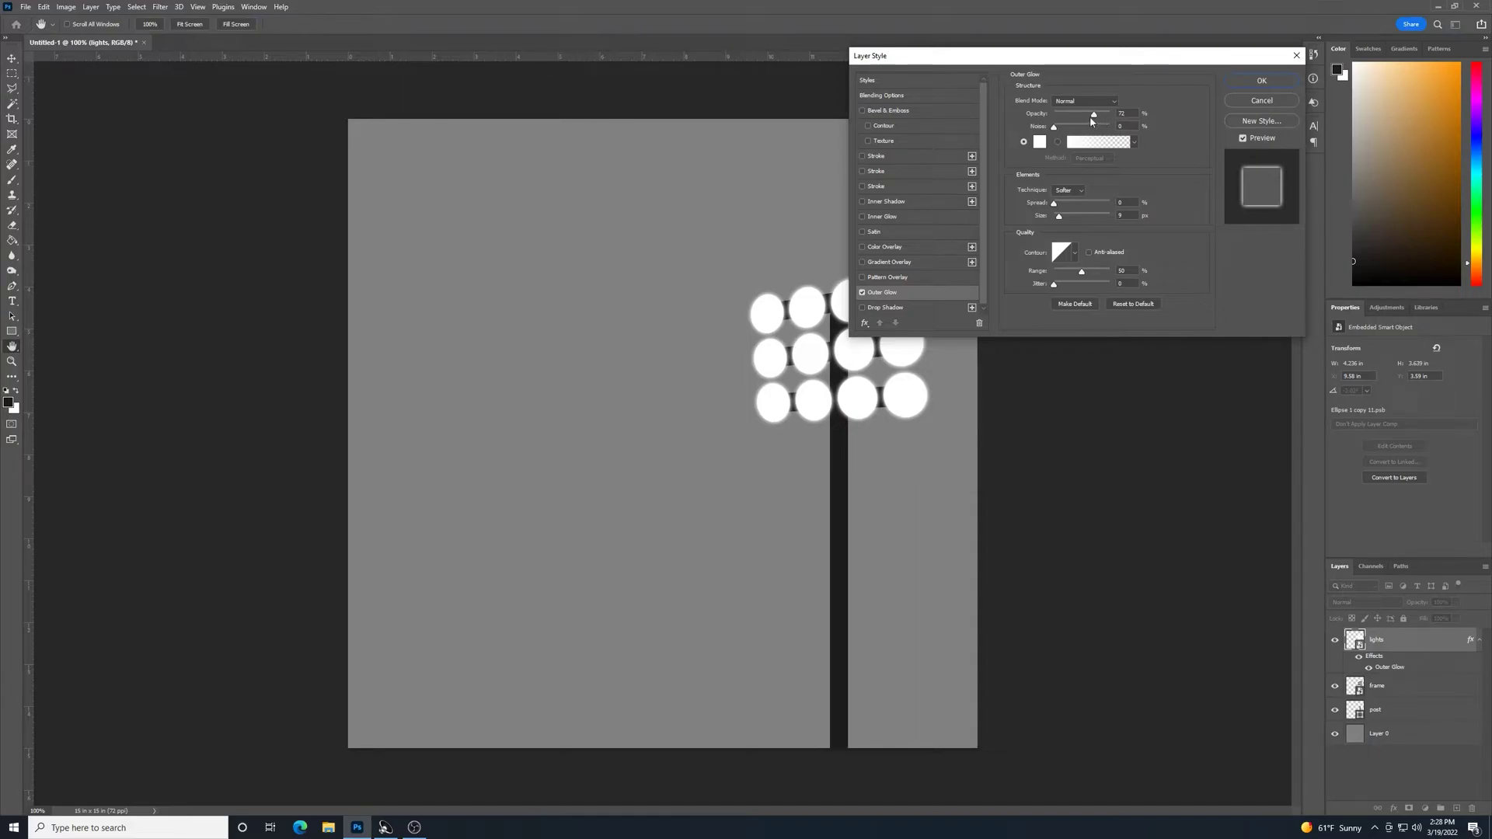
Set the glow to 100% opacity with Softer technique and about 20 px size, then apply
mouse_move(1094, 115)
left_mouse_down()
mouse_move(1145, 122)
mouse_move(1110, 123)
left_mouse_up()
left_click_drag(1137, 59, 1203, 61)
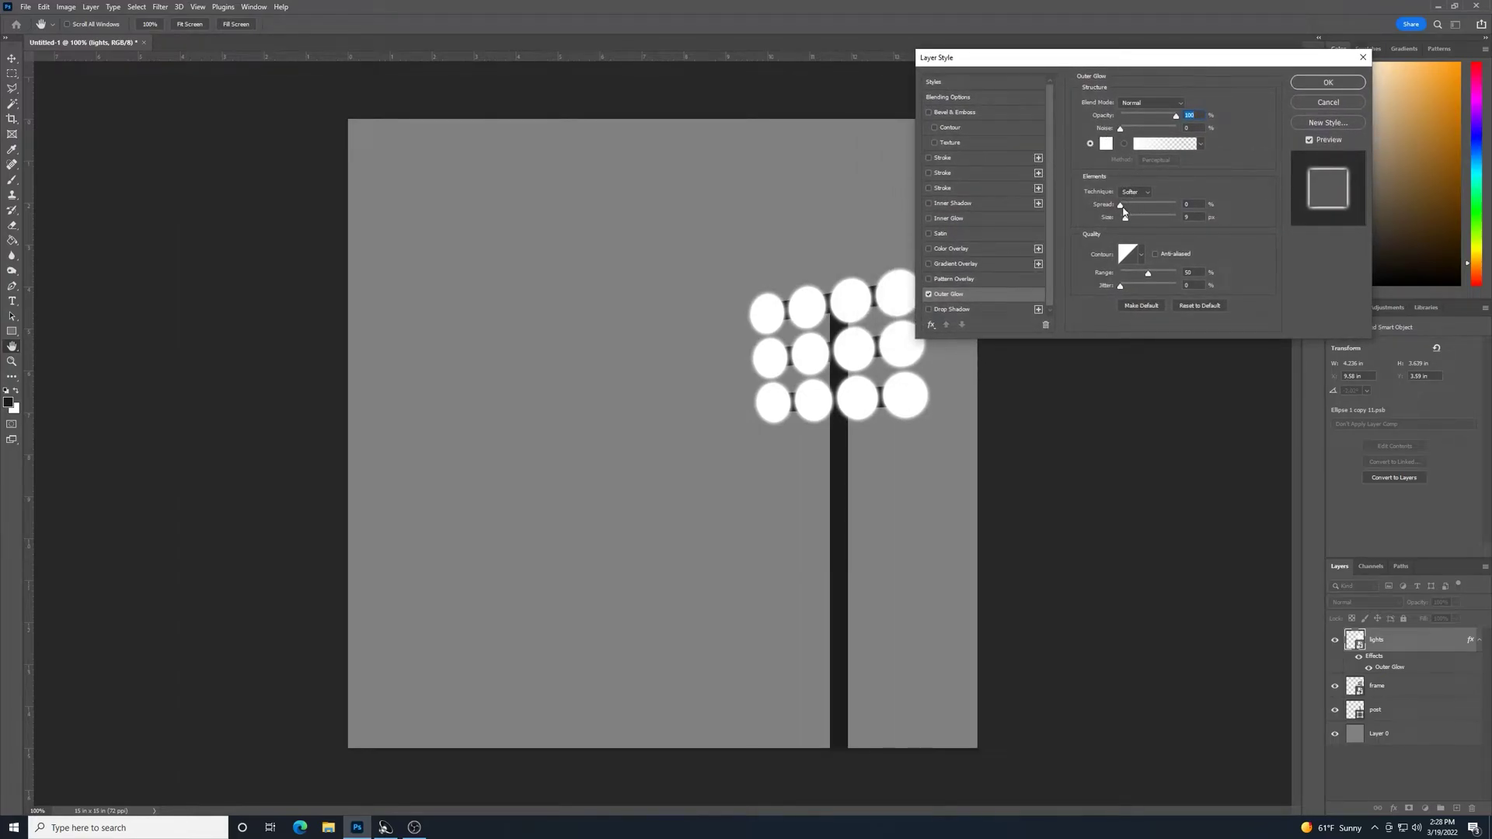
mouse_move(1121, 207)
left_mouse_down()
mouse_move(1147, 199)
mouse_move(1116, 204)
left_mouse_up()
left_click(1144, 196)
left_click(1141, 206)
left_click_drag(1125, 218, 1131, 219)
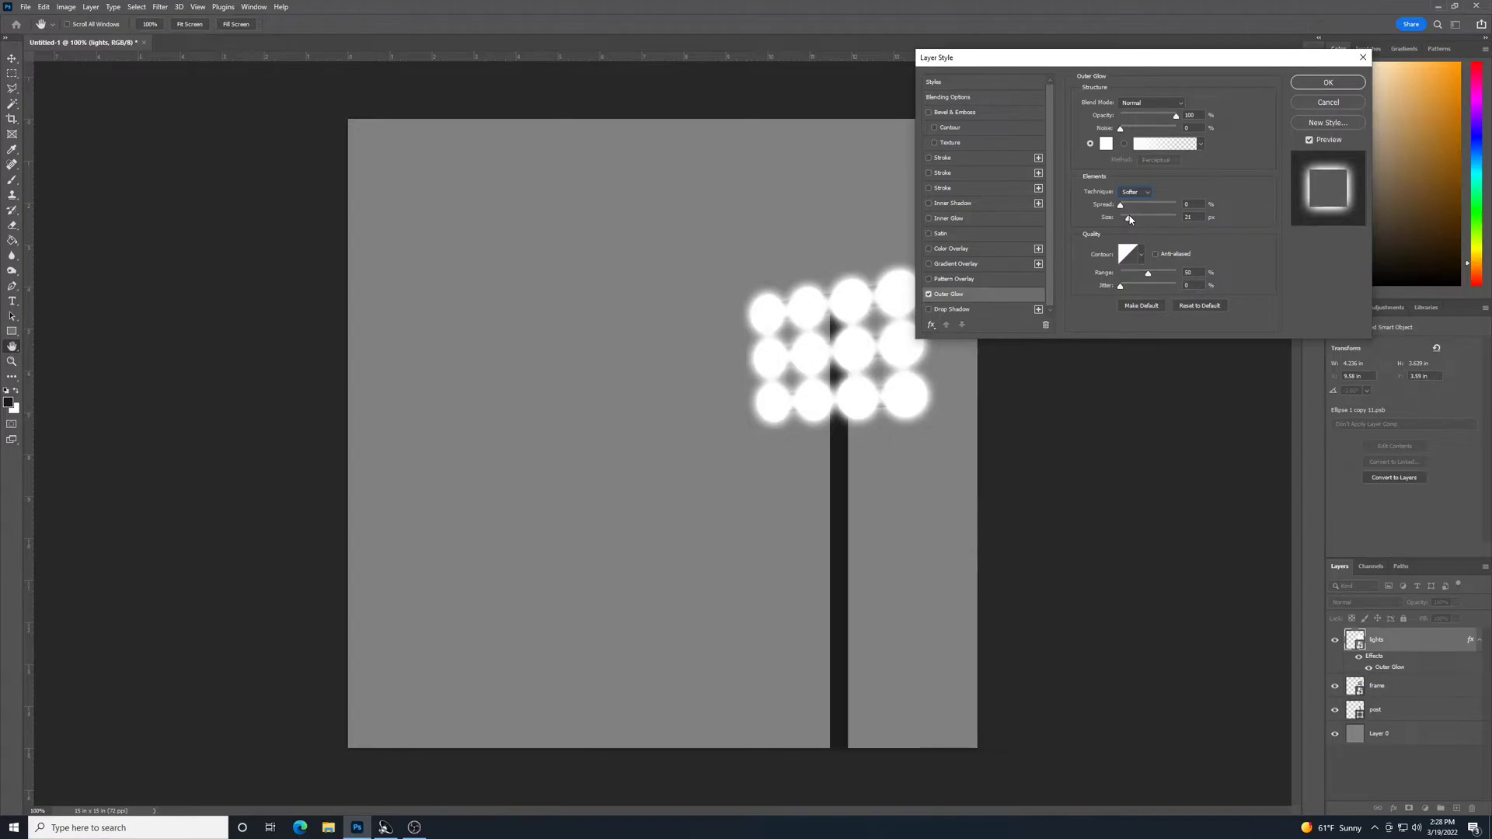
left_click_drag(1131, 219, 1128, 218)
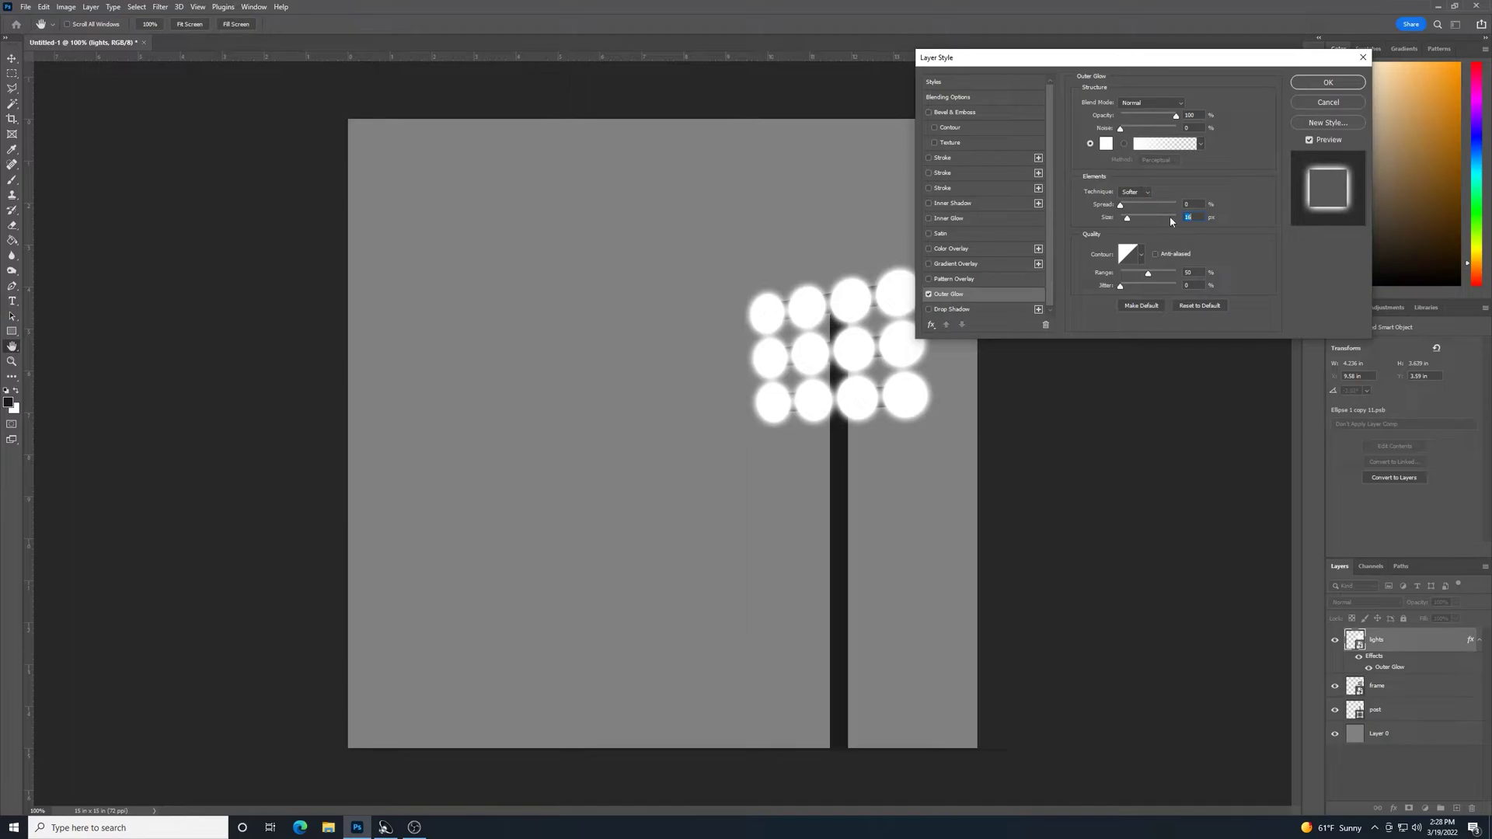
type("20")
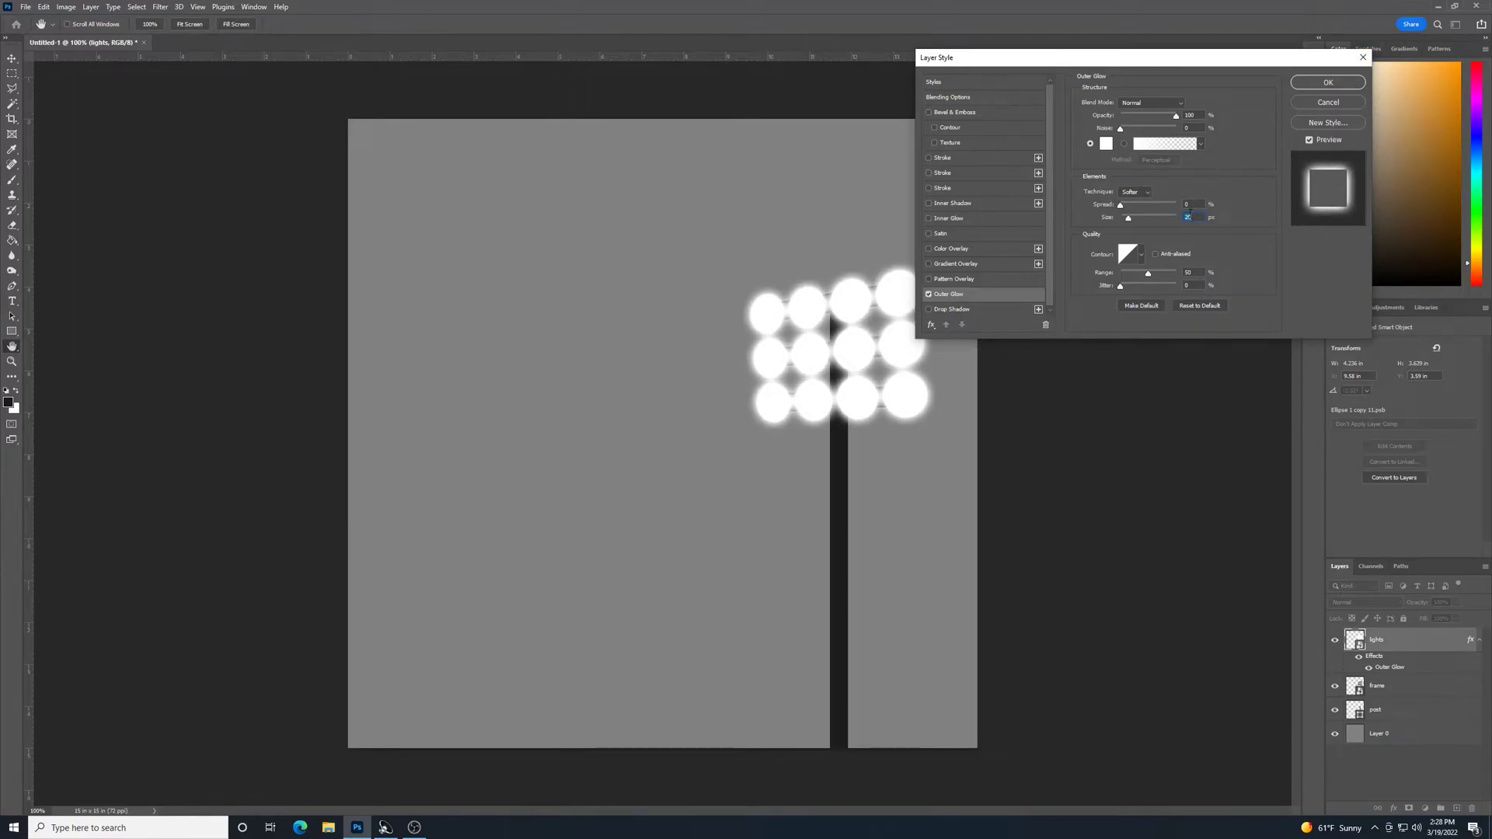
type("18")
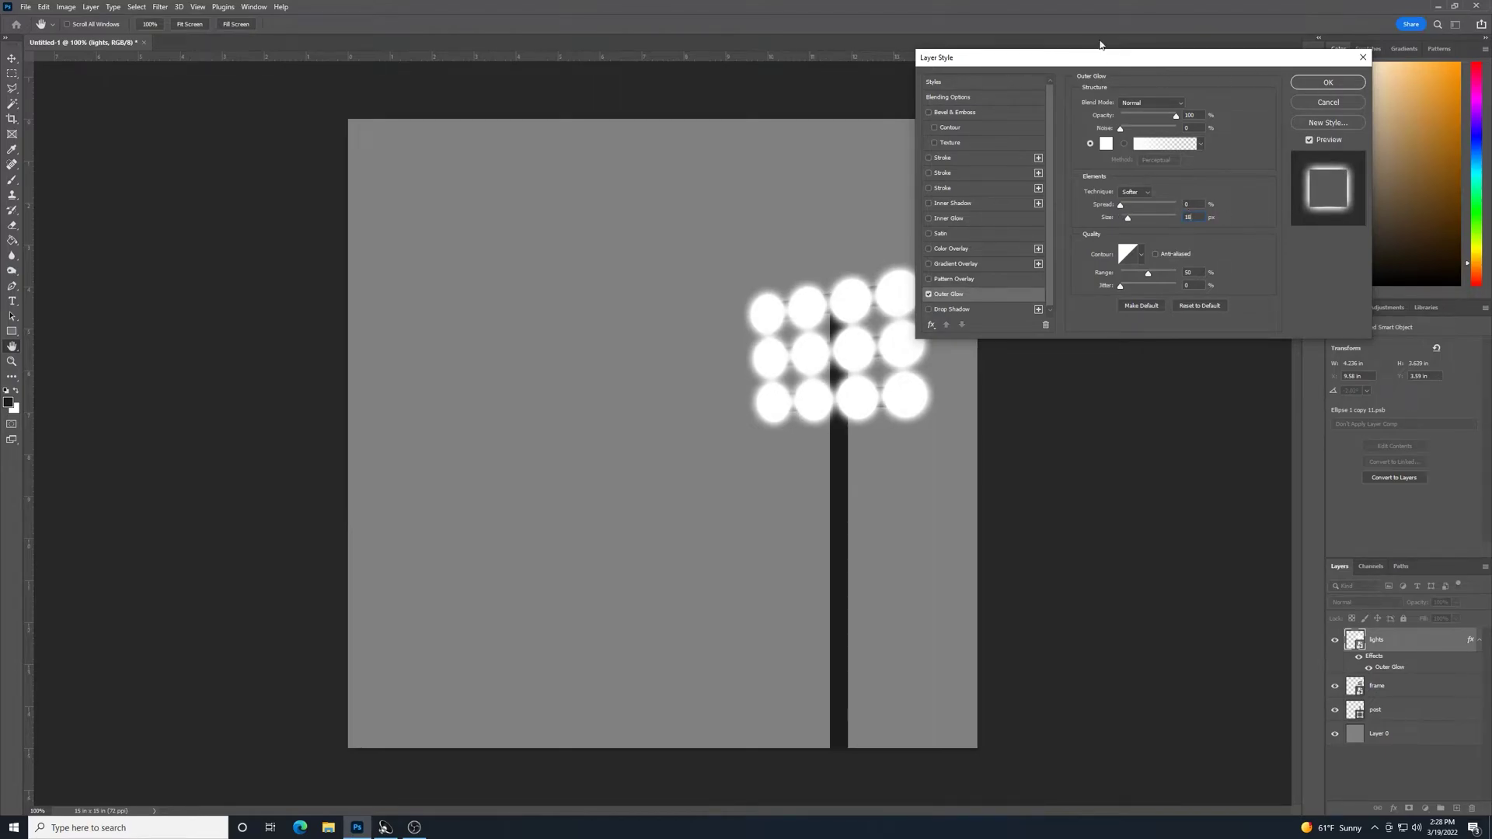
left_click(1318, 83)
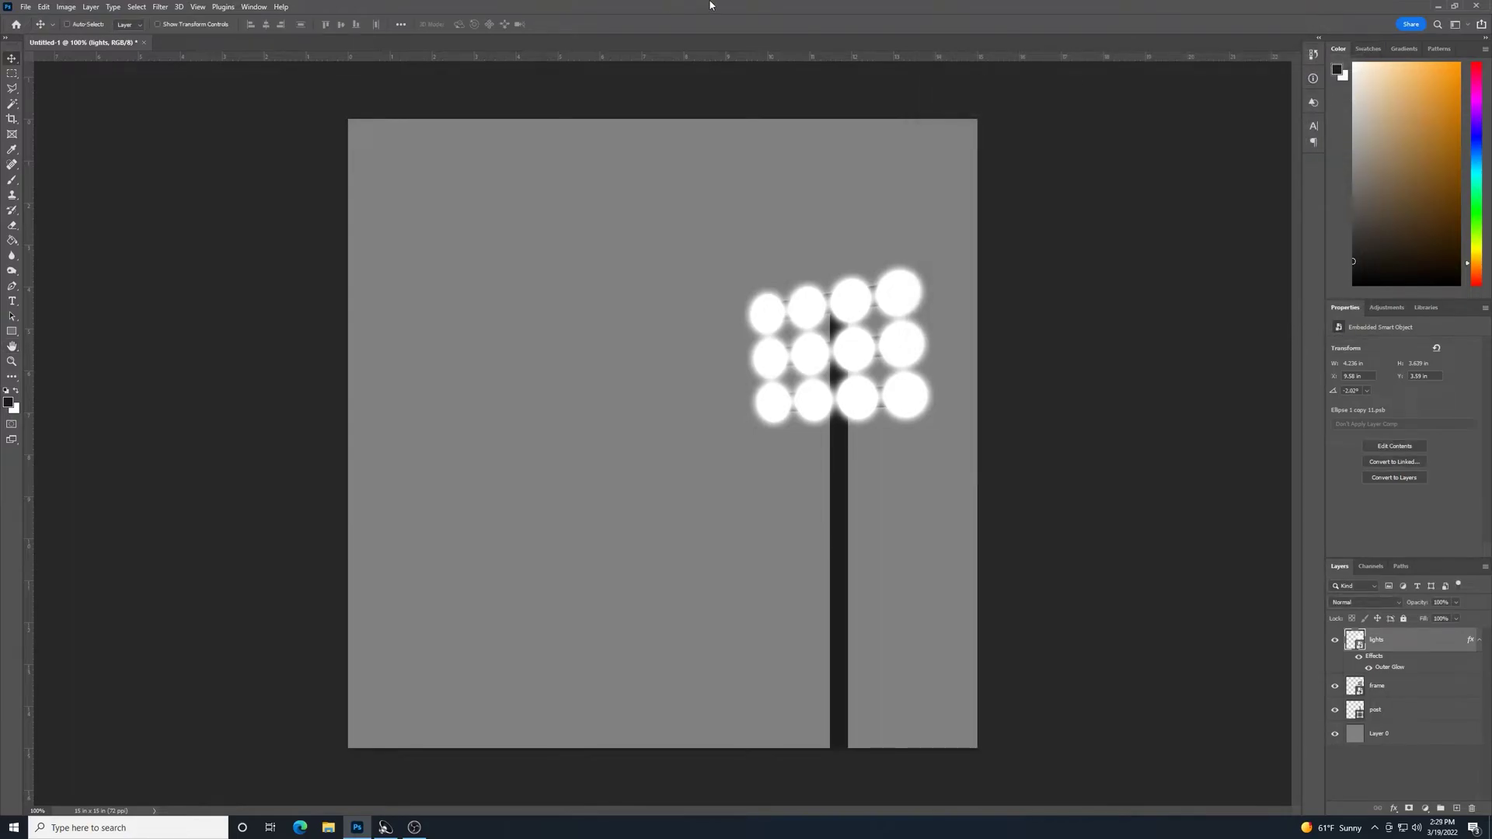
Draw a dark rectangle left of the lights and drag its lower-left corner down into a tapered wedge
left_click(15, 78)
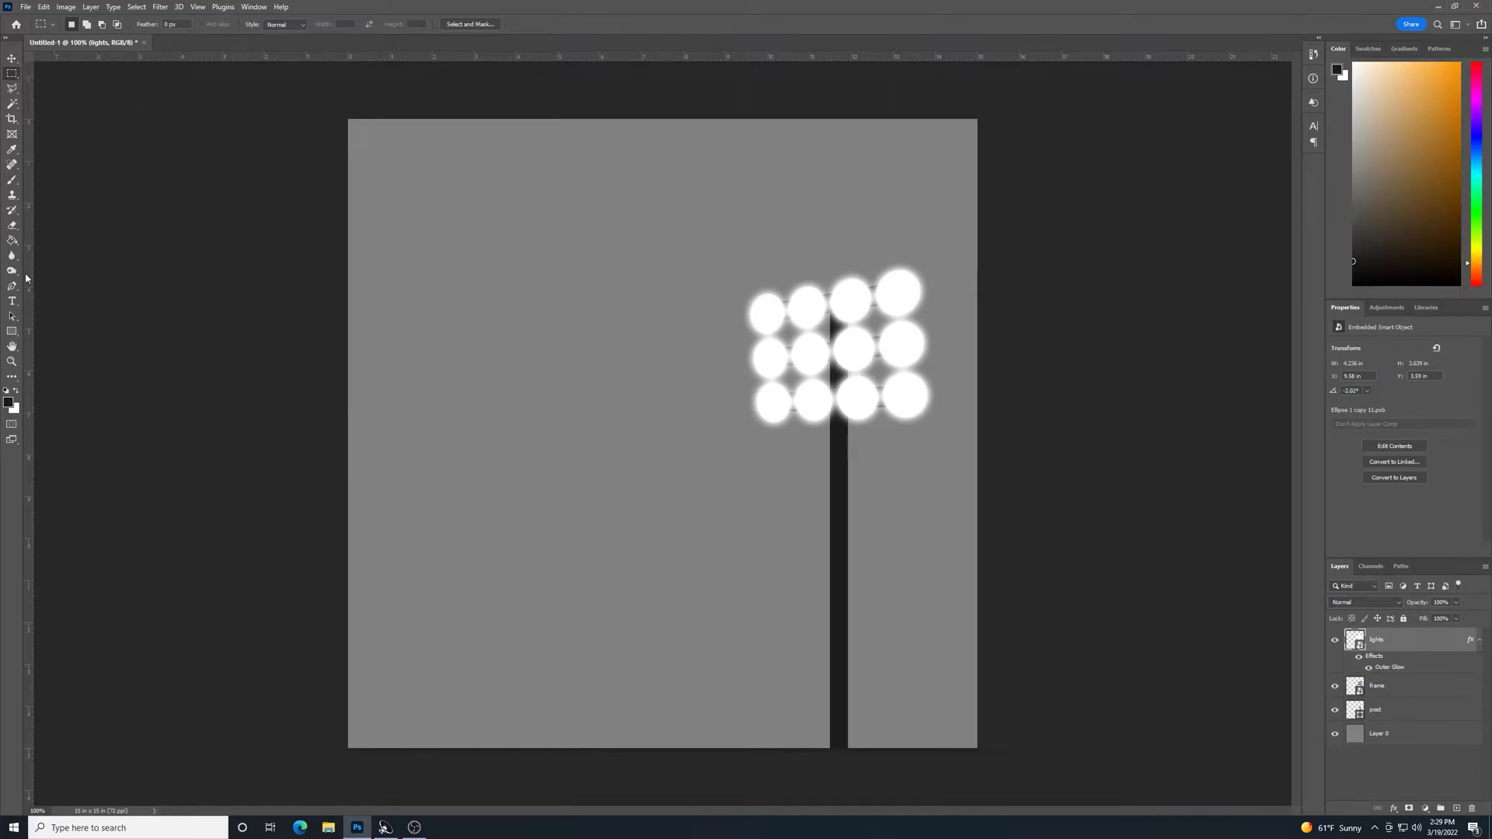
left_click(12, 331)
left_click(45, 333)
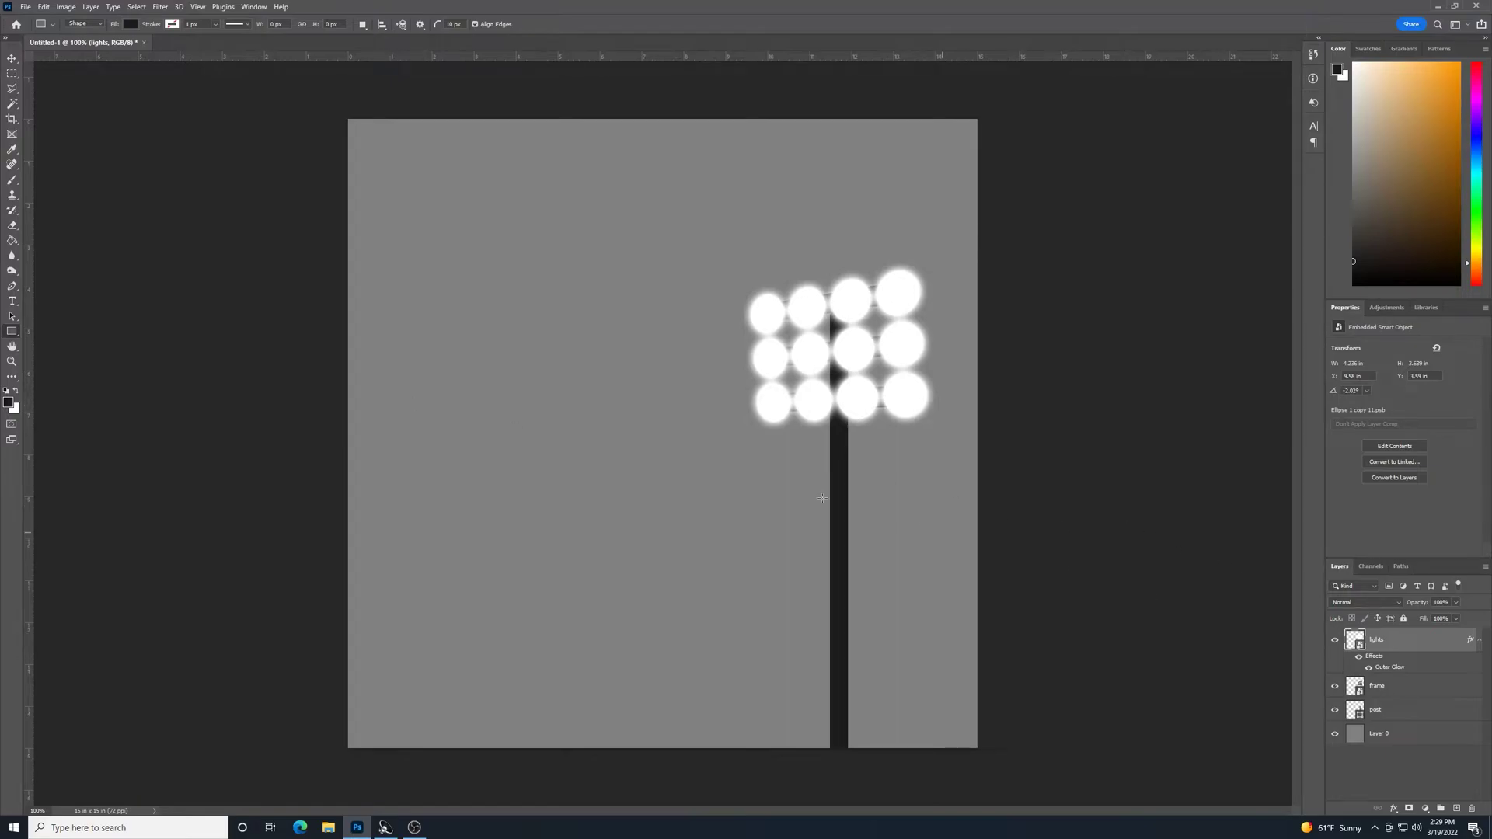
left_click_drag(424, 386, 746, 420)
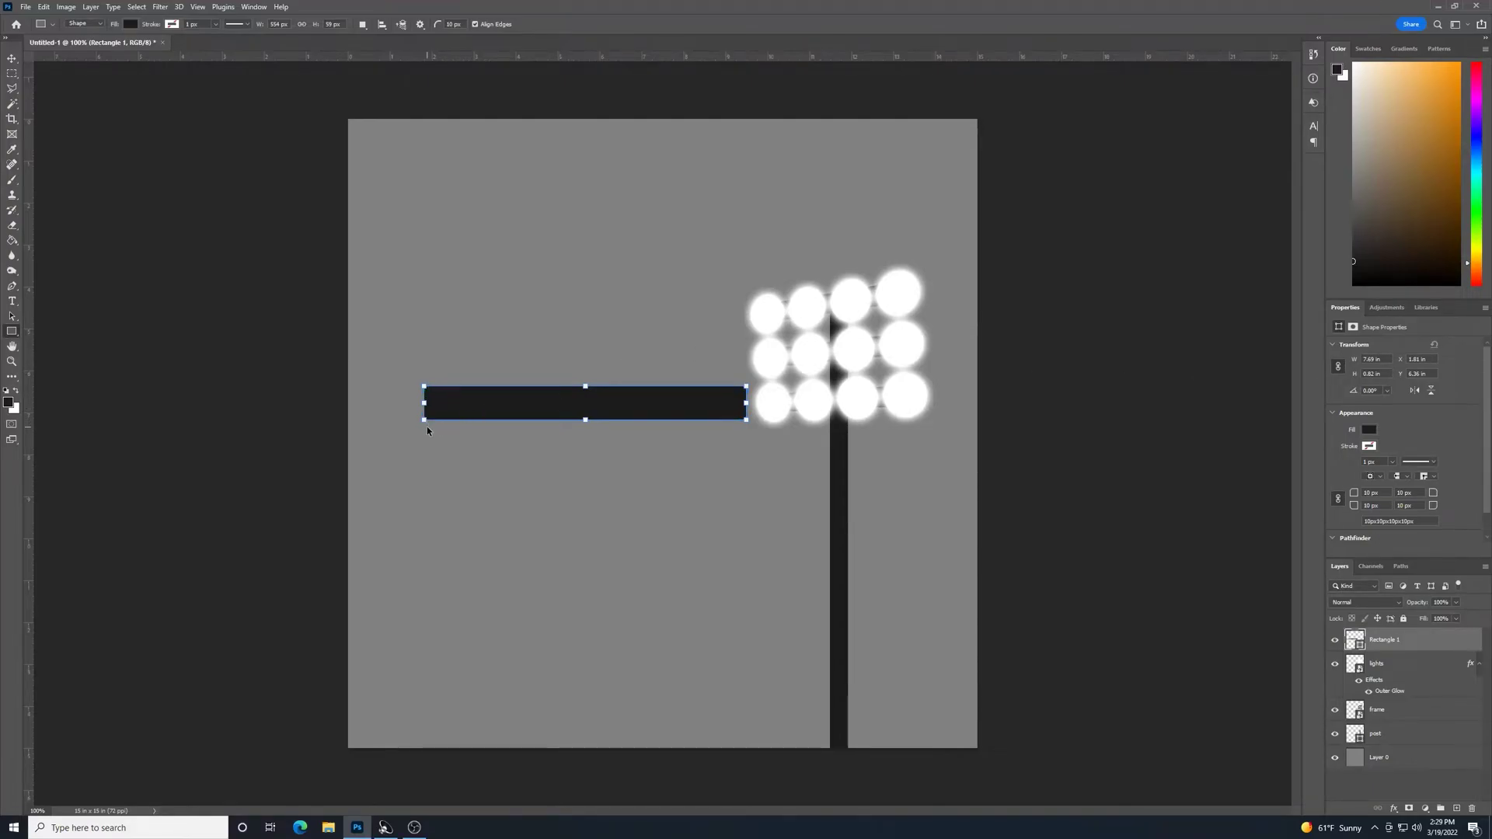
left_click_drag(424, 423, 423, 482)
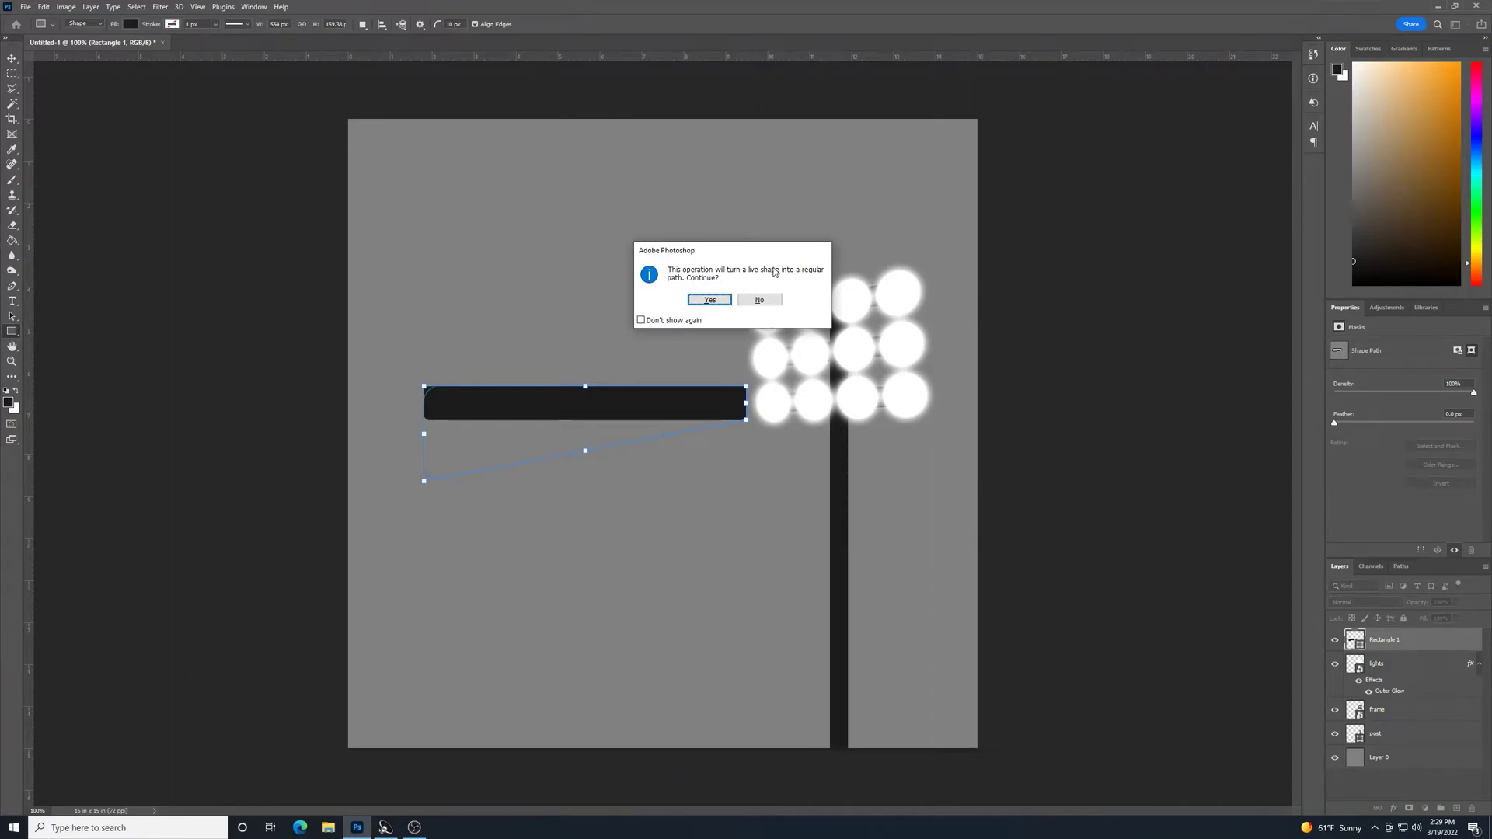
left_click(708, 301)
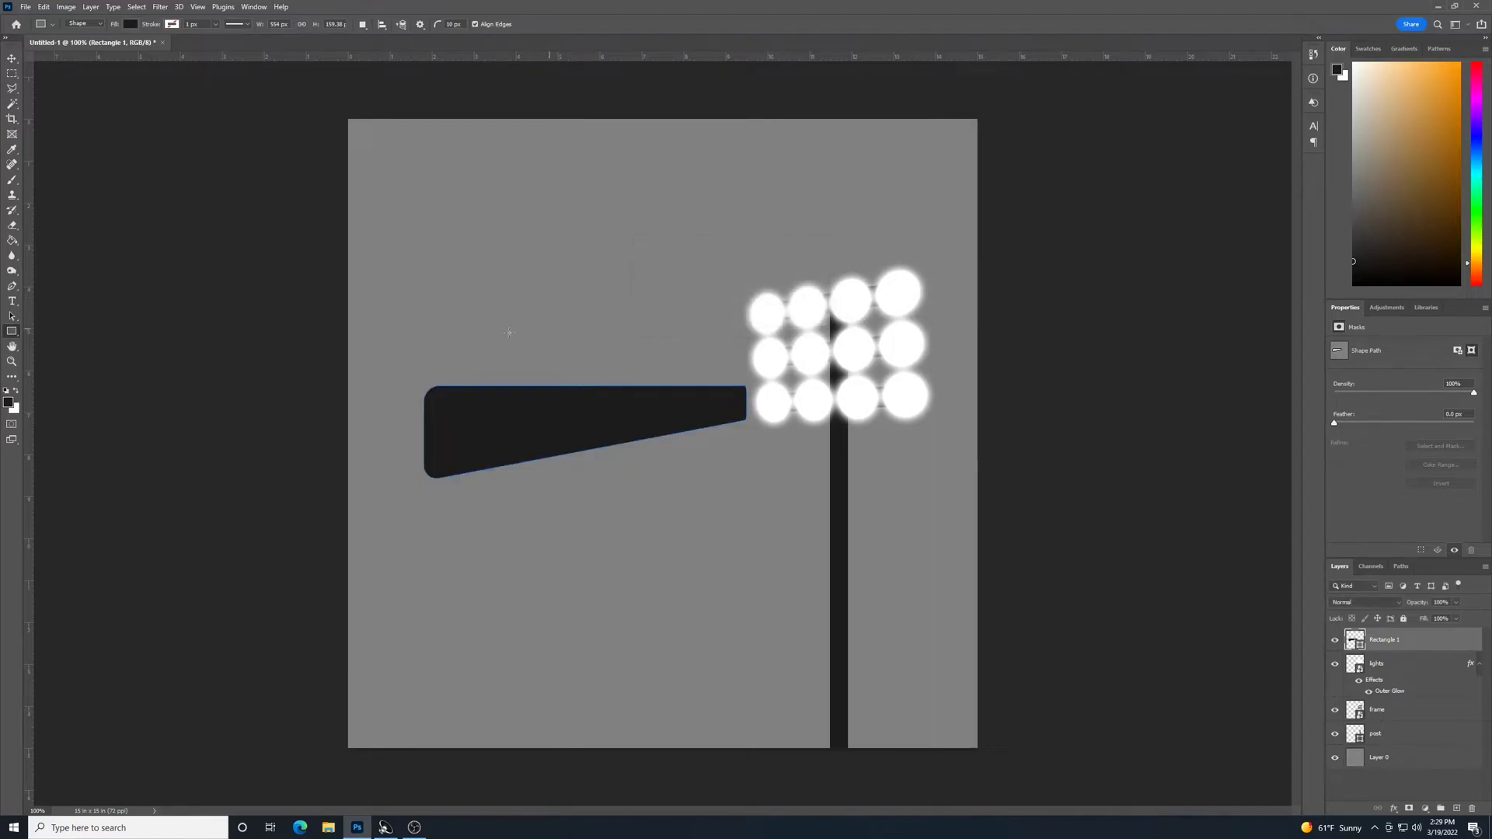
Stretch the dark shape taller and far past the canvas's left edge
key("ctrl+t")
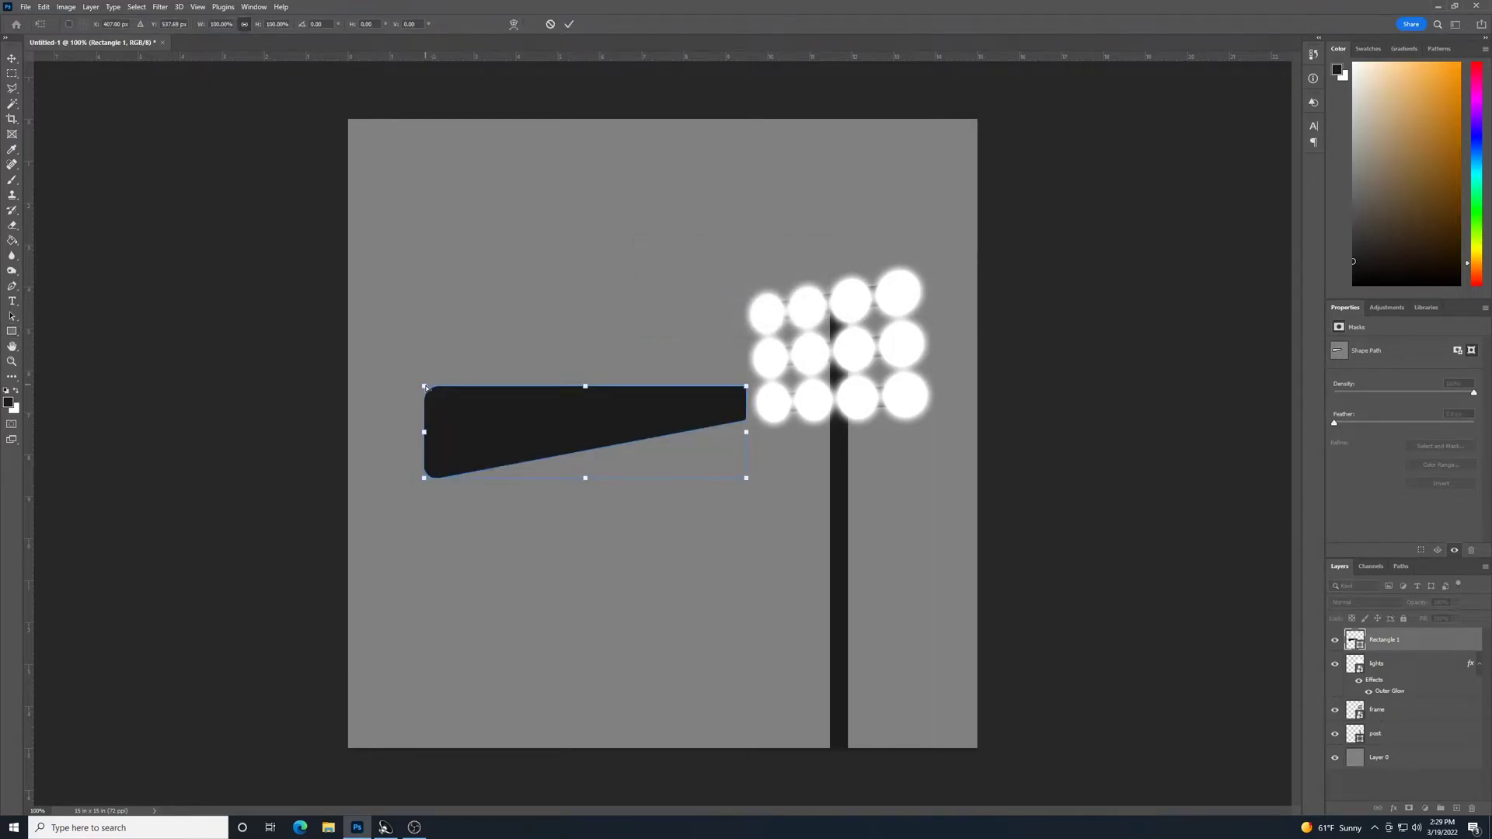
left_click_drag(426, 388, 424, 322)
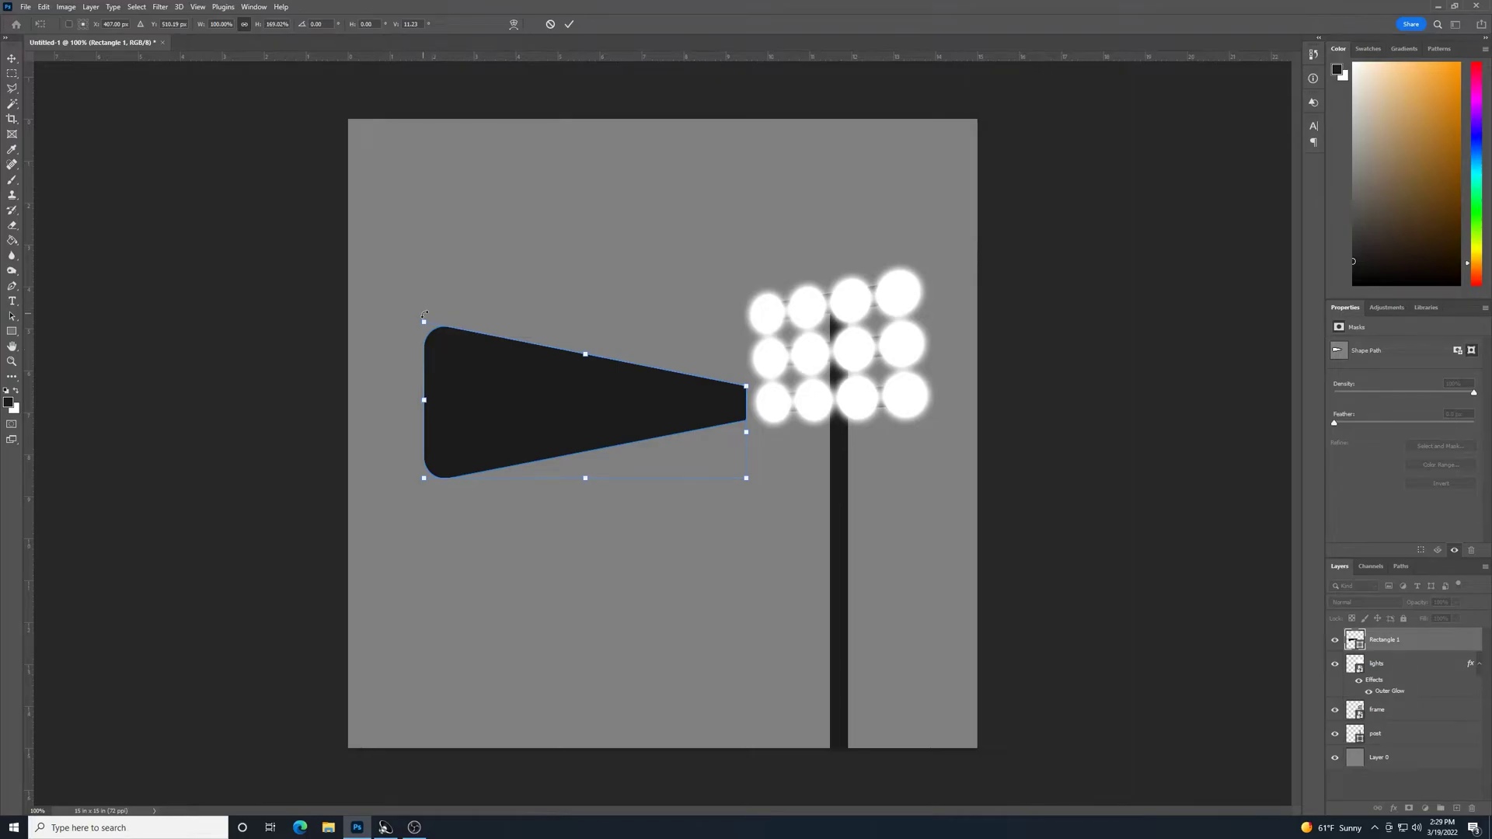
mouse_move(424, 400)
left_mouse_down()
mouse_move(385, 404)
mouse_move(420, 407)
left_mouse_up()
left_click_drag(425, 400, 101, 427)
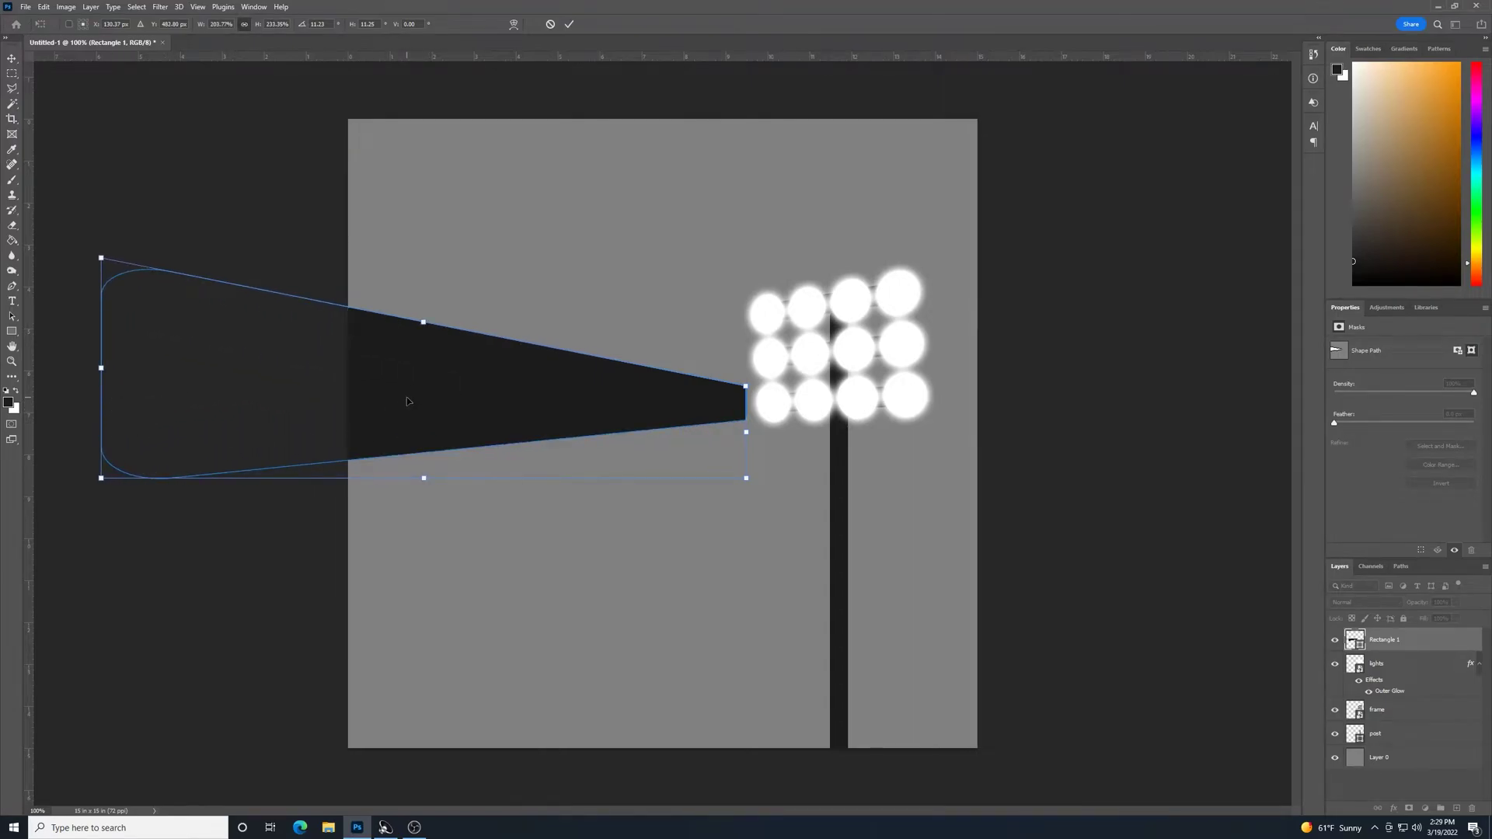
key("Return")
Move the beam up by the lights, then widen and angle it so its tip meets them
key("v")
left_click_drag(482, 392, 492, 309)
key("ctrl+t")
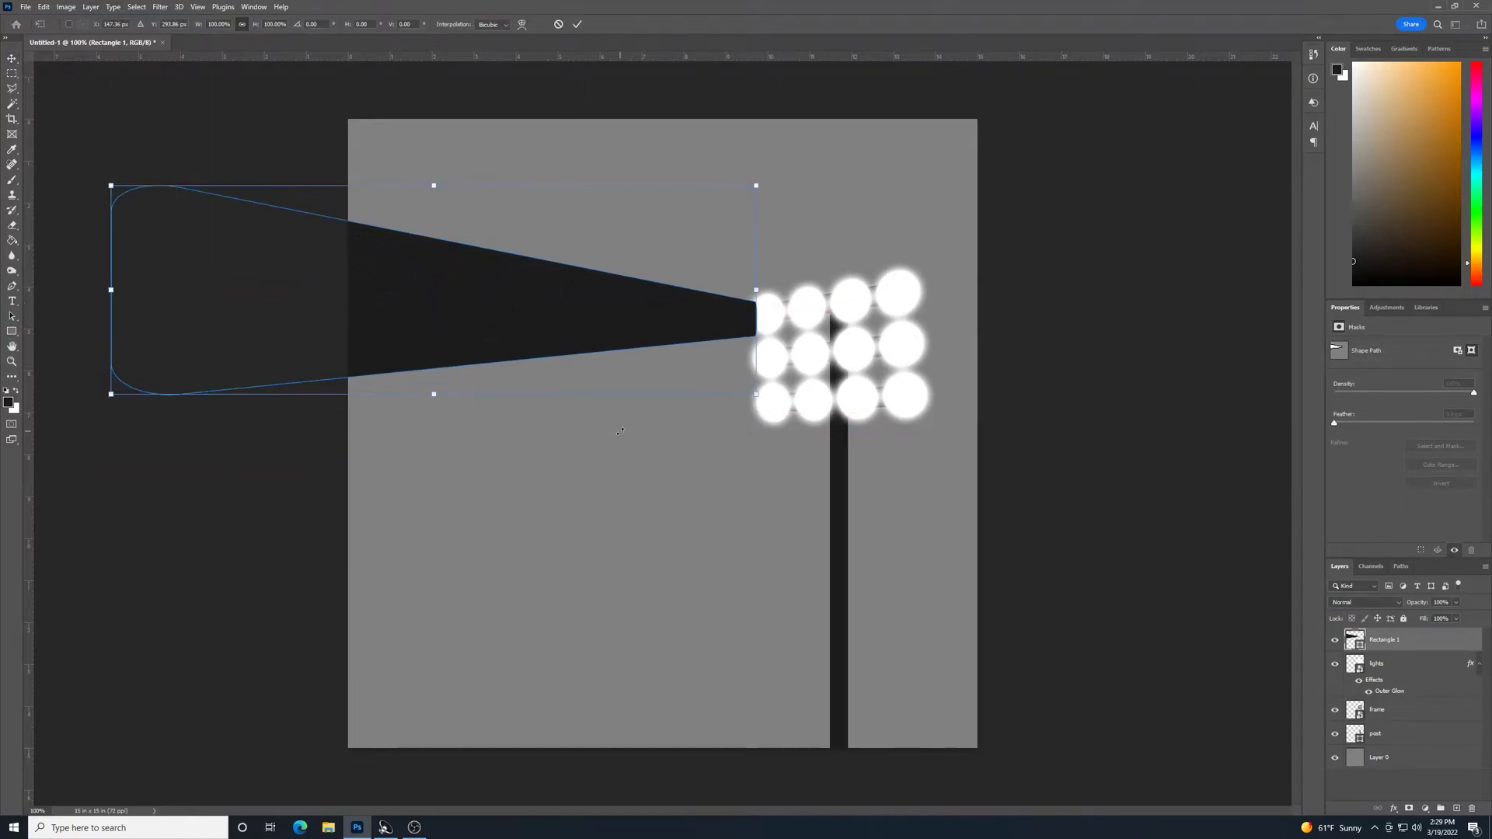
left_click_drag(620, 432, 715, 352)
left_click_drag(611, 244, 780, 336)
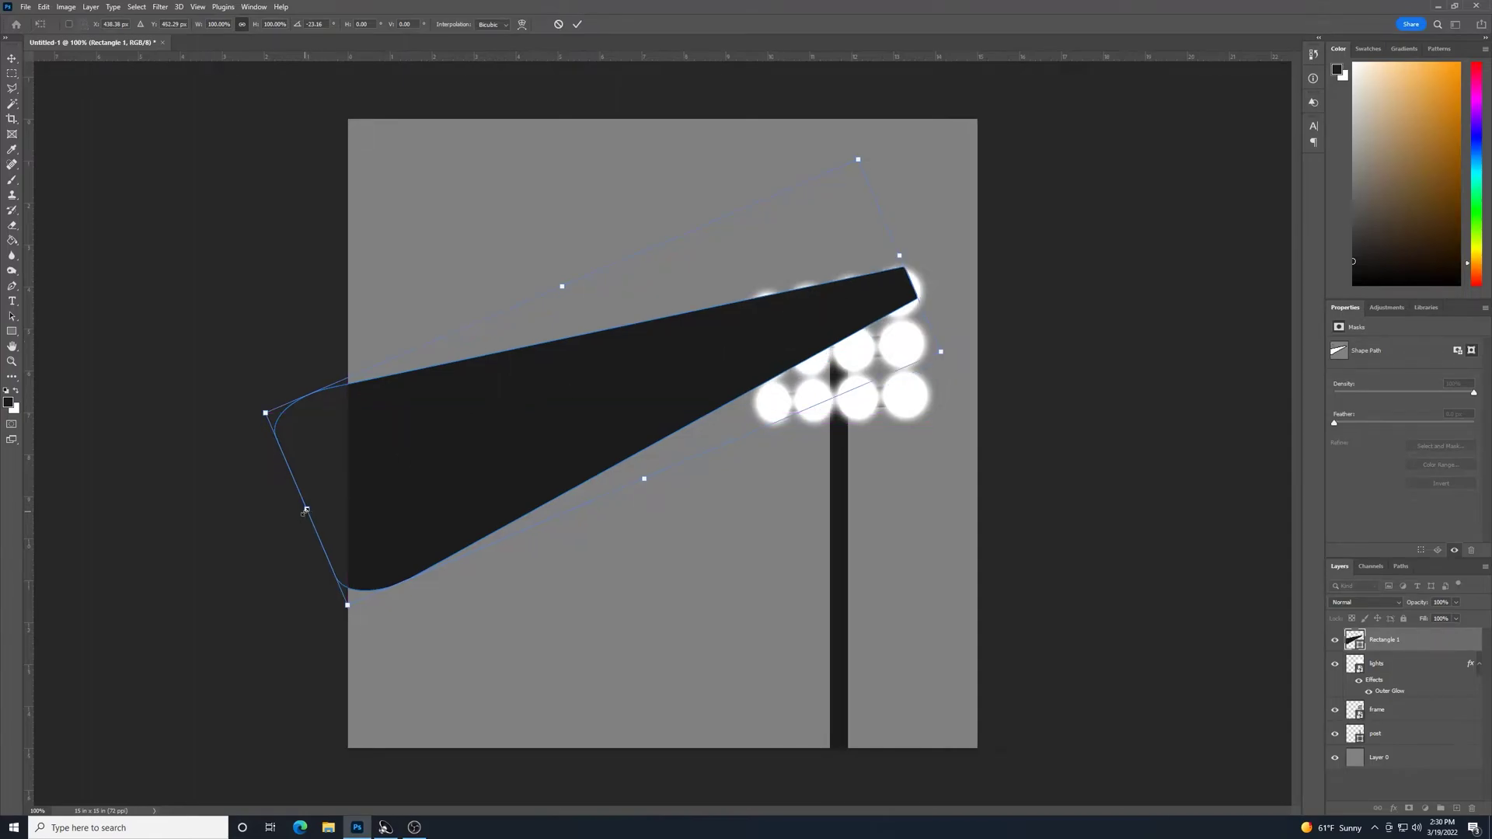
left_click_drag(306, 510, 230, 541)
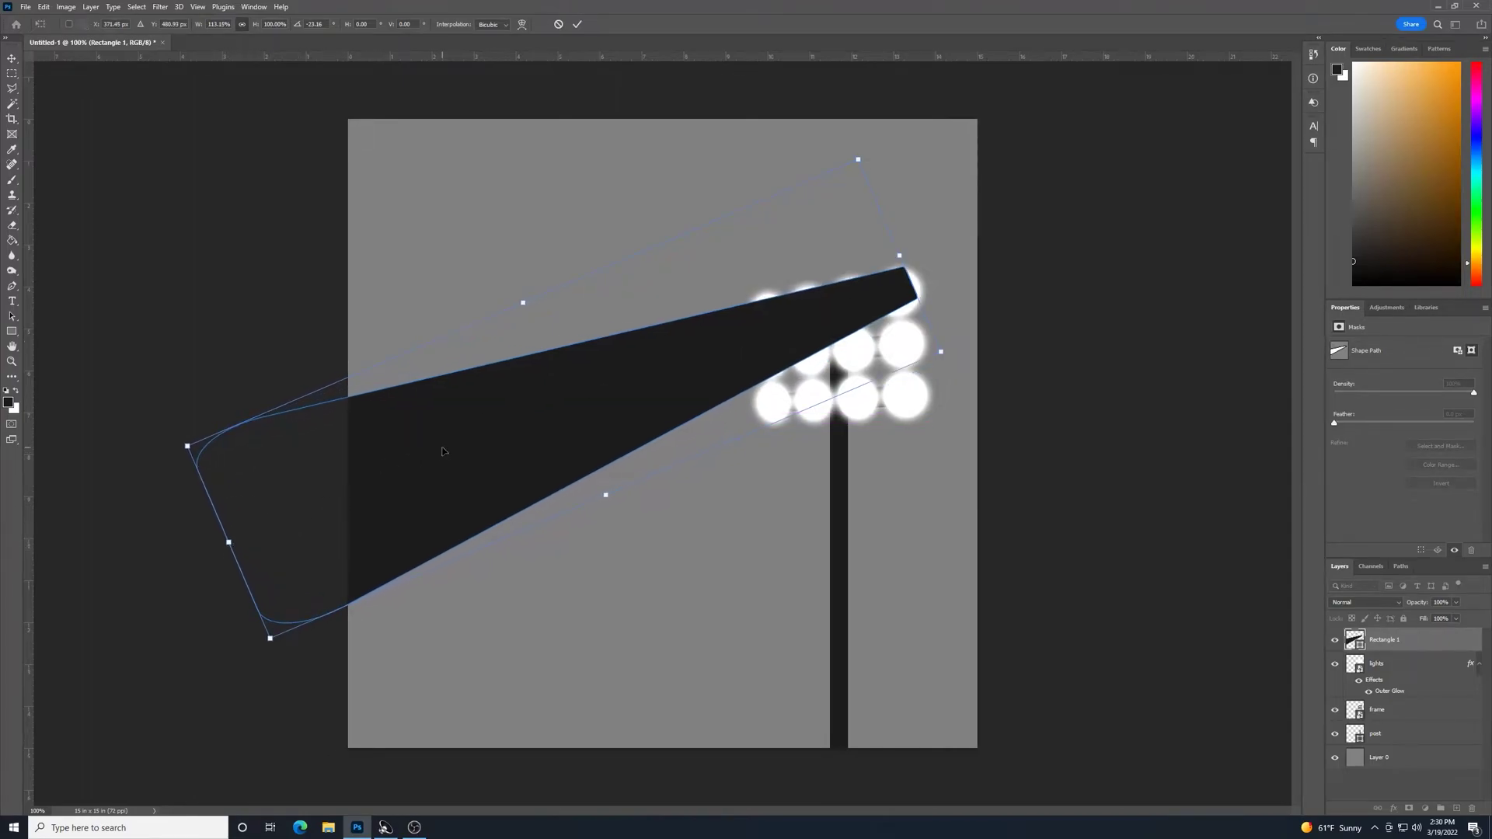
left_click_drag(442, 453, 305, 475)
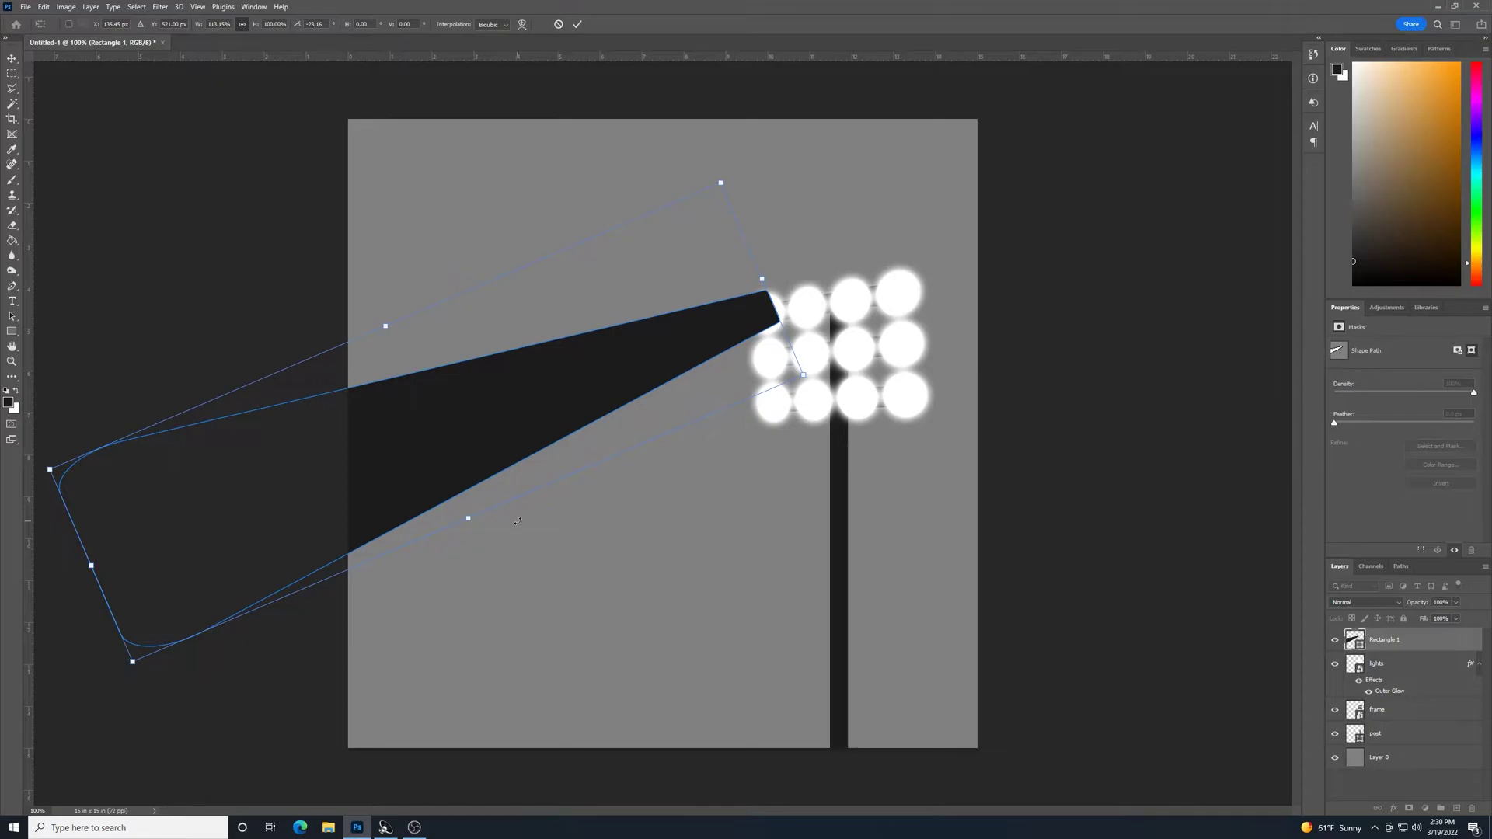
key("Return")
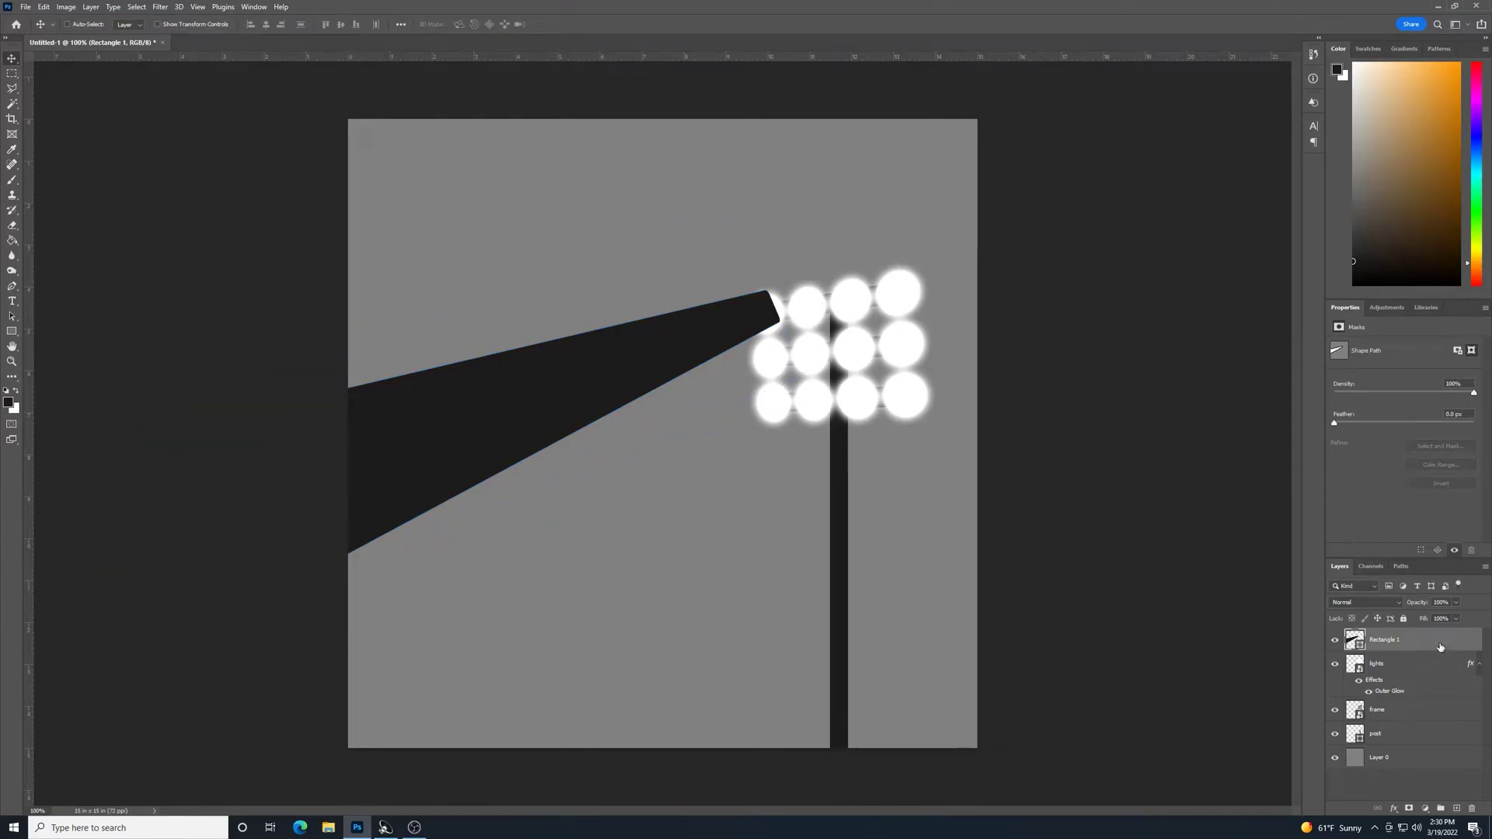
Rename the Rectangle 1 layer to 'beam' and open its Layer Style settings
double_click(1387, 641)
type("beam")
key("Return")
double_click(1429, 647)
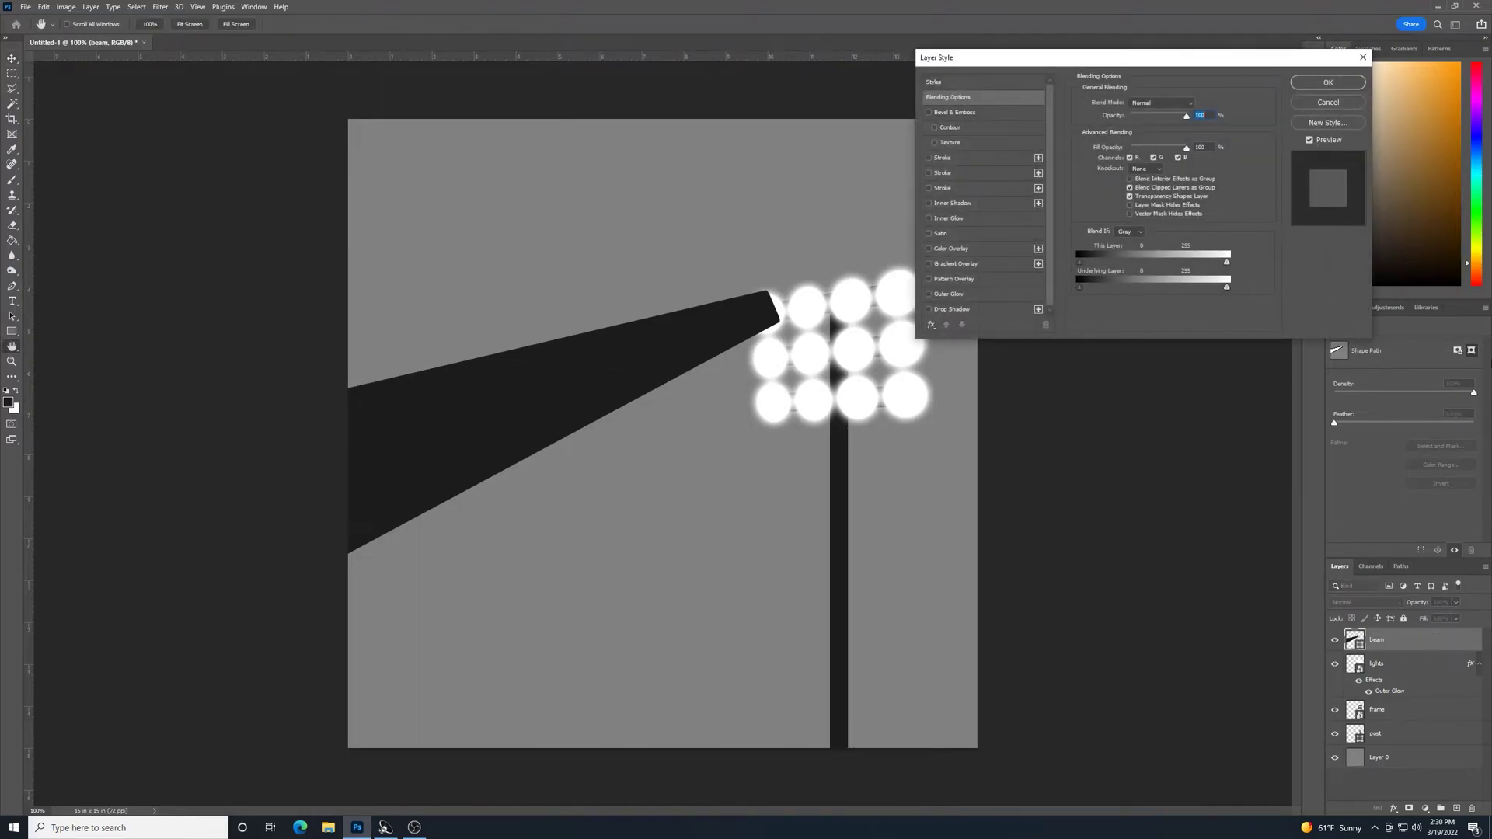
Set the foreground colour to white
left_click(1322, 84)
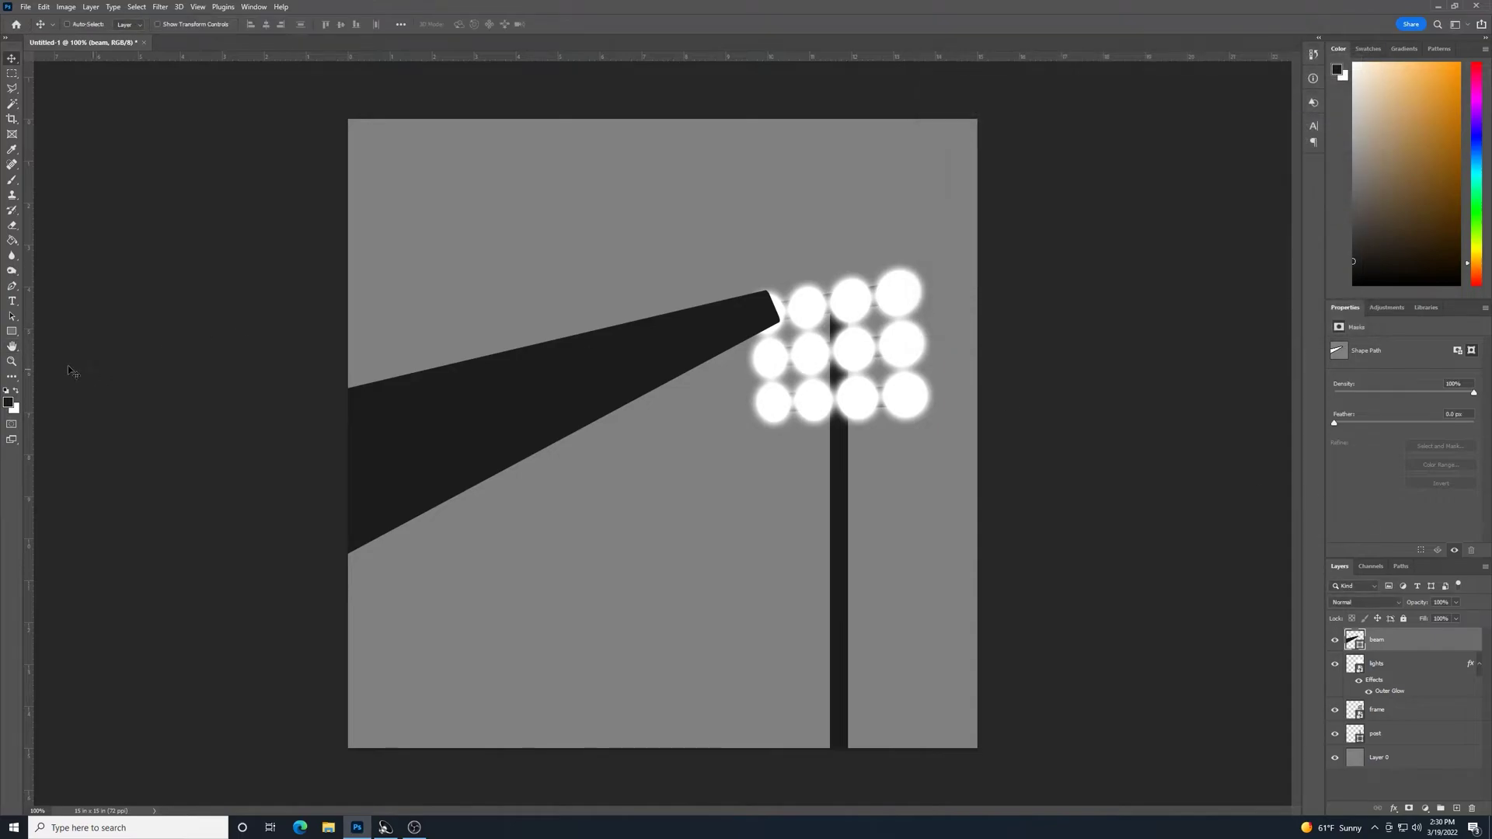
left_click(10, 402)
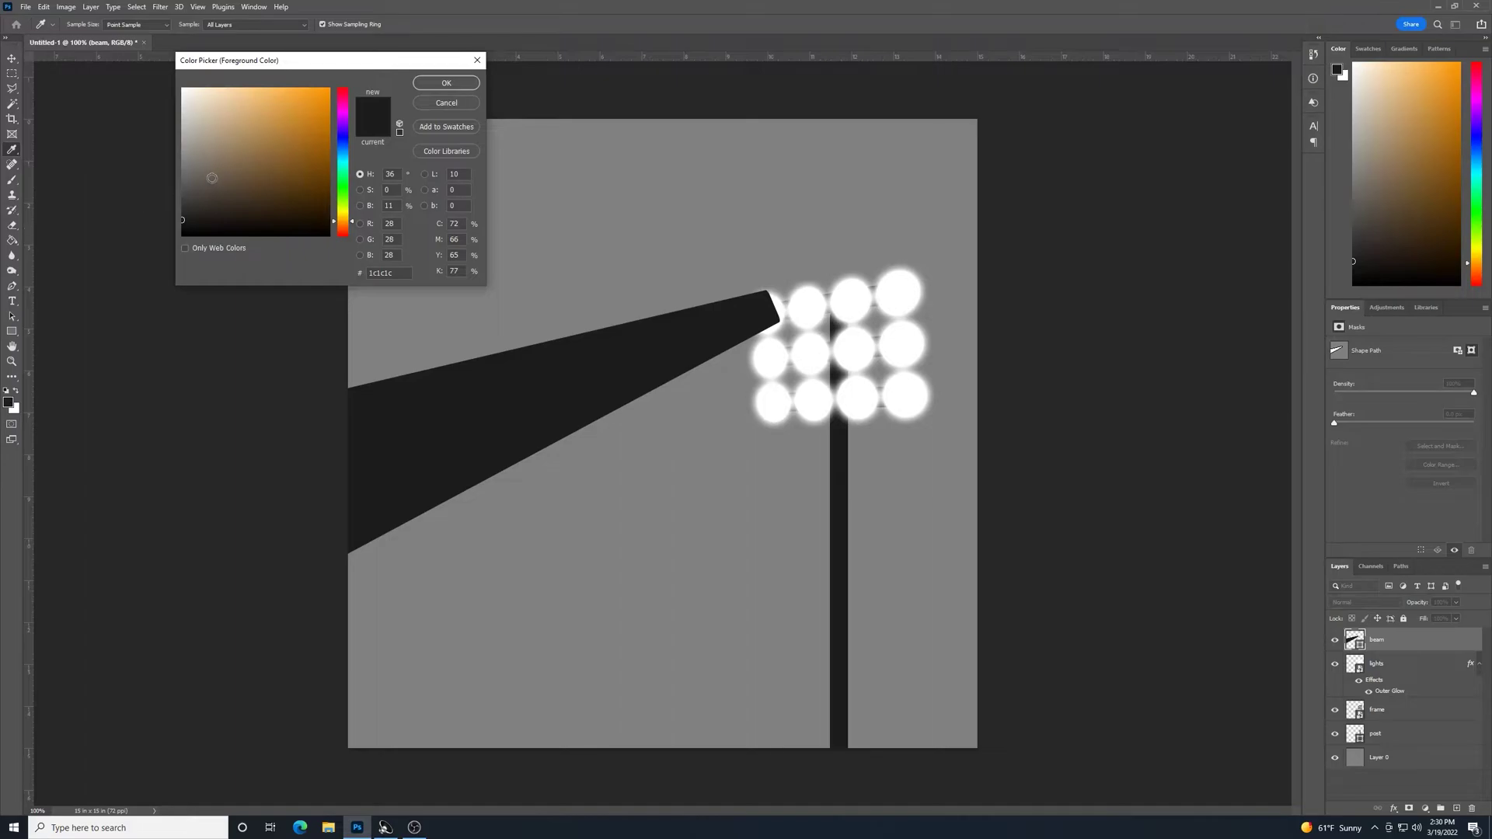
left_click(182, 89)
left_click(446, 83)
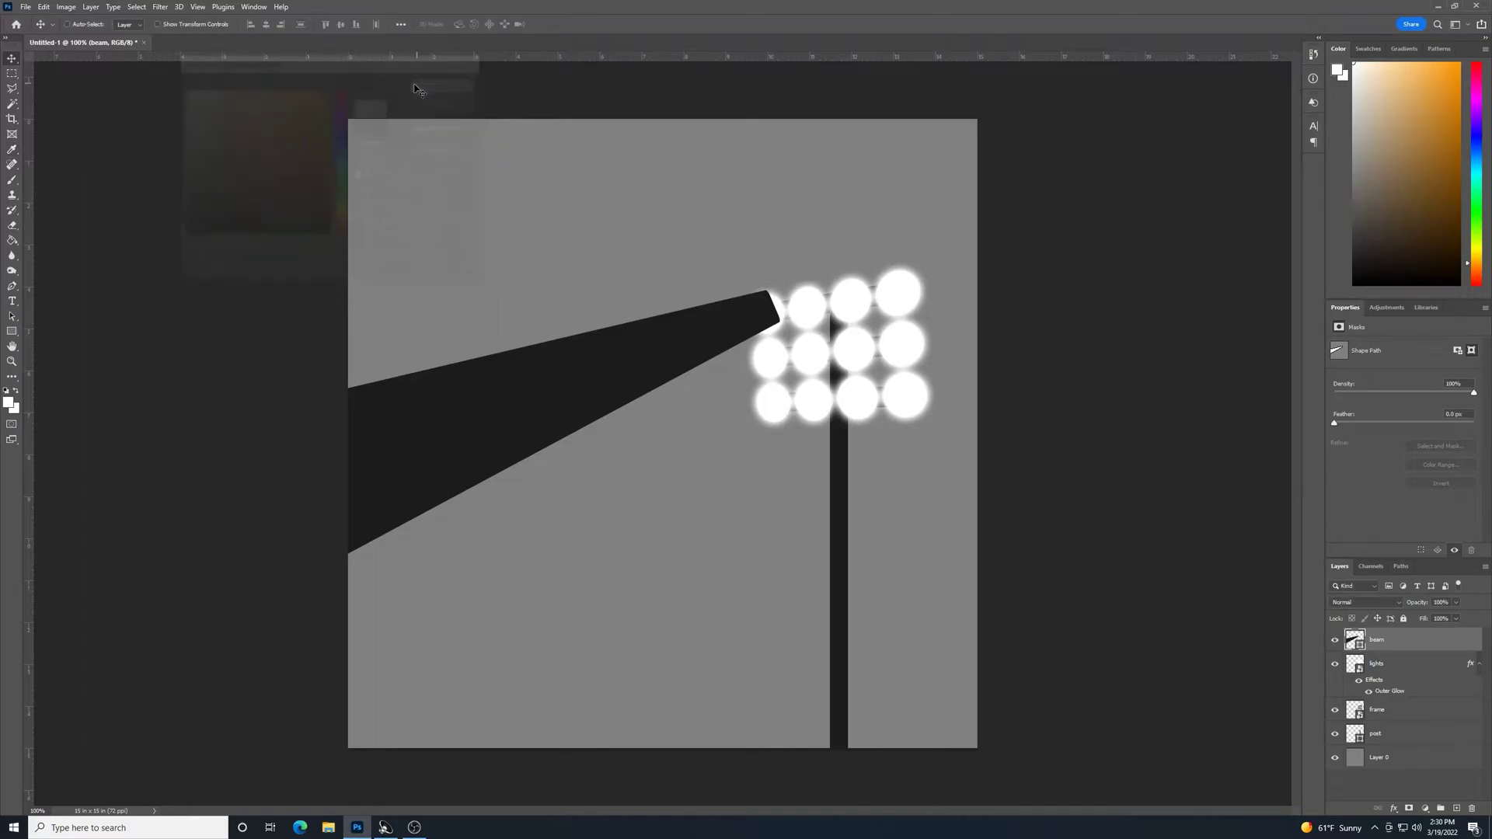
Give the beam a Normal-mode, linear Foreground to Transparent gradient overlay
double_click(1415, 635)
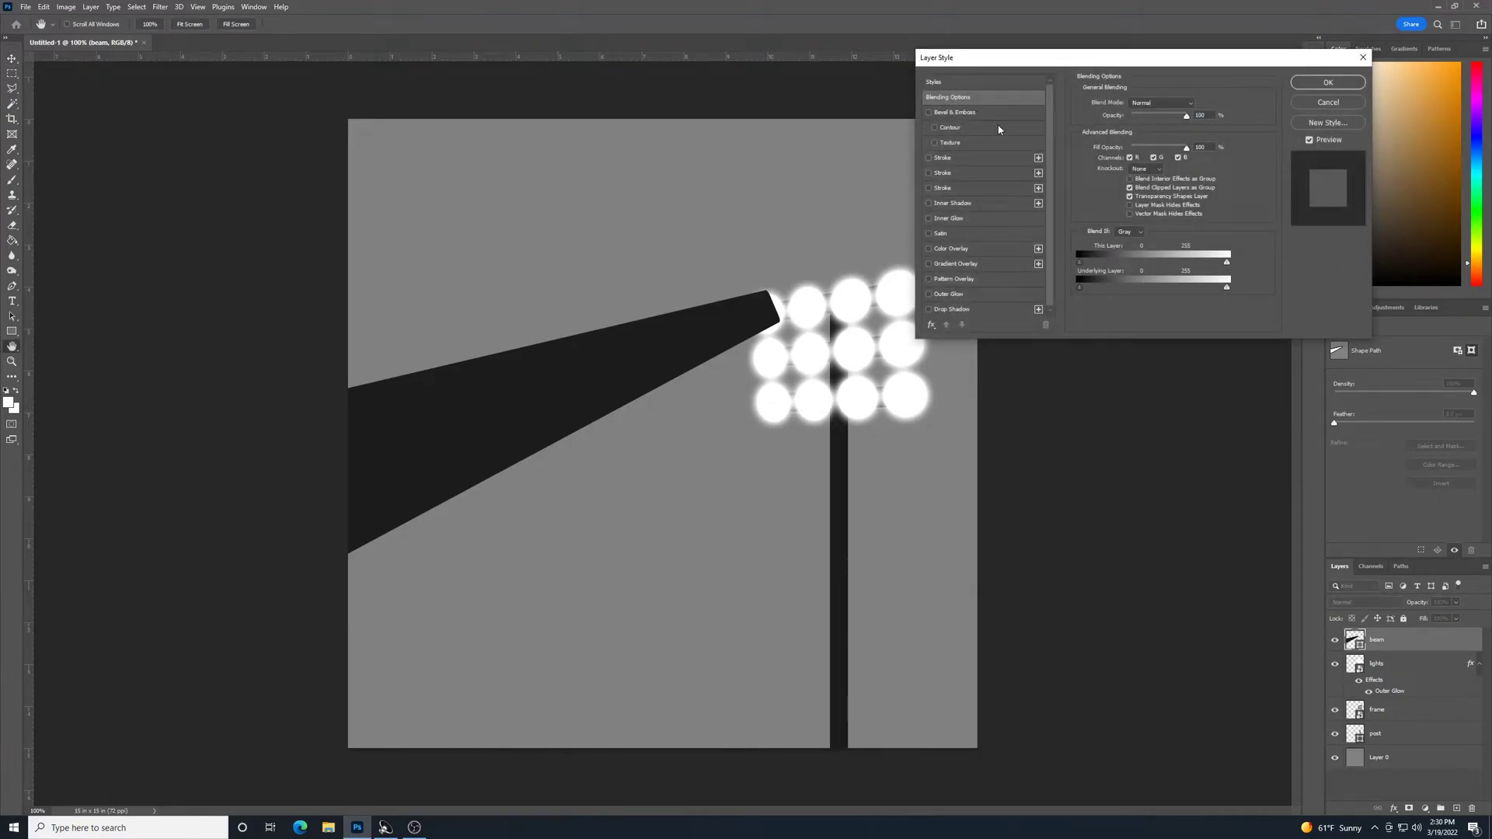
left_click(963, 264)
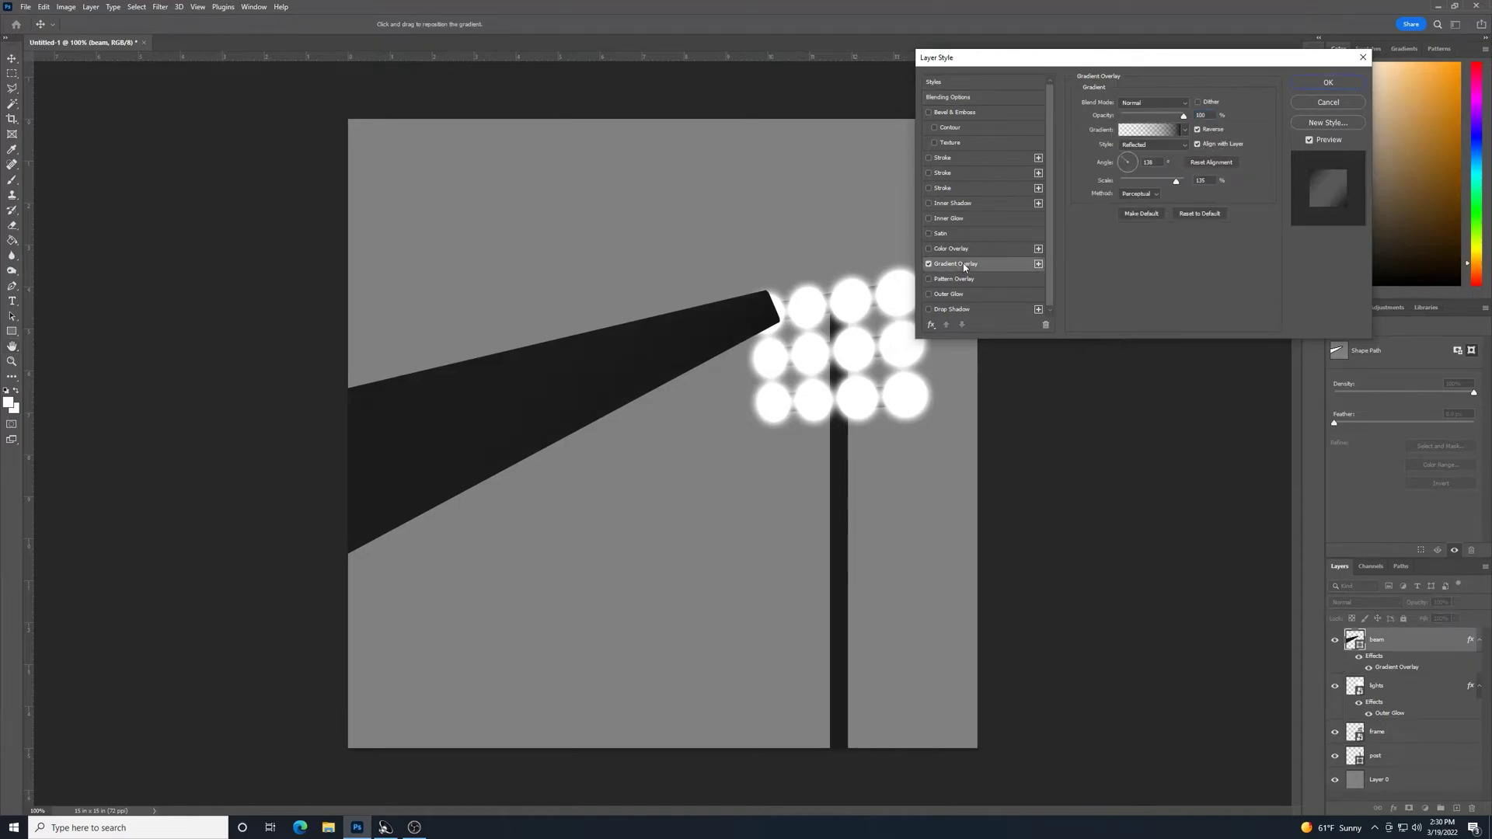
left_click(1182, 110)
left_click(1182, 116)
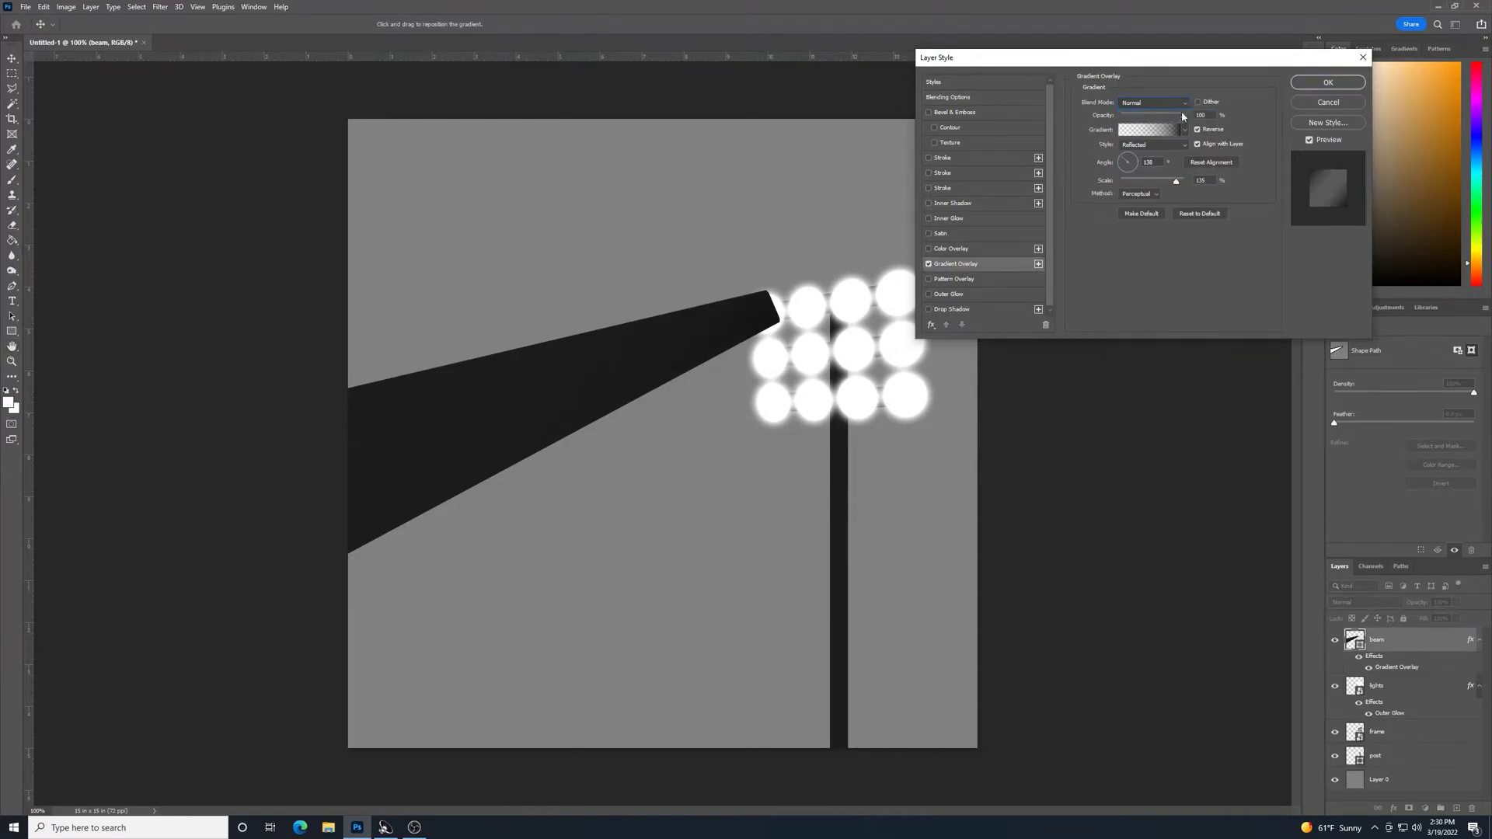
left_click(1139, 130)
left_click(675, 117)
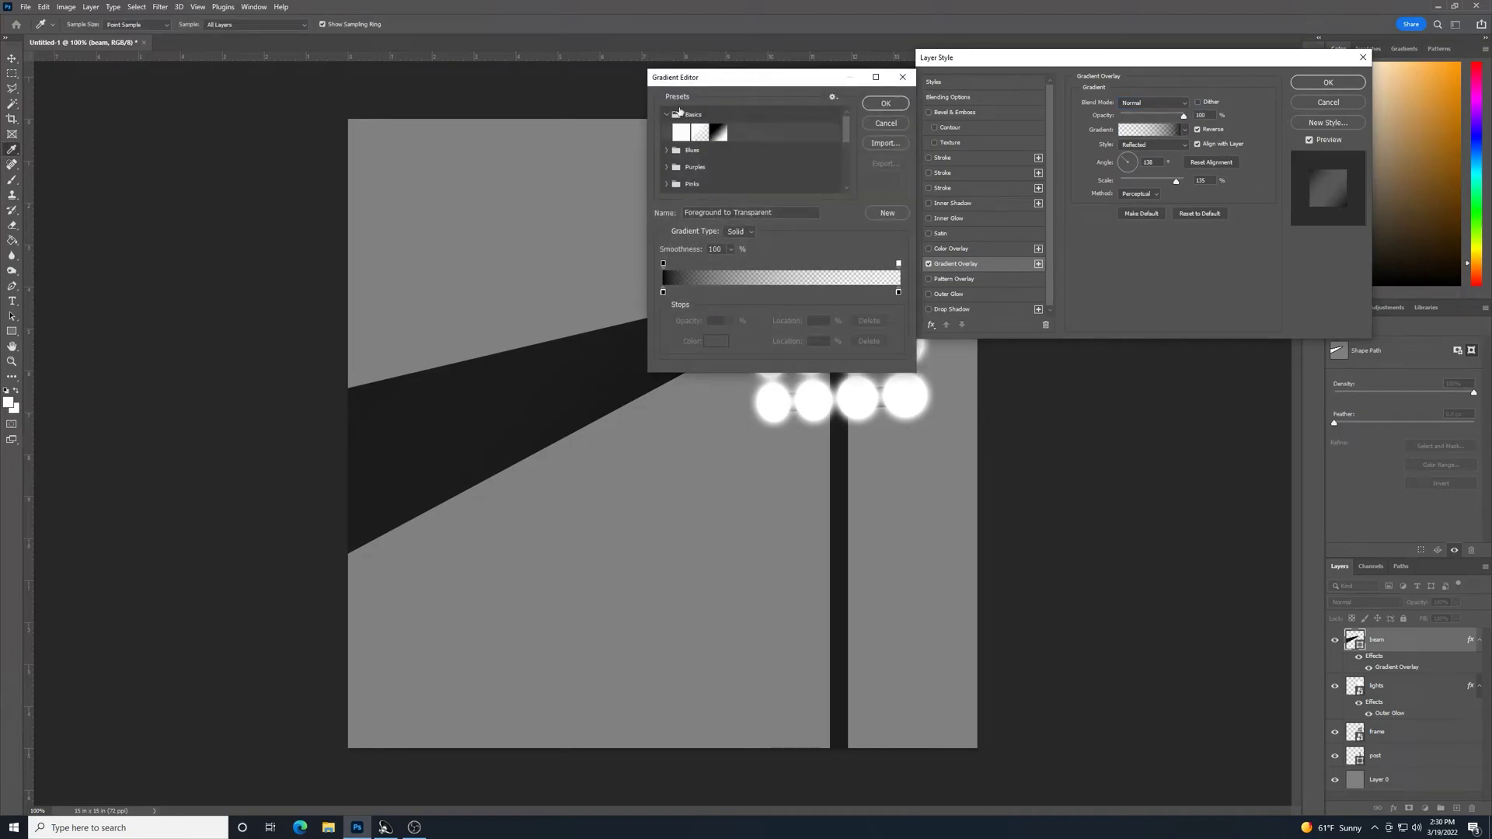
left_click(701, 132)
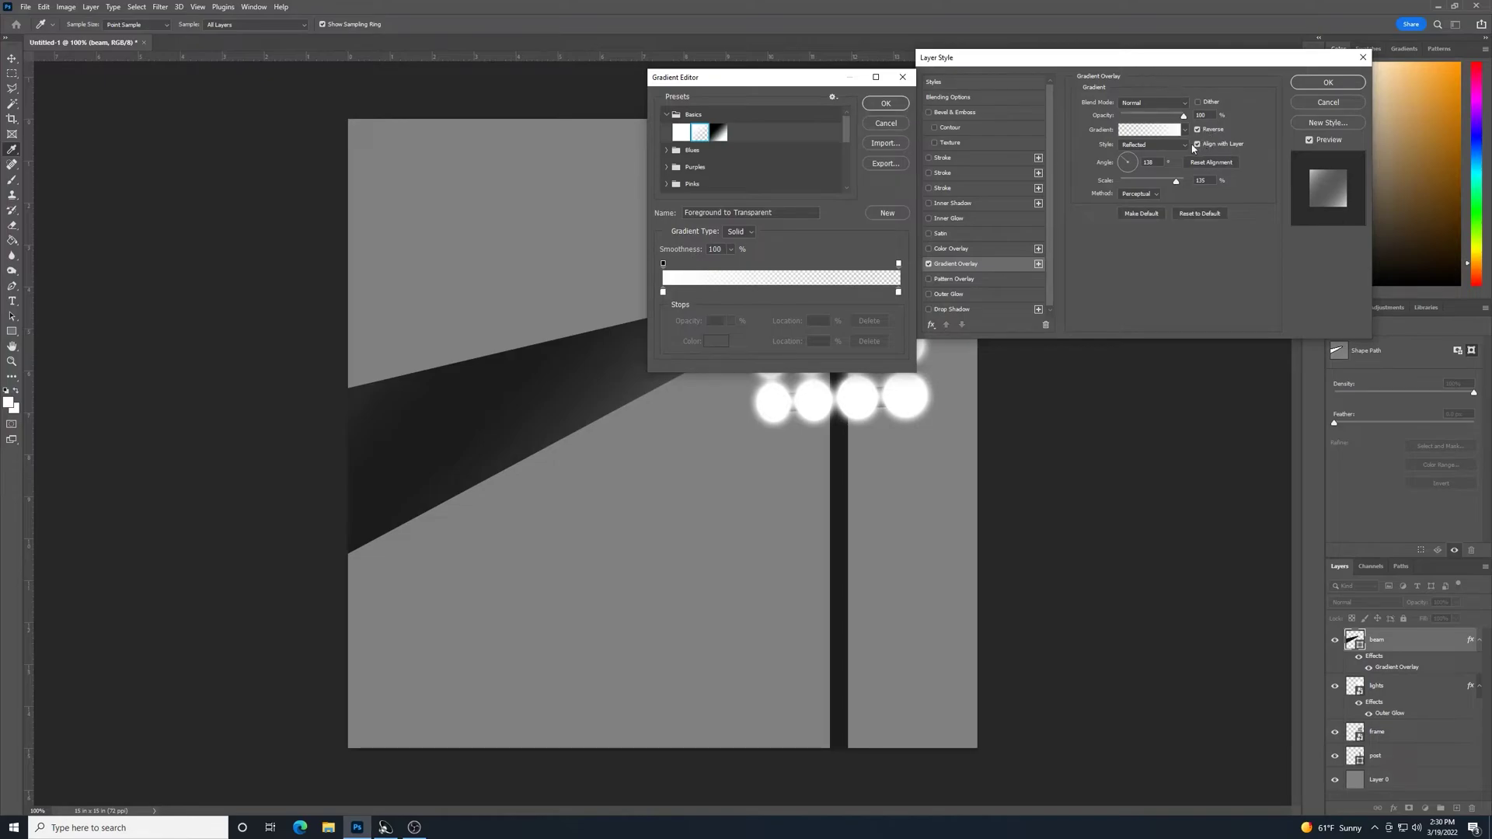
left_click(886, 105)
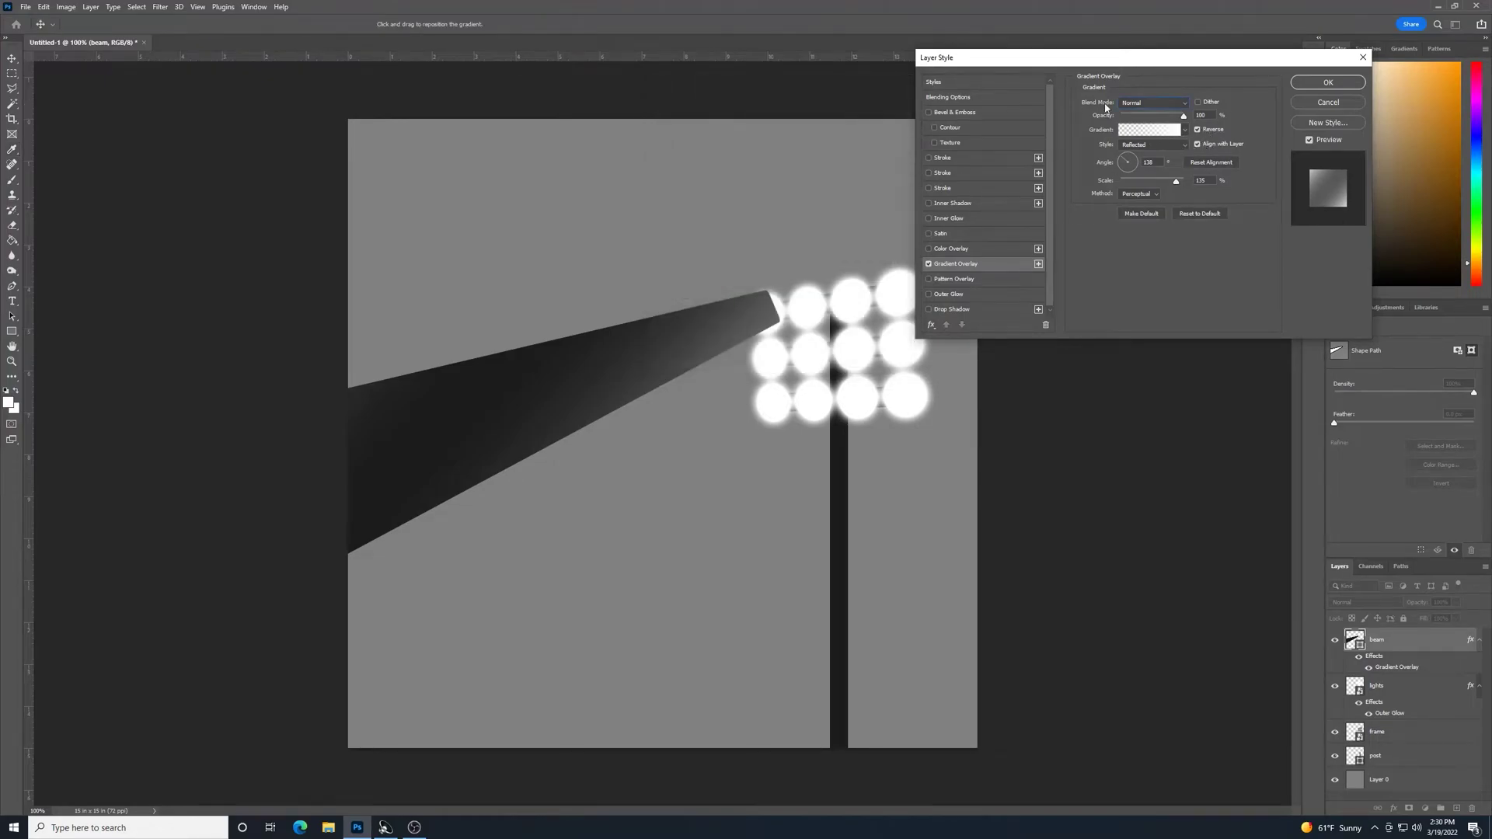
left_click(1186, 145)
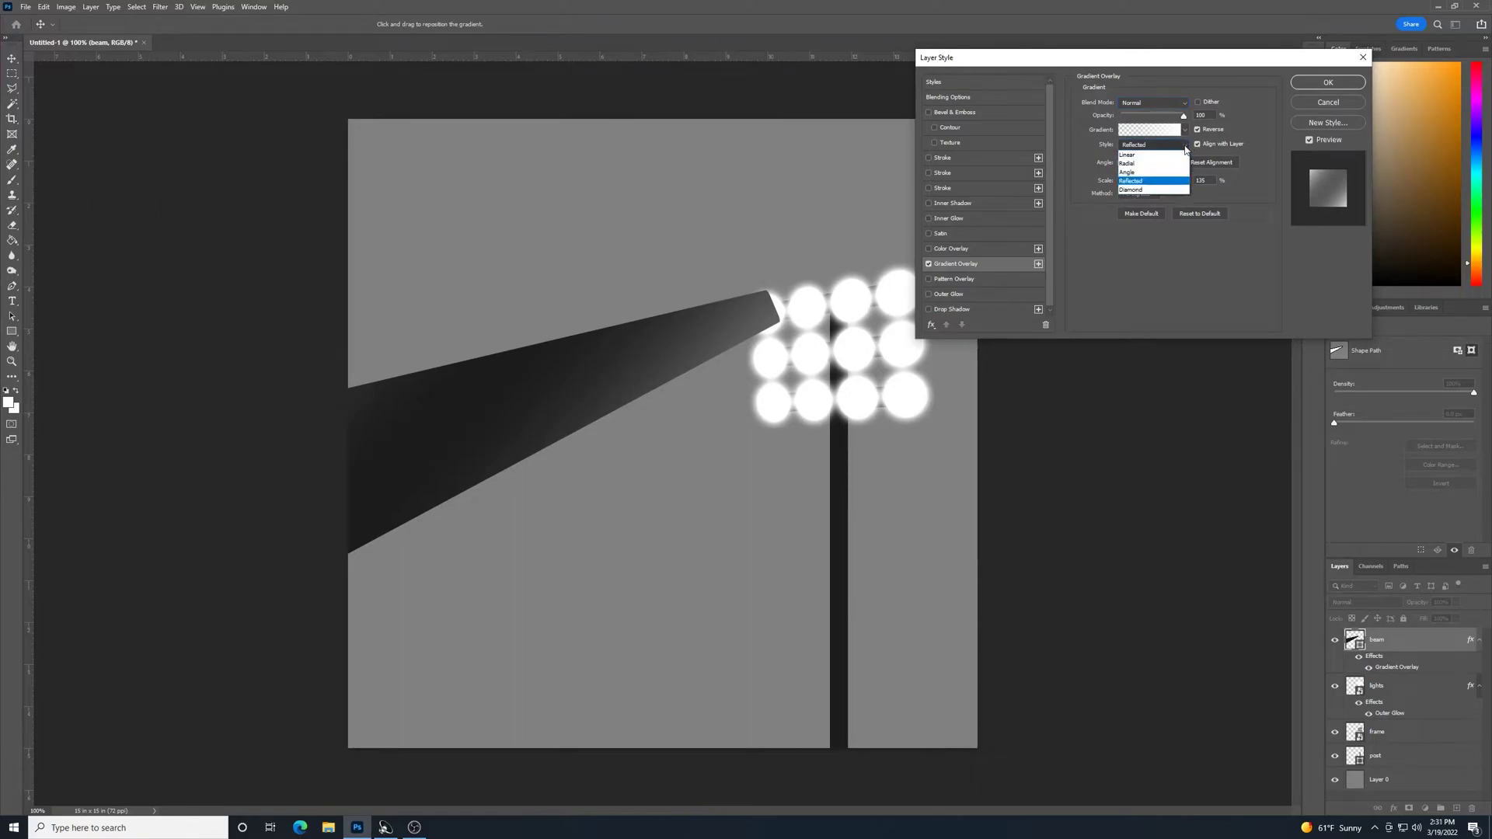
left_click(1166, 154)
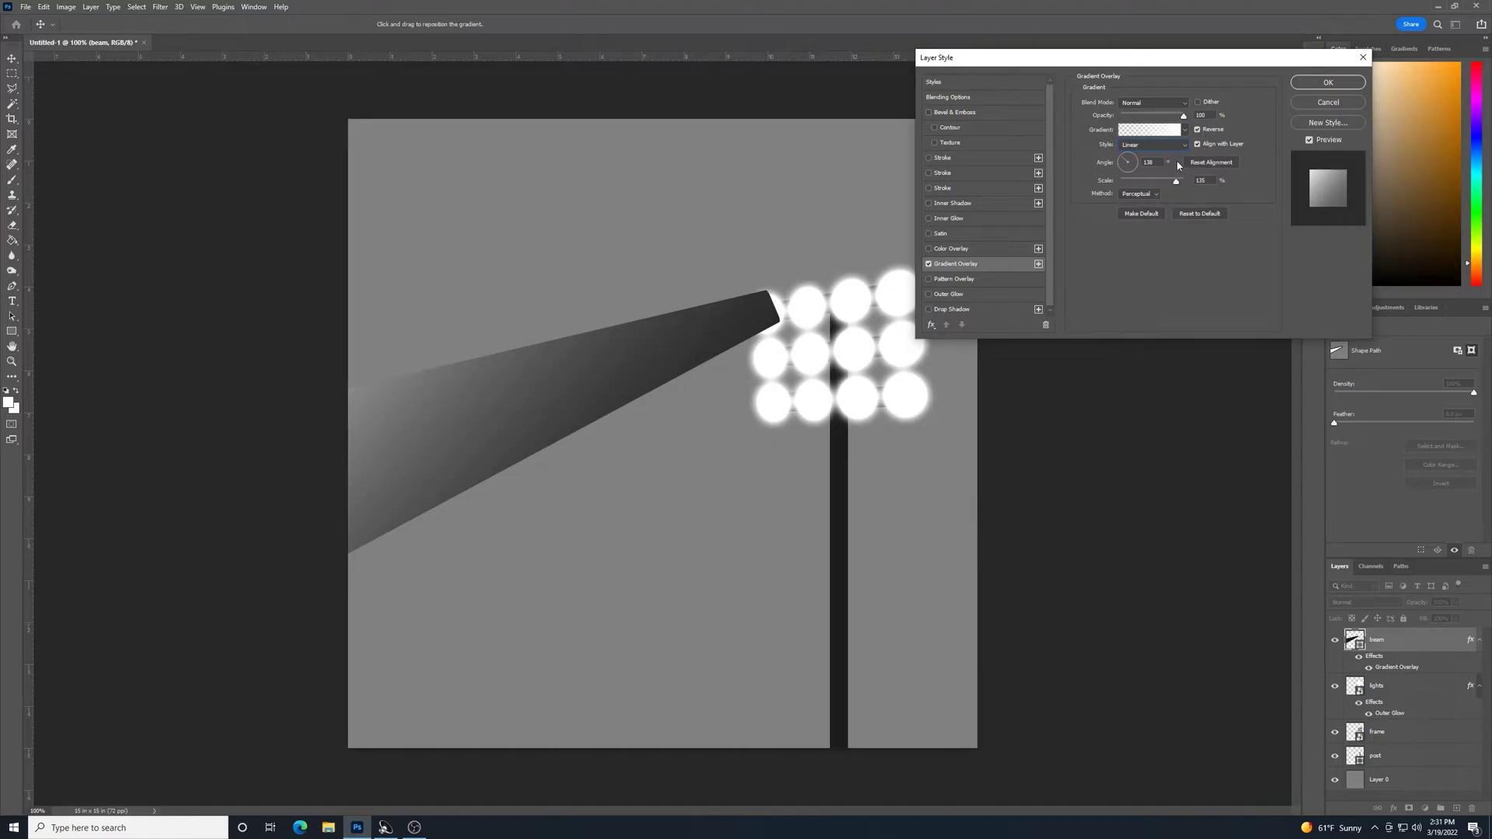
Set the gradient overlay angle to 37°, nudged up slightly
double_click(1149, 162)
type("37")
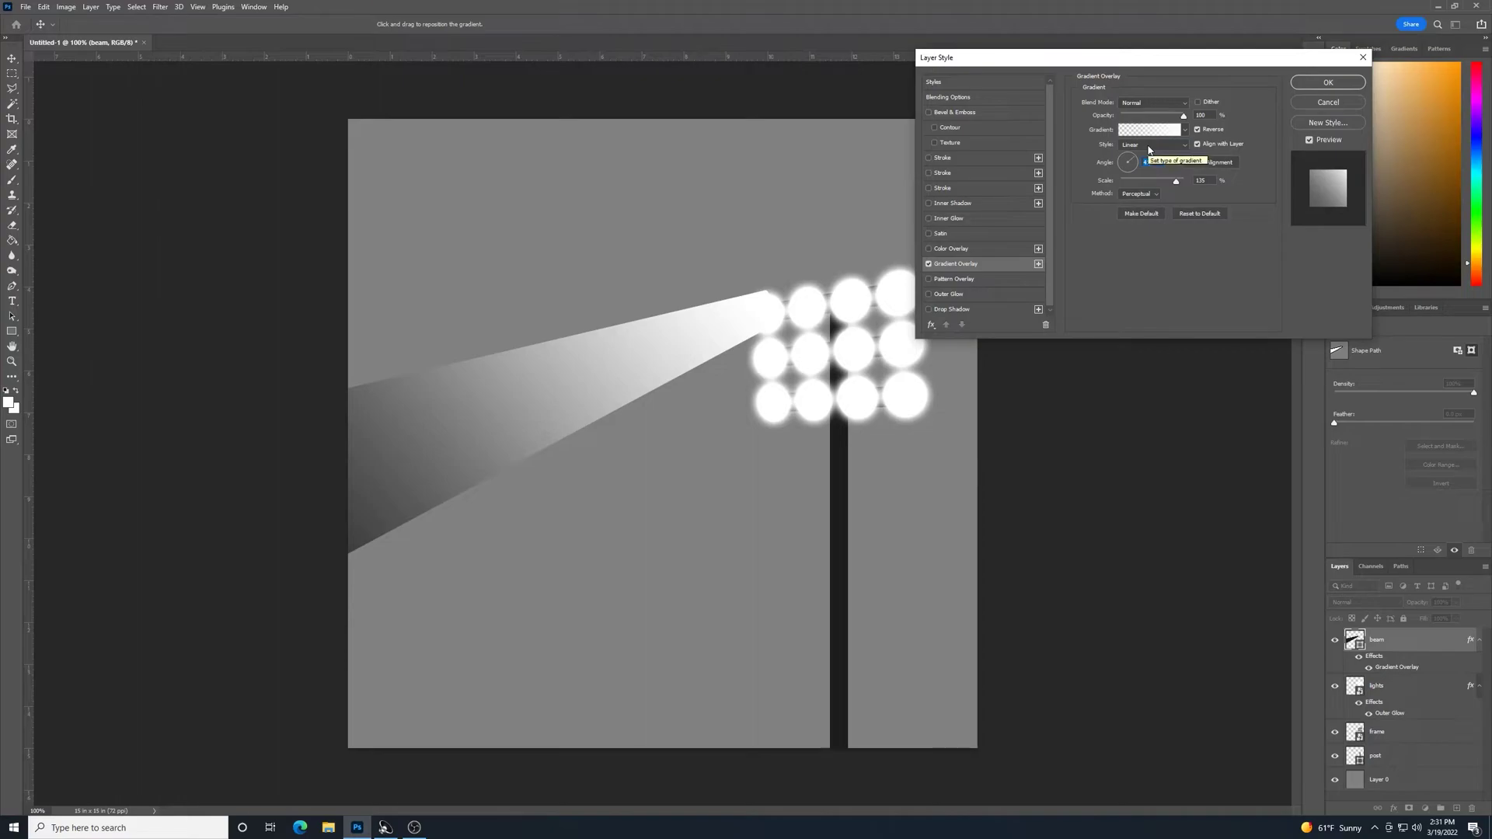
key("Up")
key("Up")
key("Up")
key("Up")
key("Up")
key("Up")
key("Up")
key("Up")
key("Up")
key("Up")
key("Up")
key("Up")
key("Up")
key("Up")
key("Up")
key("Up")
key("Up")
key("Up")
key("Up")
key("Up")
key("Up")
Briefly test a Color Overlay, then set the beam's Fill Opacity to 0%
left_click(929, 250)
left_click(929, 250)
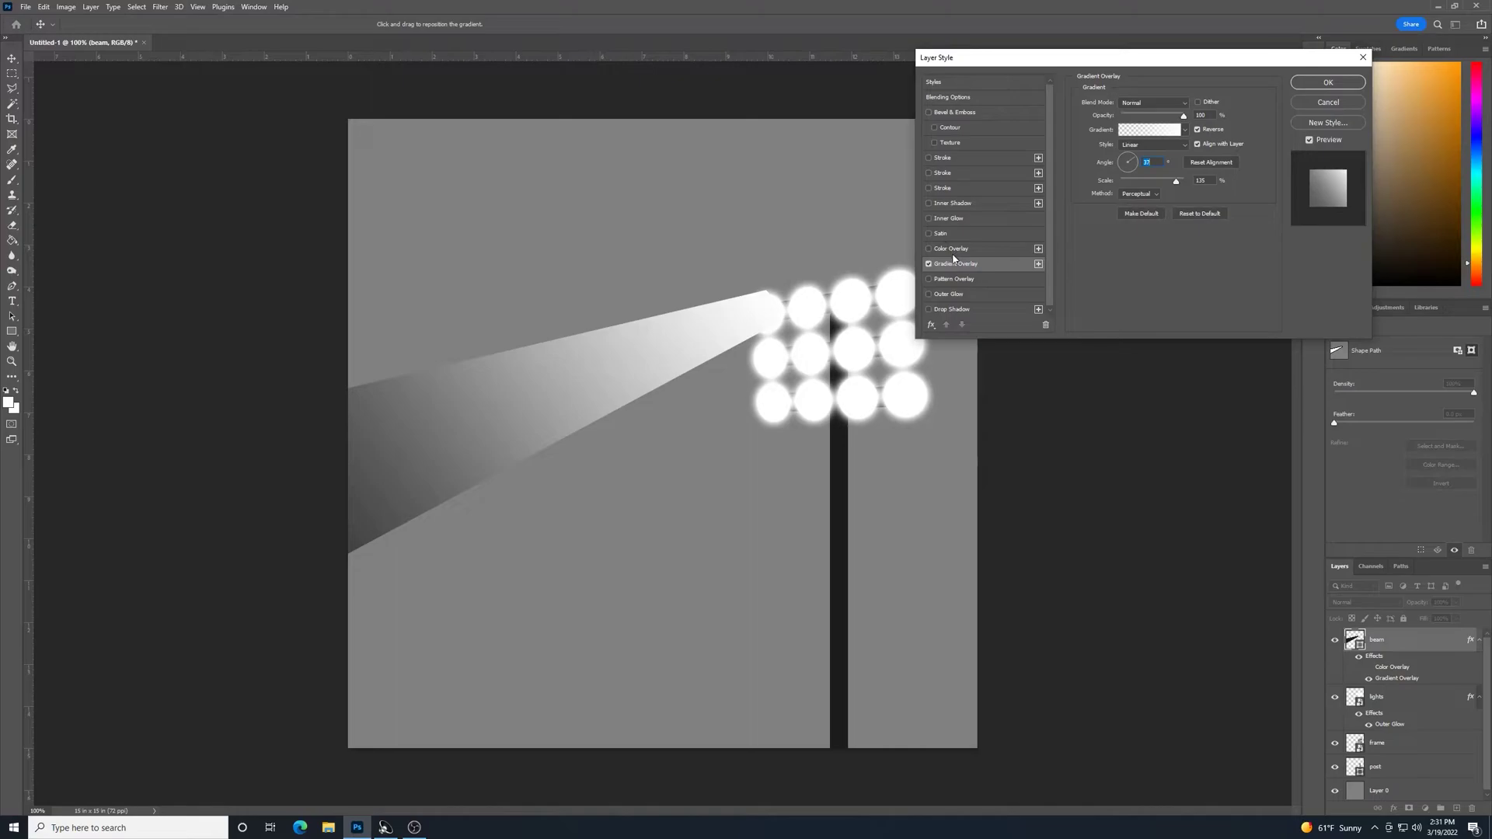
left_click(970, 98)
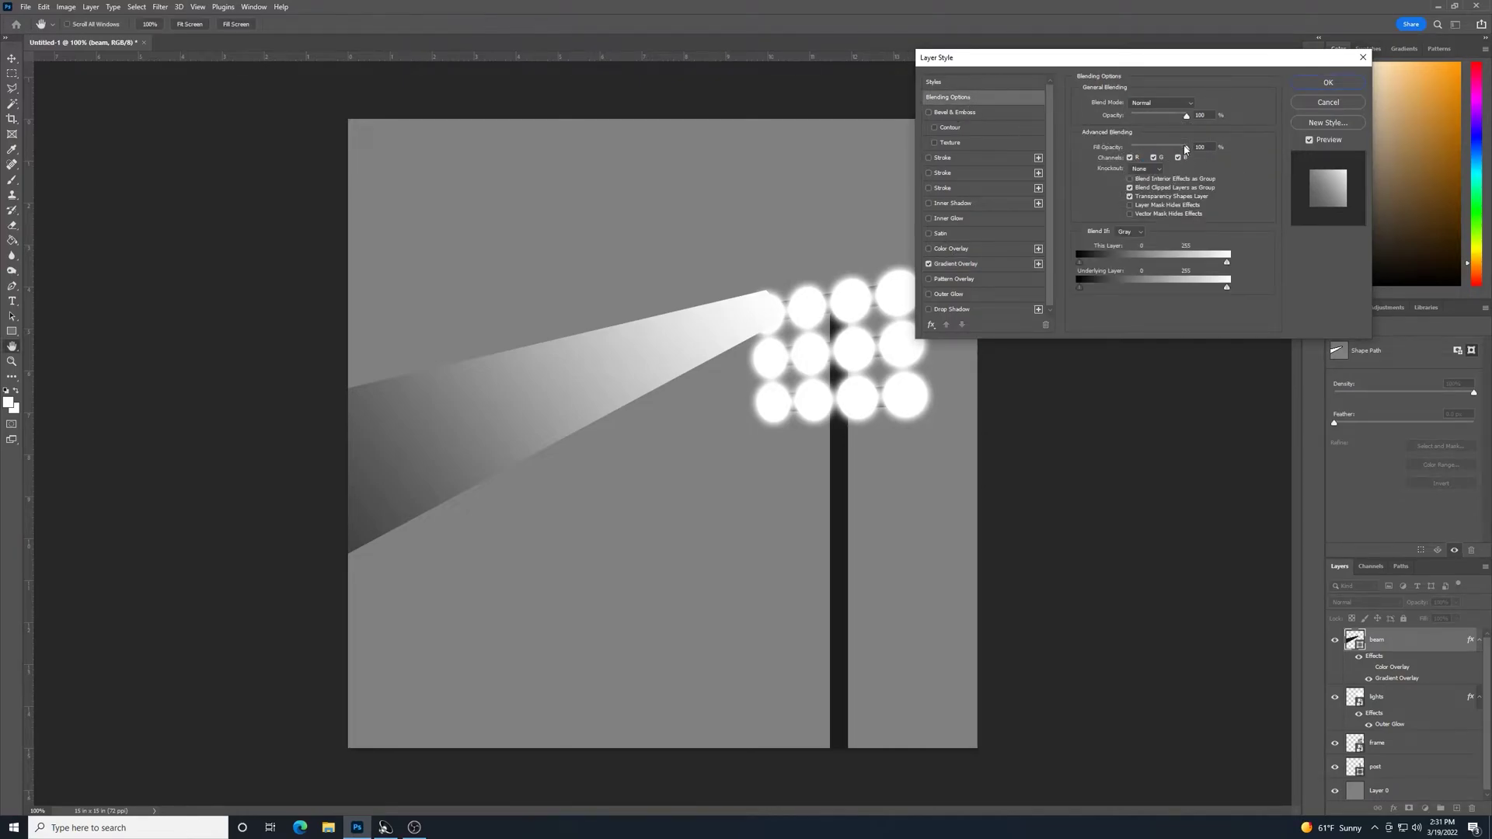
left_click_drag(1185, 149, 1130, 148)
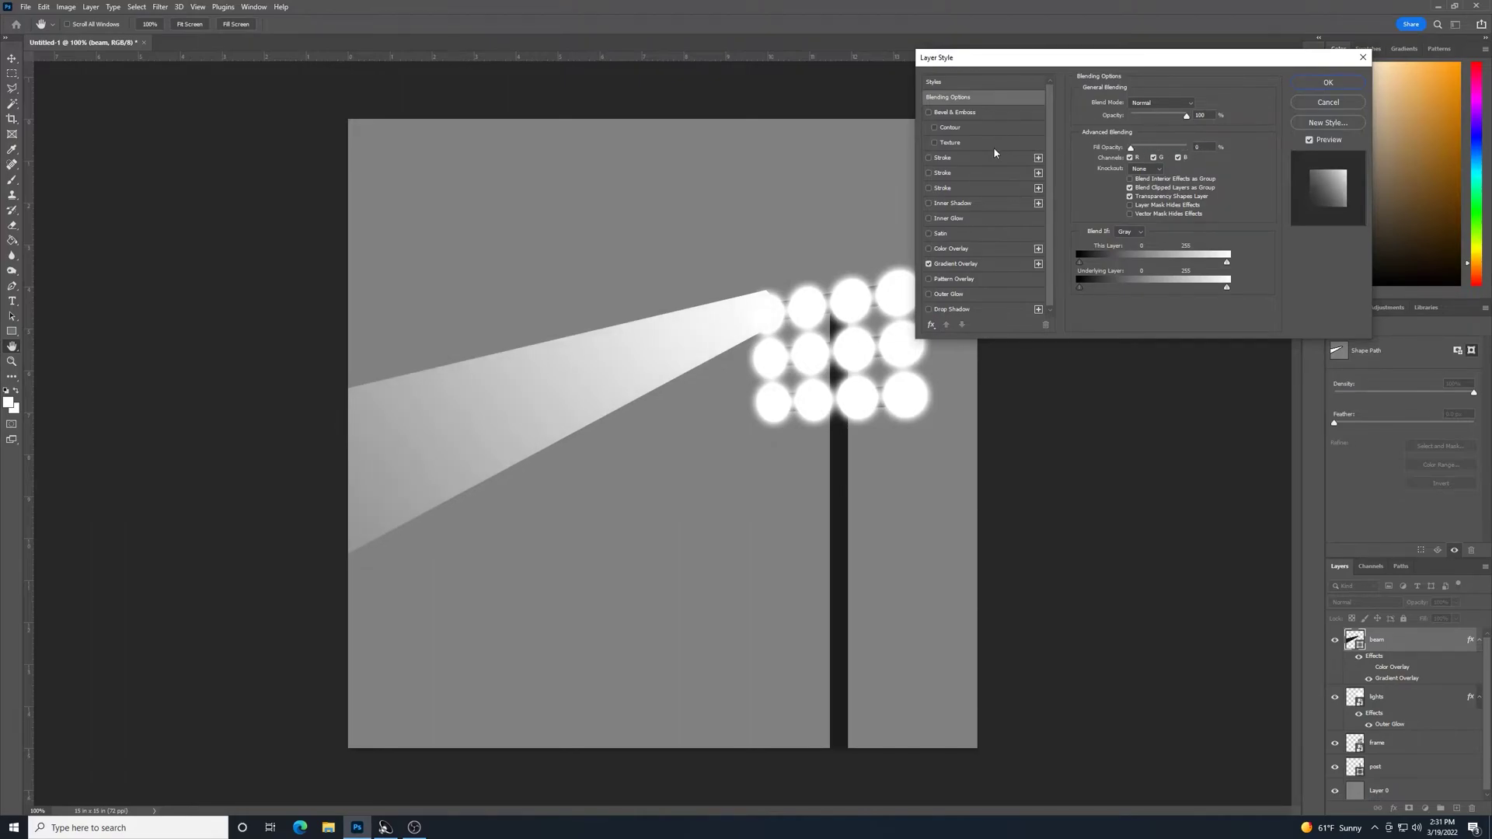
Shrink the gradient overlay's scale, shift it on canvas, and lower its opacity to 70%
left_click(973, 264)
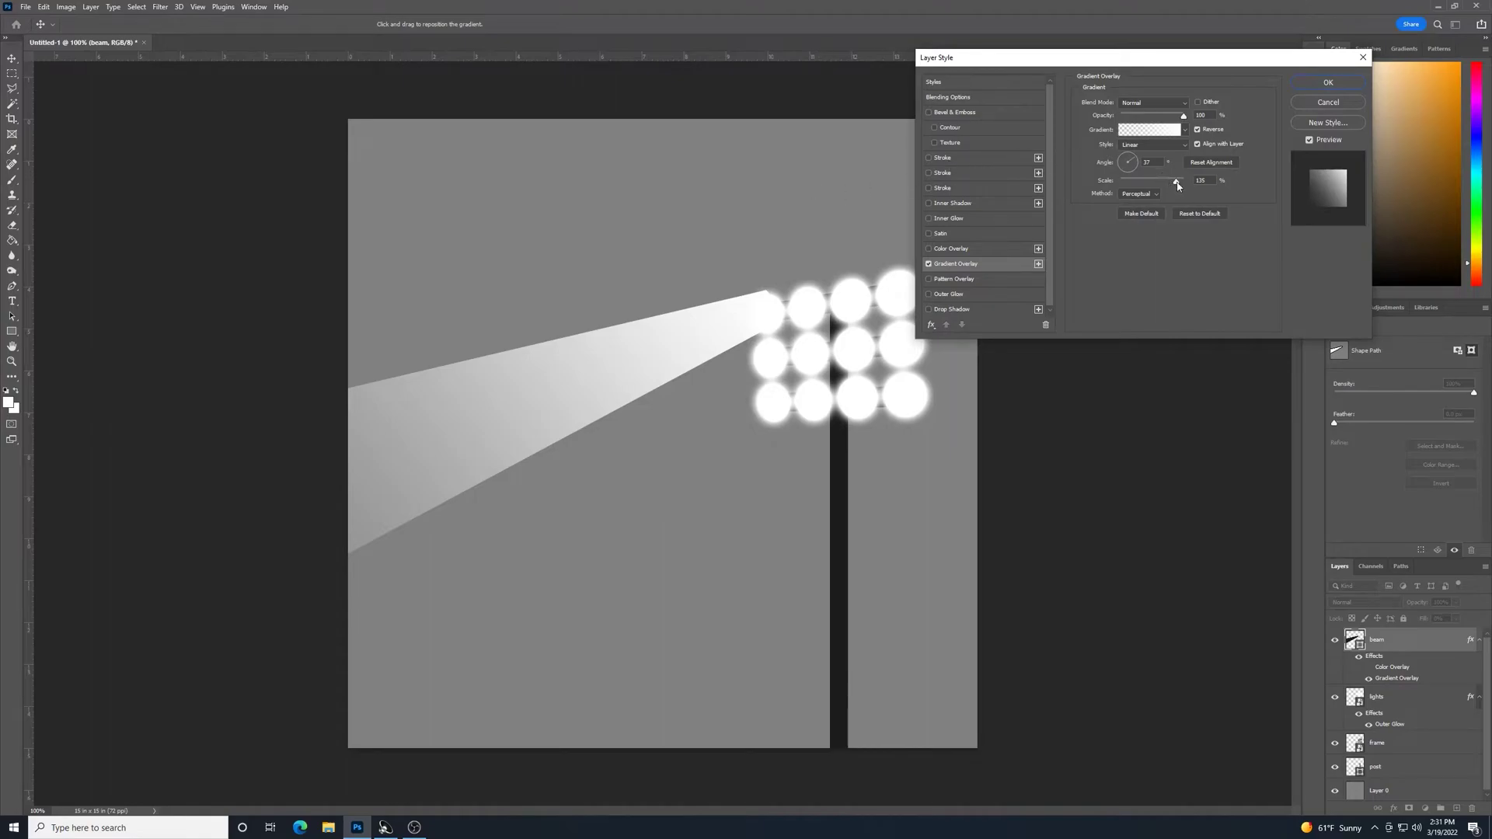
left_click_drag(1175, 182, 1137, 181)
left_click_drag(533, 411, 554, 438)
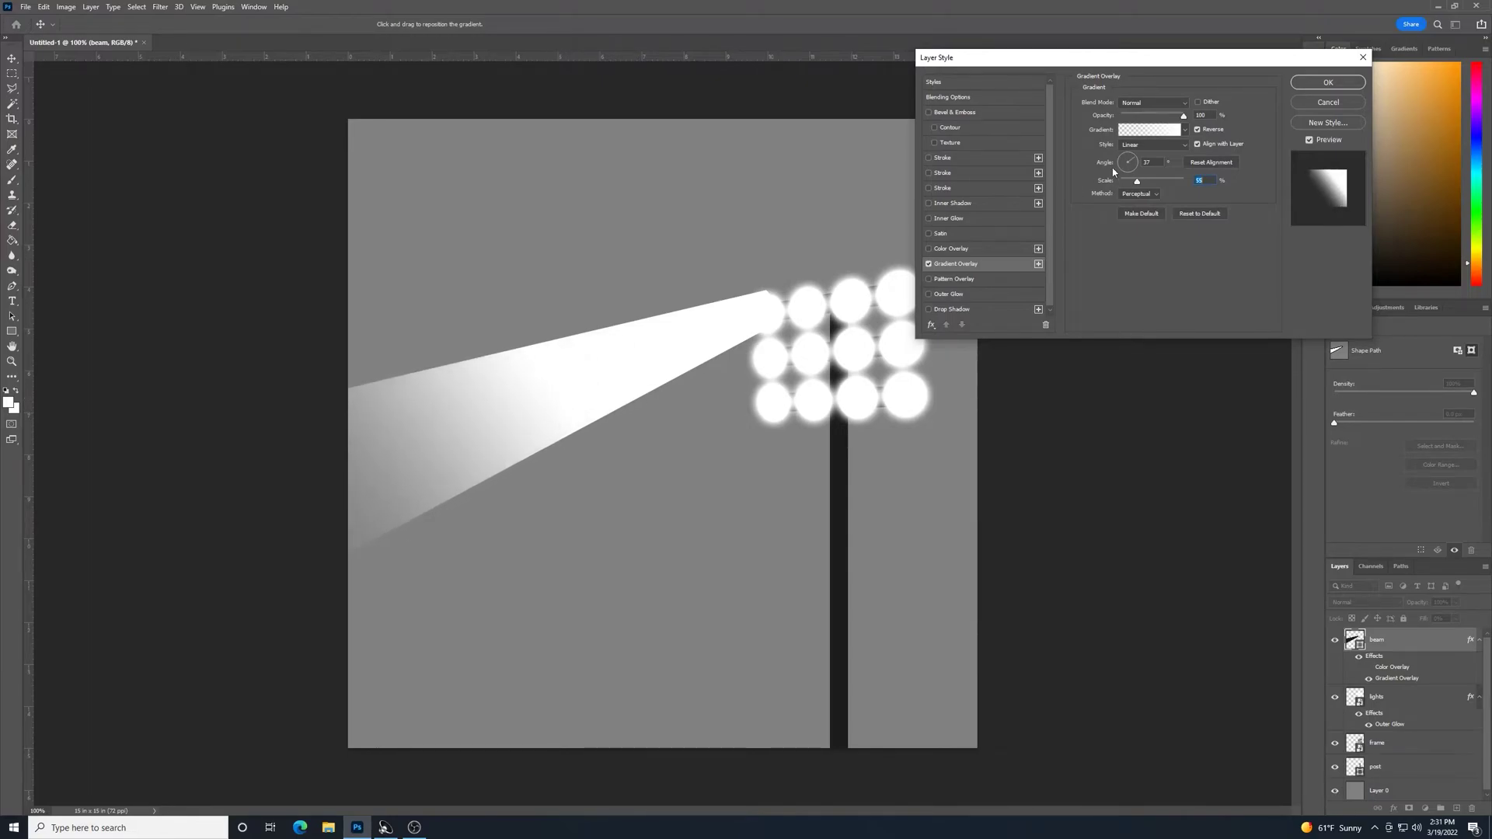
left_click_drag(1183, 116, 1167, 132)
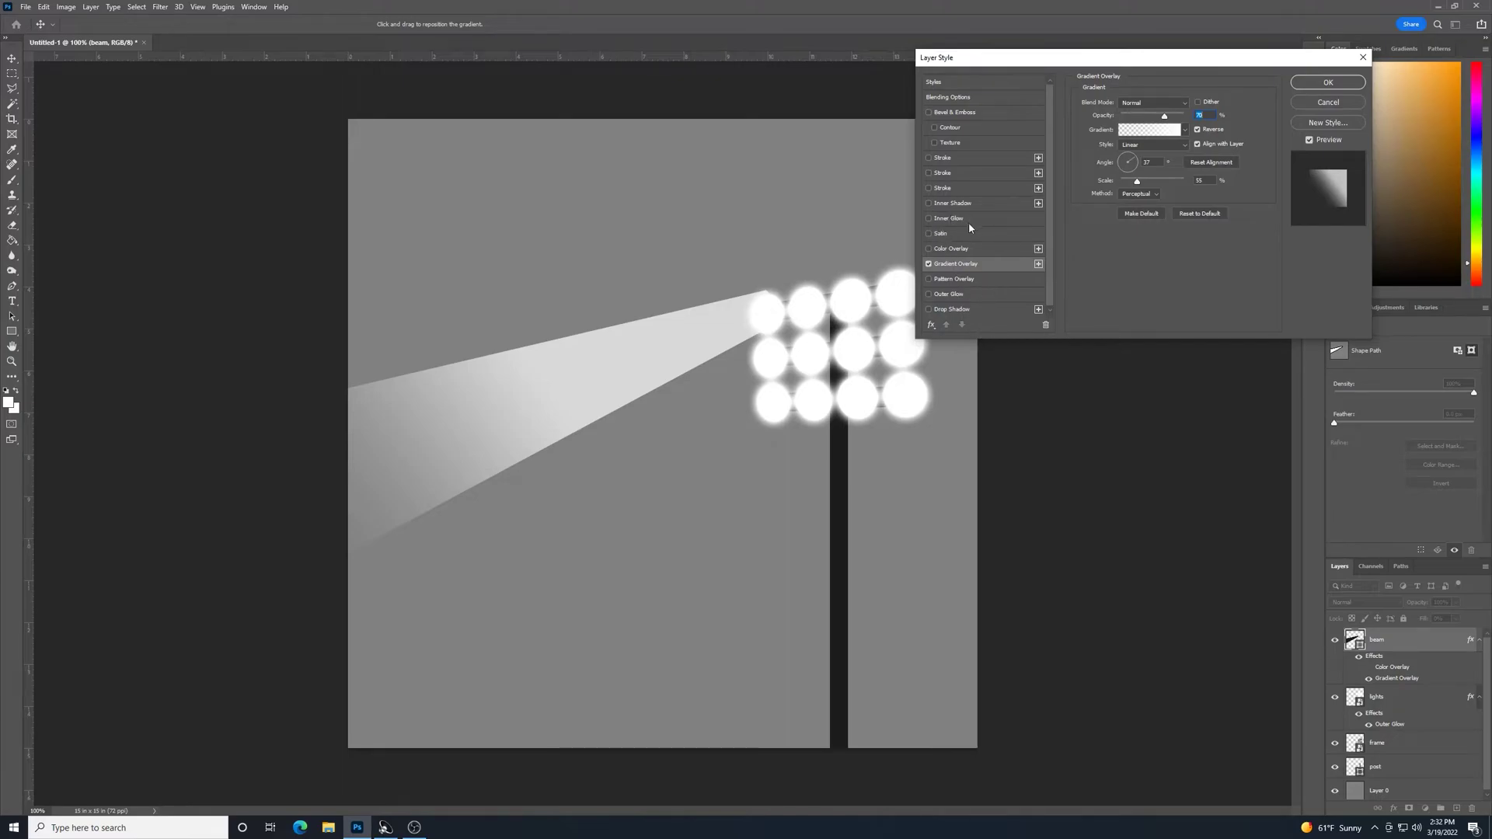
Test Outer Glow off, set gradient scale to 37%, slide it toward the lights, and apply
left_click(929, 294)
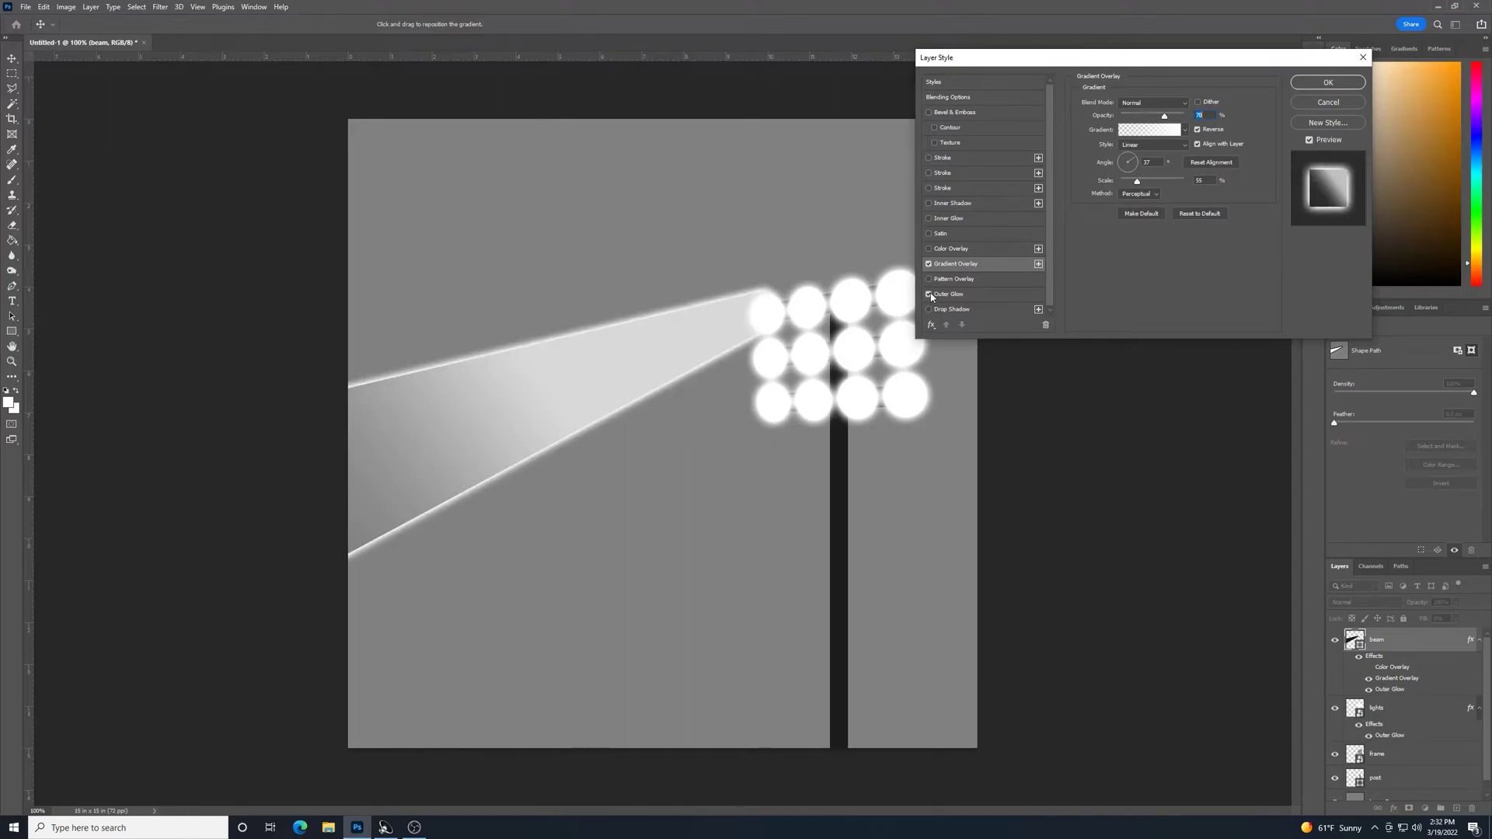
left_click(929, 294)
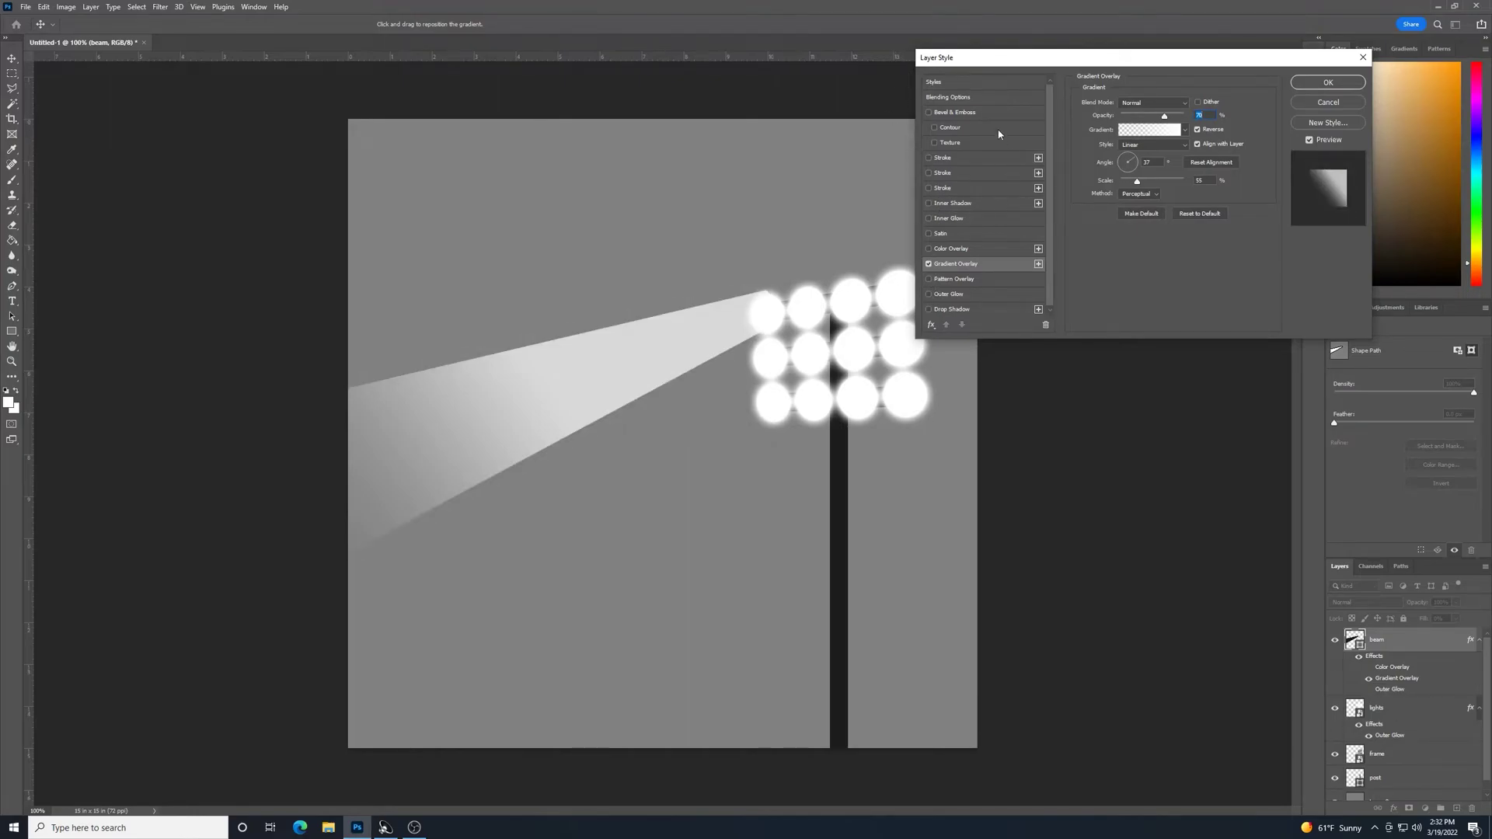
left_click(649, 379)
left_click_drag(1136, 184, 1130, 184)
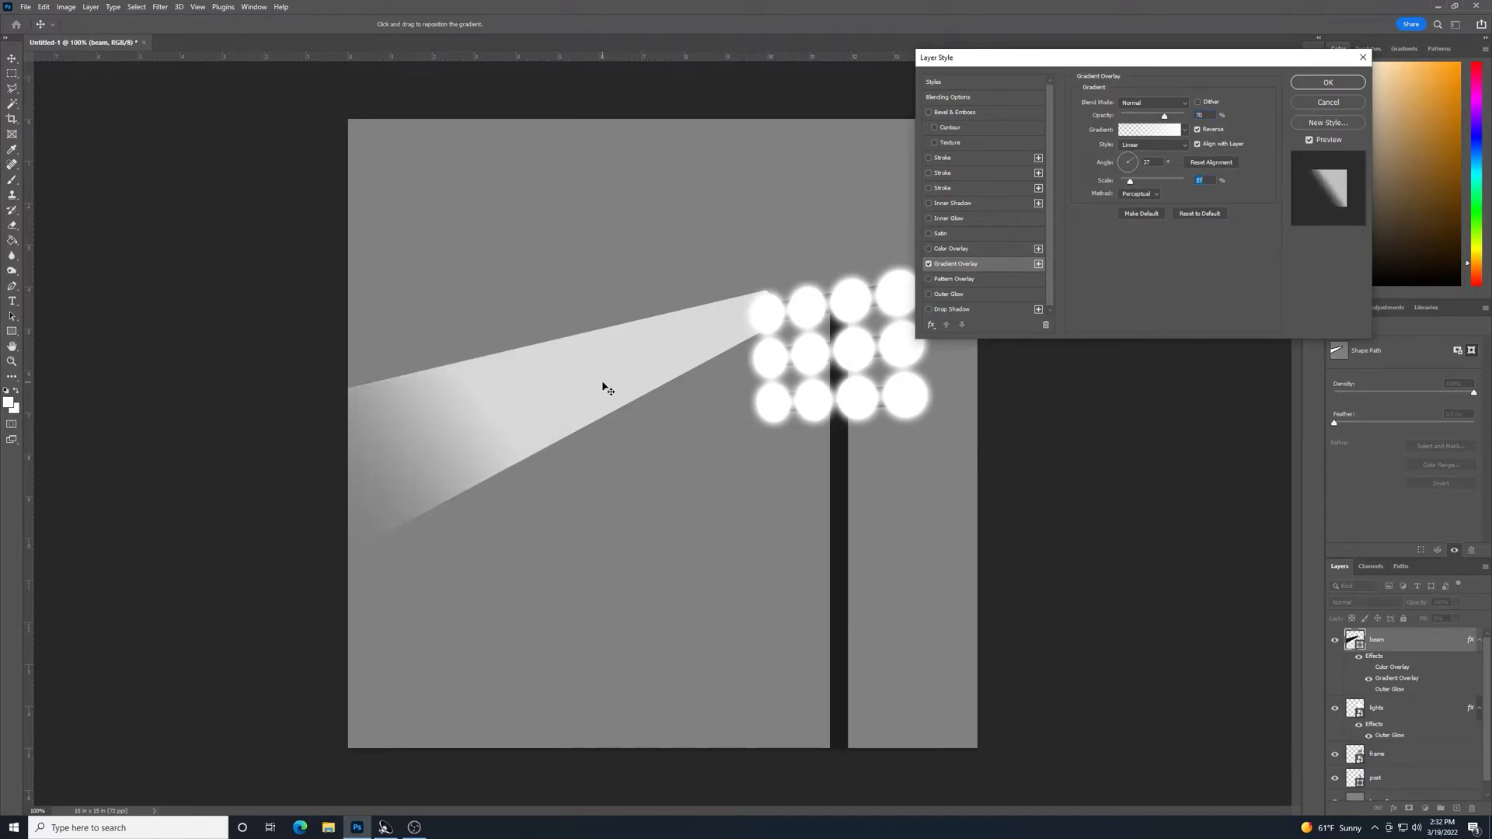
left_click_drag(607, 388, 685, 374)
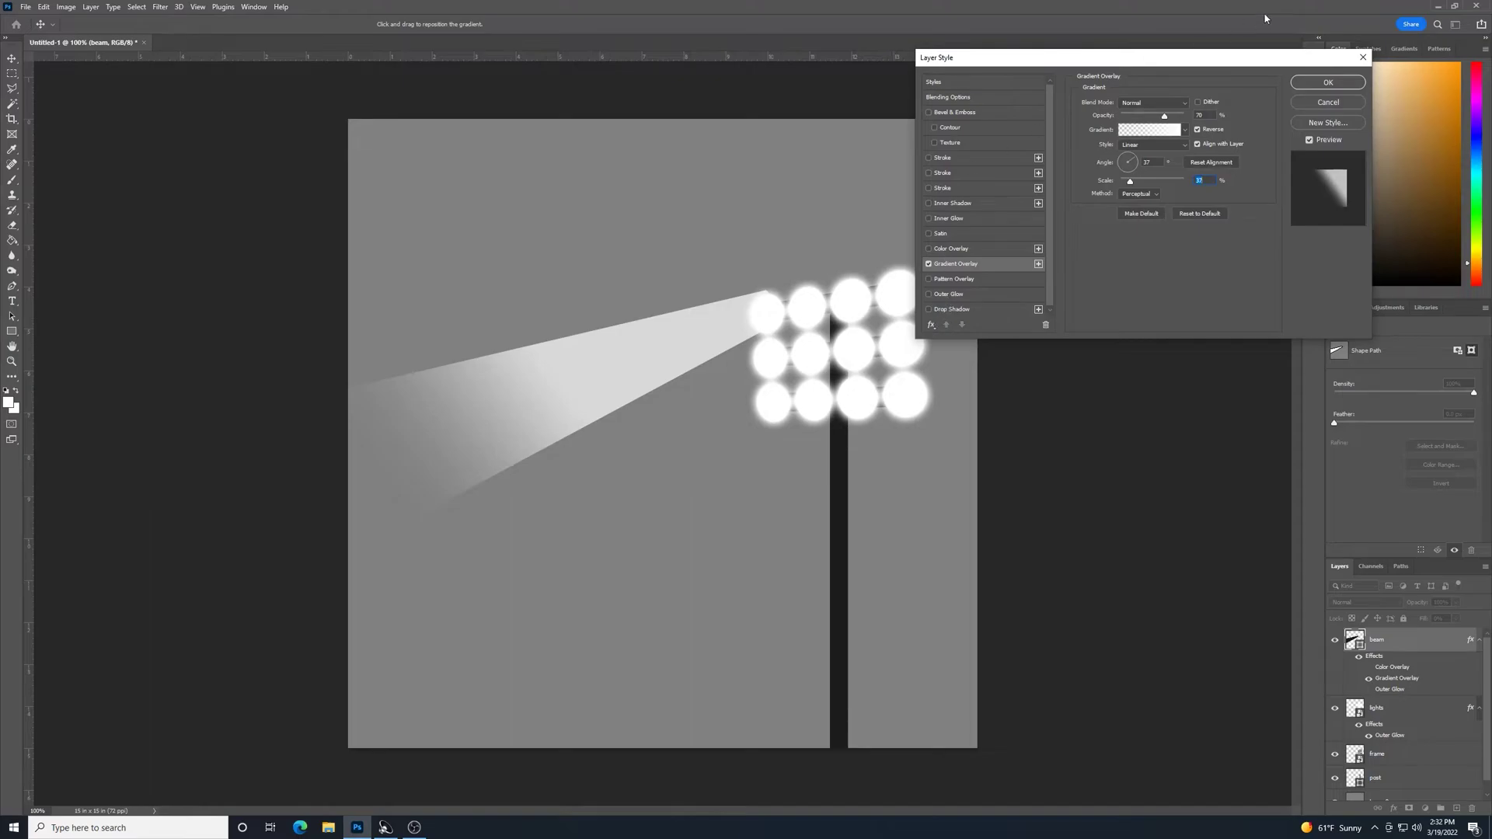
left_click(1344, 82)
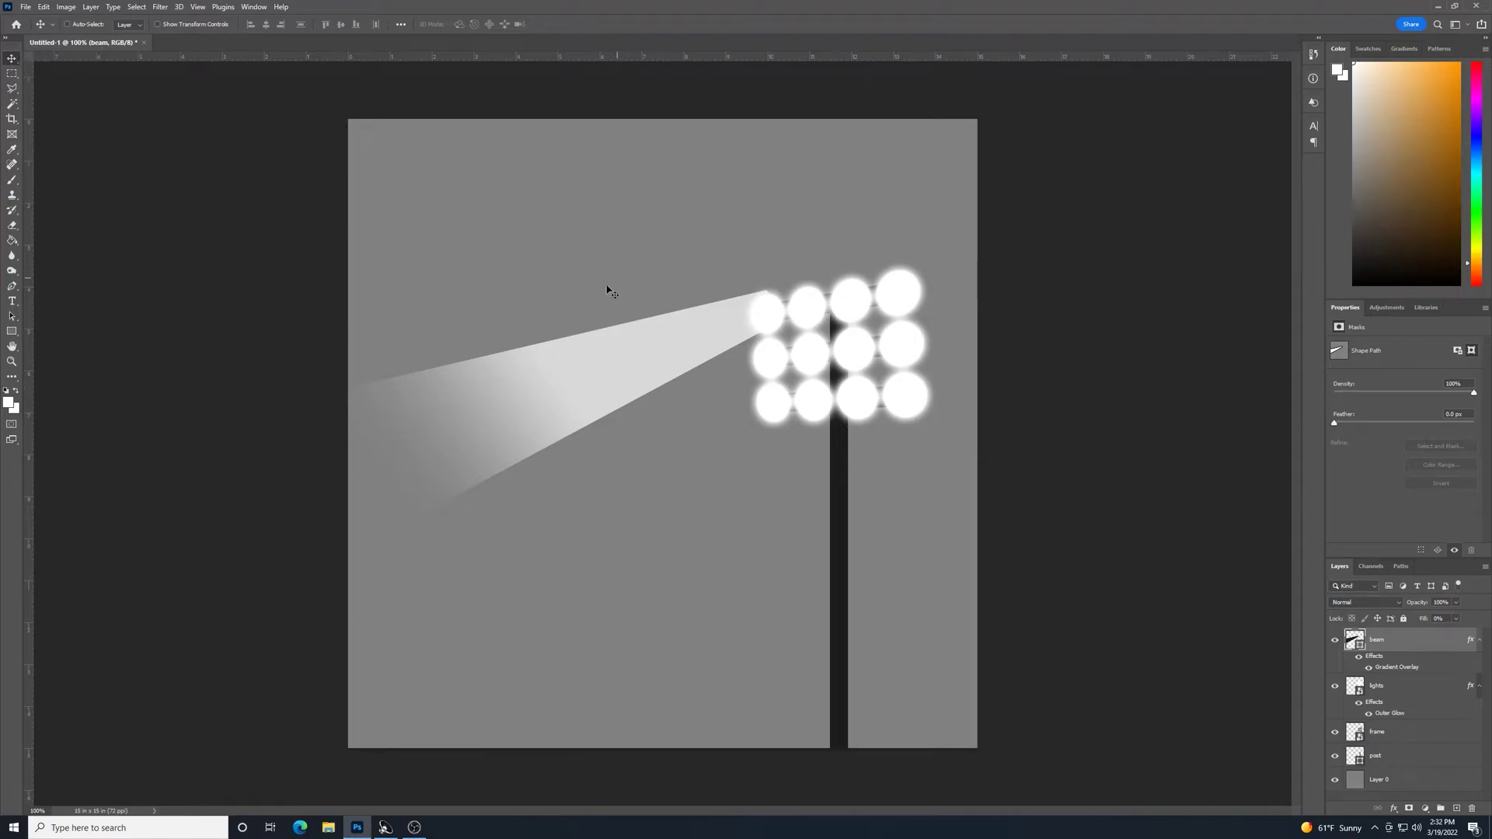
Convert the beam to a smart object and apply a 3-pixel Gaussian Blur
mouse_move(649, 351)
left_mouse_down()
mouse_move(675, 538)
mouse_move(540, 625)
mouse_move(838, 472)
mouse_move(524, 507)
mouse_move(662, 349)
mouse_move(648, 344)
left_mouse_up()
left_click(161, 7)
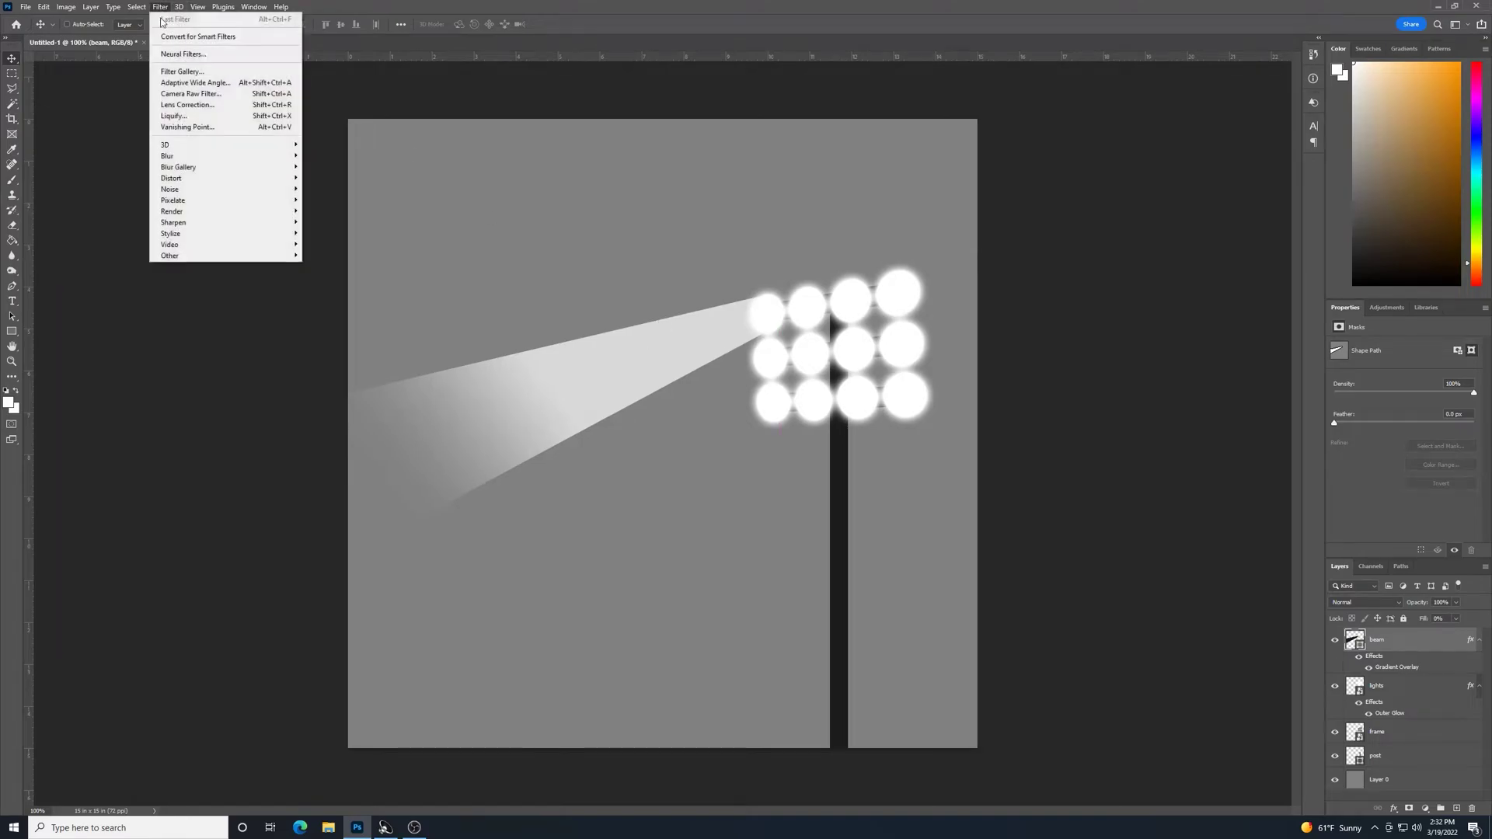
mouse_move(178, 162)
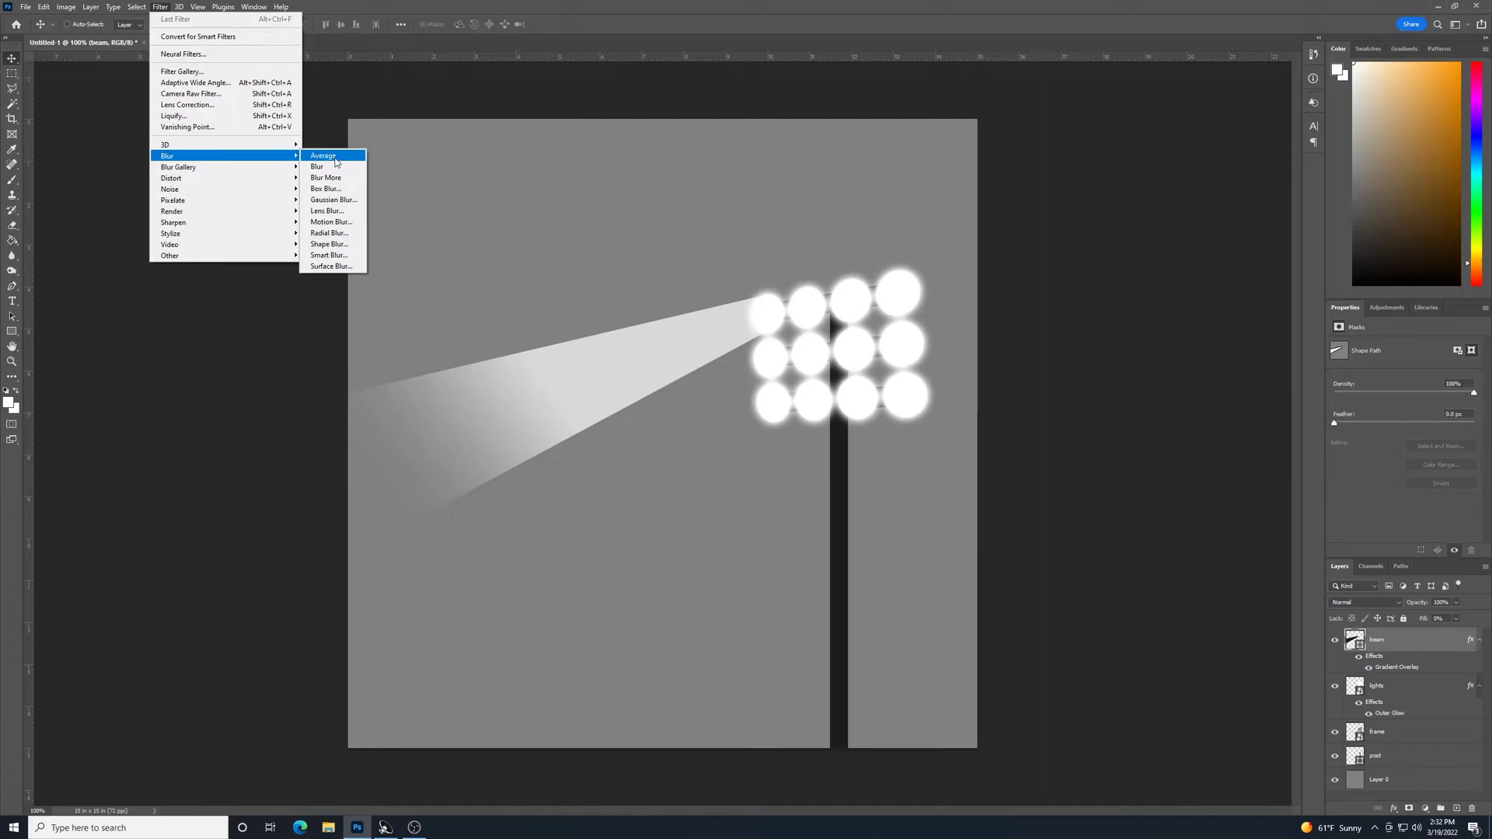
left_click(338, 201)
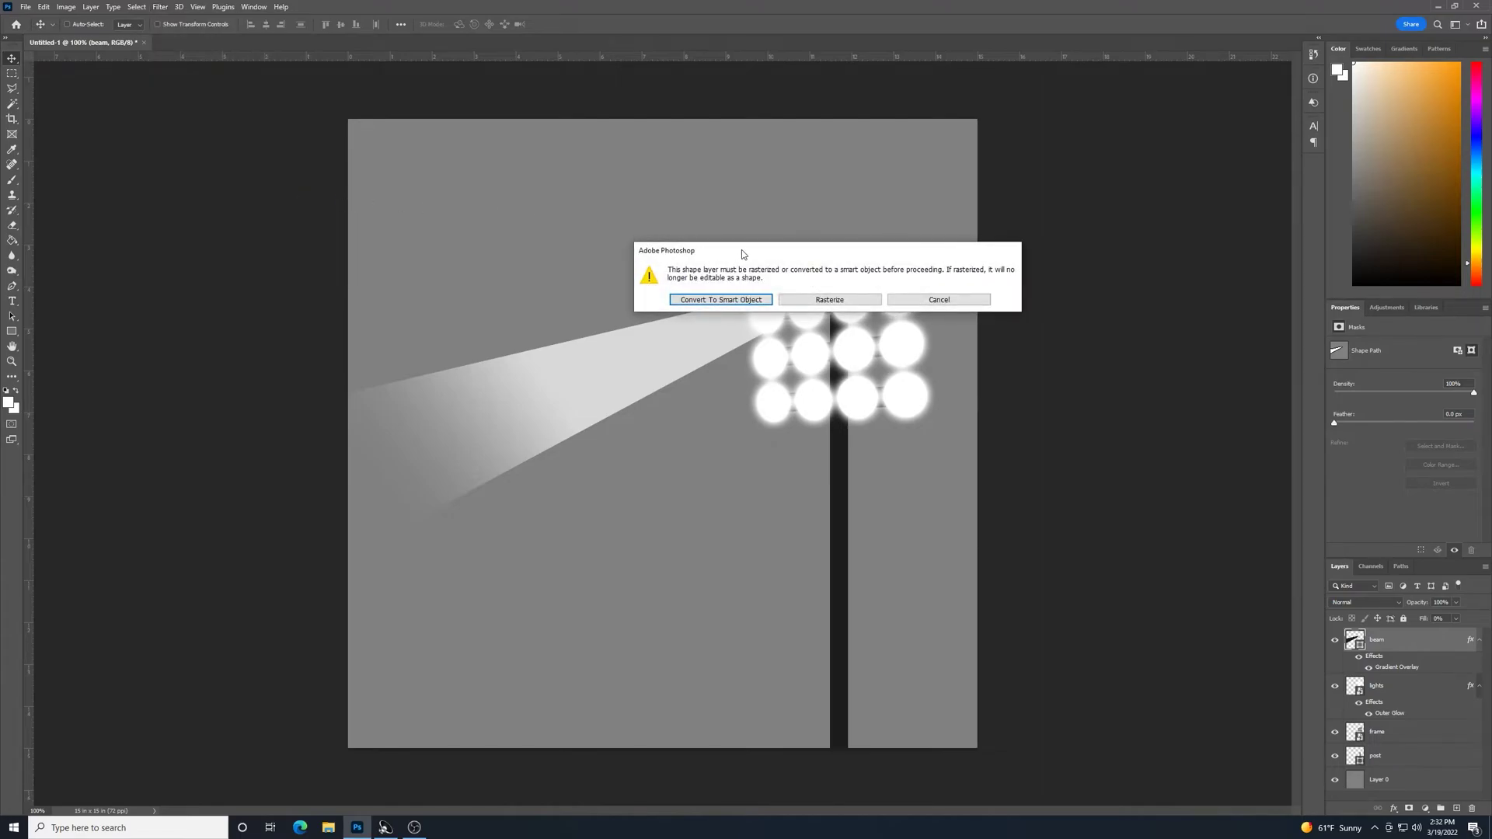
left_click(712, 300)
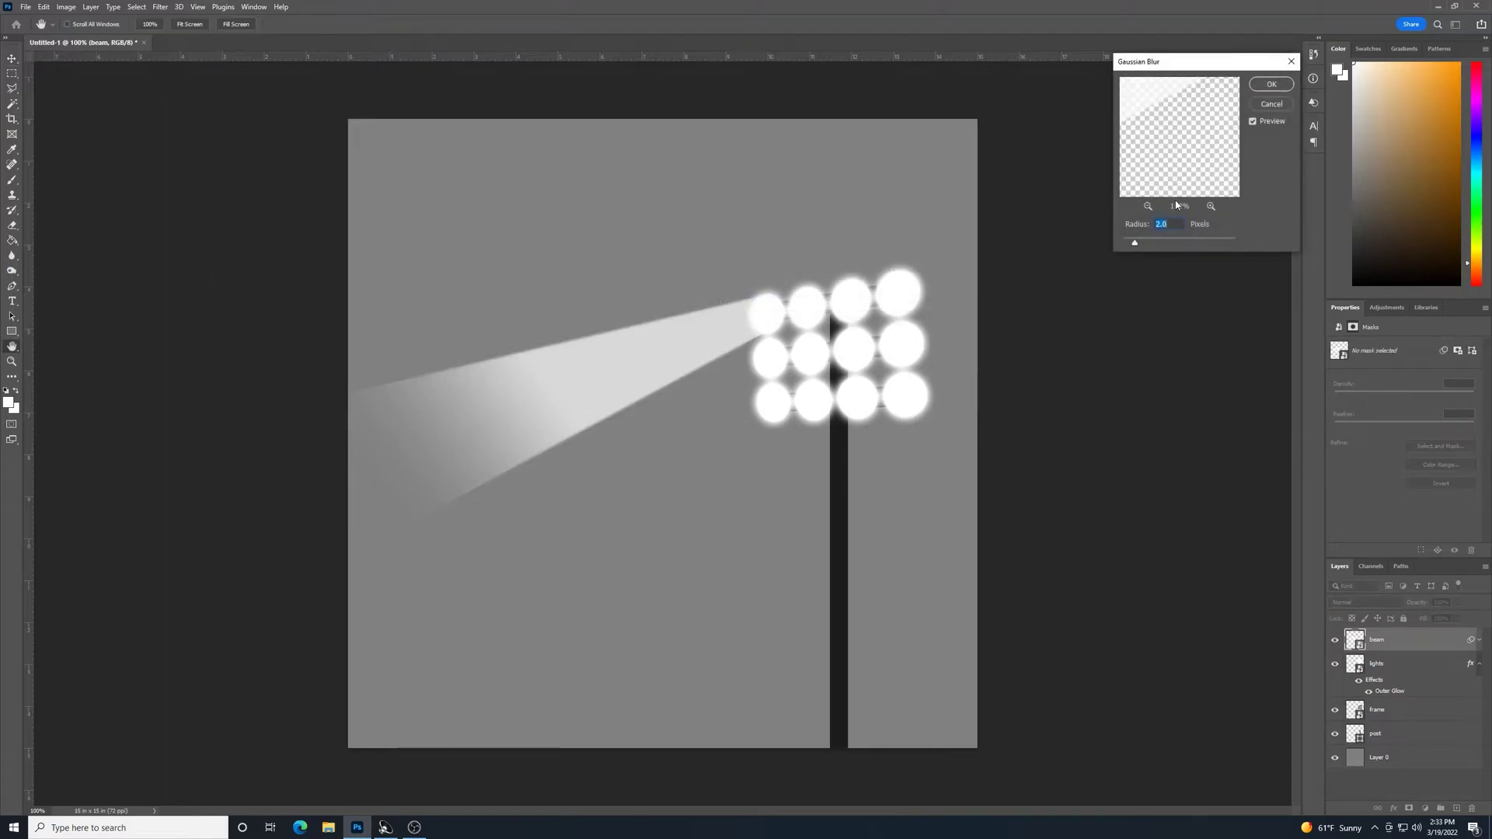
left_click_drag(1134, 246, 1141, 244)
left_click(1270, 85)
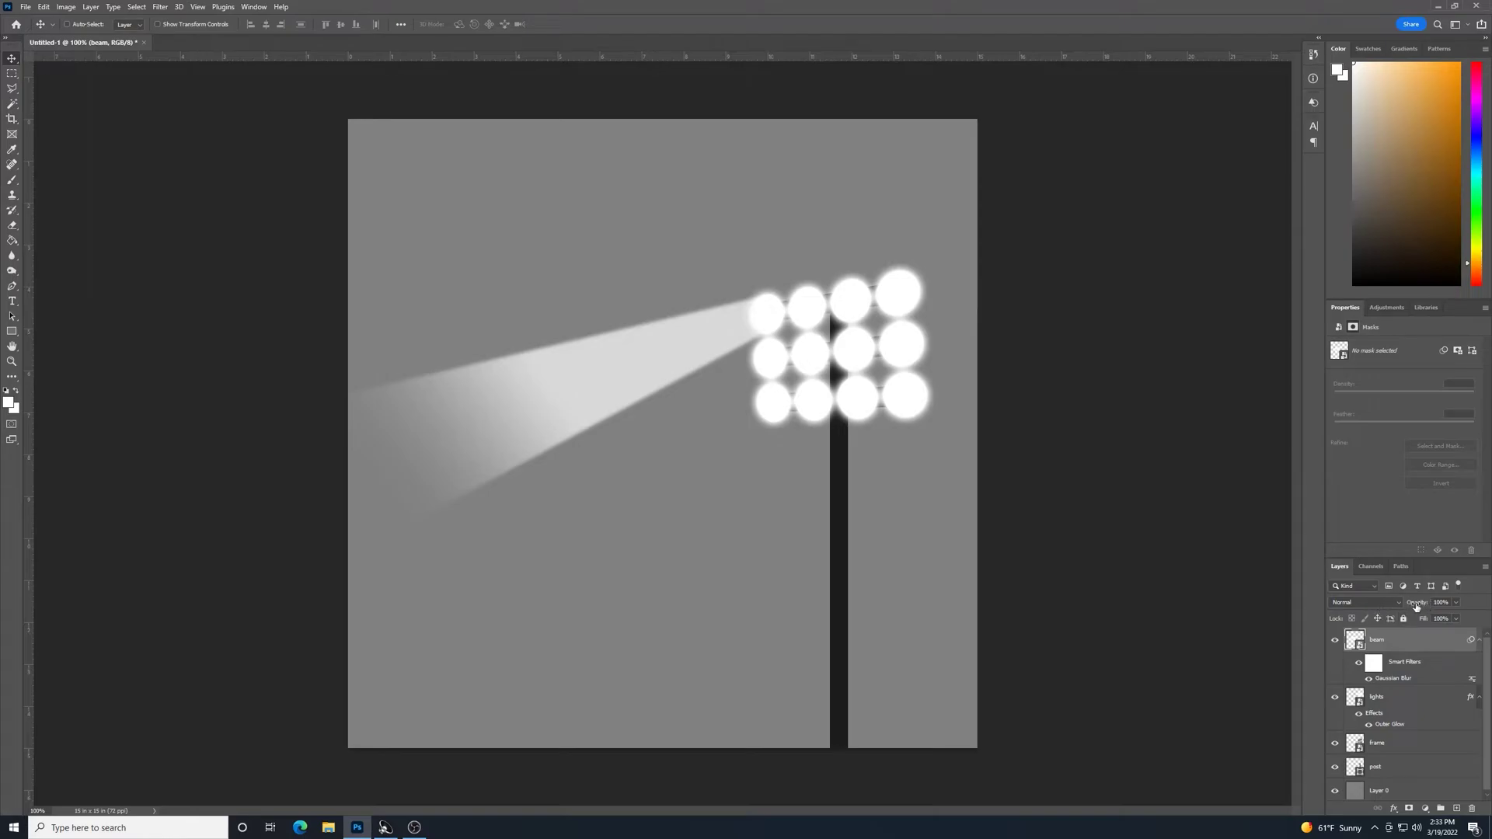
Duplicate the beam twice, moving each copy lower to fan out
right_click(1371, 640)
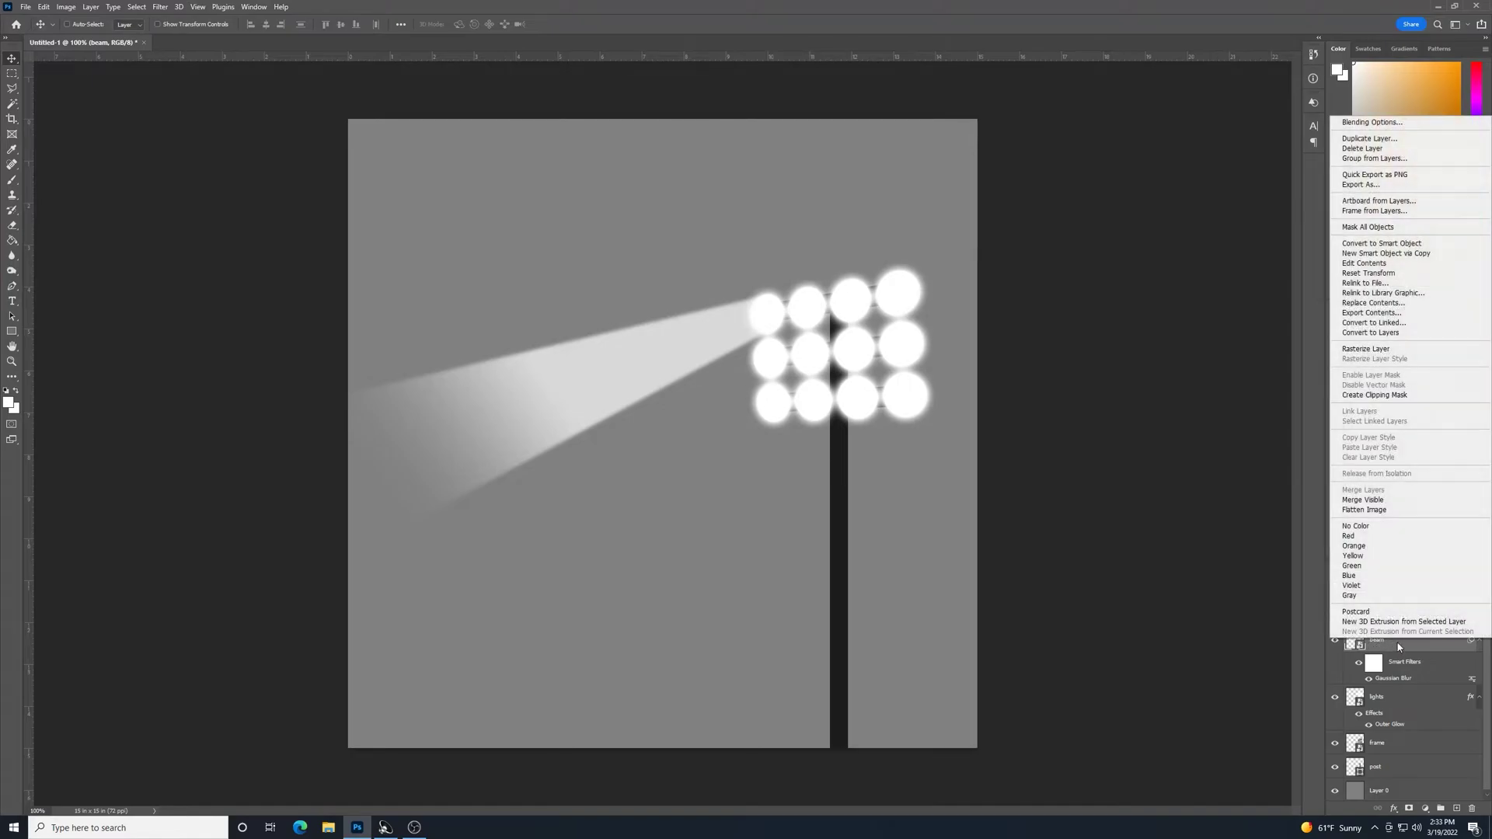
left_click(1369, 138)
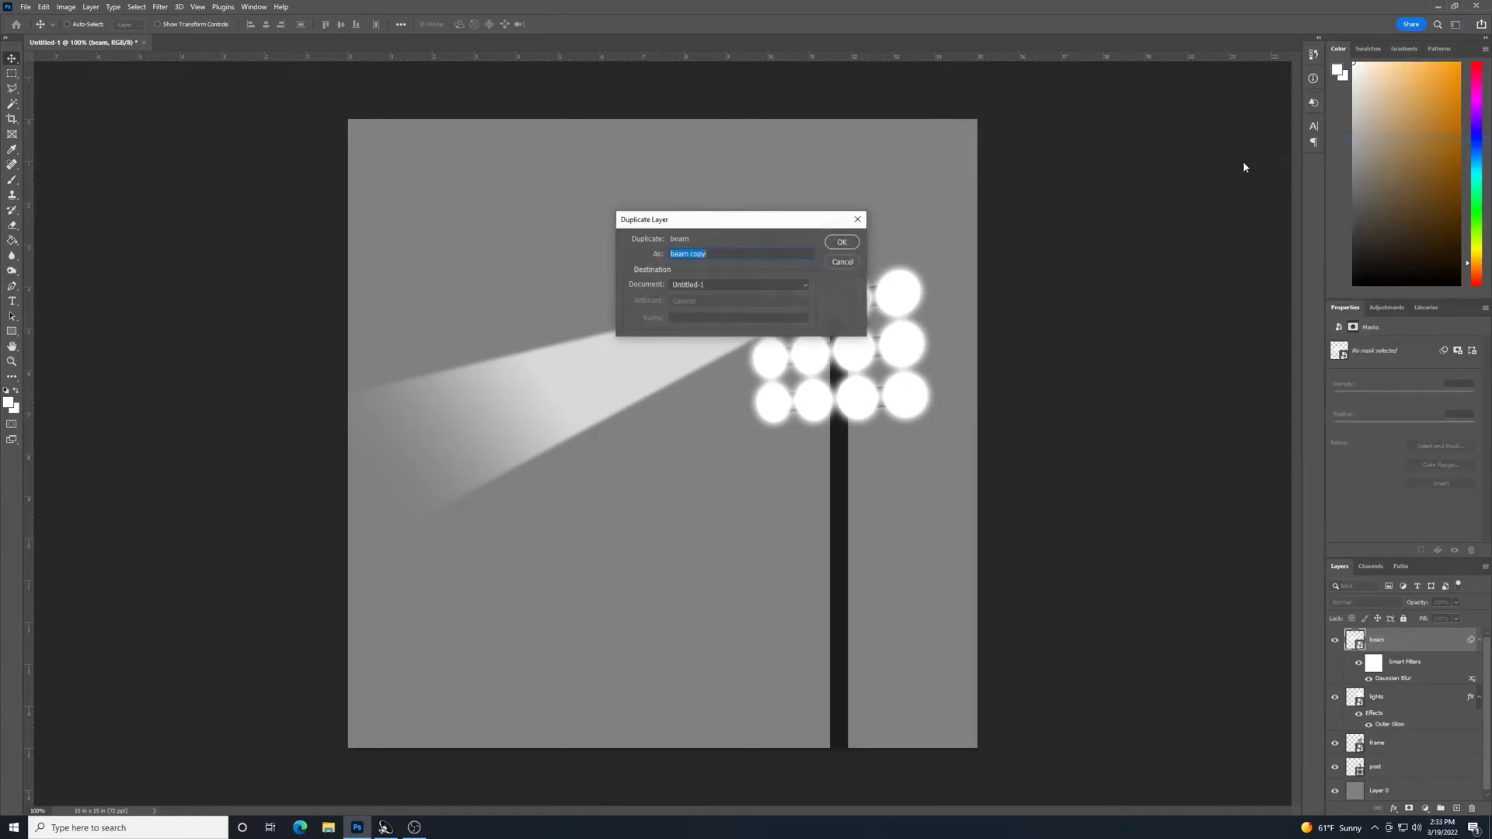
left_click(842, 243)
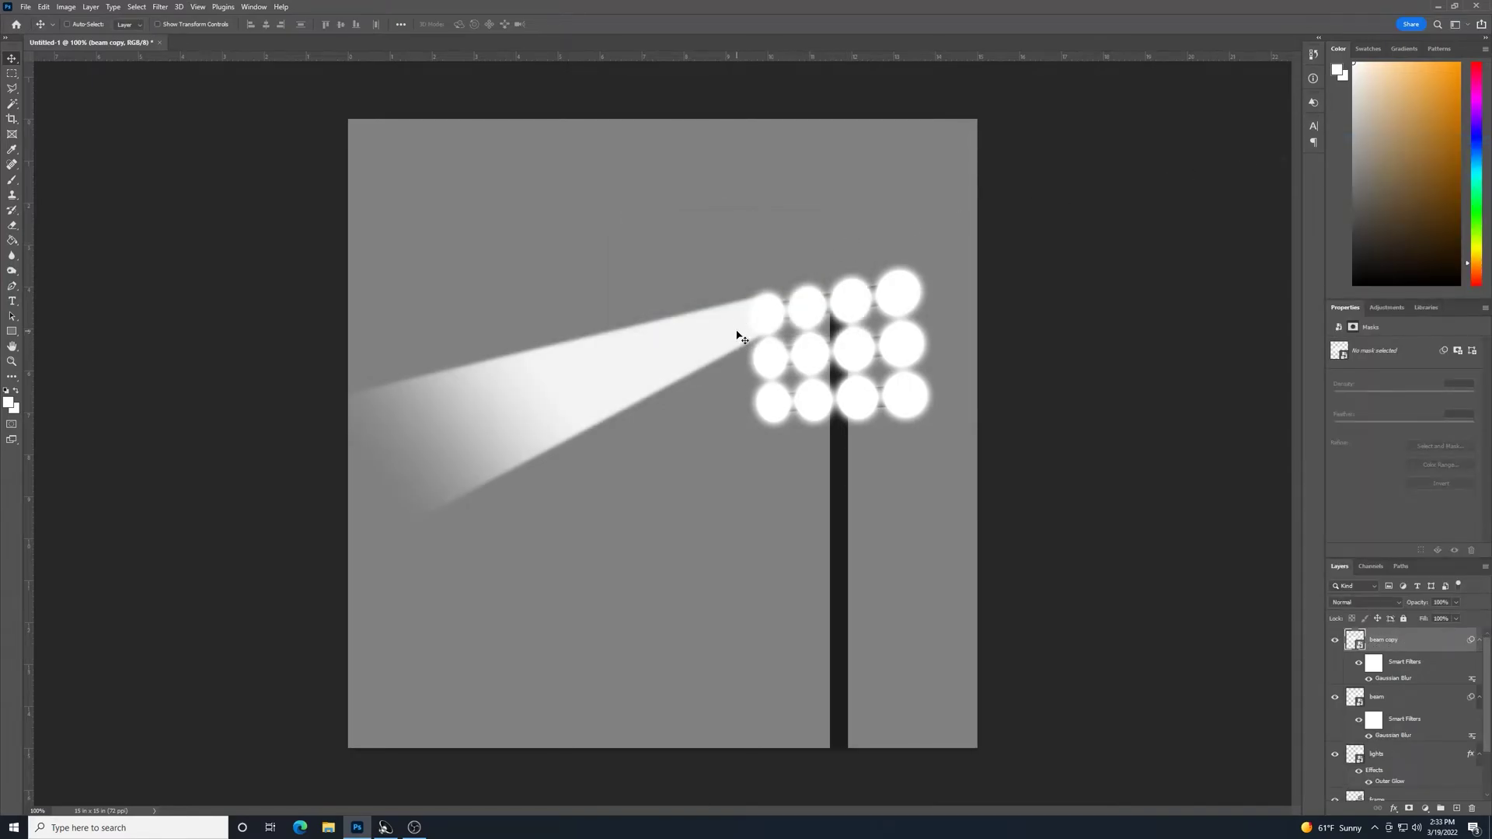
left_click_drag(745, 333, 753, 380)
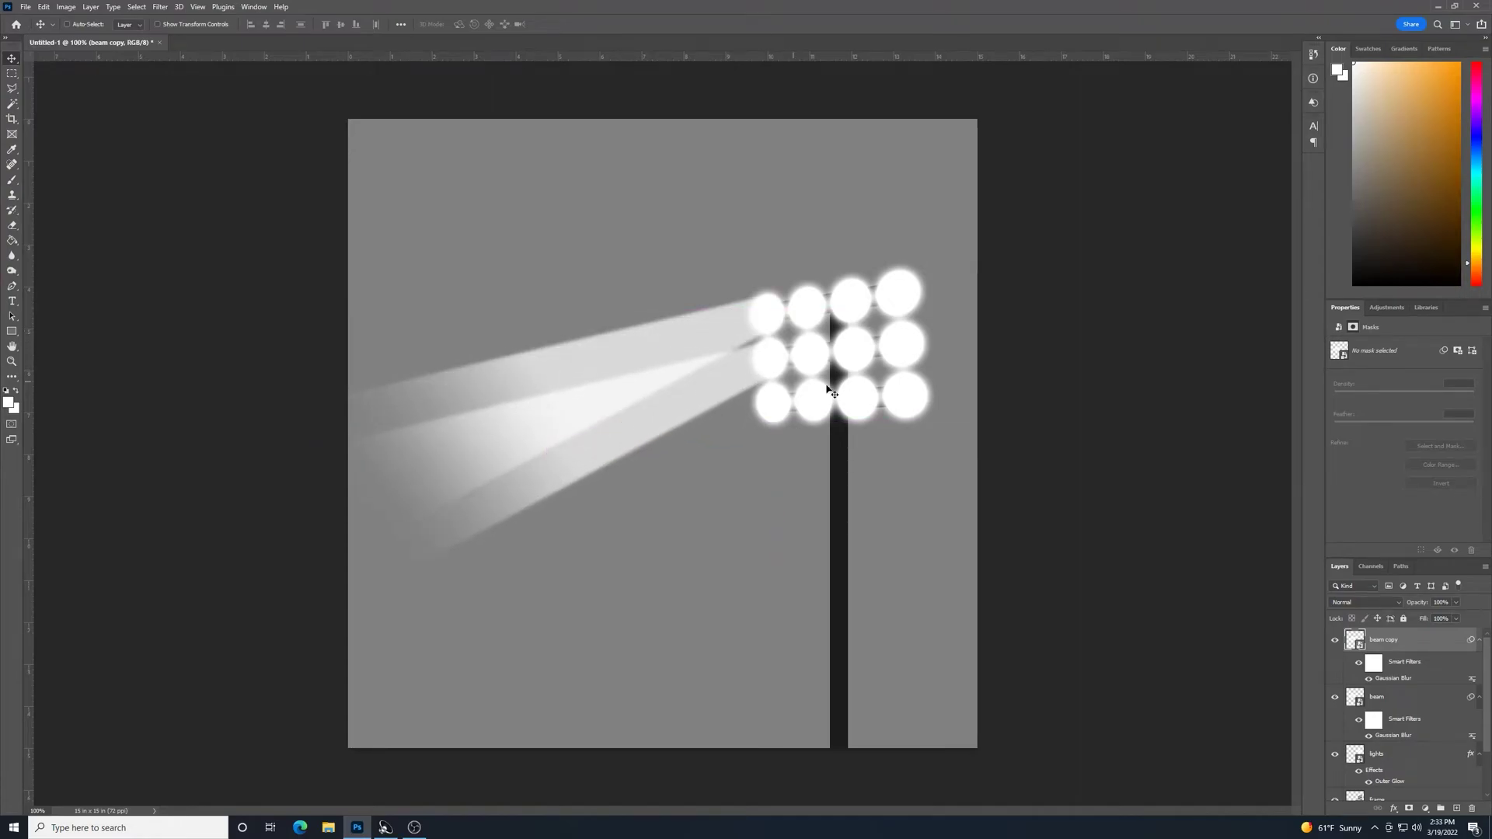
right_click(1436, 645)
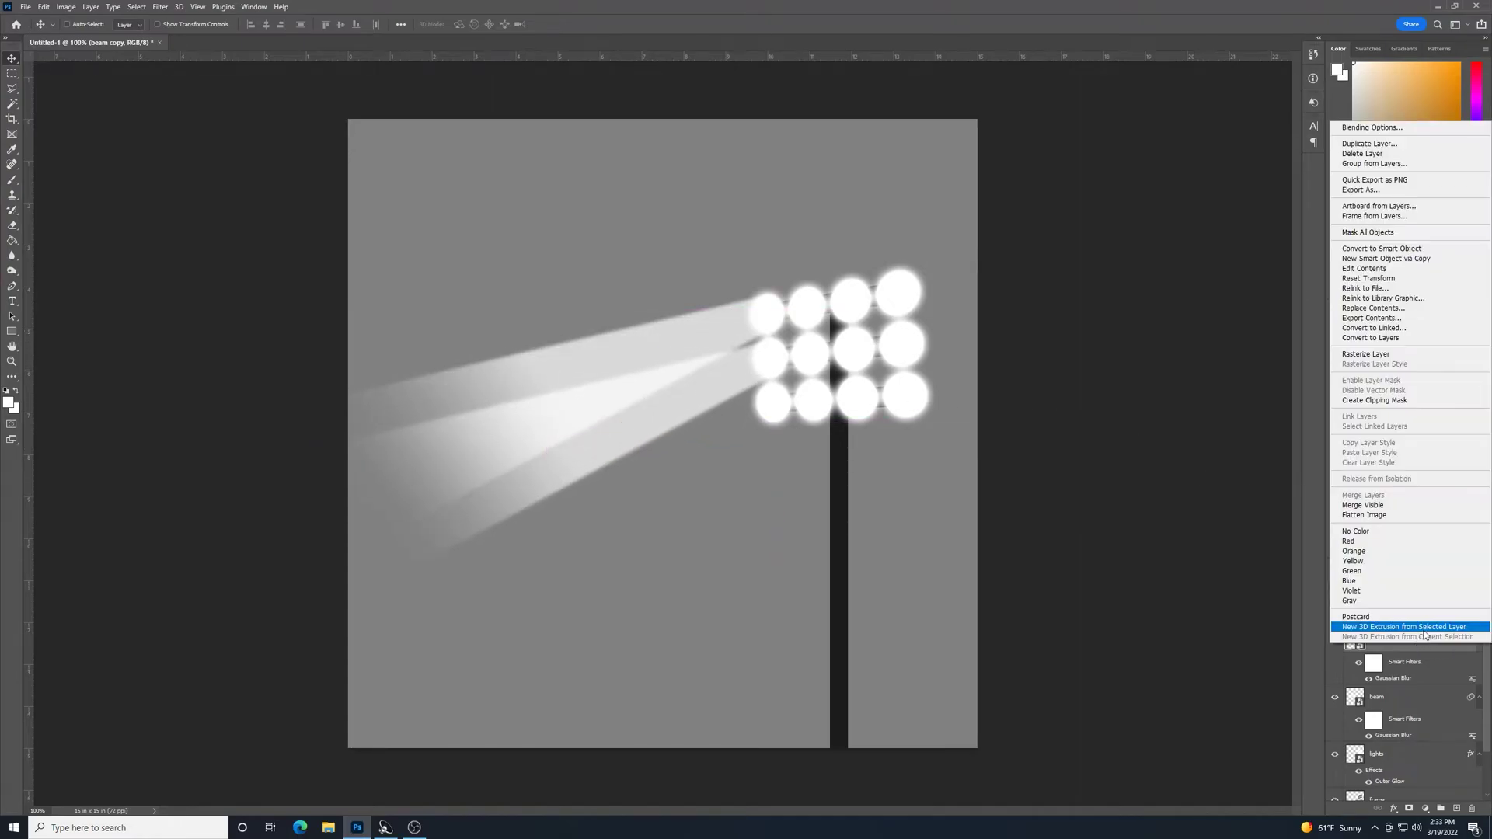
left_click(1398, 149)
left_click(846, 243)
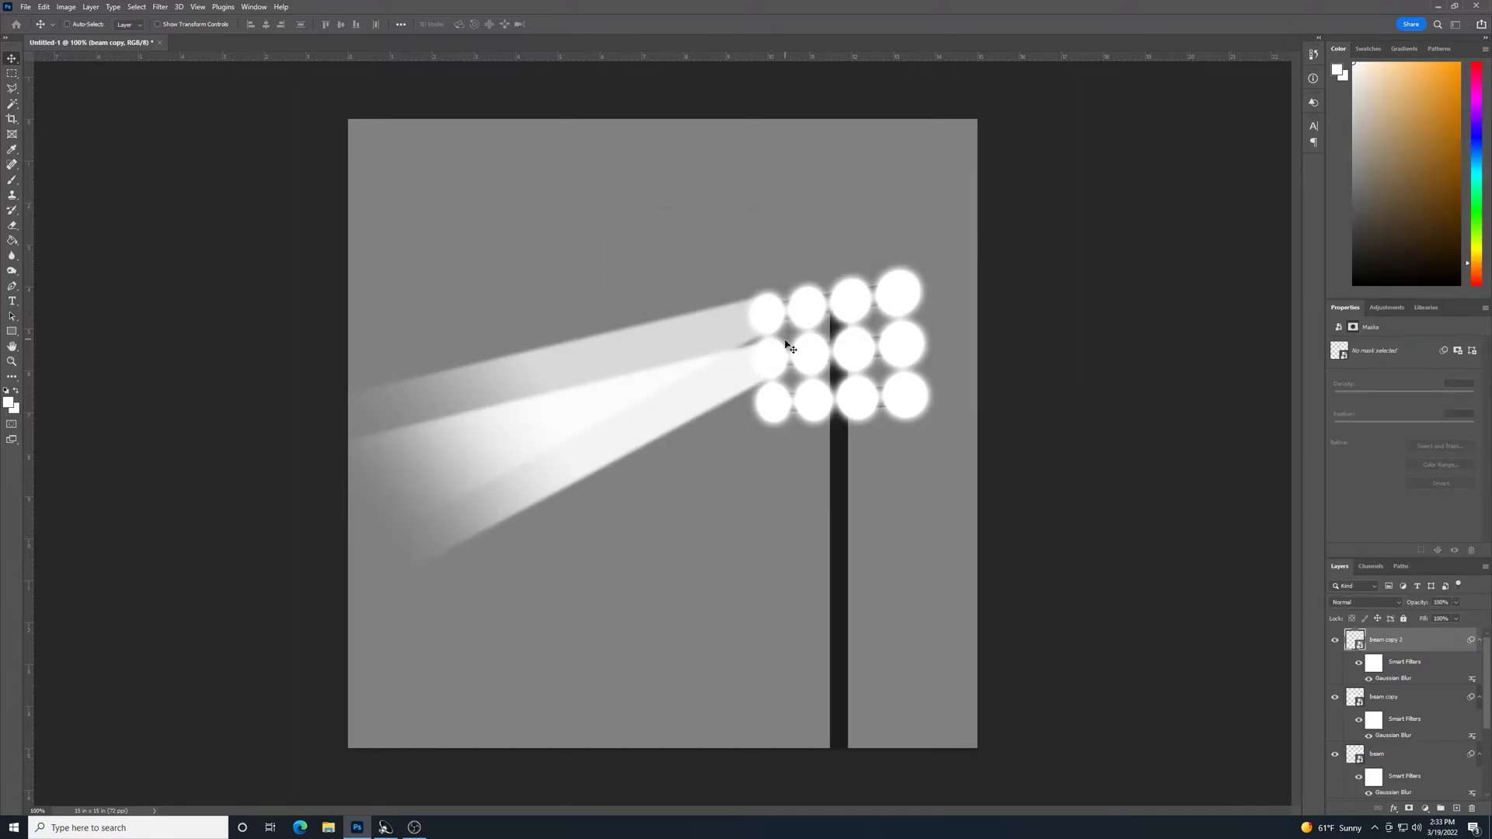
left_click_drag(789, 347, 797, 390)
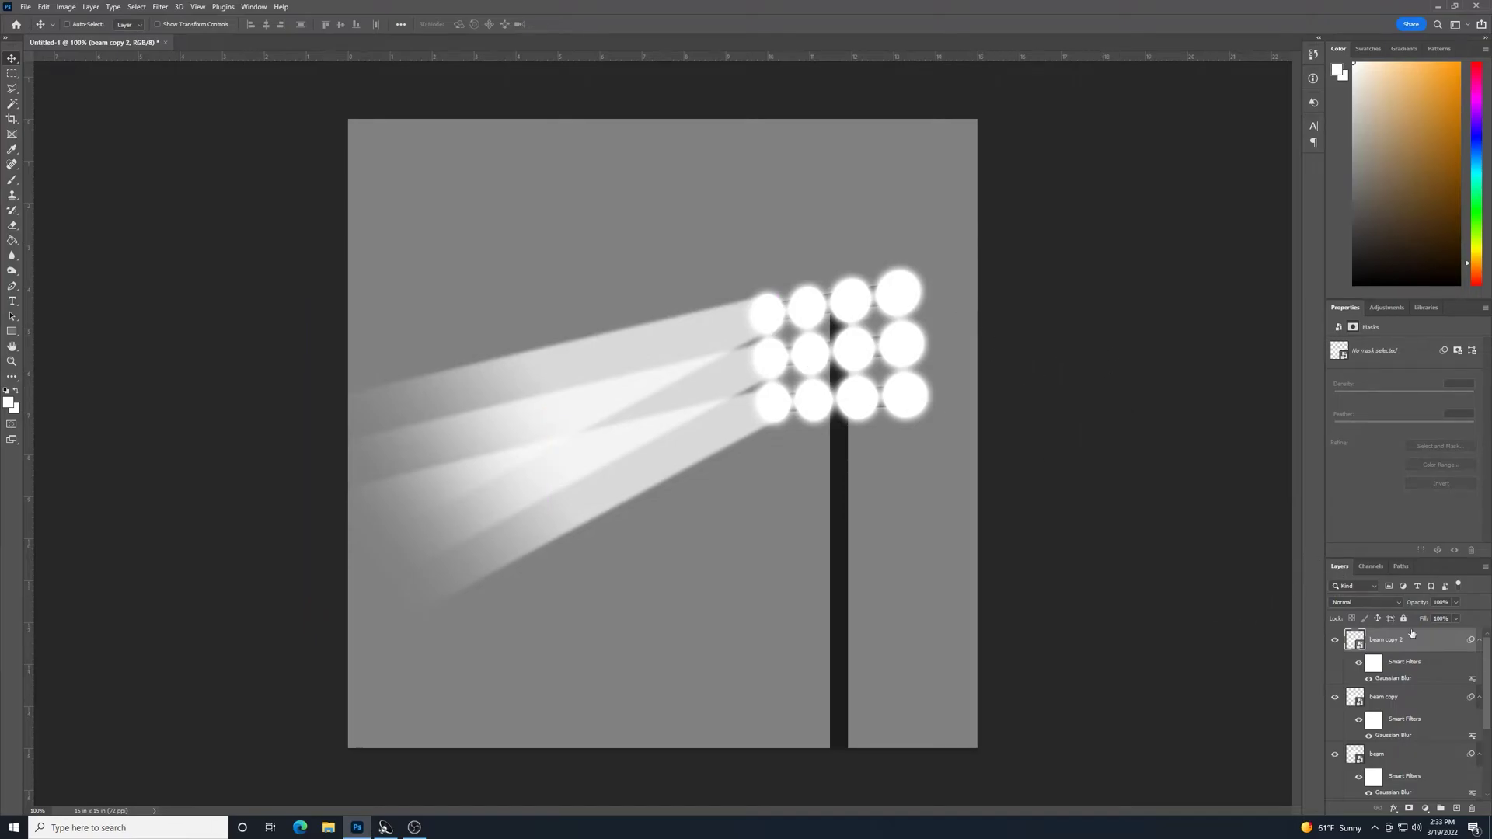
Duplicate all three beams together and offset the new copies from the originals
left_click(1424, 757, "shift")
right_click(1423, 756)
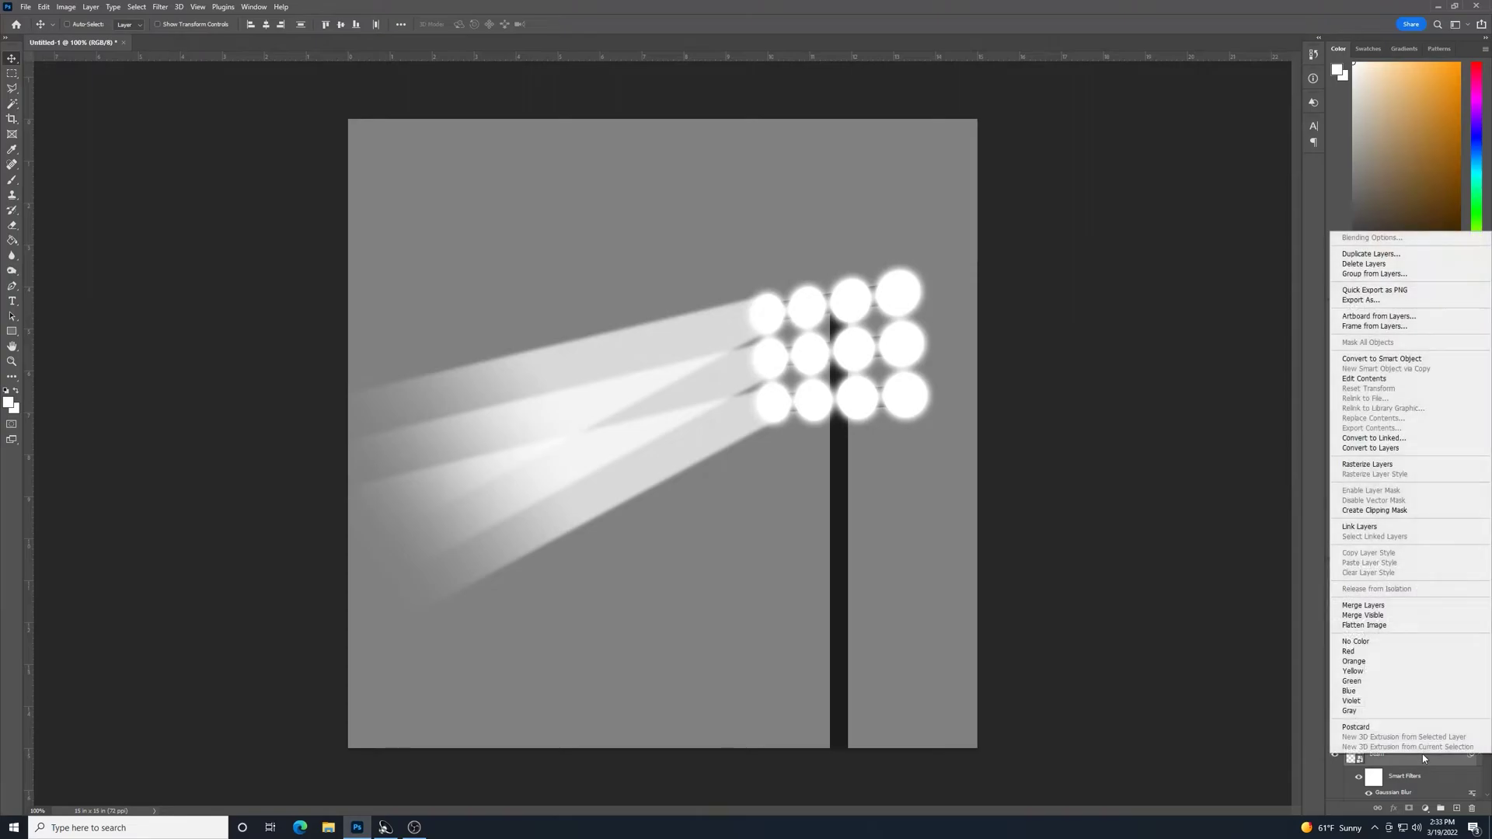
left_click(1409, 256)
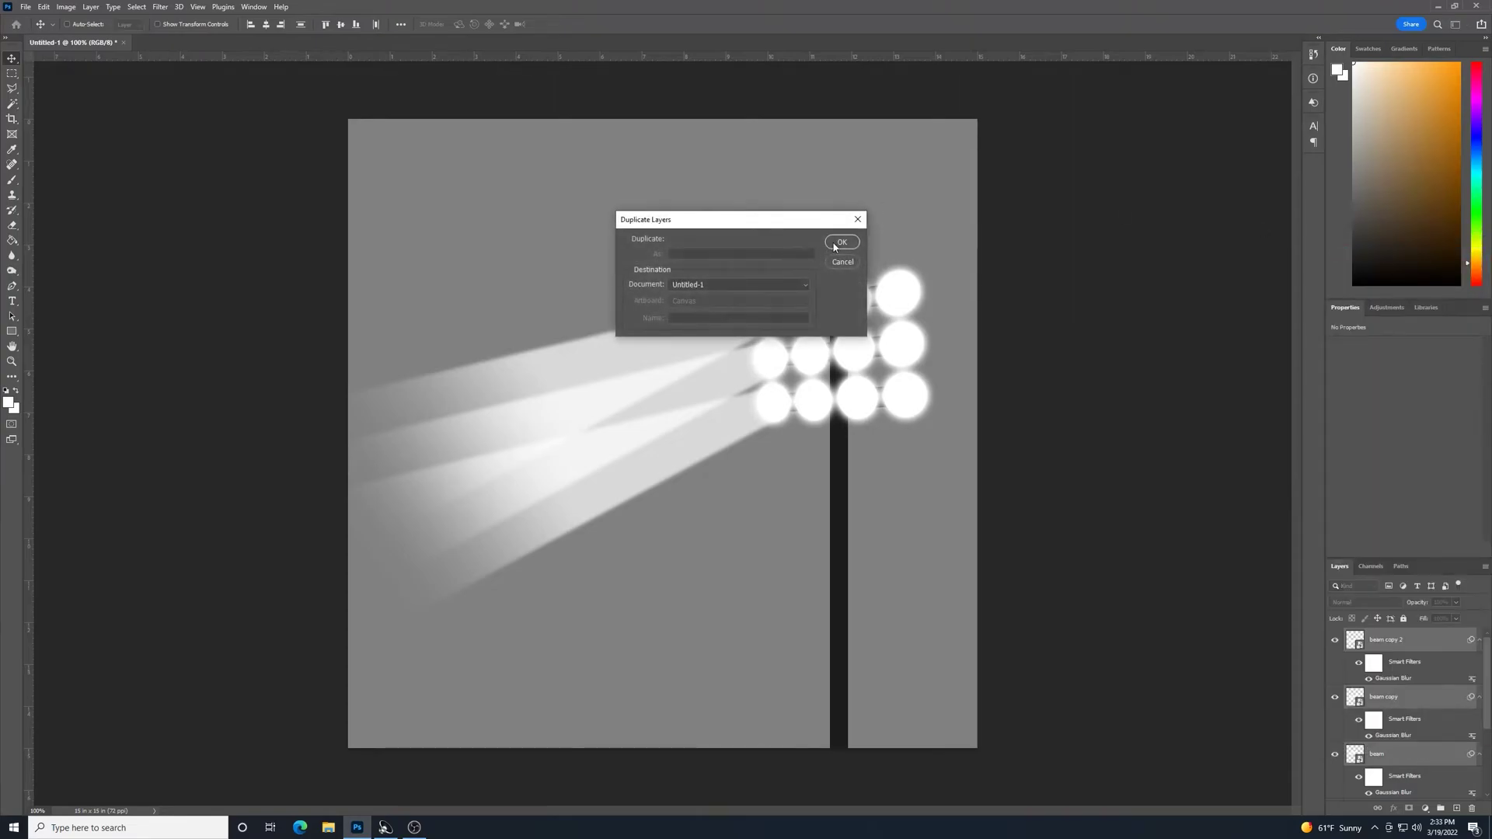
left_click(836, 247)
left_click_drag(653, 396, 744, 369)
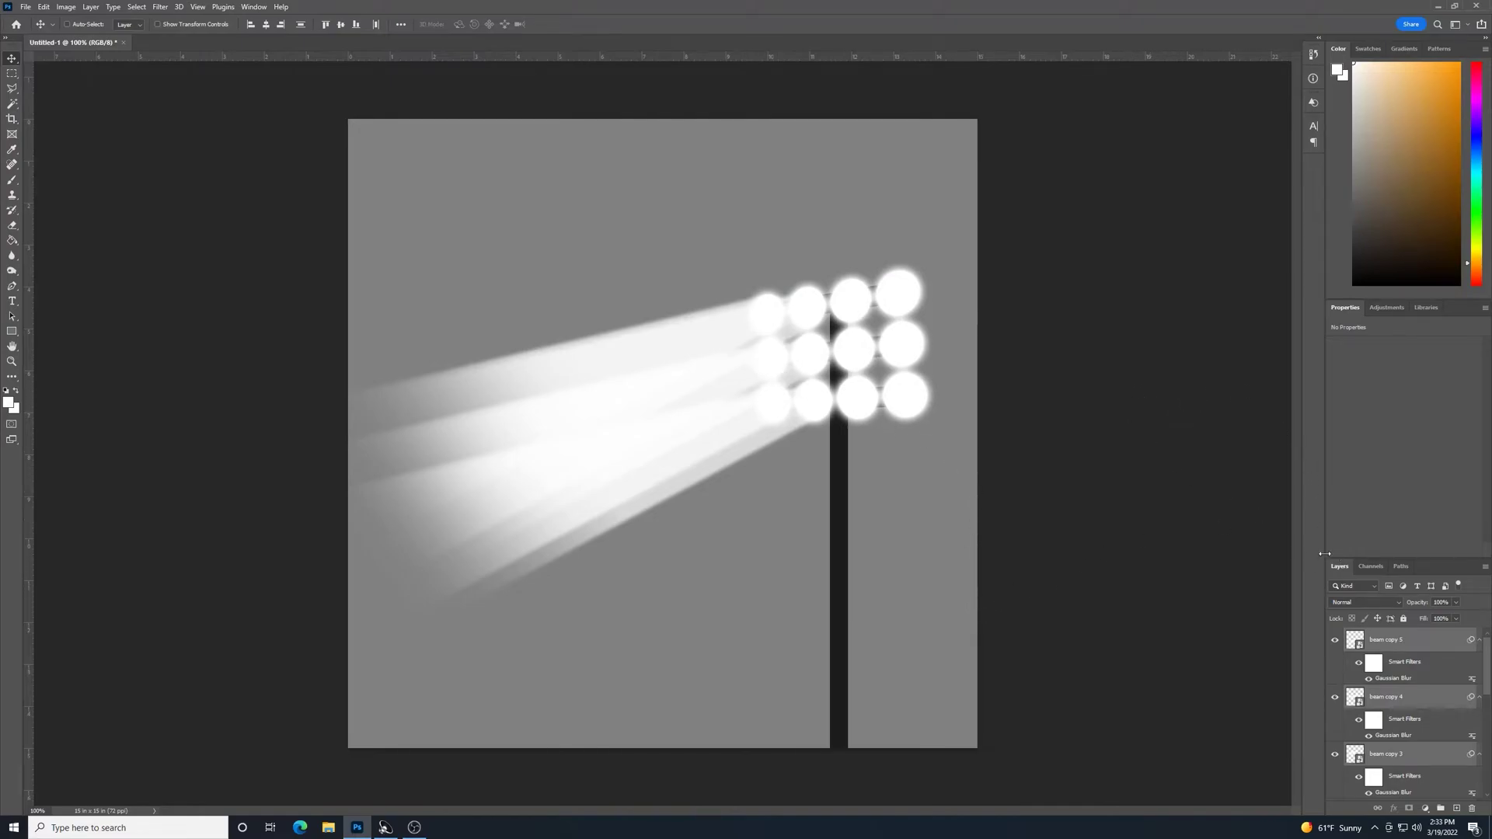
Dim the beams, lowering beam, beam copy and beam copy 2 to about 22% opacity
left_click(1456, 603)
left_click_drag(1457, 617, 1436, 621)
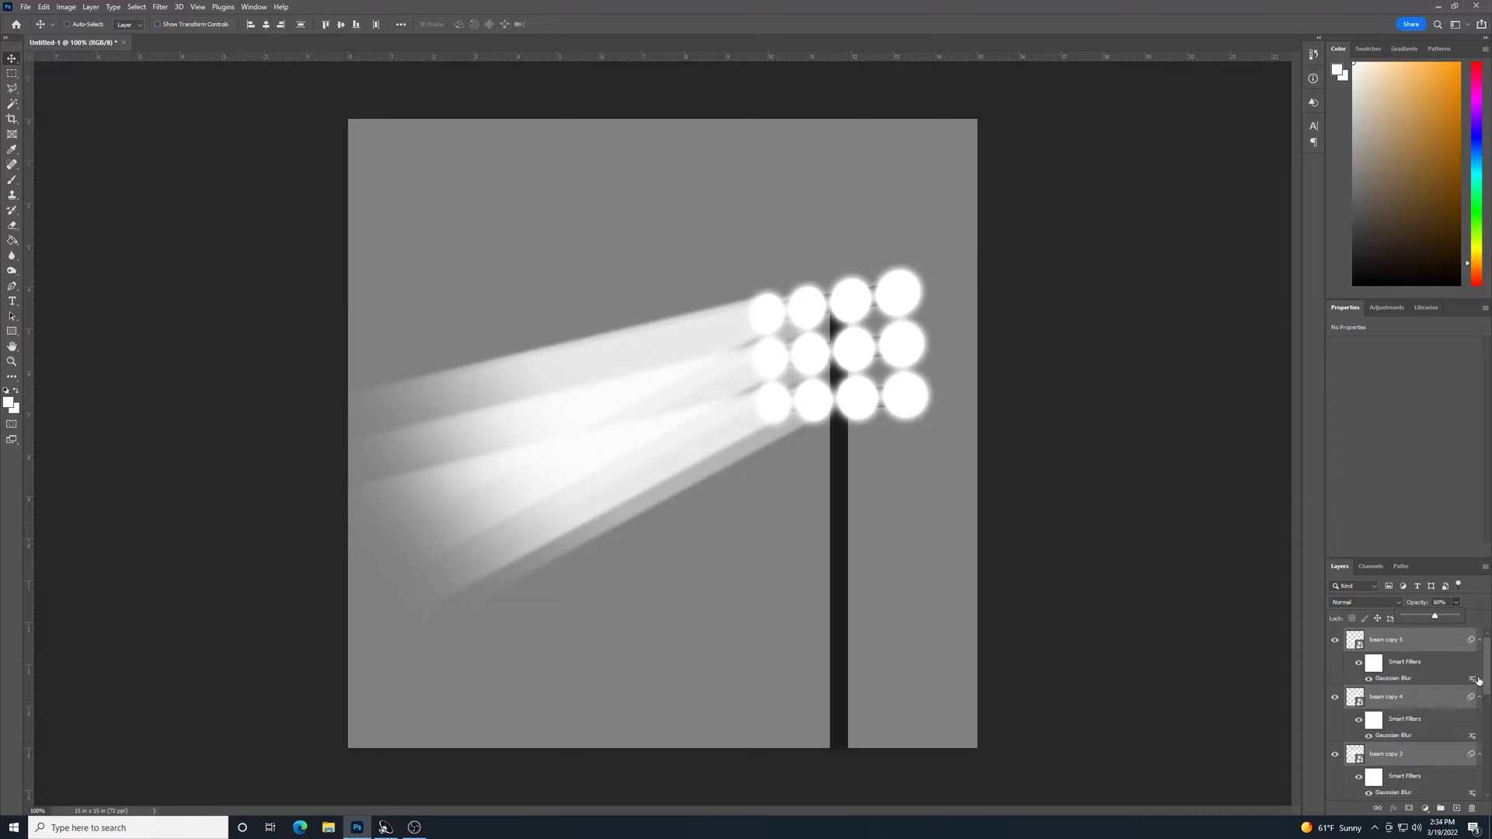
scroll(1488, 677, "down", 3)
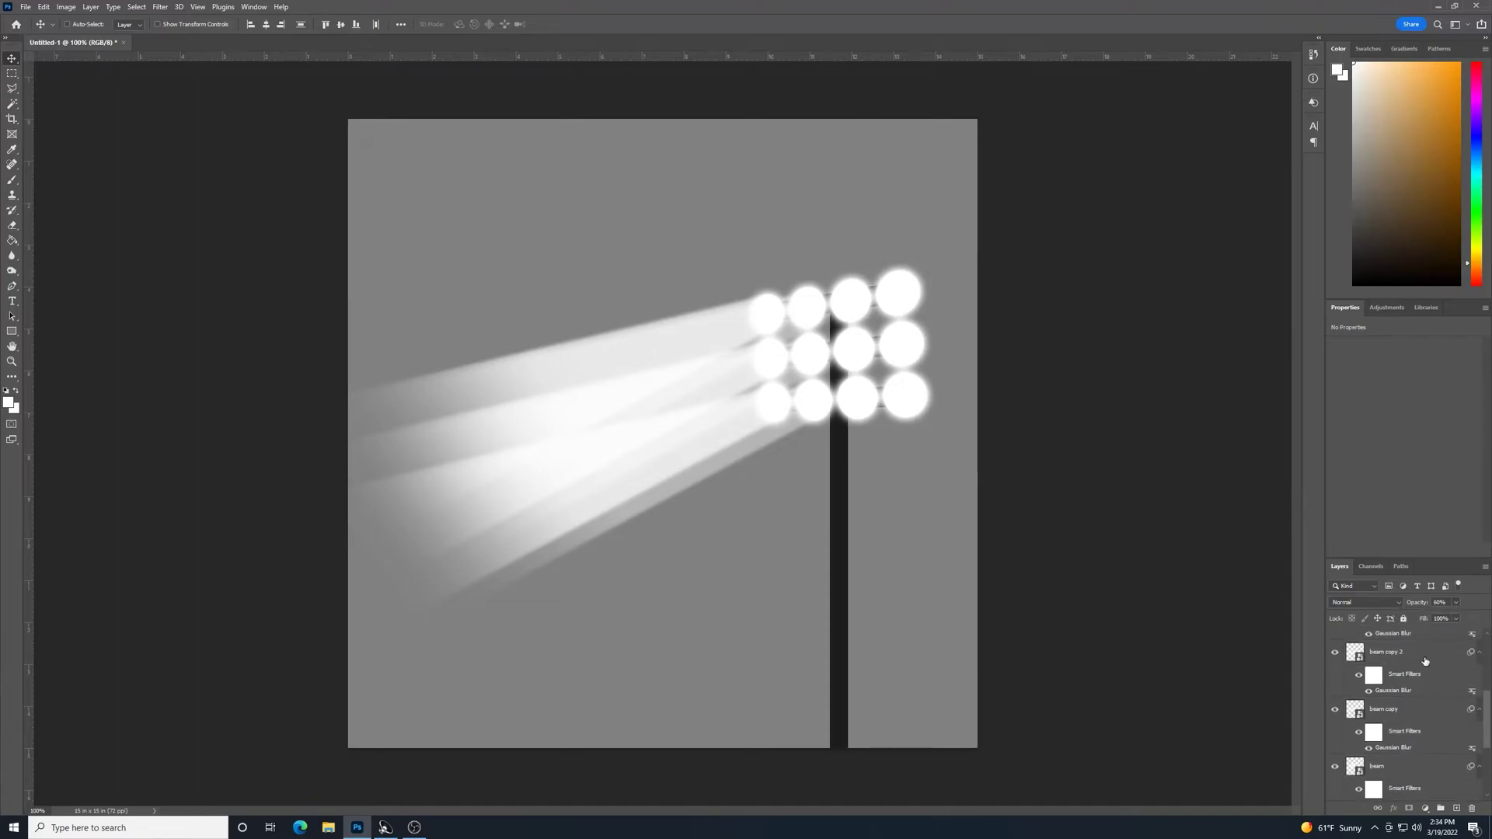
left_click(1425, 653)
left_click(1422, 769, "shift")
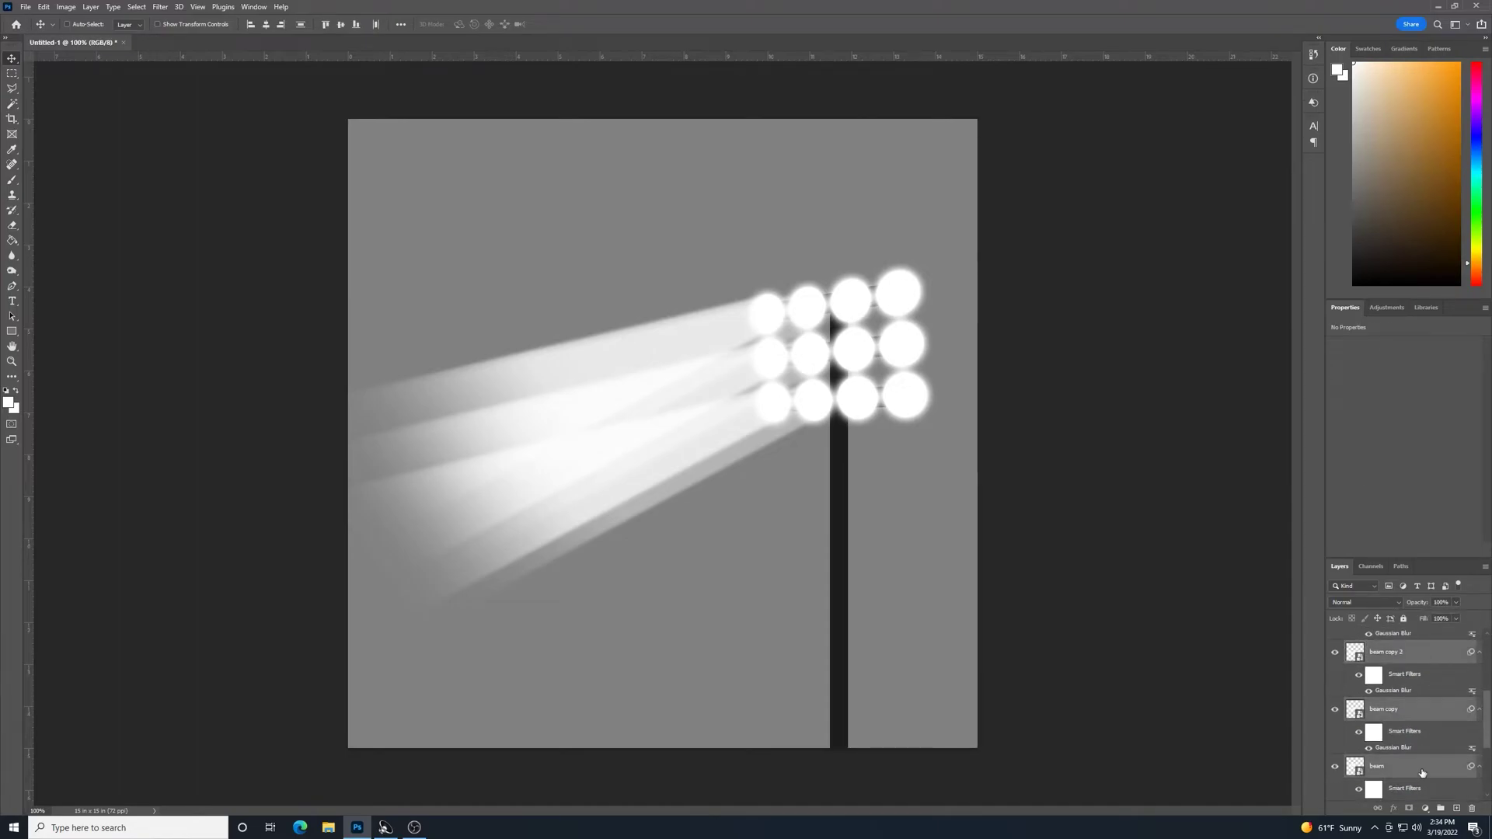
left_click(1454, 603)
left_click_drag(1454, 620, 1421, 619)
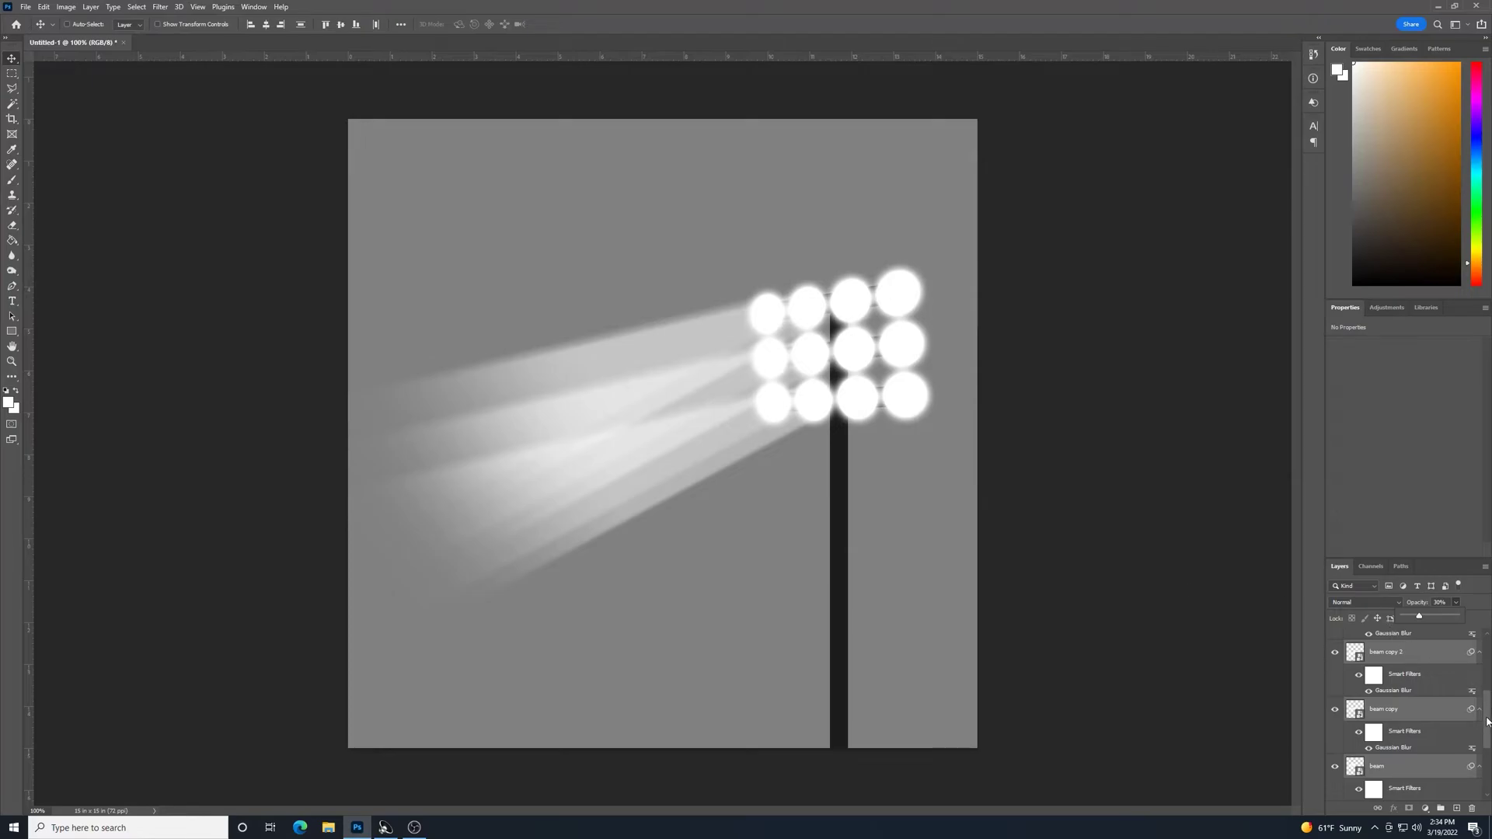
Select beam copies 3 to 5 and bring up their layer menu
scroll(1479, 661, "up", 5)
left_click(1402, 638)
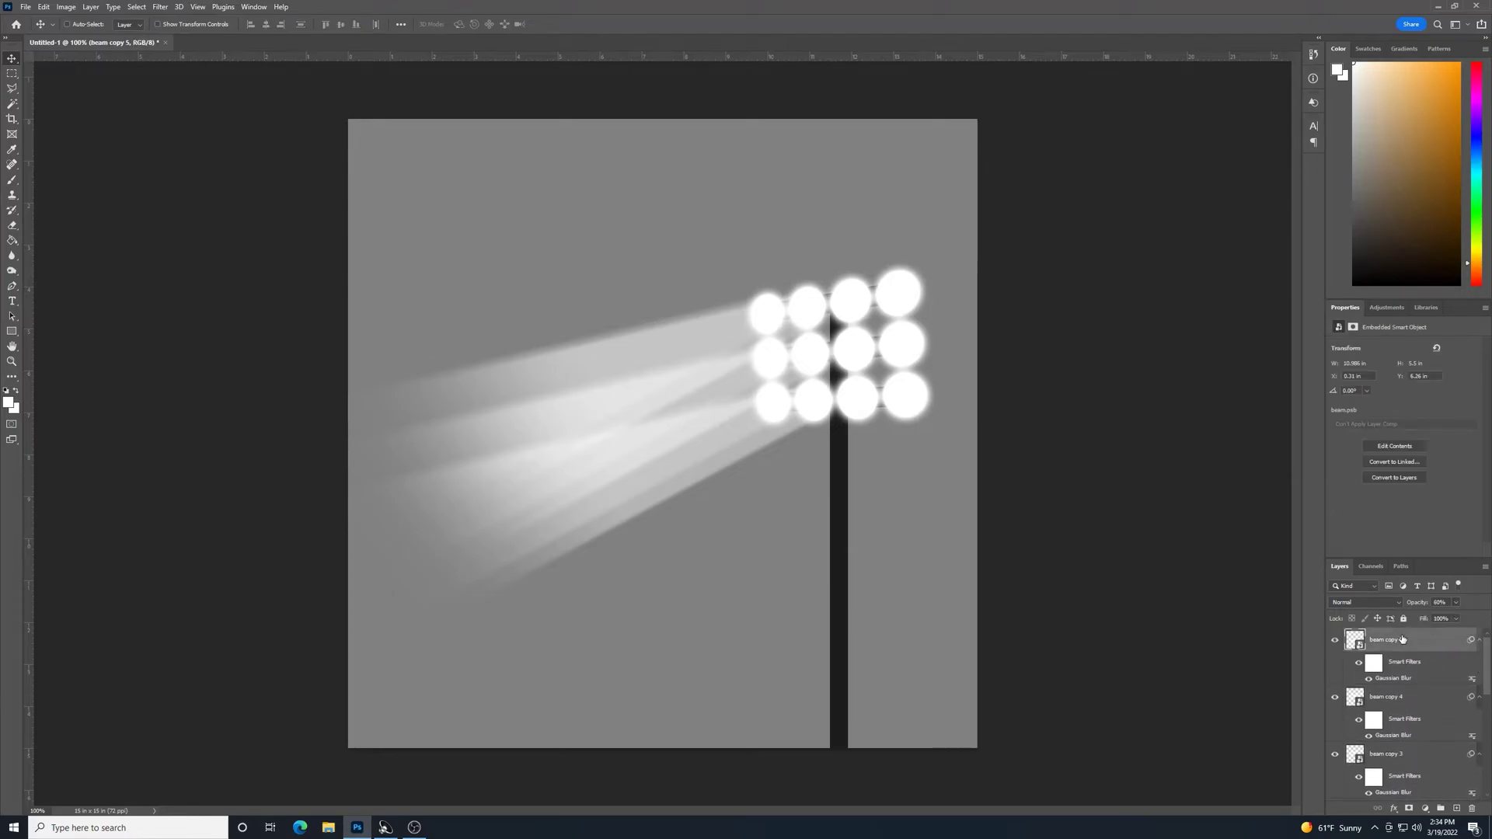
left_click(1424, 758, "shift")
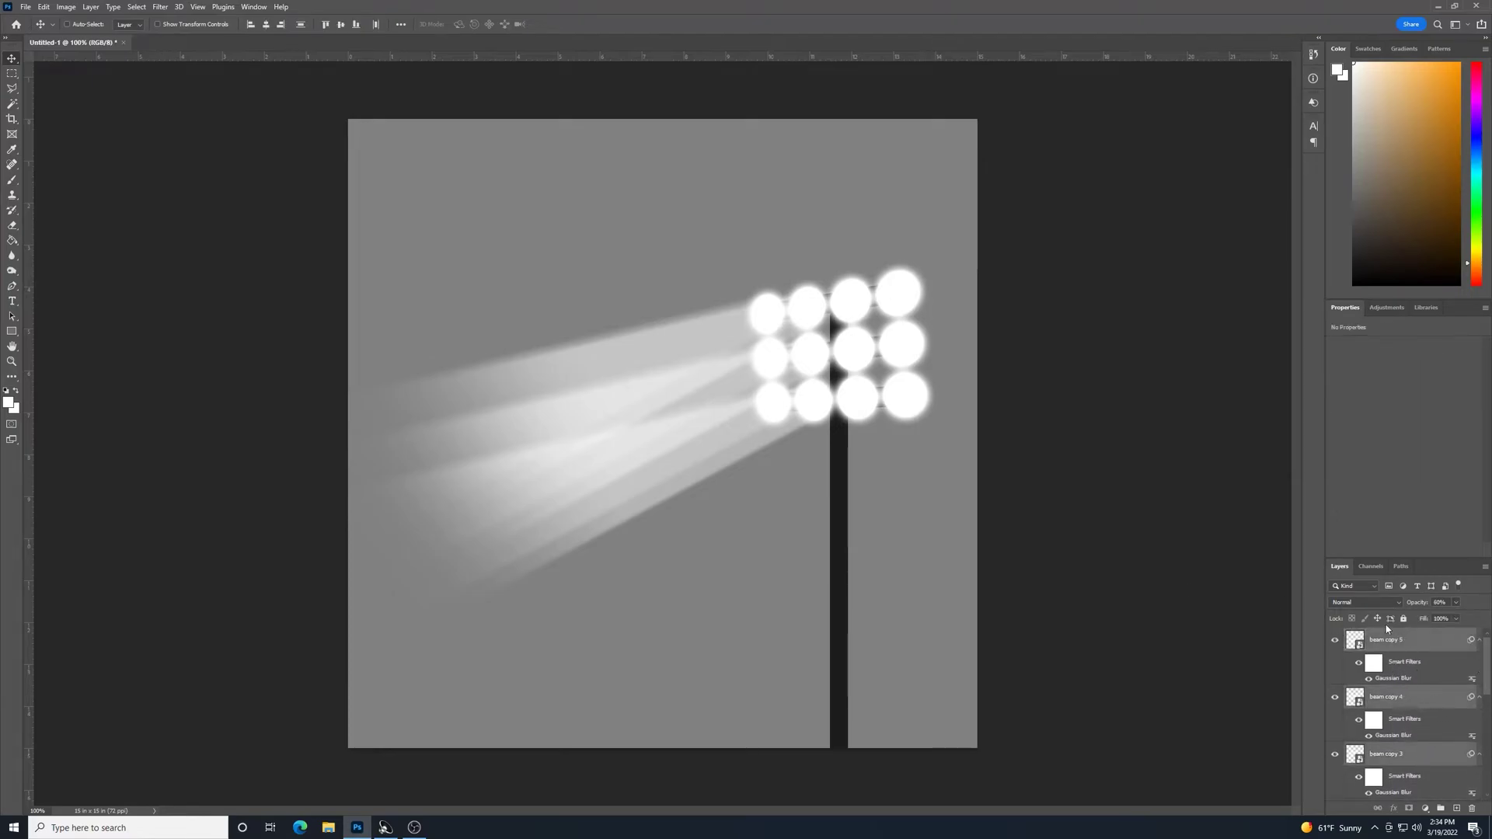
right_click(1424, 641)
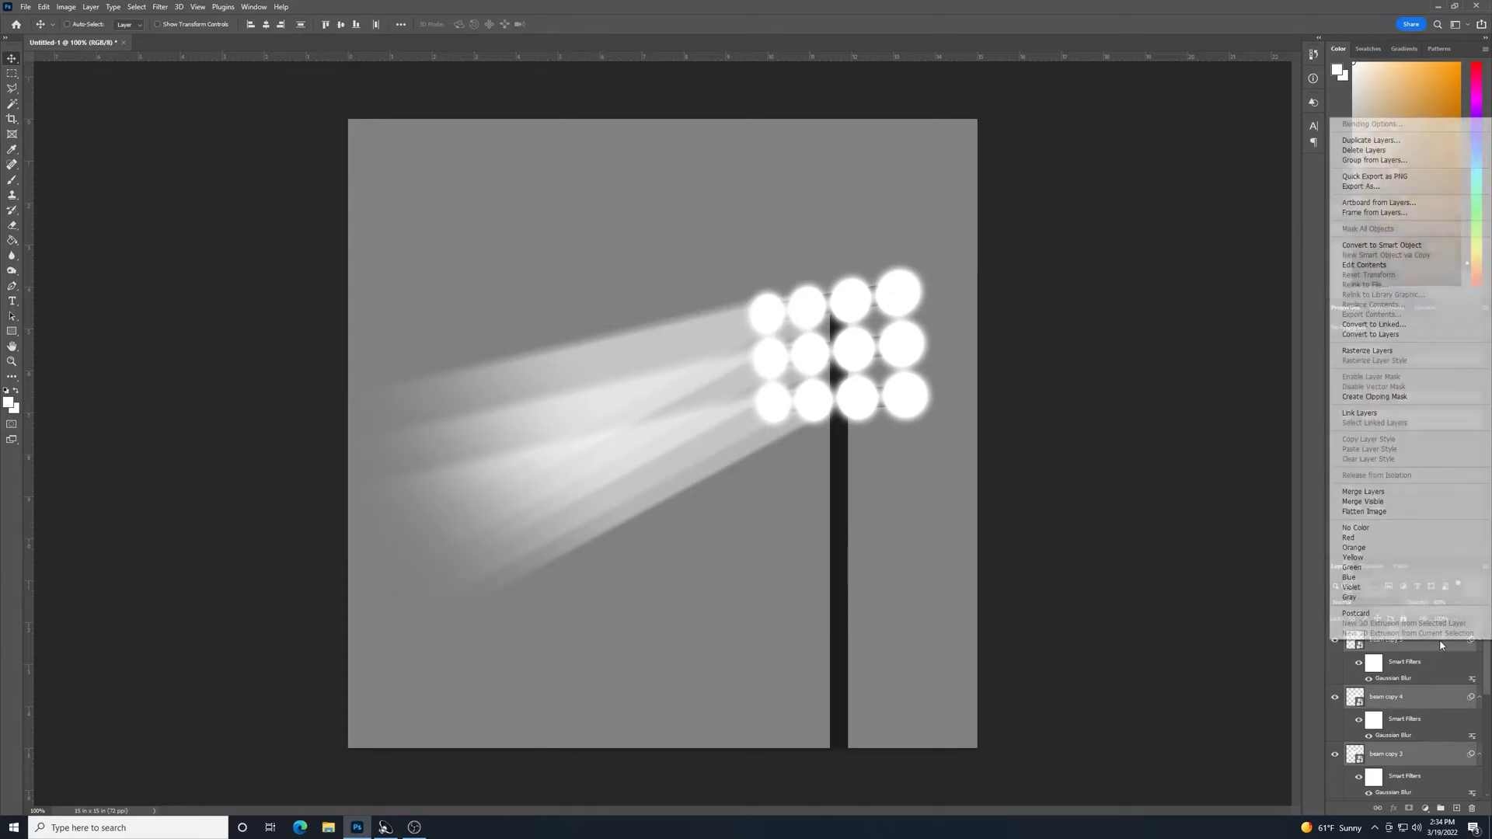
Duplicate beam copies 3–5 into copies 6–8 and reposition them
left_click(1383, 141)
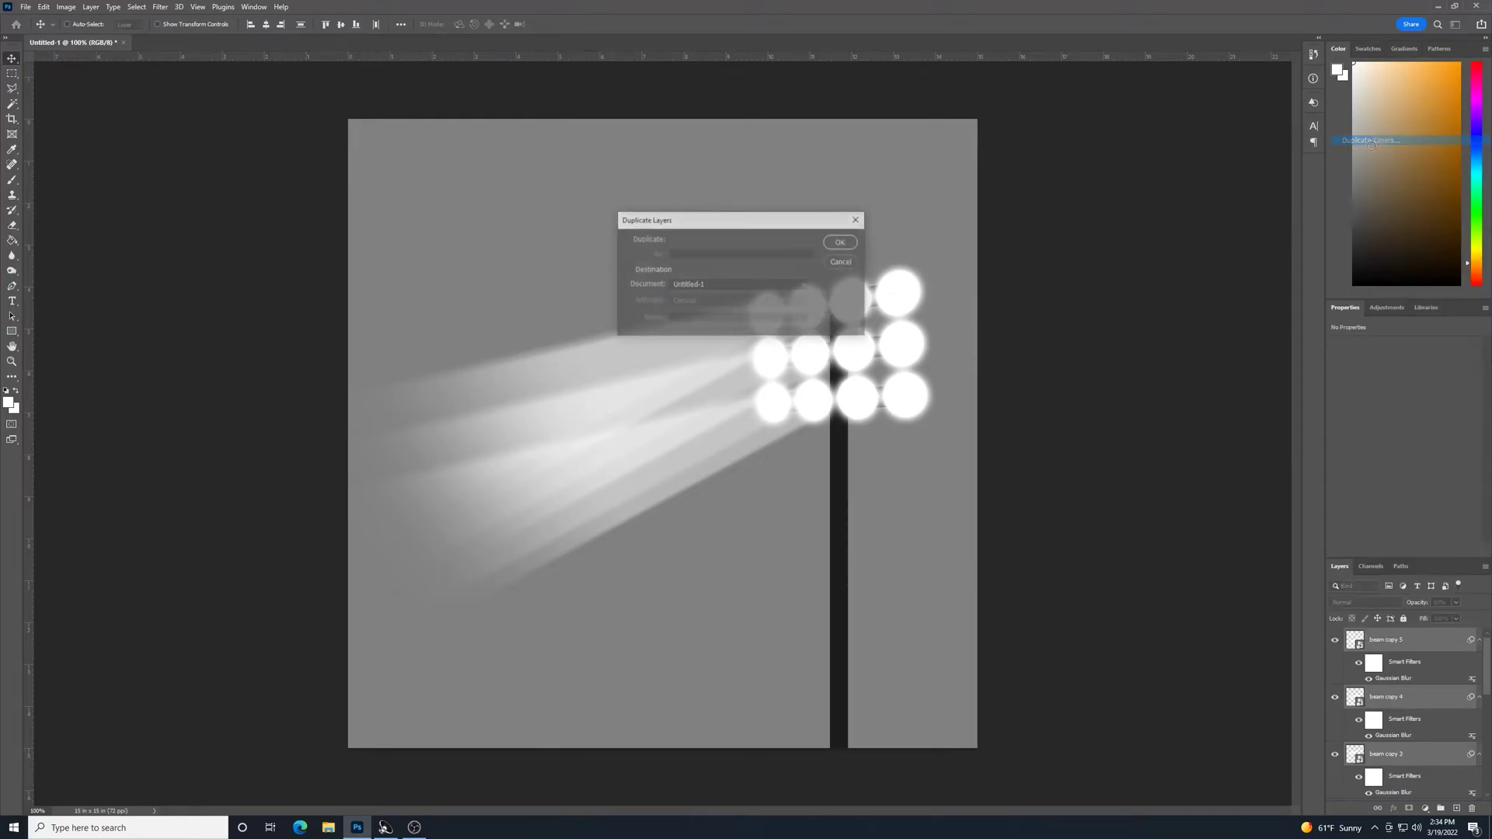
left_click(852, 242)
left_click_drag(816, 323, 822, 356)
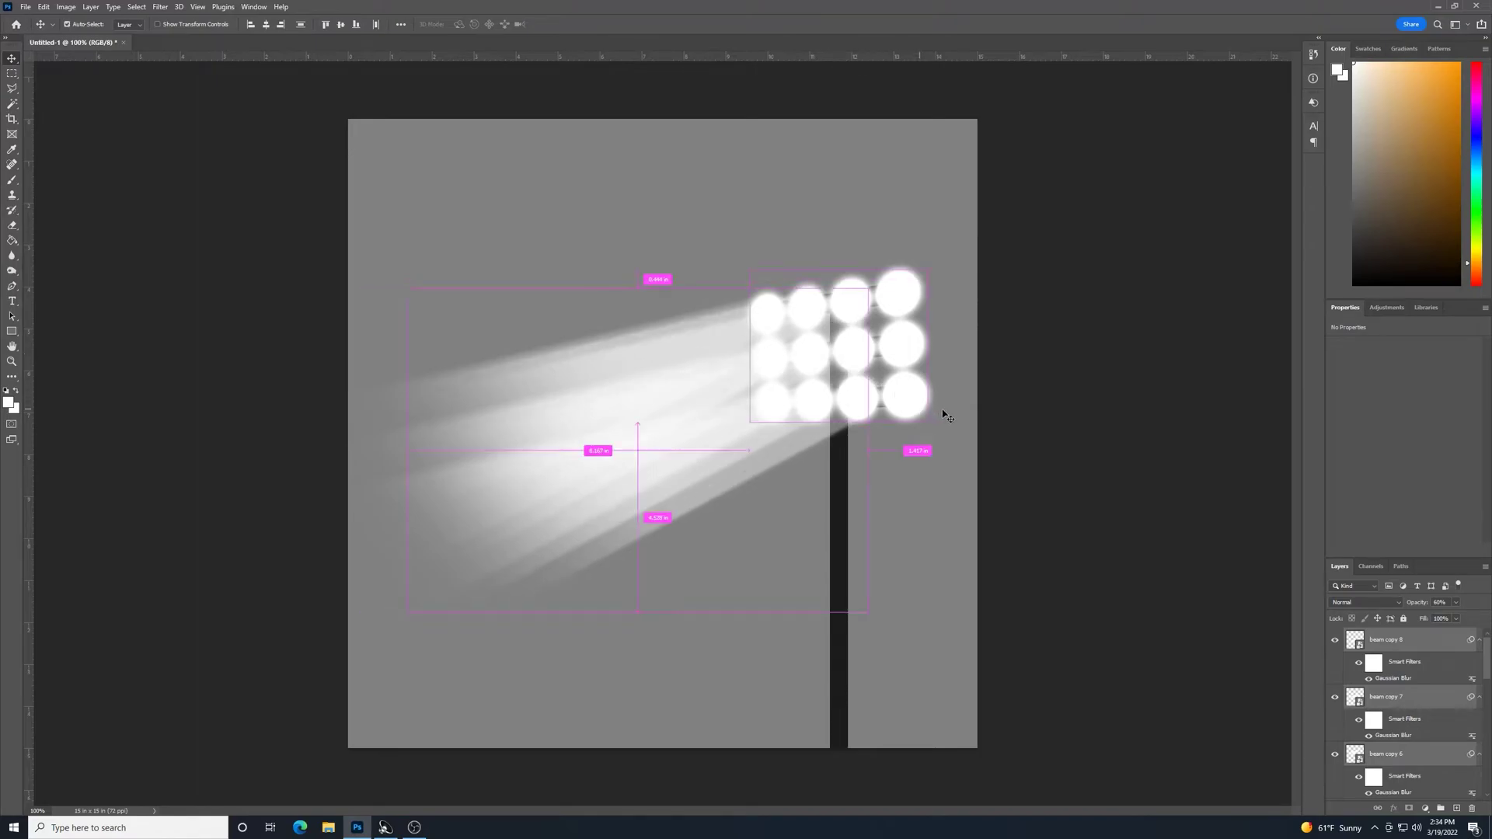
Enlarge the new beams slightly with Free Transform around the light cluster
key("ctrl+t")
left_click(757, 309)
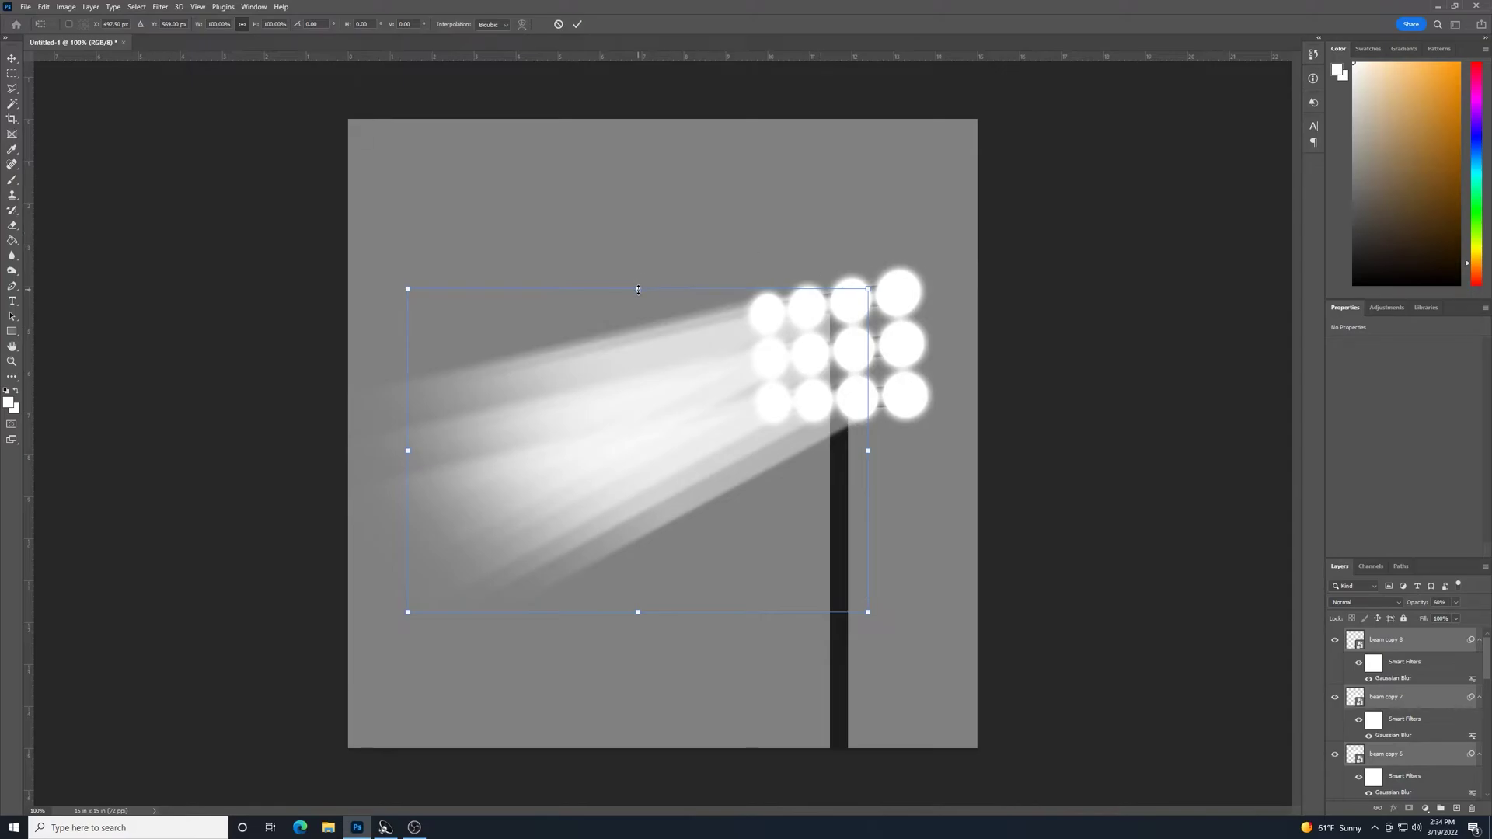
left_click_drag(638, 290, 638, 284)
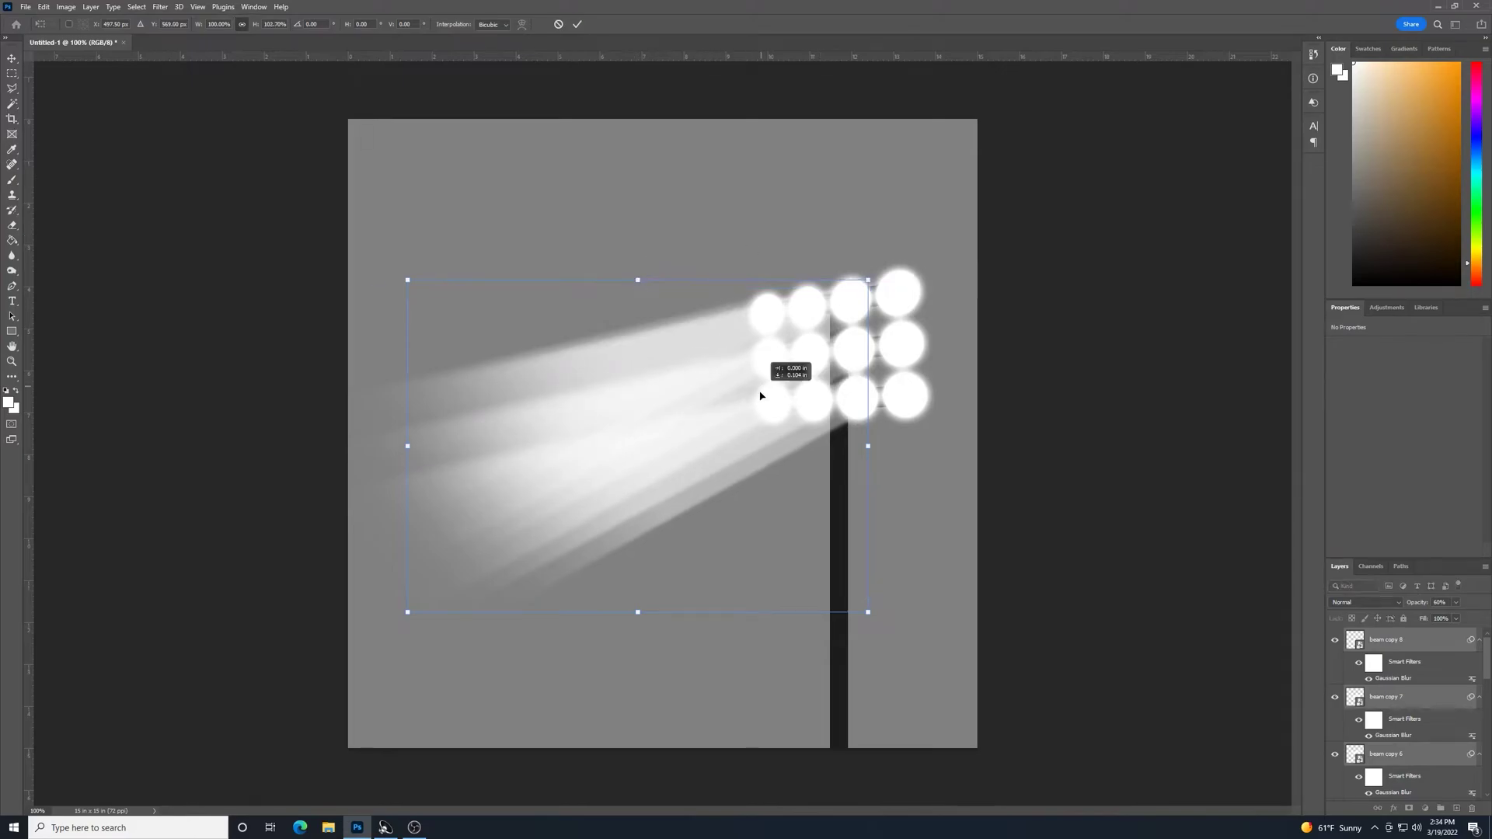
mouse_move(760, 397)
left_mouse_down()
mouse_move(792, 433)
mouse_move(753, 390)
mouse_move(759, 413)
left_mouse_up()
left_click_drag(857, 613, 862, 616)
key("Return")
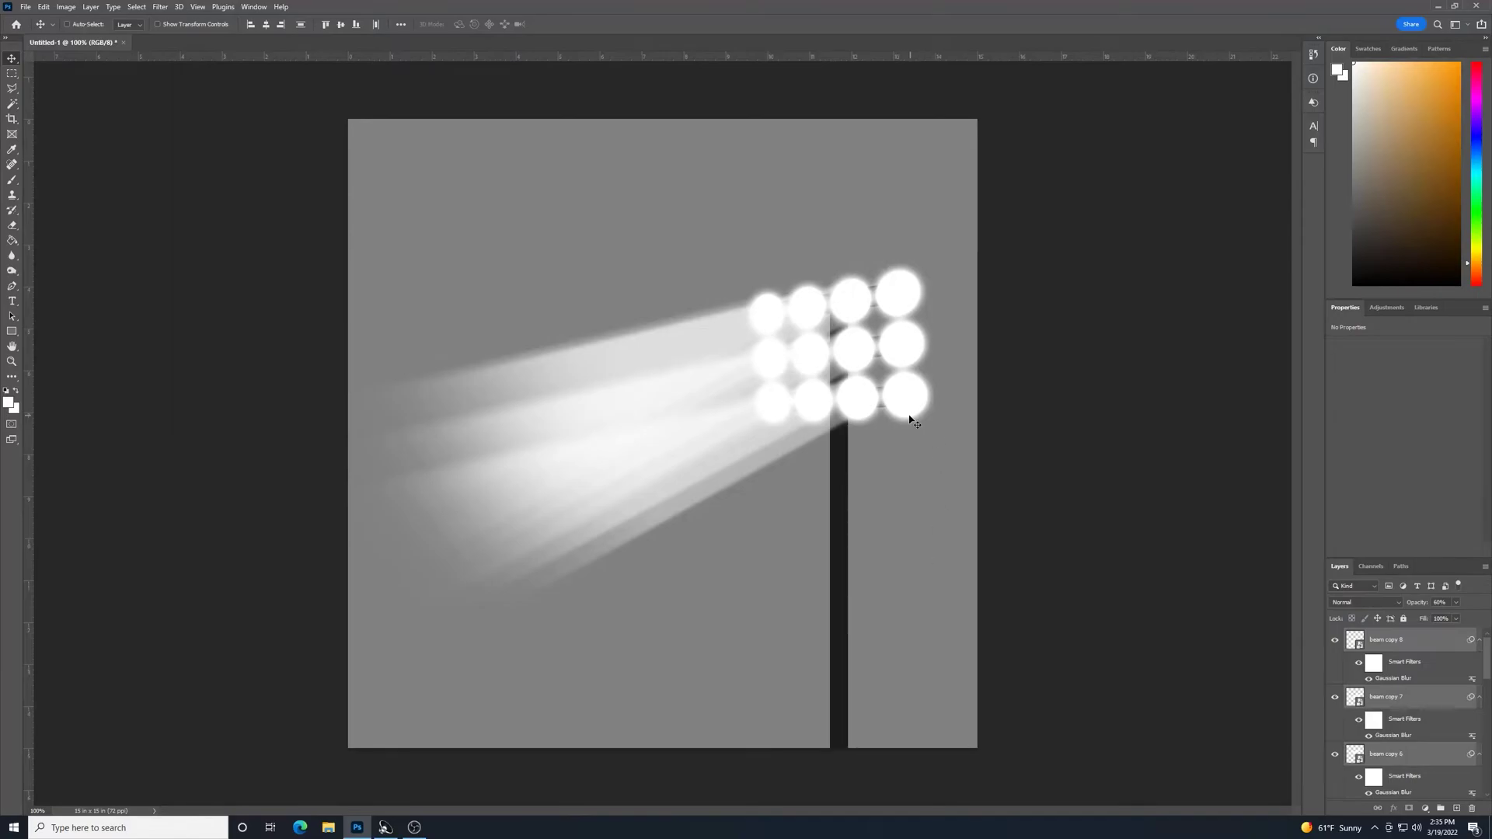
left_click_drag(836, 417, 837, 417)
Duplicate the selected beams into copies 9–11 and move them across the canvas
right_click(1439, 686)
left_click(1421, 204)
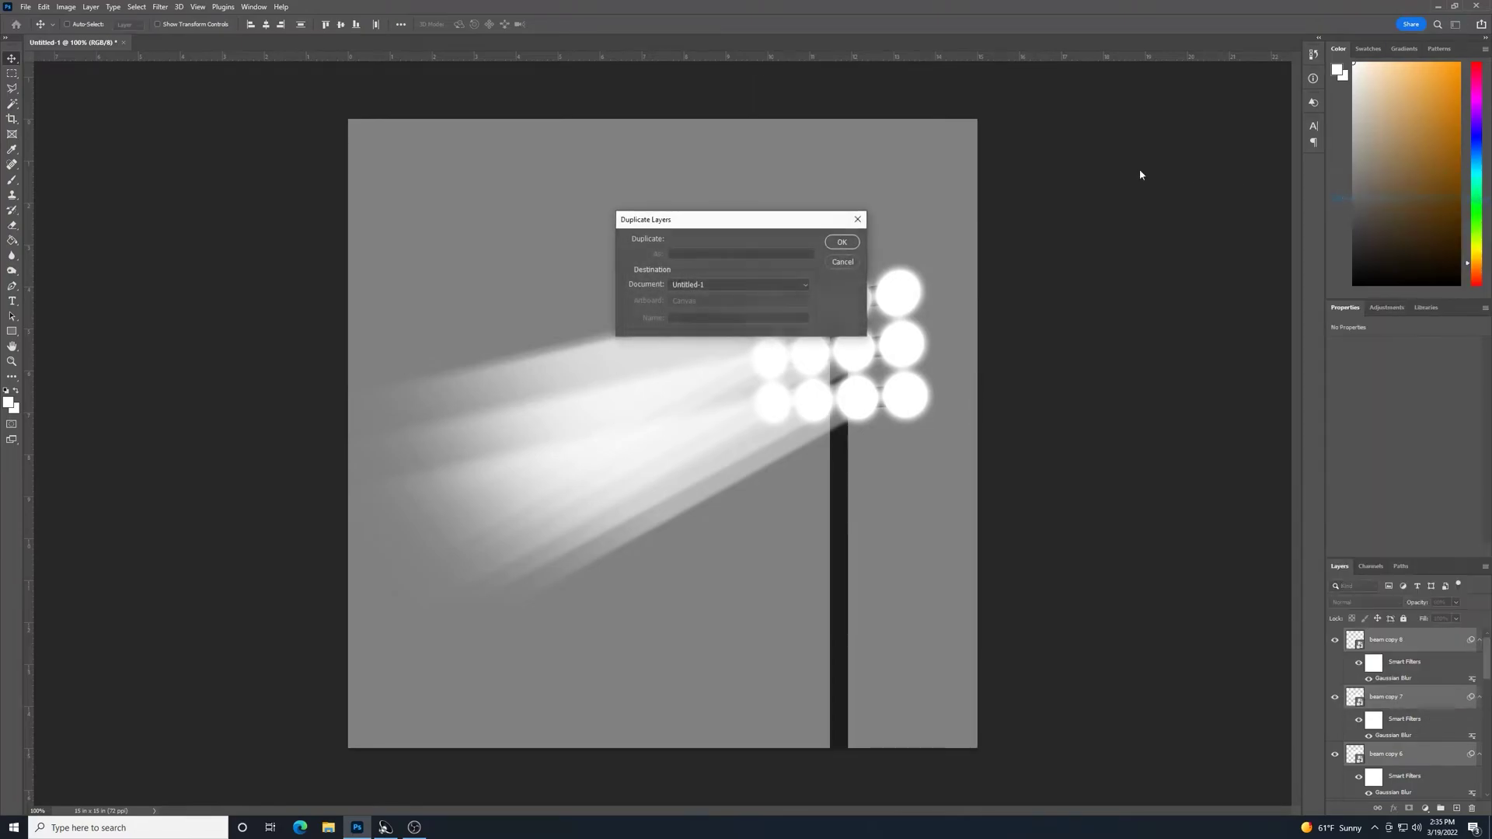
left_click(837, 236)
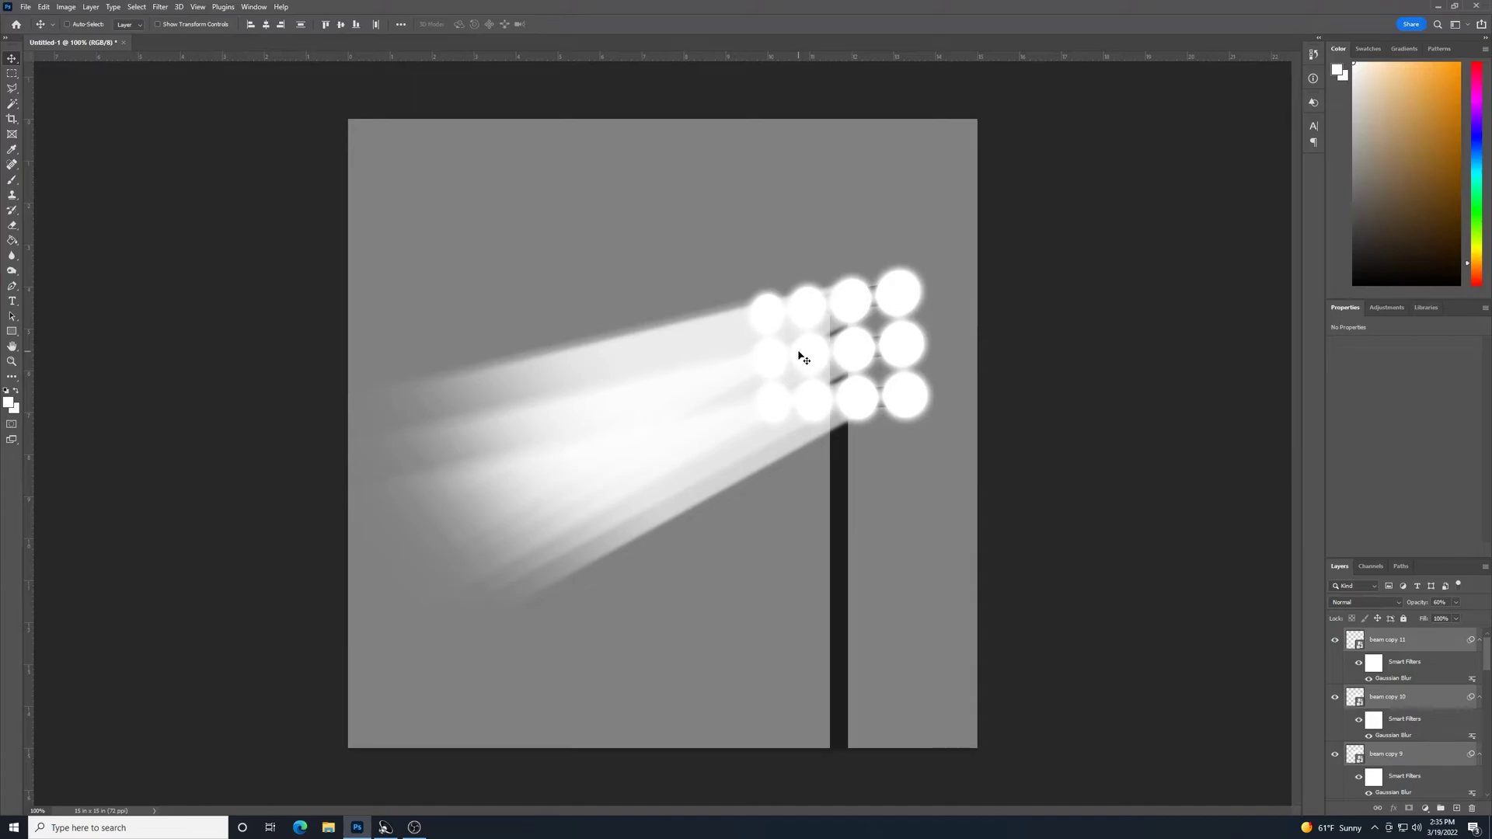
left_click_drag(802, 350, 860, 345)
Scale and skew the new beams into a taller, wider fan spreading down and left
key("ctrl+t")
left_click(765, 311)
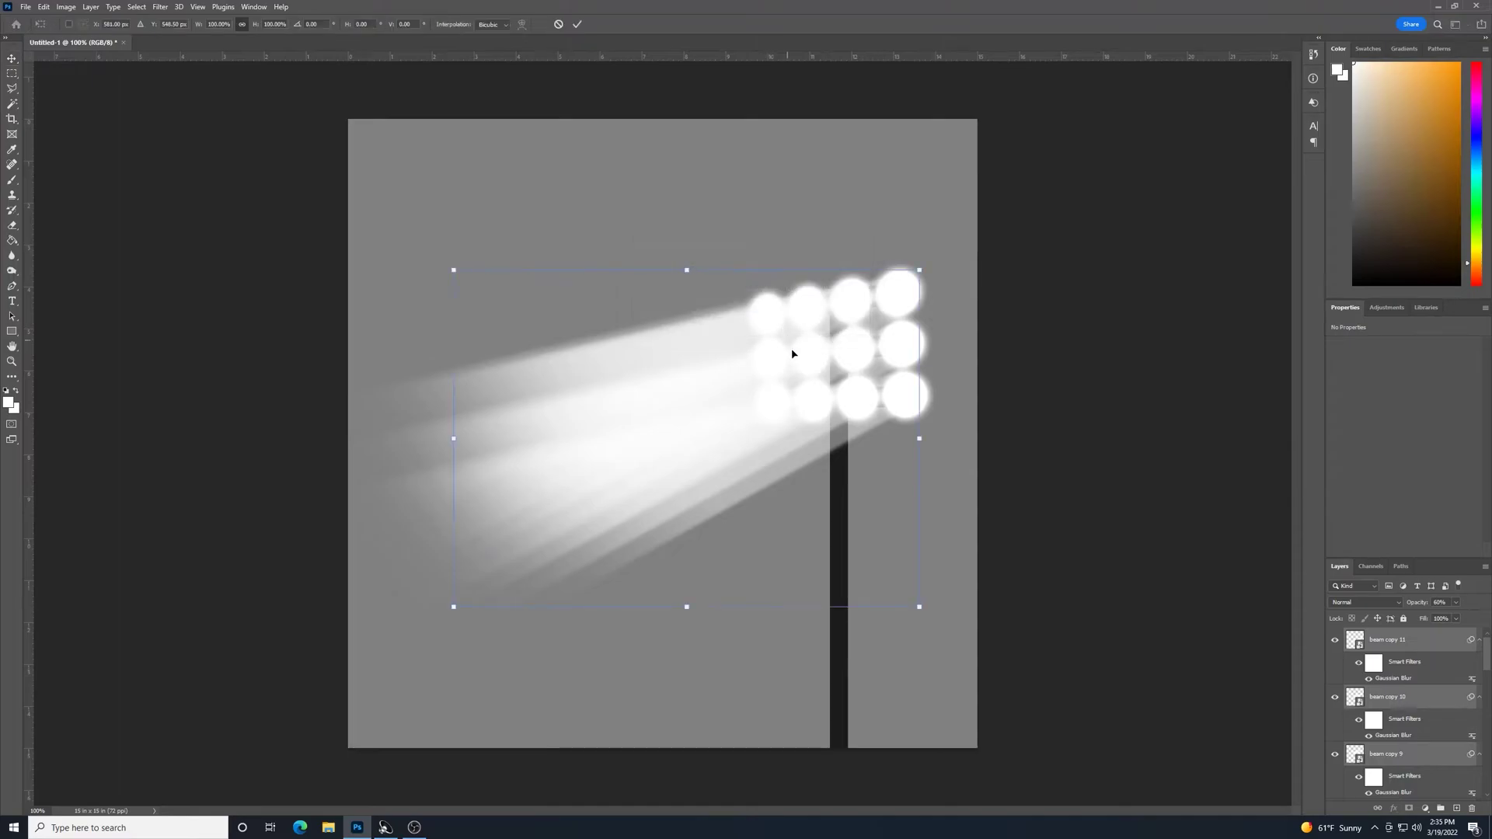
left_click_drag(920, 607, 883, 588)
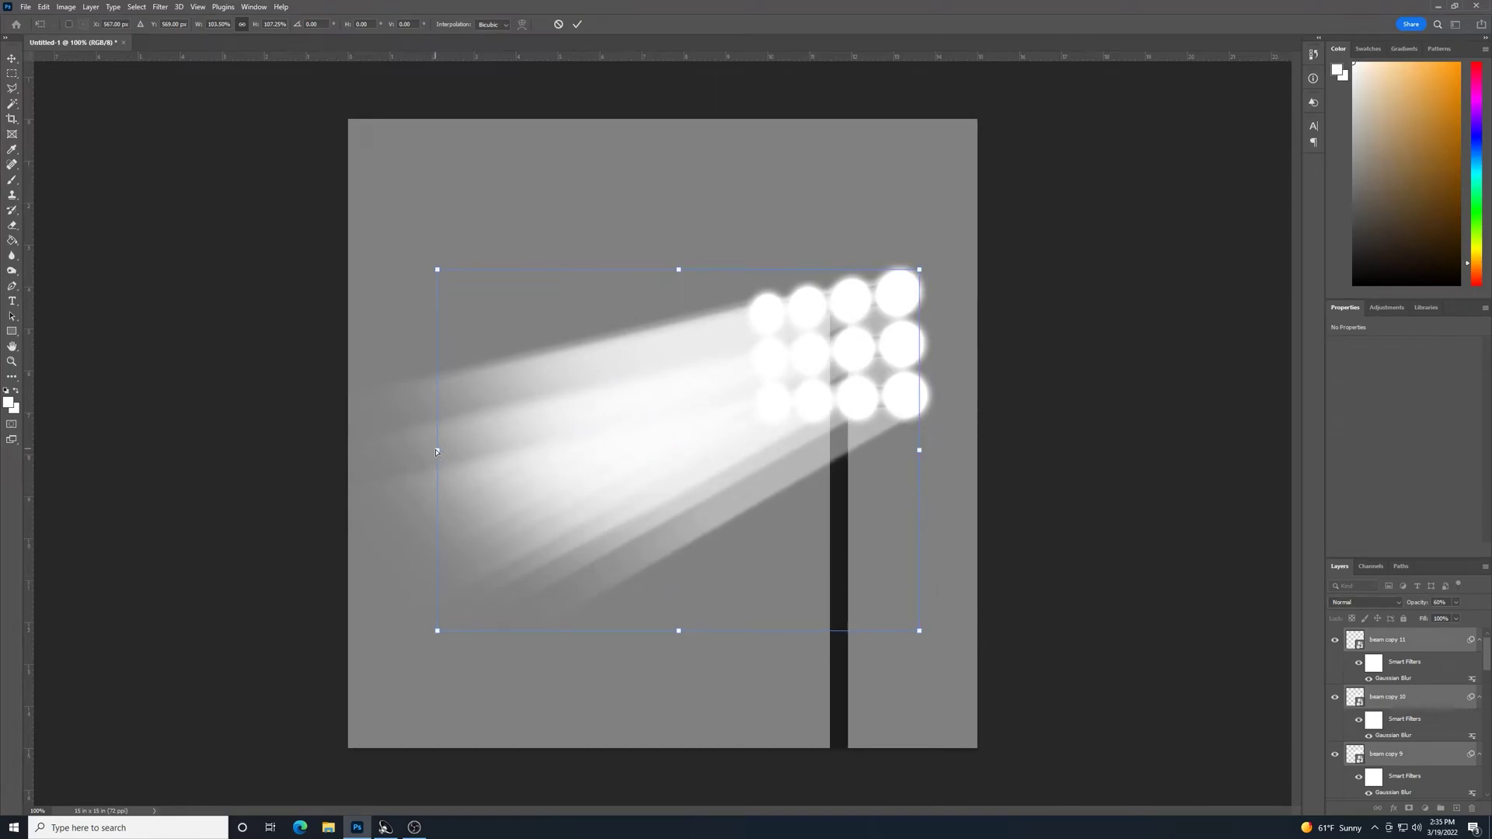
left_click_drag(437, 452, 369, 366)
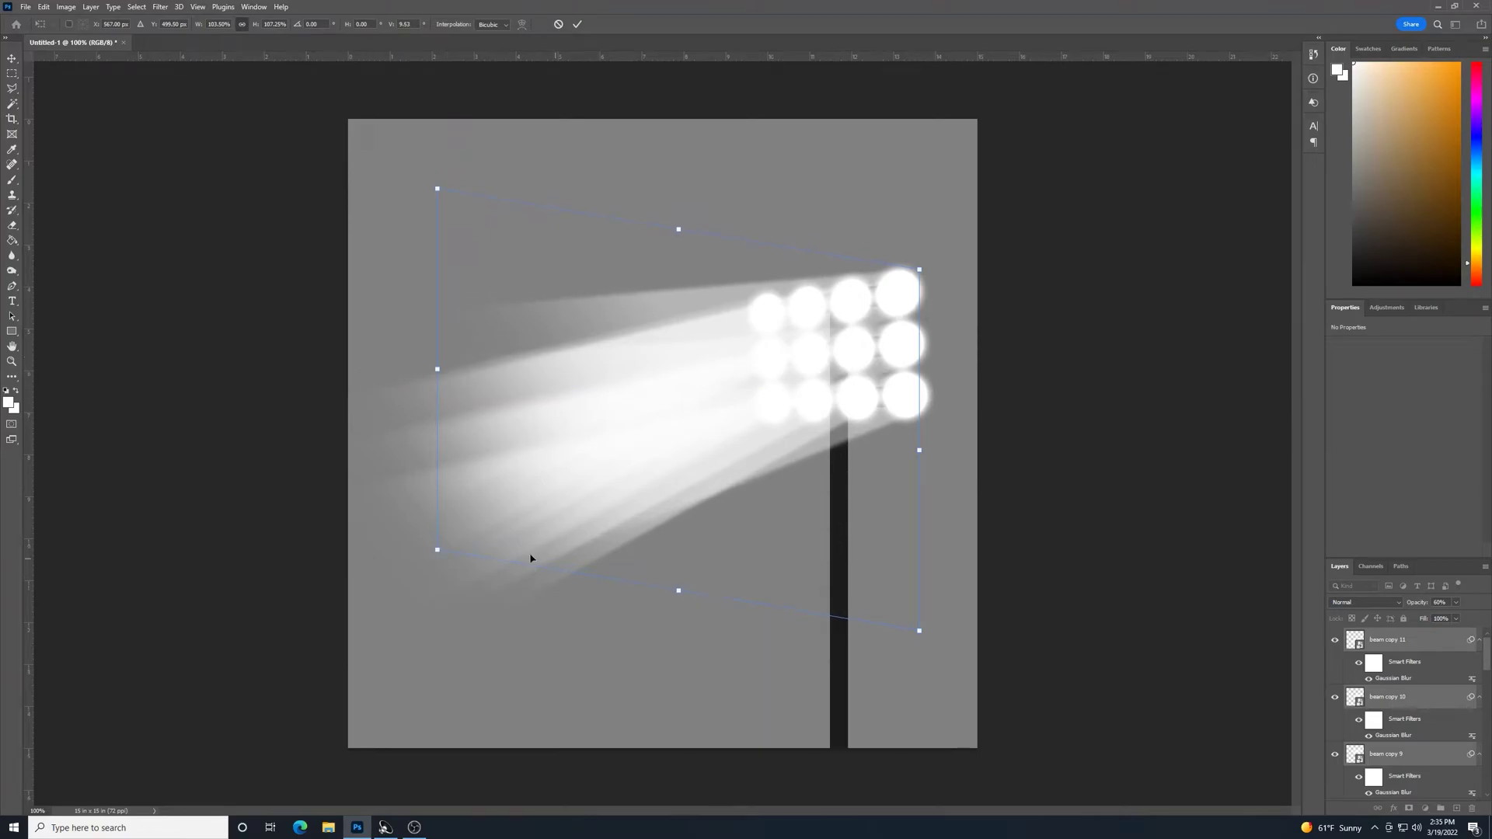
left_click_drag(437, 552, 434, 696)
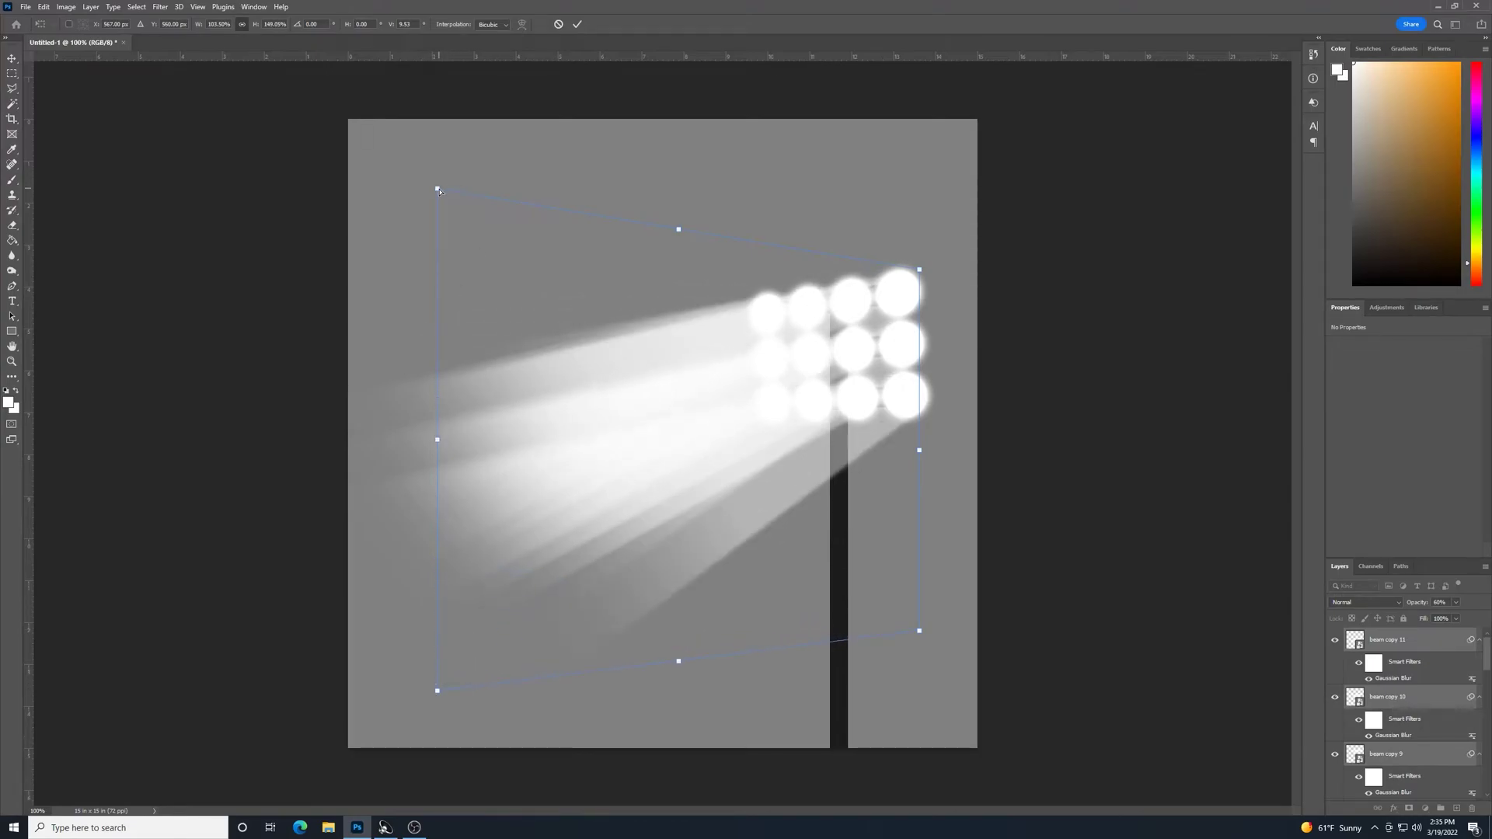
left_click_drag(437, 189, 435, 127)
key("Return")
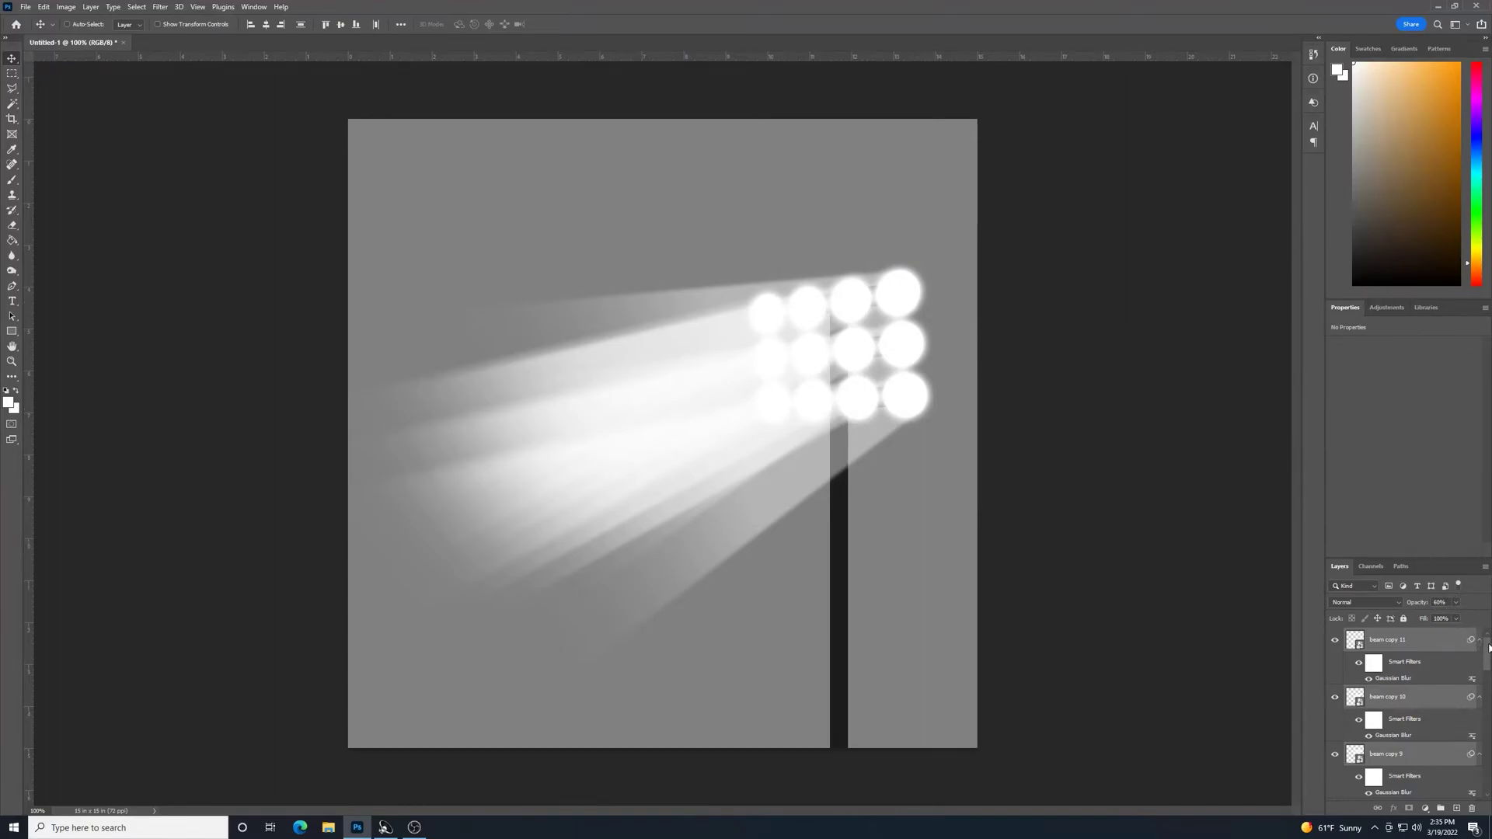
Select beam copies 7 and 6 and set their opacity to 40%
scroll(1489, 648, "down", 3)
left_click(1431, 687)
scroll(1446, 702, "down", 1)
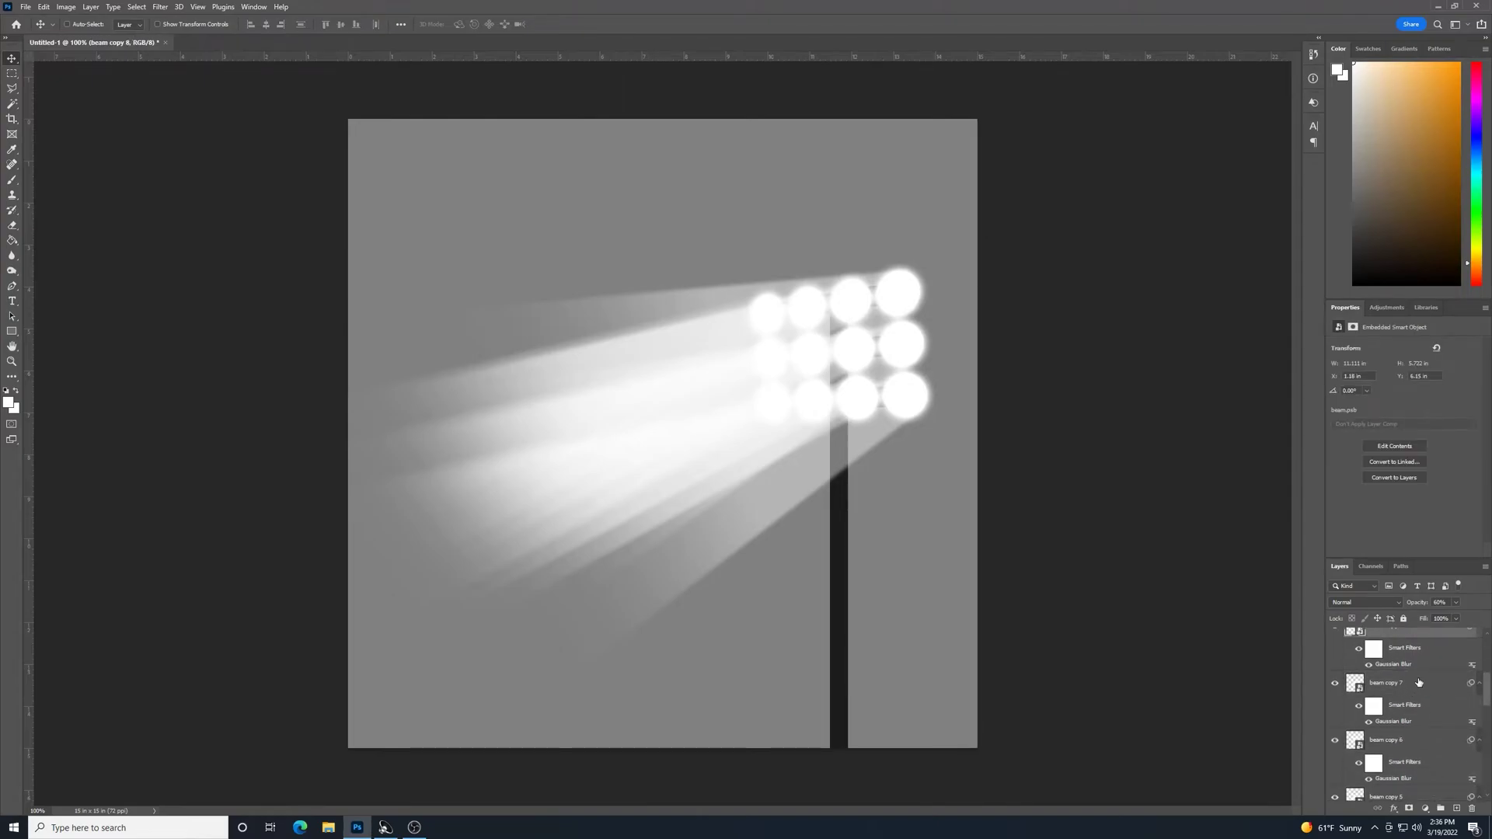
left_click(1419, 683)
left_click(1432, 744, "shift")
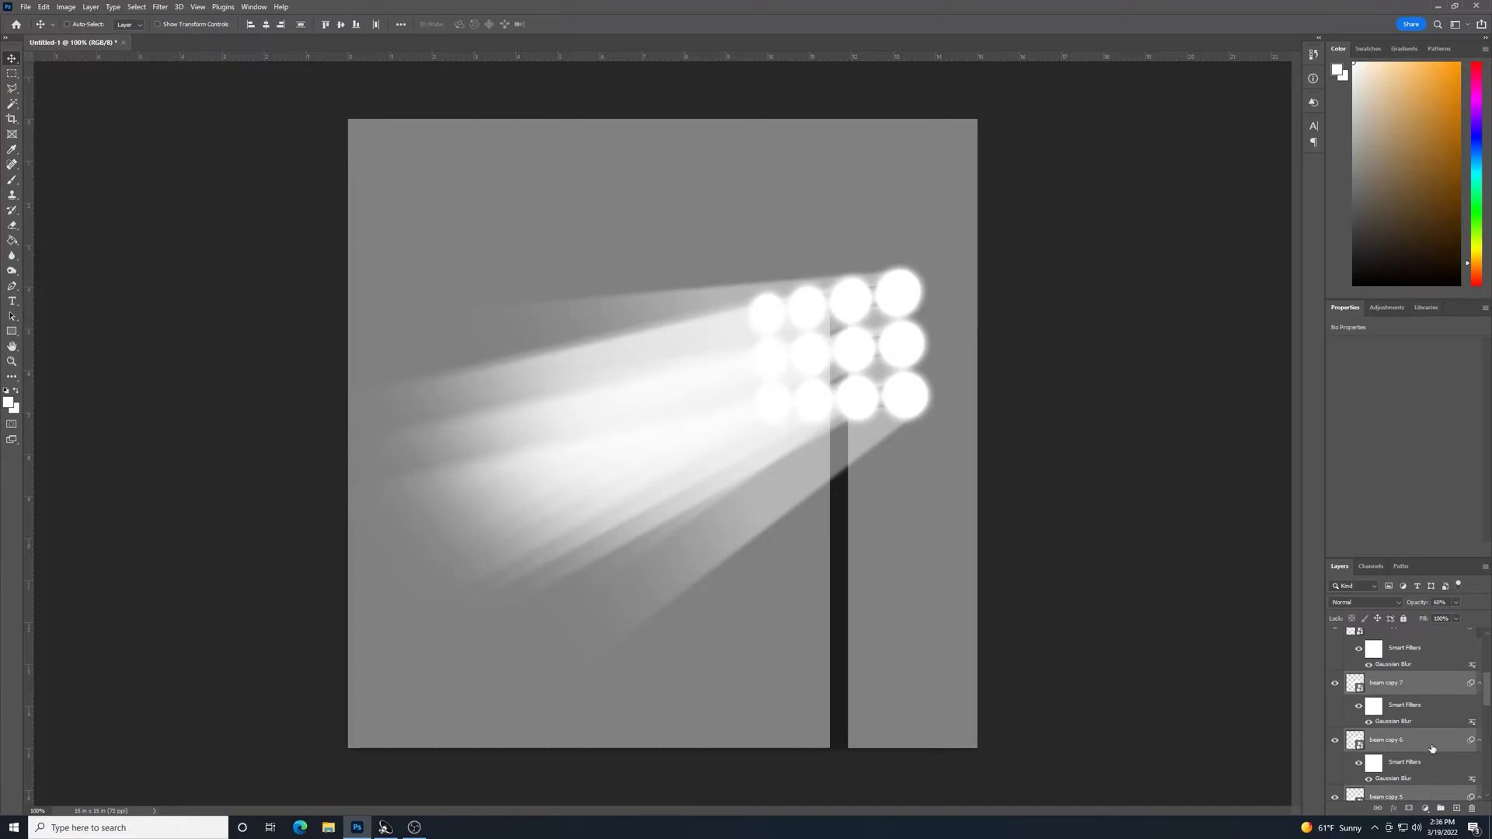
left_click(1456, 603)
type("10")
key("Return")
type("40")
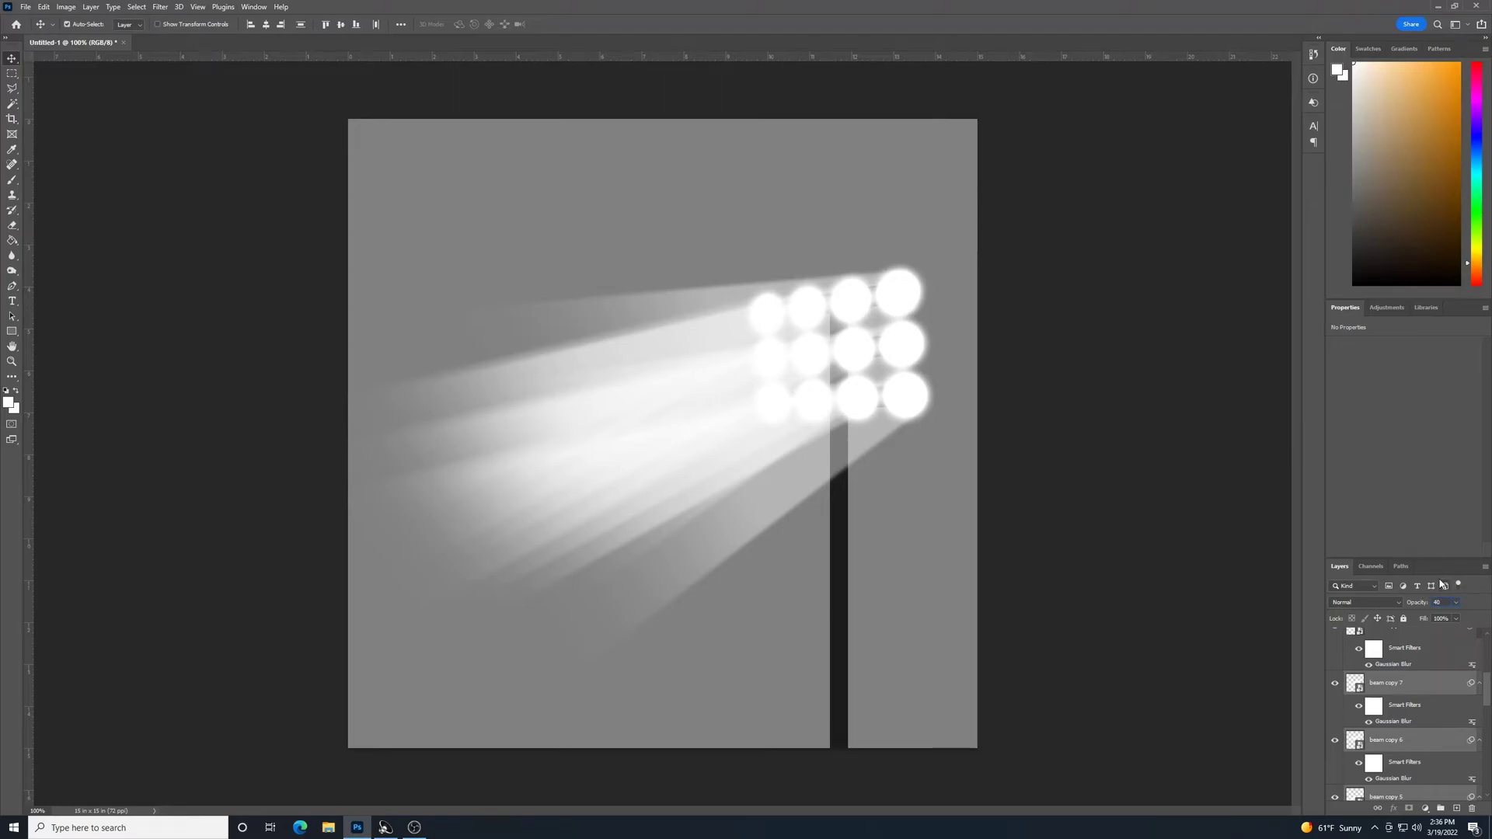
Stretch beam copies 6 and 7 taller at their left end to widen the fan
key("ctrl+t")
left_click(754, 308)
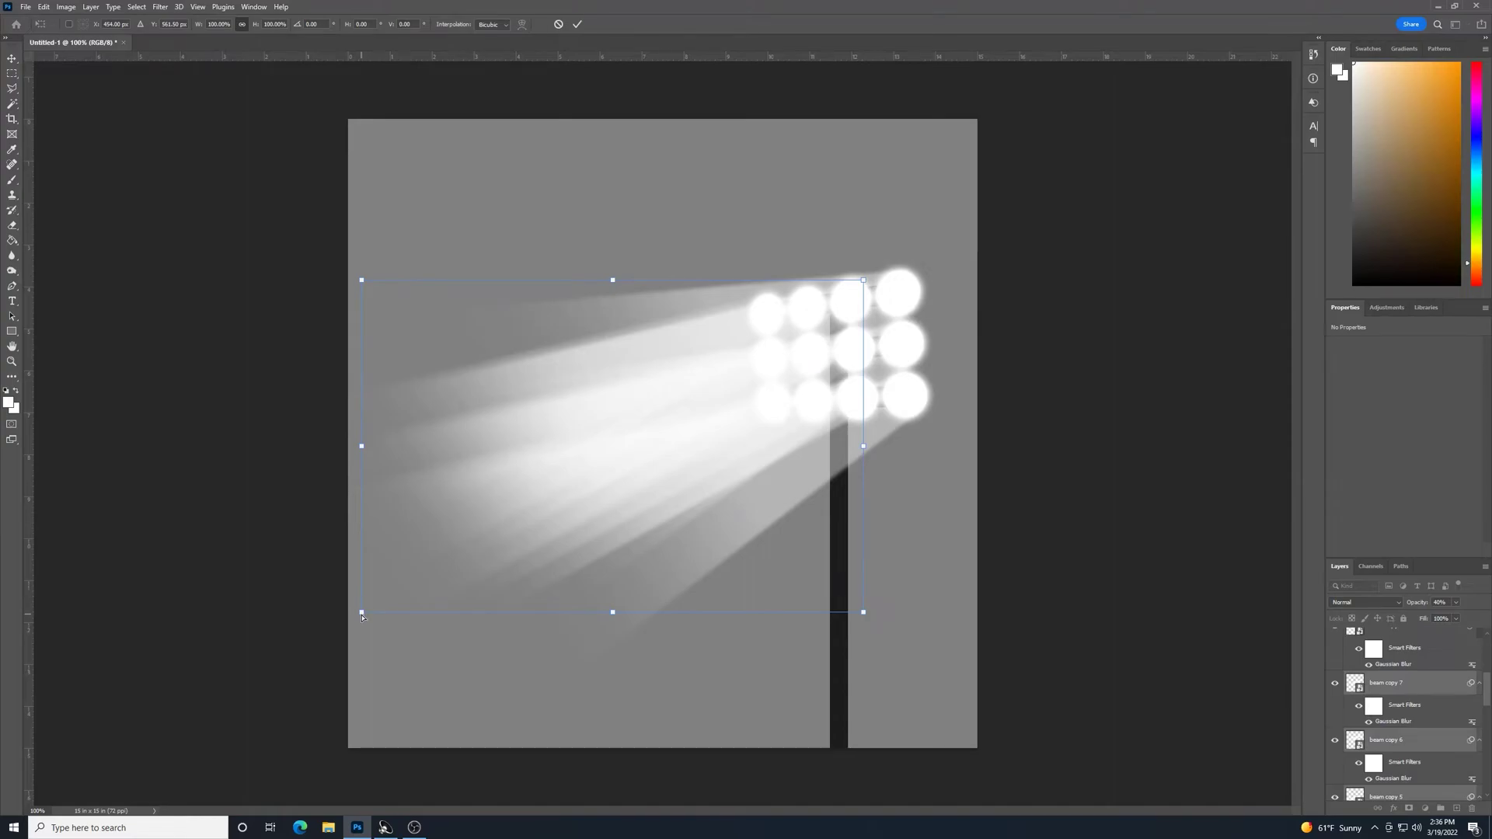
left_click_drag(365, 608, 380, 692)
left_click_drag(361, 281, 374, 176)
key("Return")
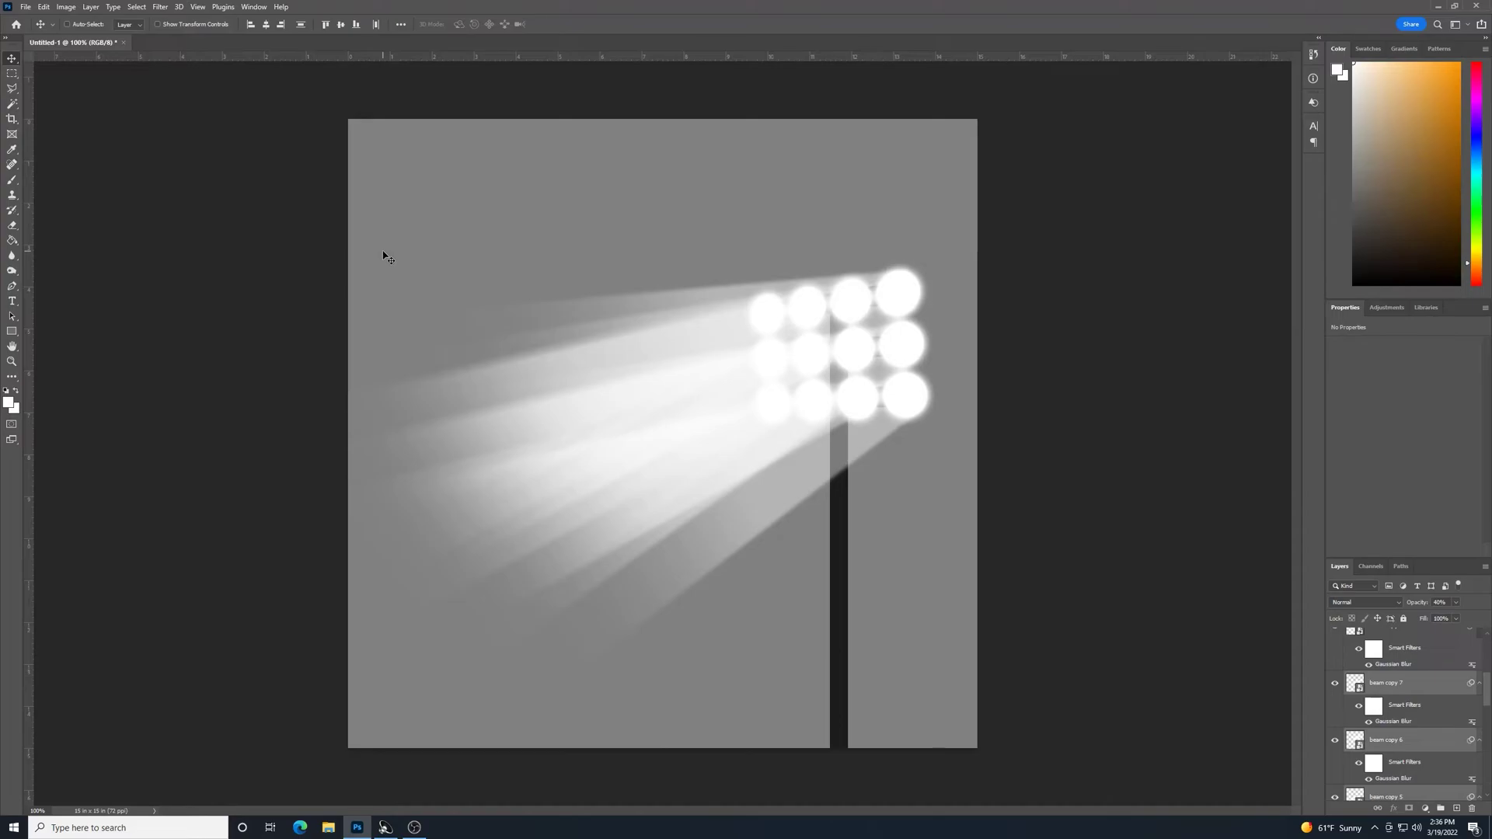
left_click_drag(1486, 684, 1468, 707)
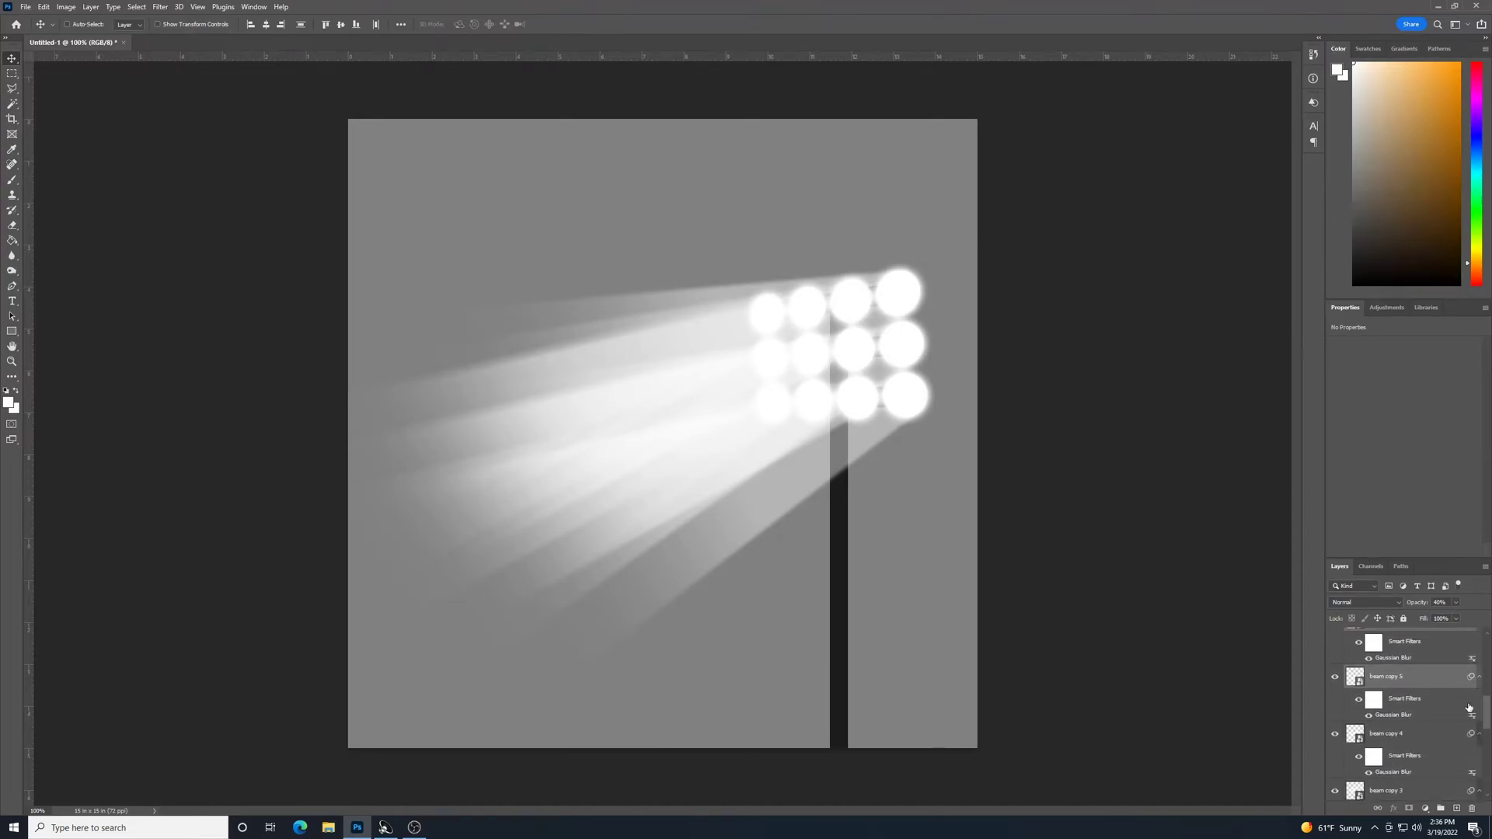
Select beam copies 4, 3 and 2 and lower their opacity to 20%
left_click(1435, 733)
left_click_drag(1488, 716, 1484, 740)
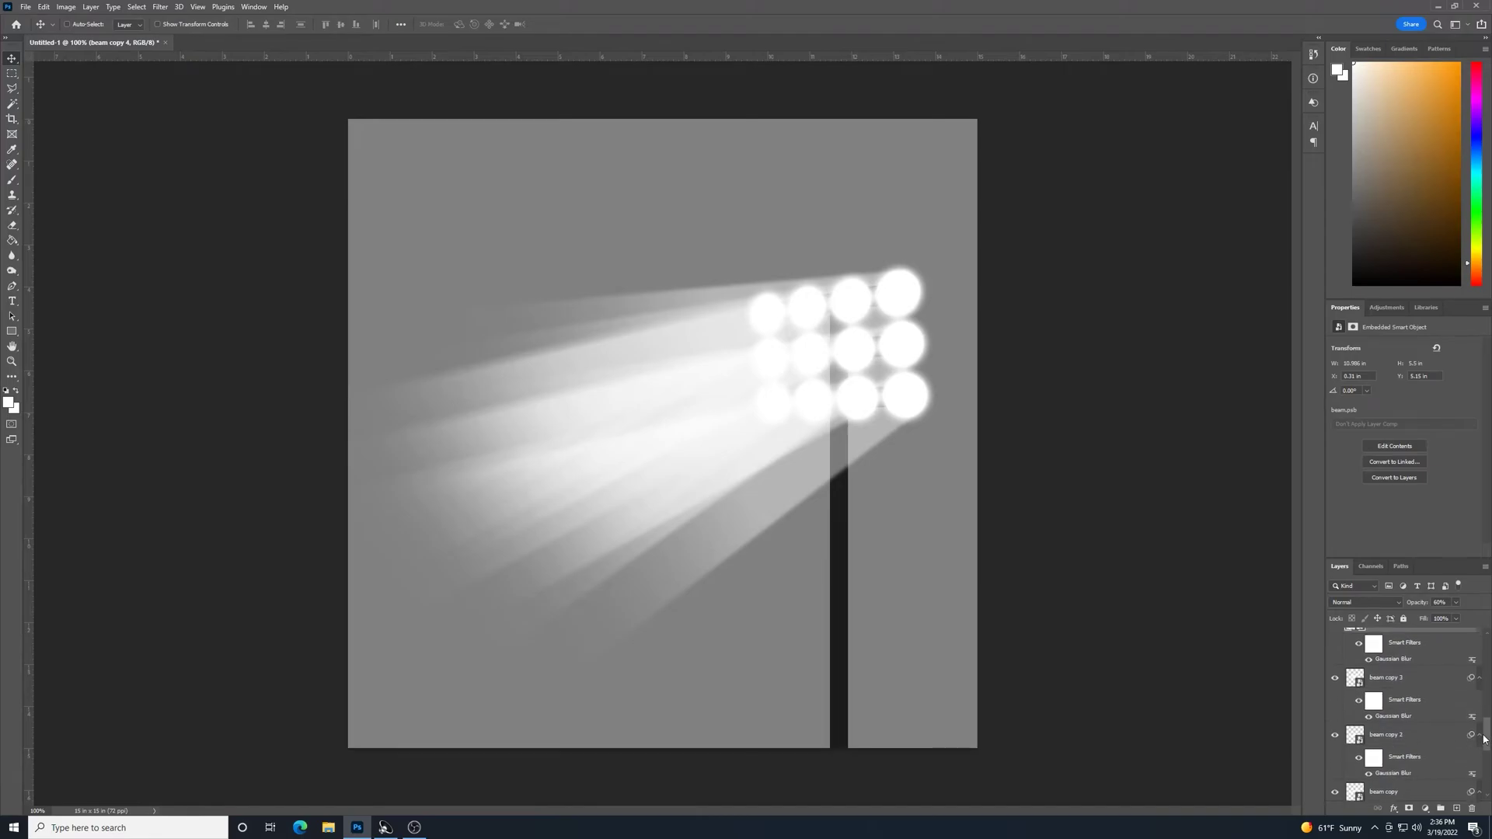
left_click(1439, 736, "shift")
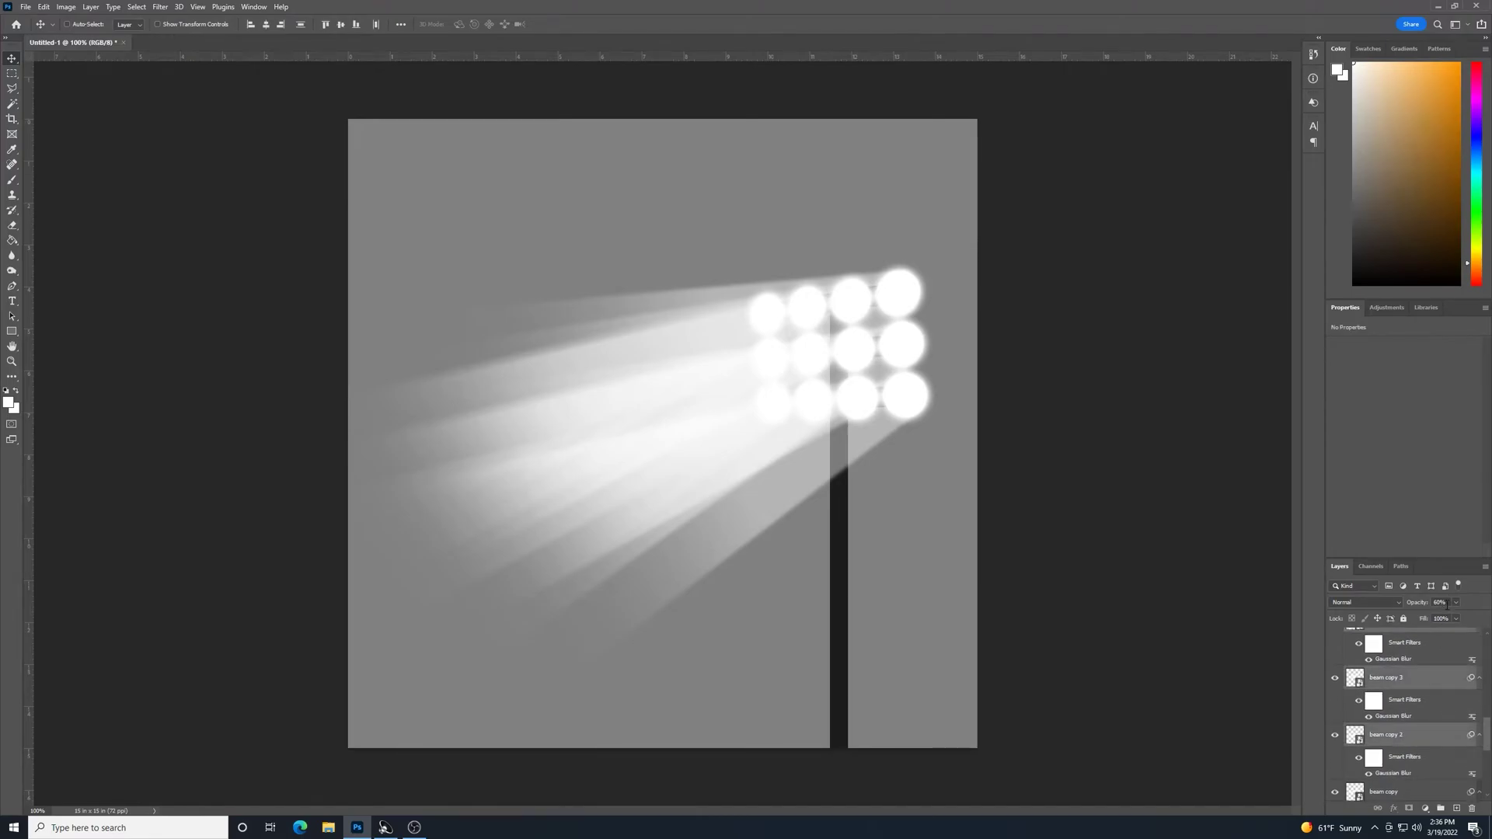
left_click_drag(1417, 605, 1420, 606)
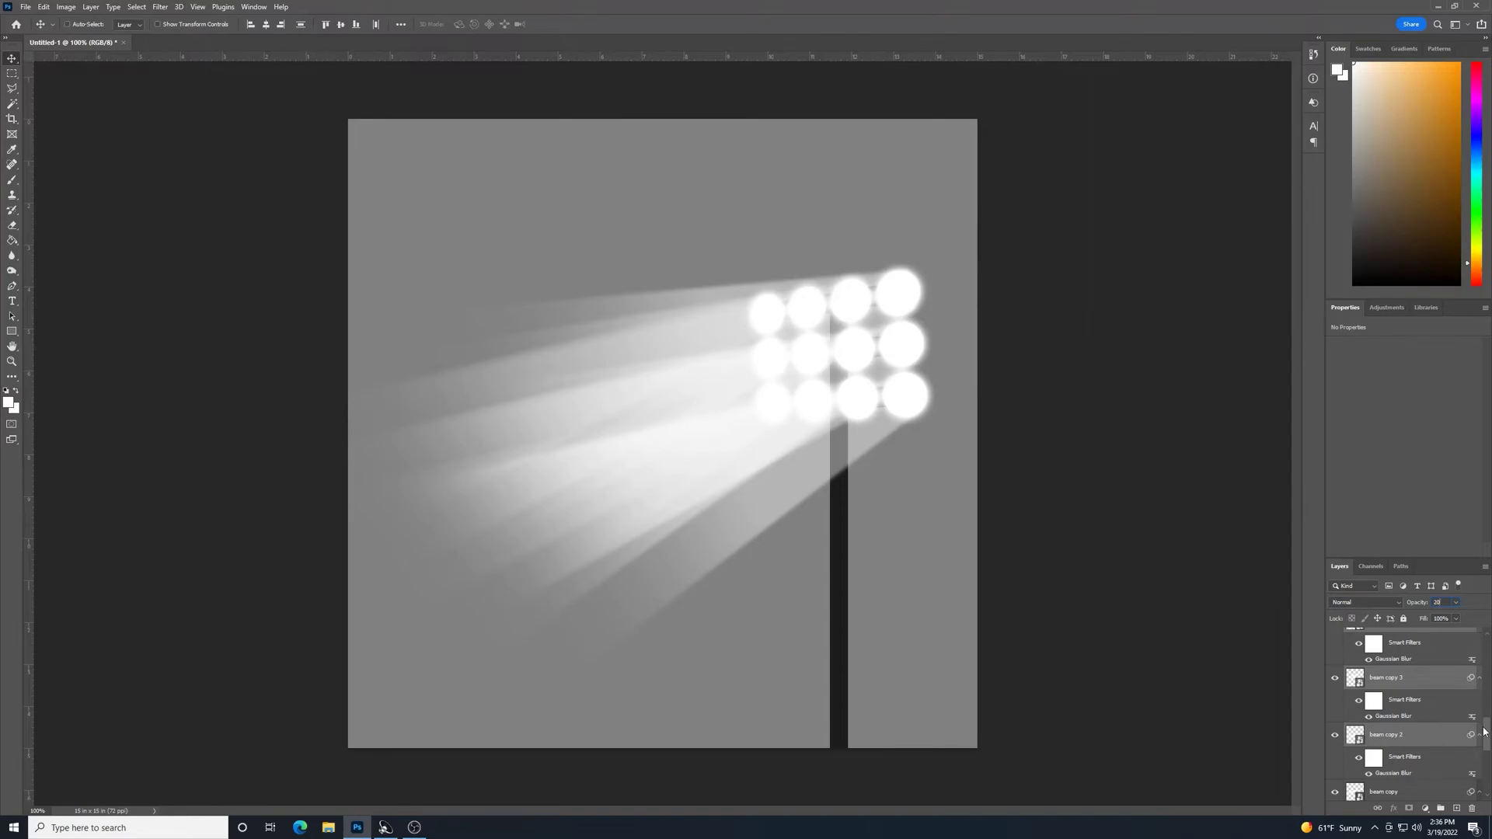
scroll(1484, 732, "up", 3)
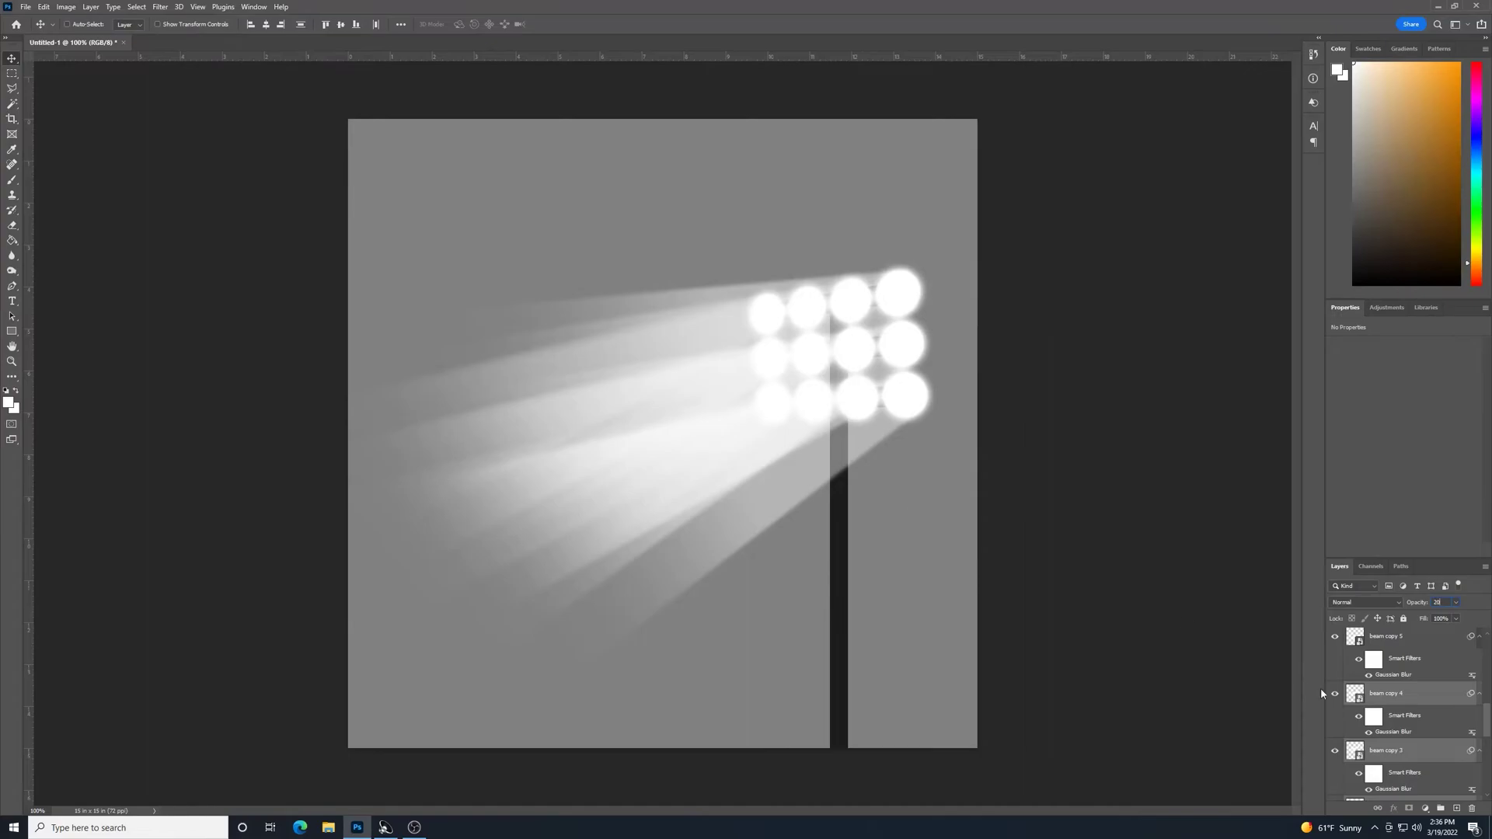
left_click(1423, 691)
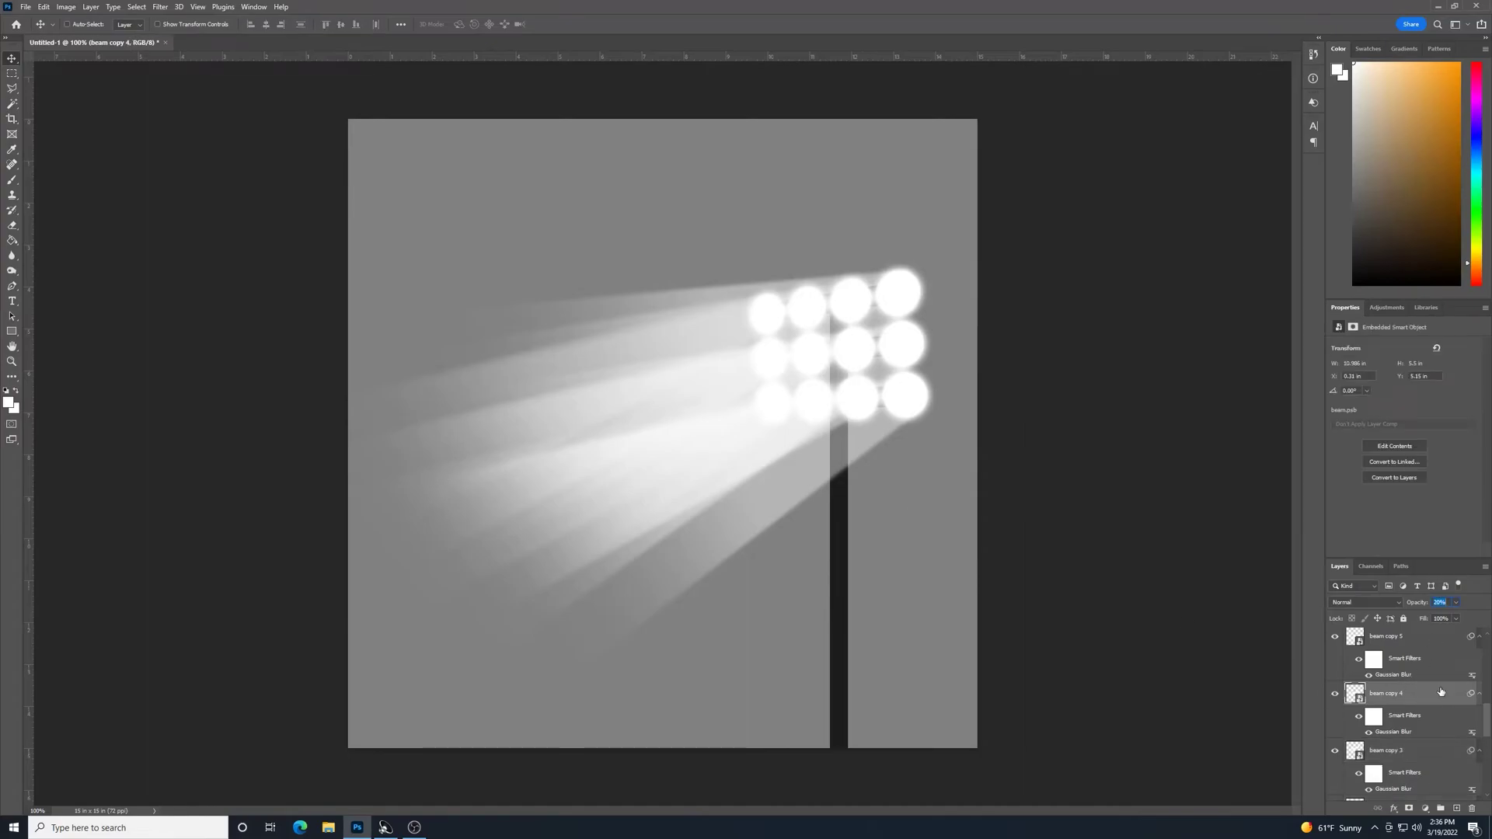
scroll(1425, 767, "down", 2)
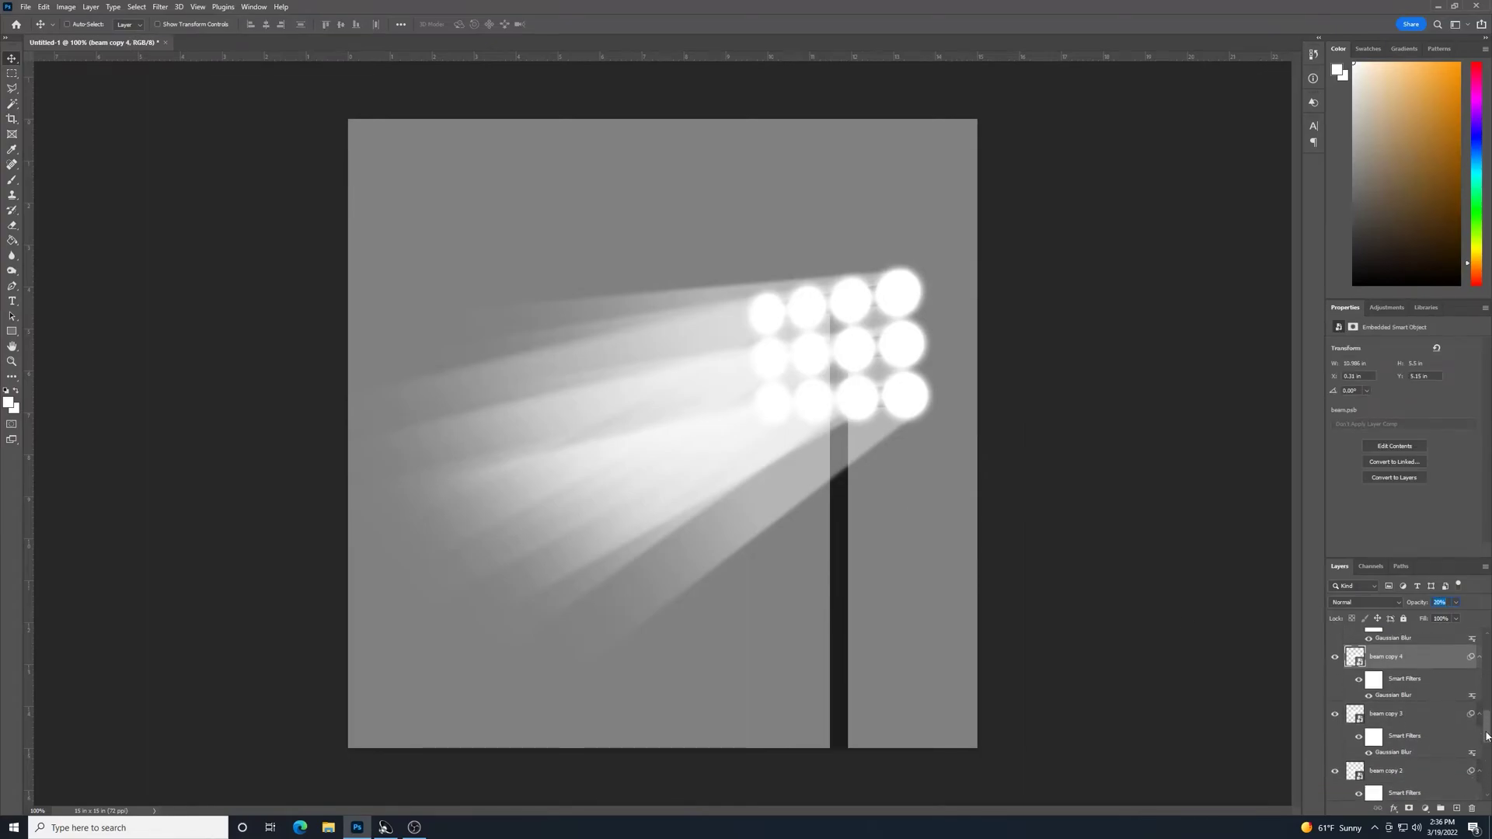
left_click(1443, 765, "shift")
scroll(1484, 732, "up", 2)
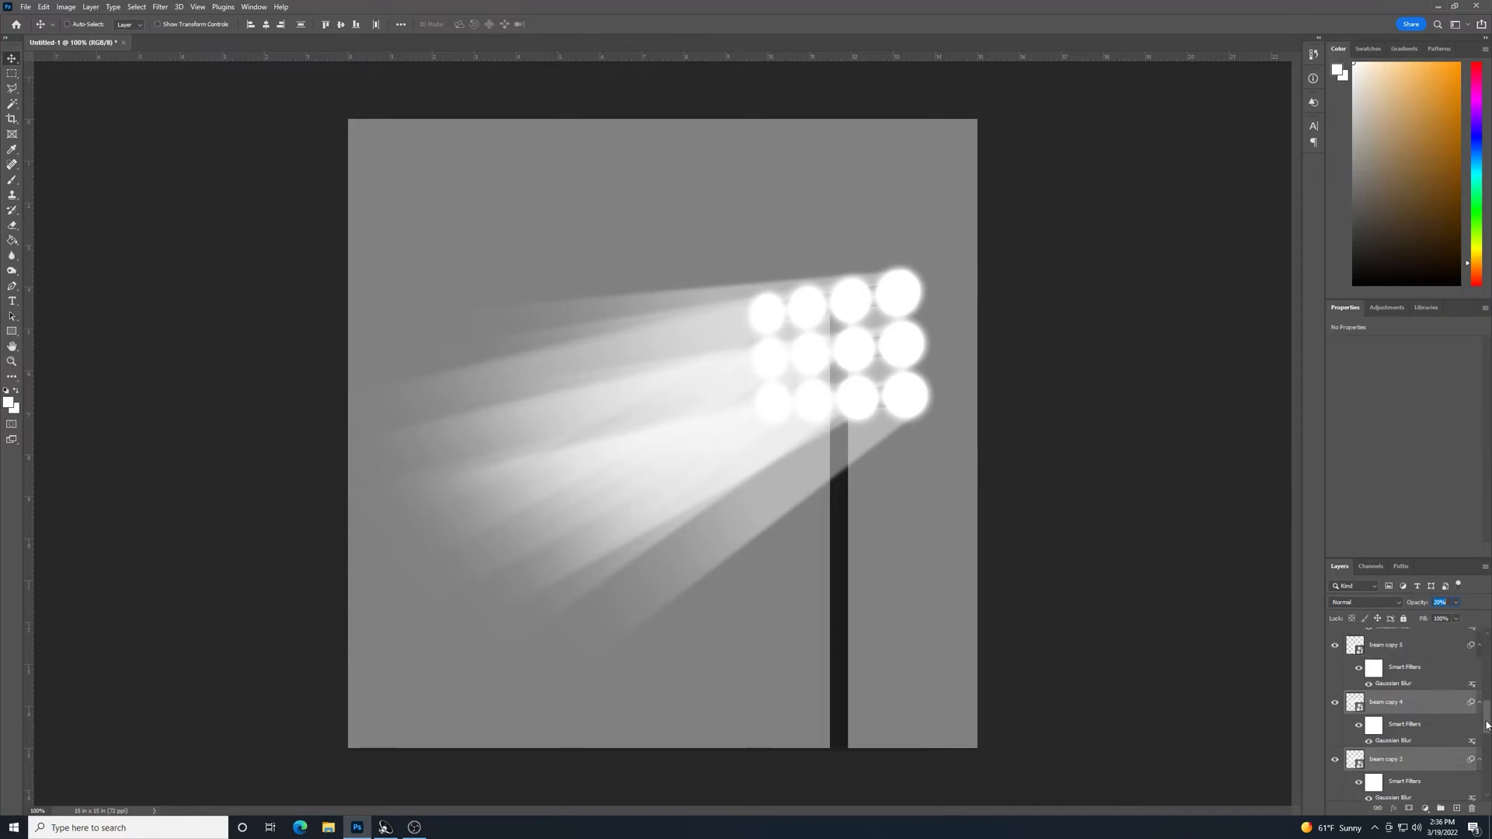
left_click_drag(1484, 731, 1484, 760)
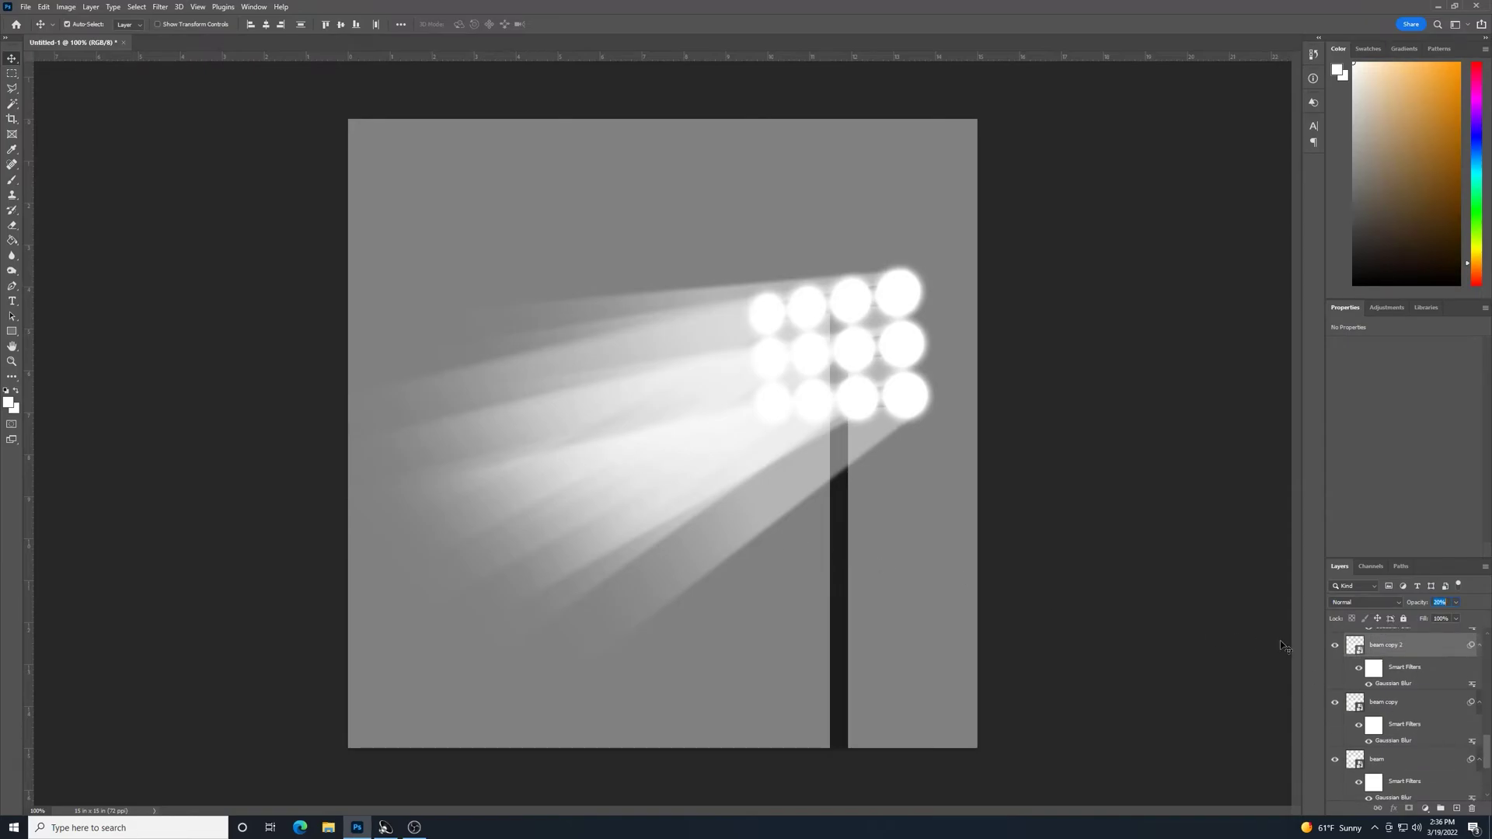
key("Return")
Skew the selected beams' left end, pulling the lower edge down and upper edge up
key("ctrl+t")
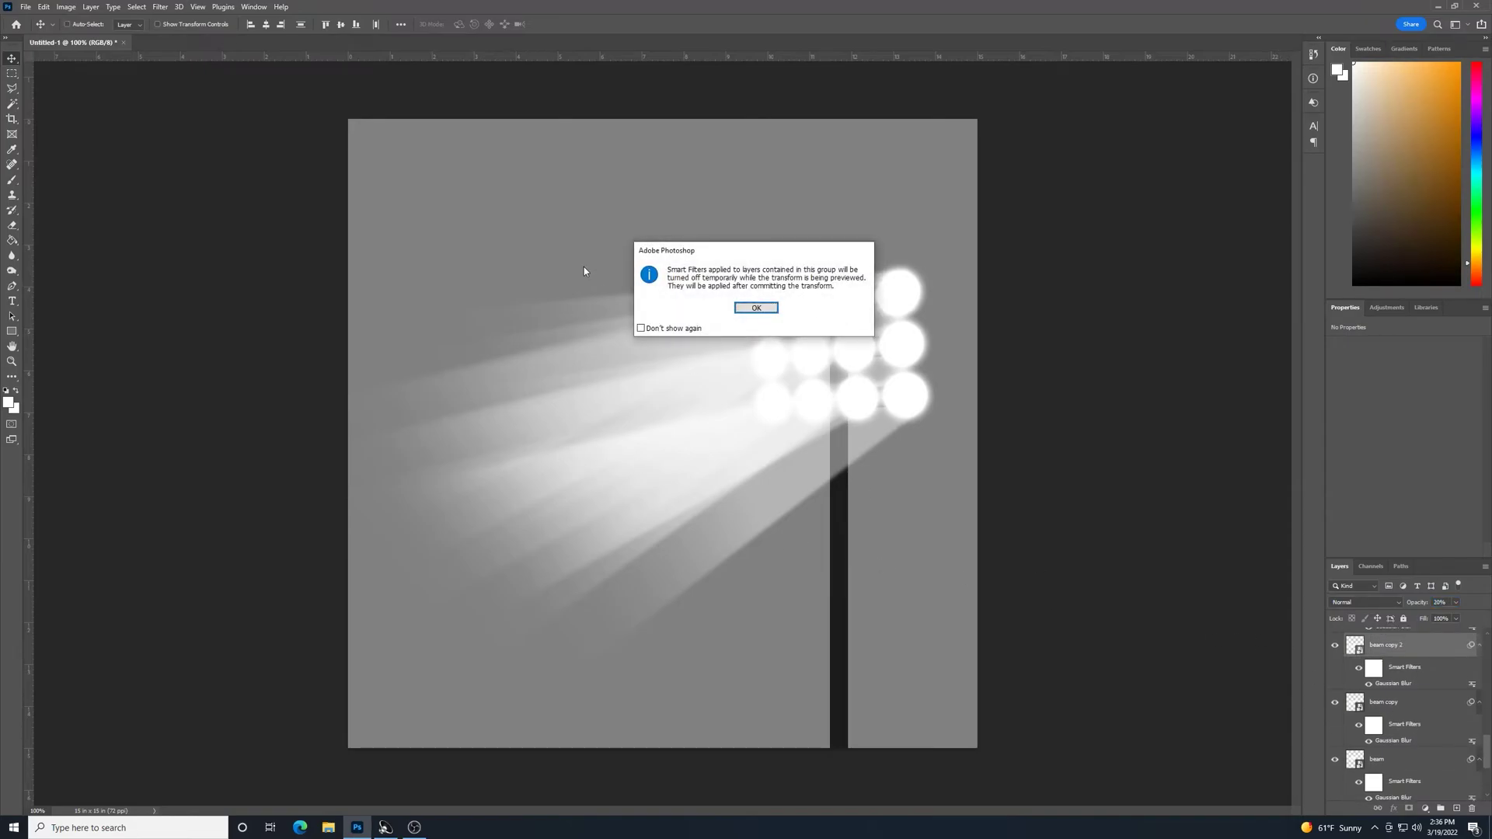
left_click(737, 310)
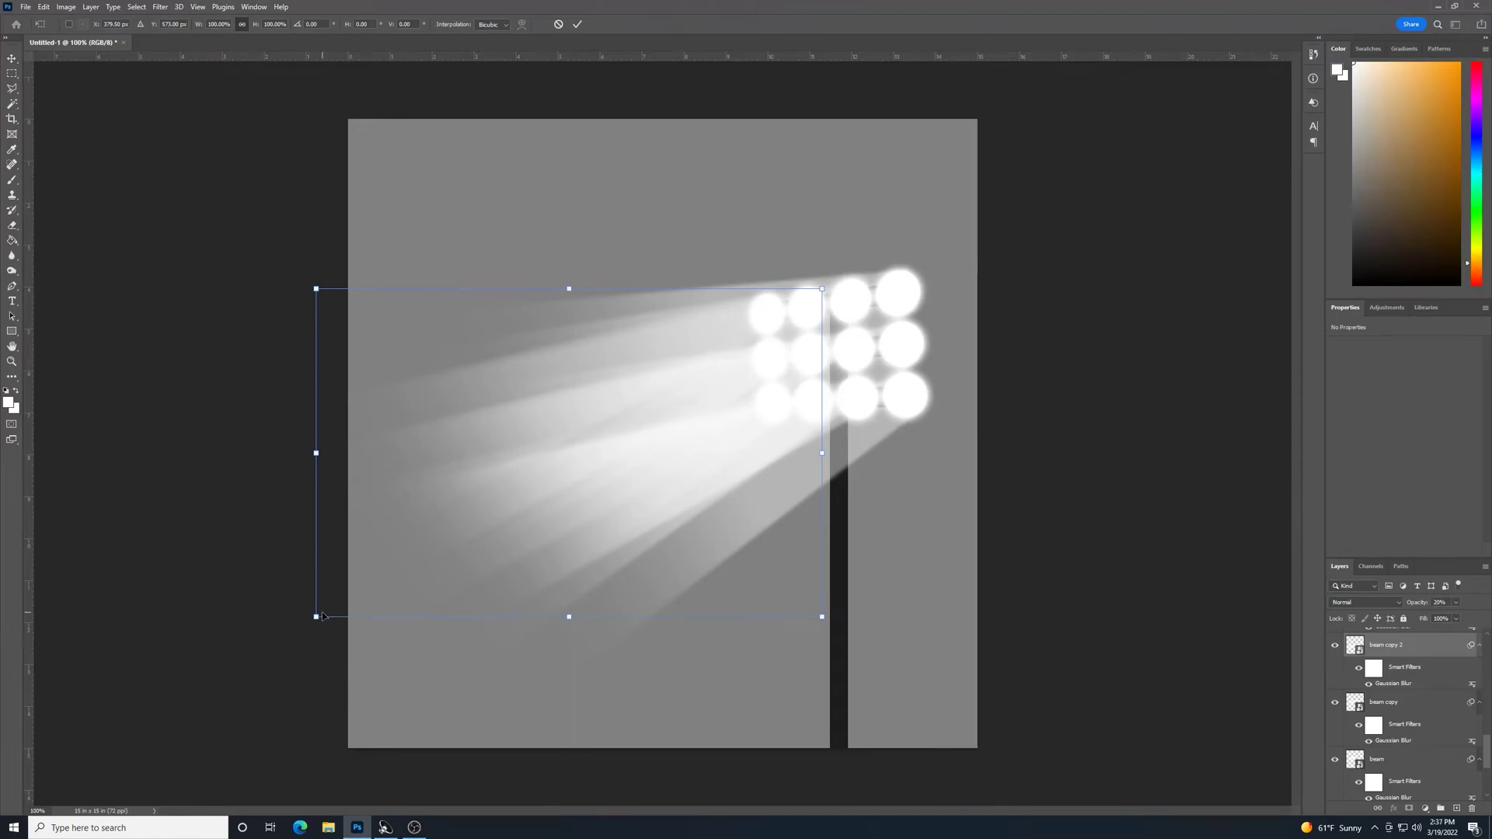
left_click_drag(316, 617, 327, 740)
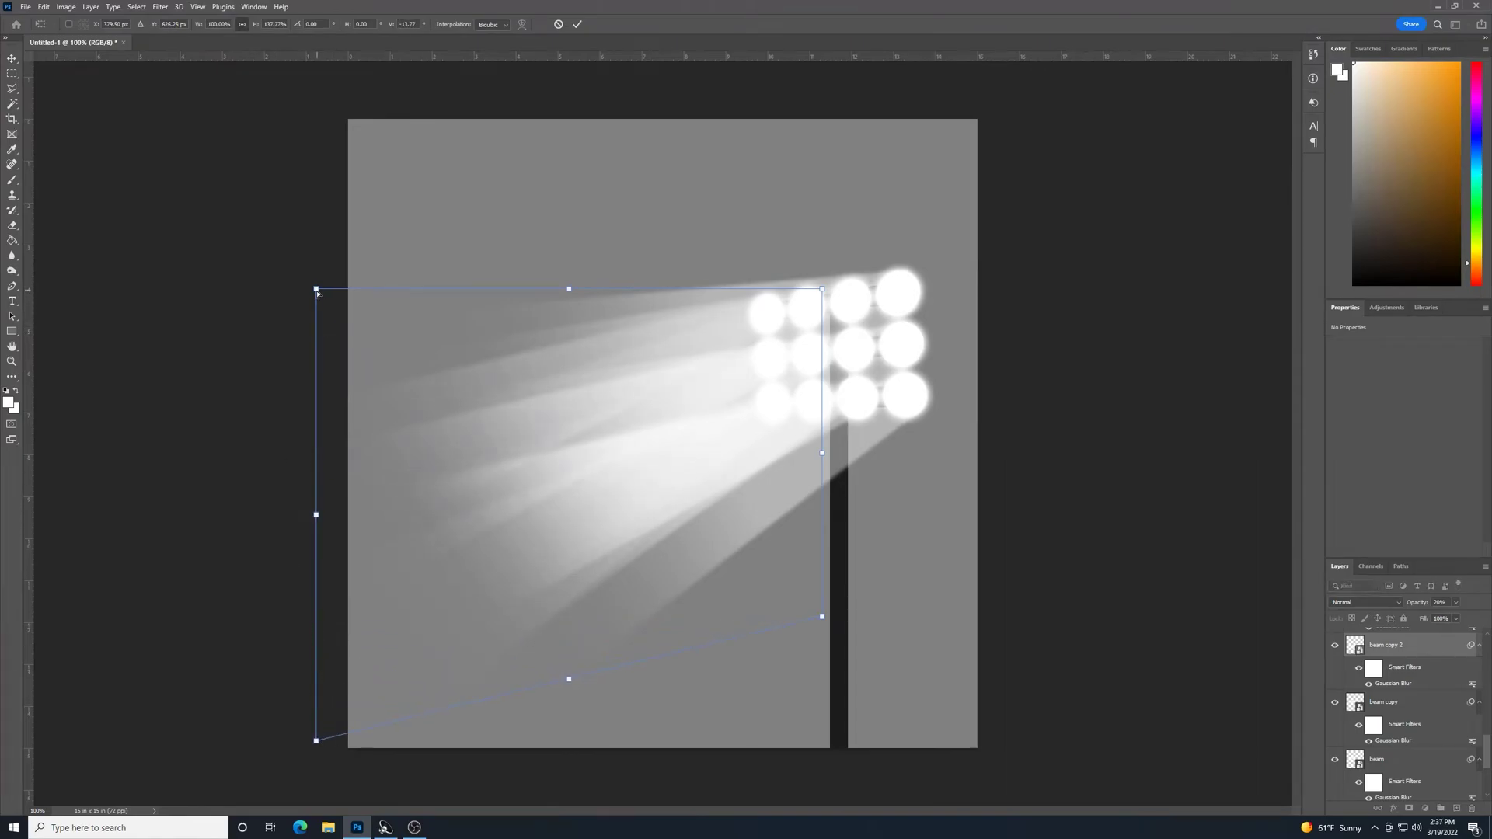
left_click_drag(316, 288, 317, 154)
key("Return")
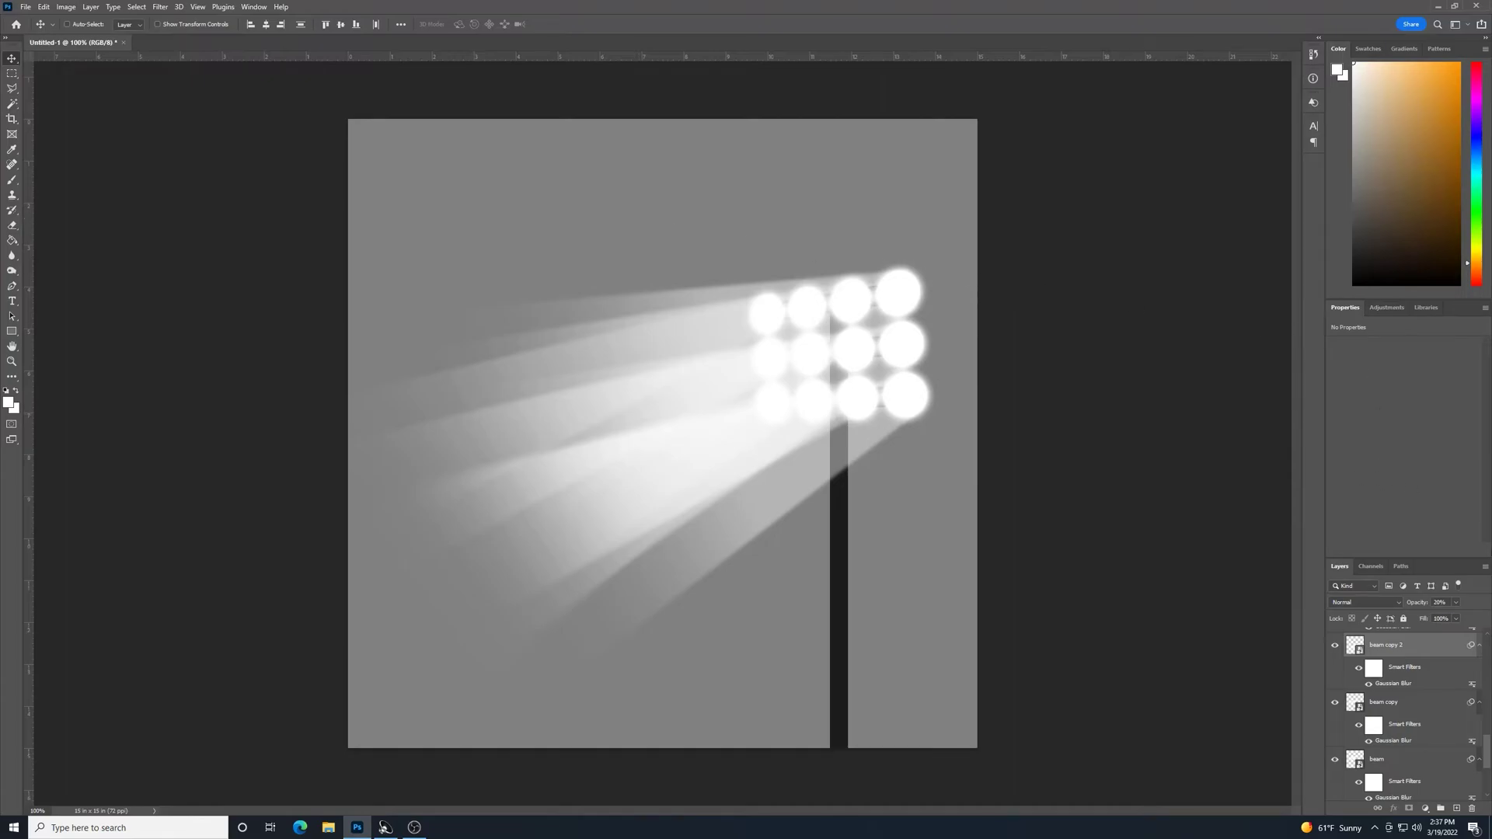
Toggle the lights and beam layers off and on to compare the effect
scroll(1486, 752, "down", 3)
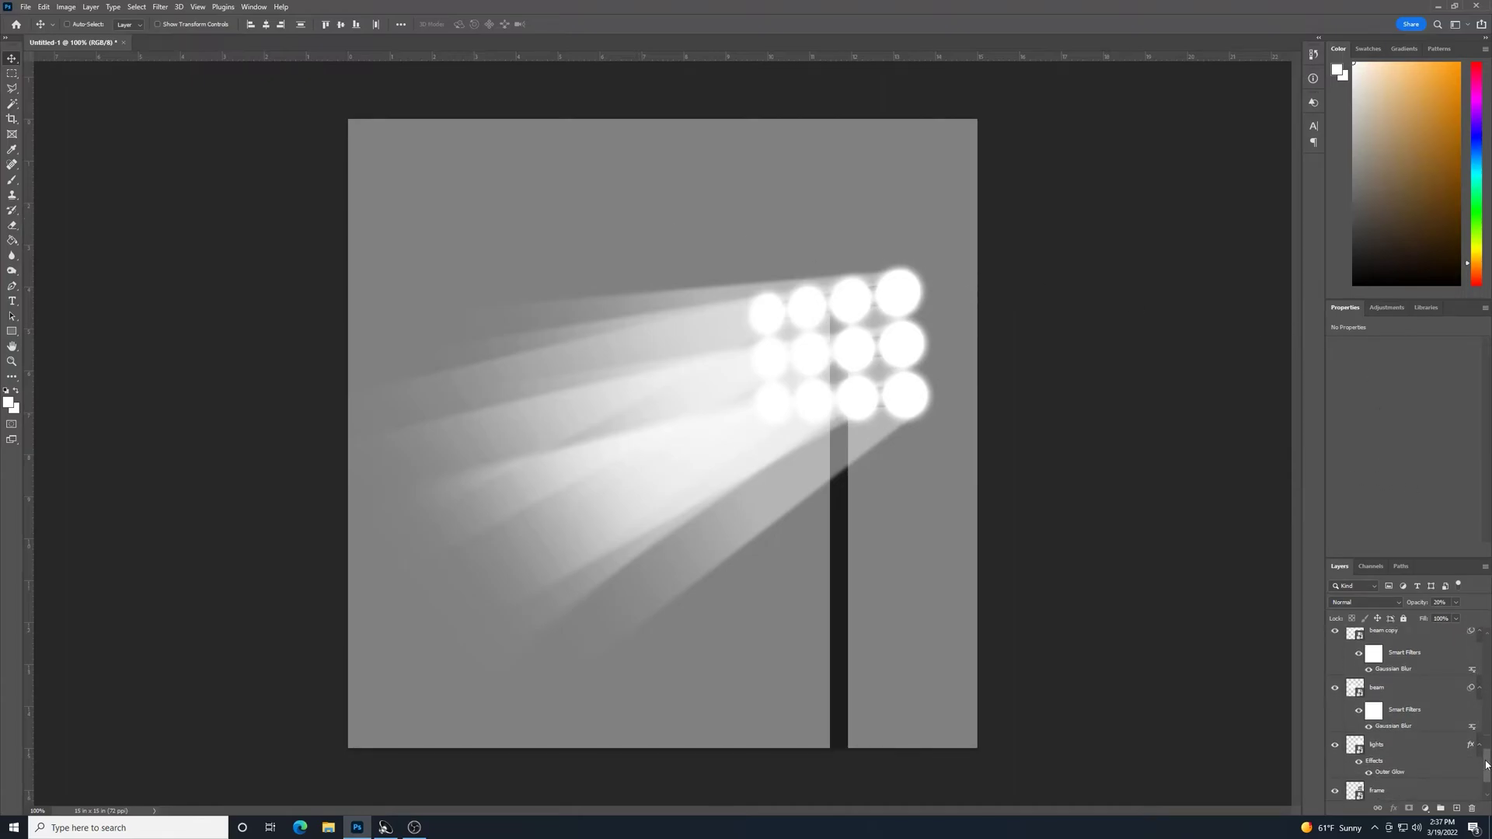
left_click(1441, 744)
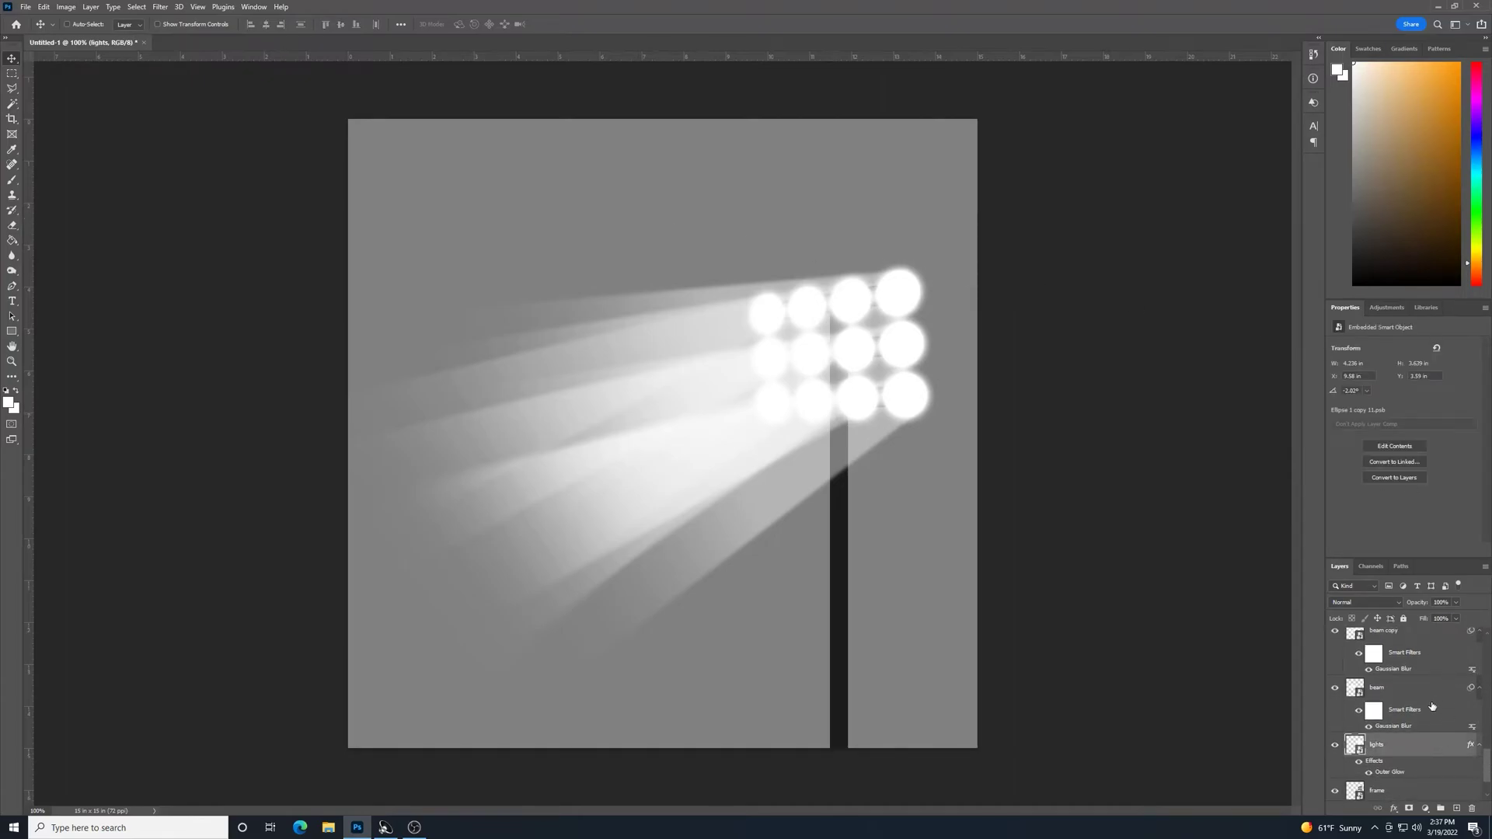
left_click(1335, 747)
left_click(1334, 747)
left_click(1334, 689)
left_click(1334, 688)
Set beam, beam copy and beam copy 2 to 10% opacity
left_click(1437, 708)
scroll(1452, 704, "up", 3)
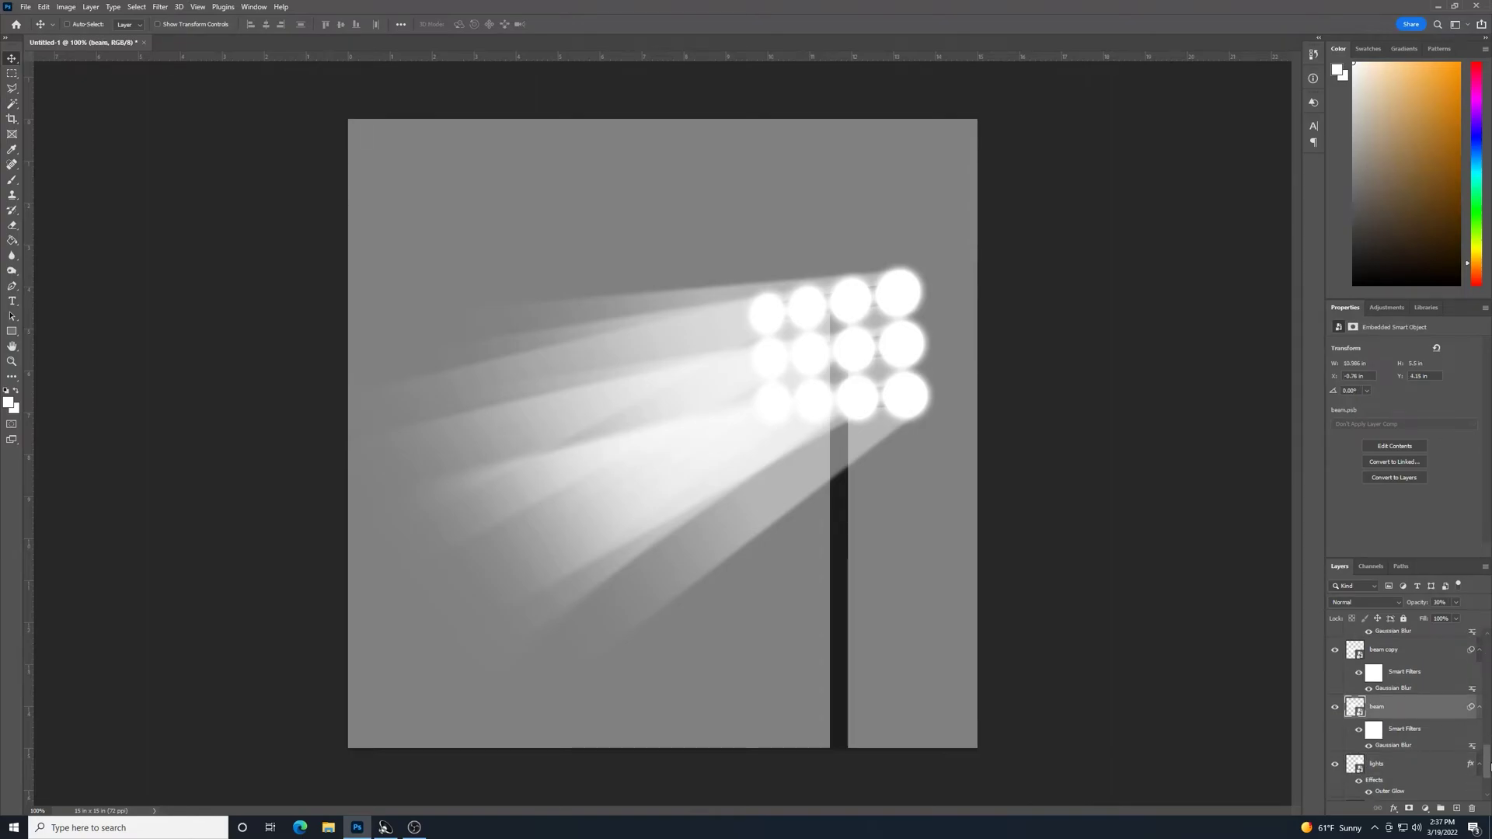
left_click(1438, 654, "shift")
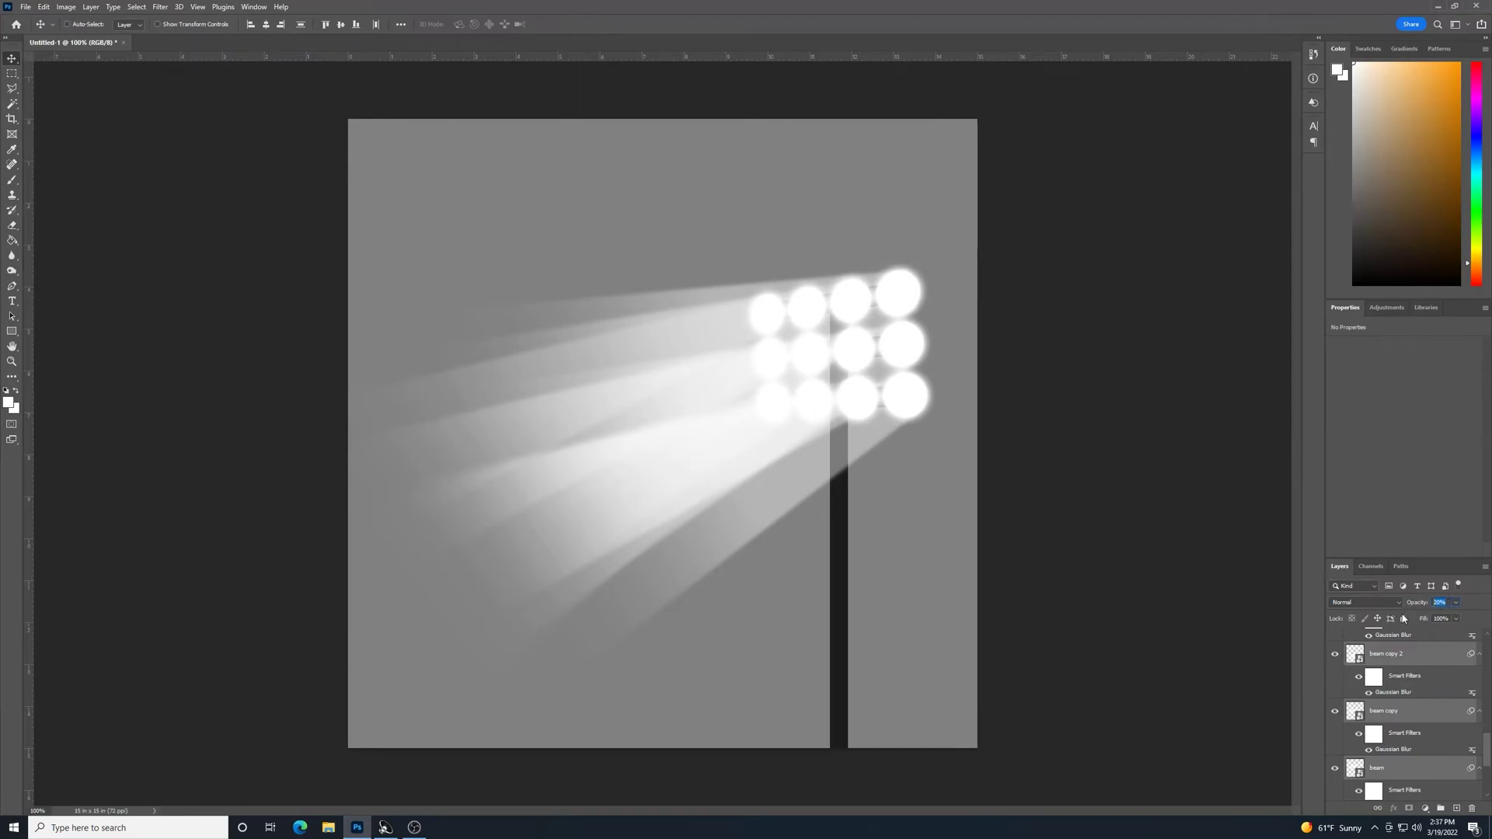
type("10")
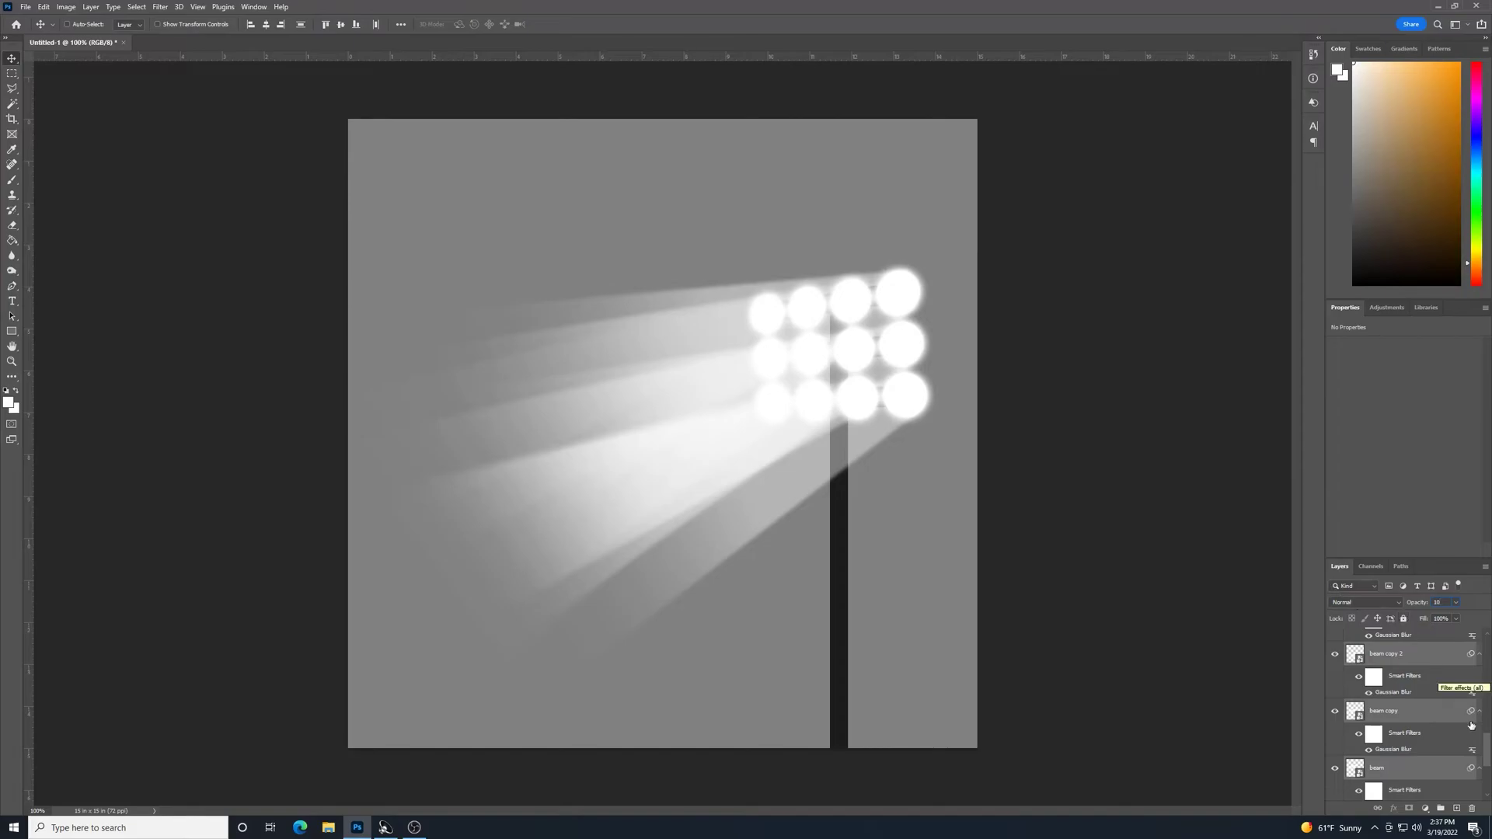
key("Return")
Set beam copies 11, 10 and 9 to 50% opacity
left_click(1430, 711)
scroll(1429, 711, "up", 2)
scroll(1406, 715, "up", 5)
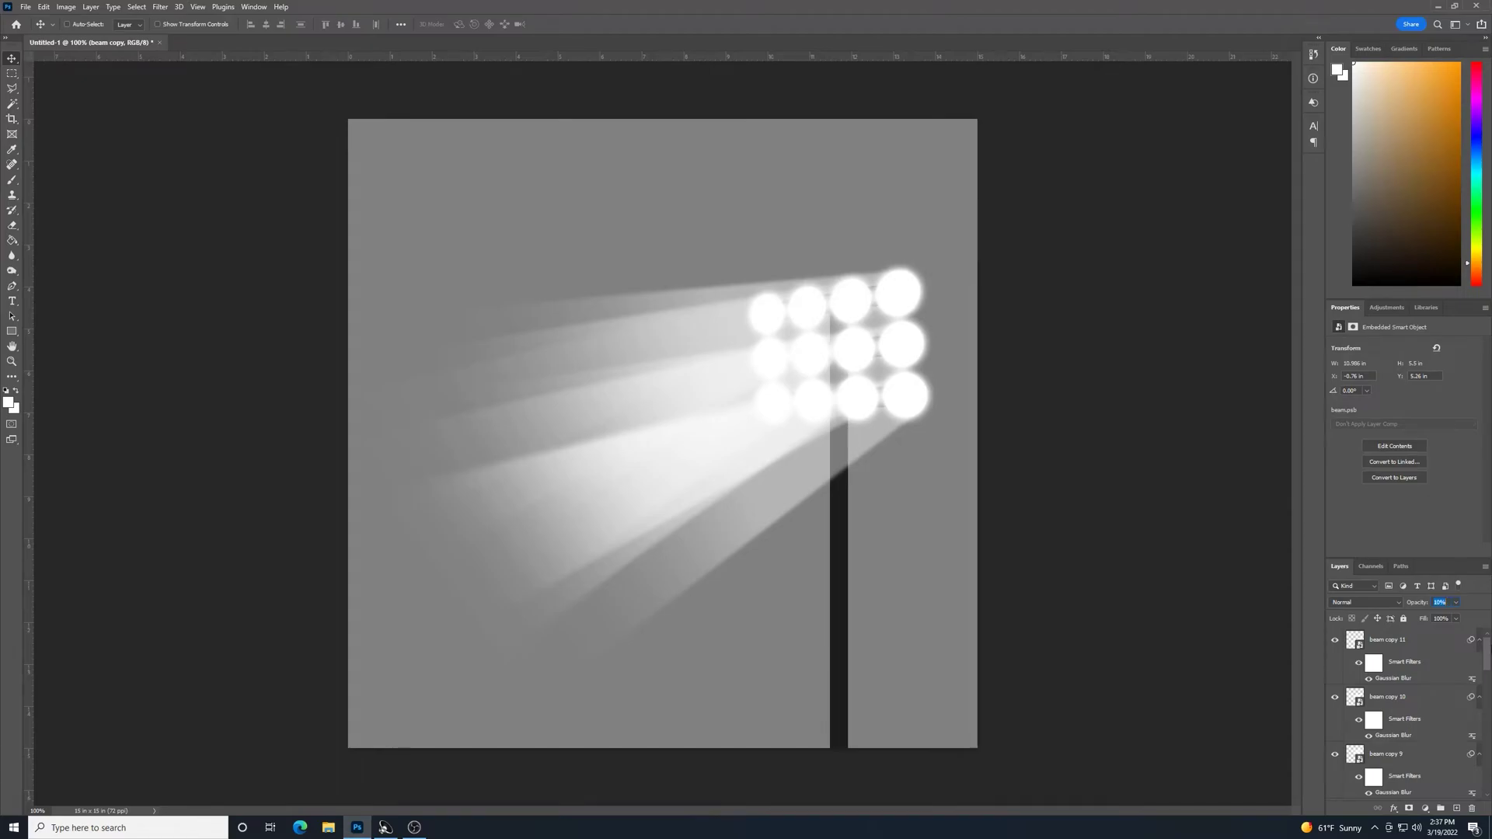
left_click(1429, 647)
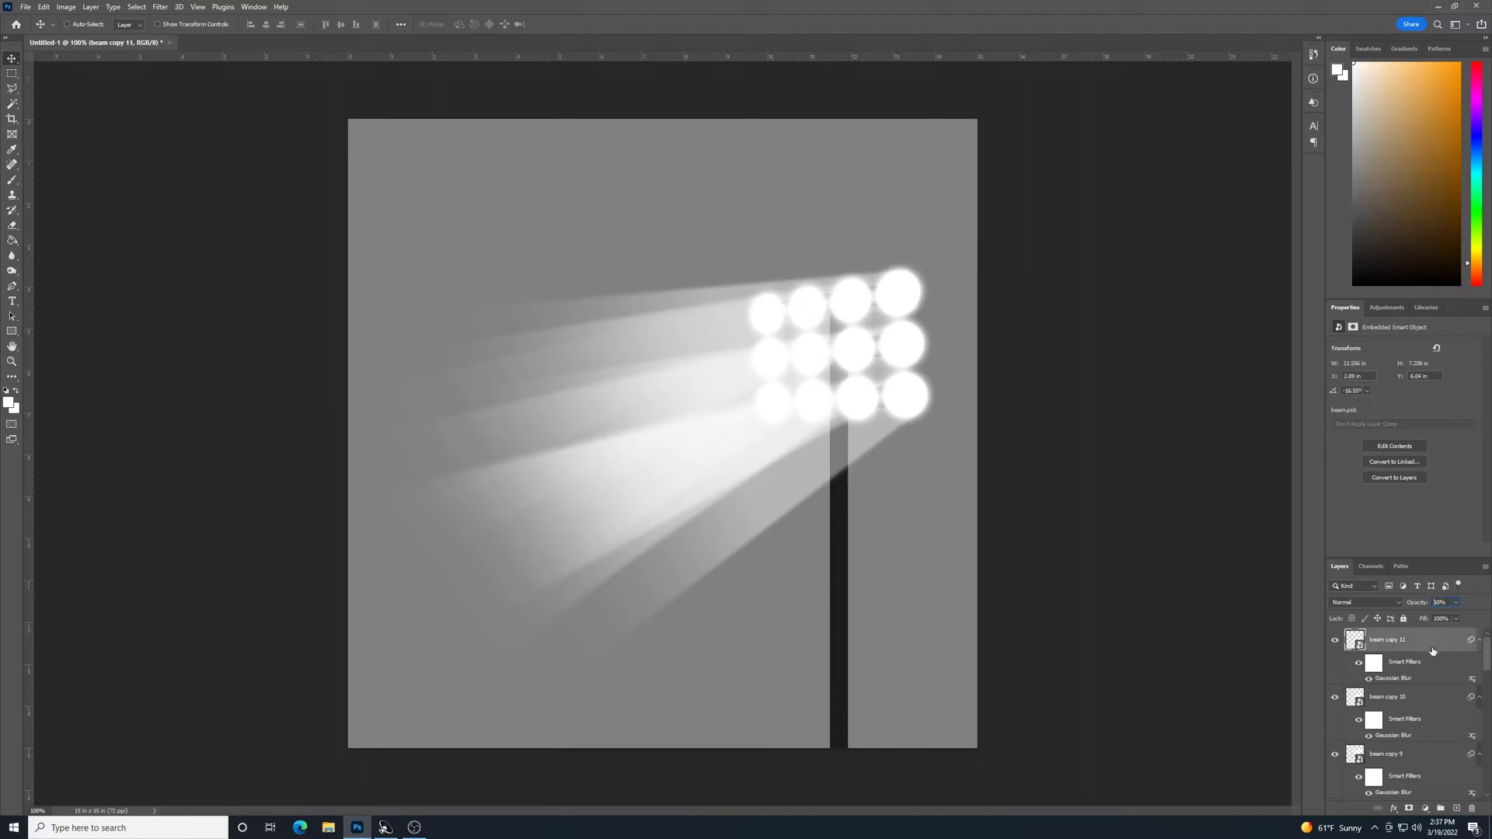
left_click(1410, 753, "shift")
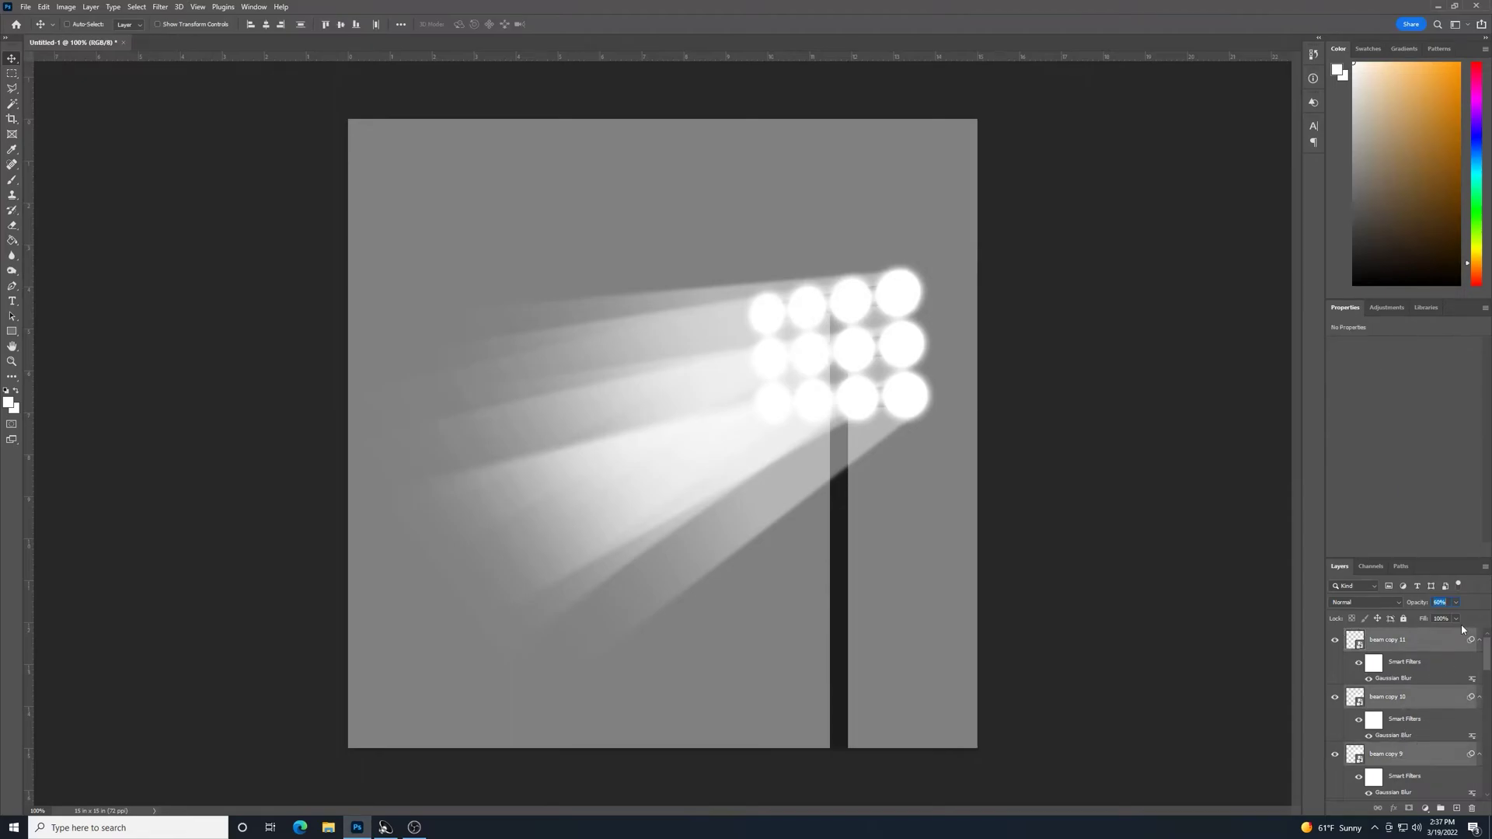
type("50")
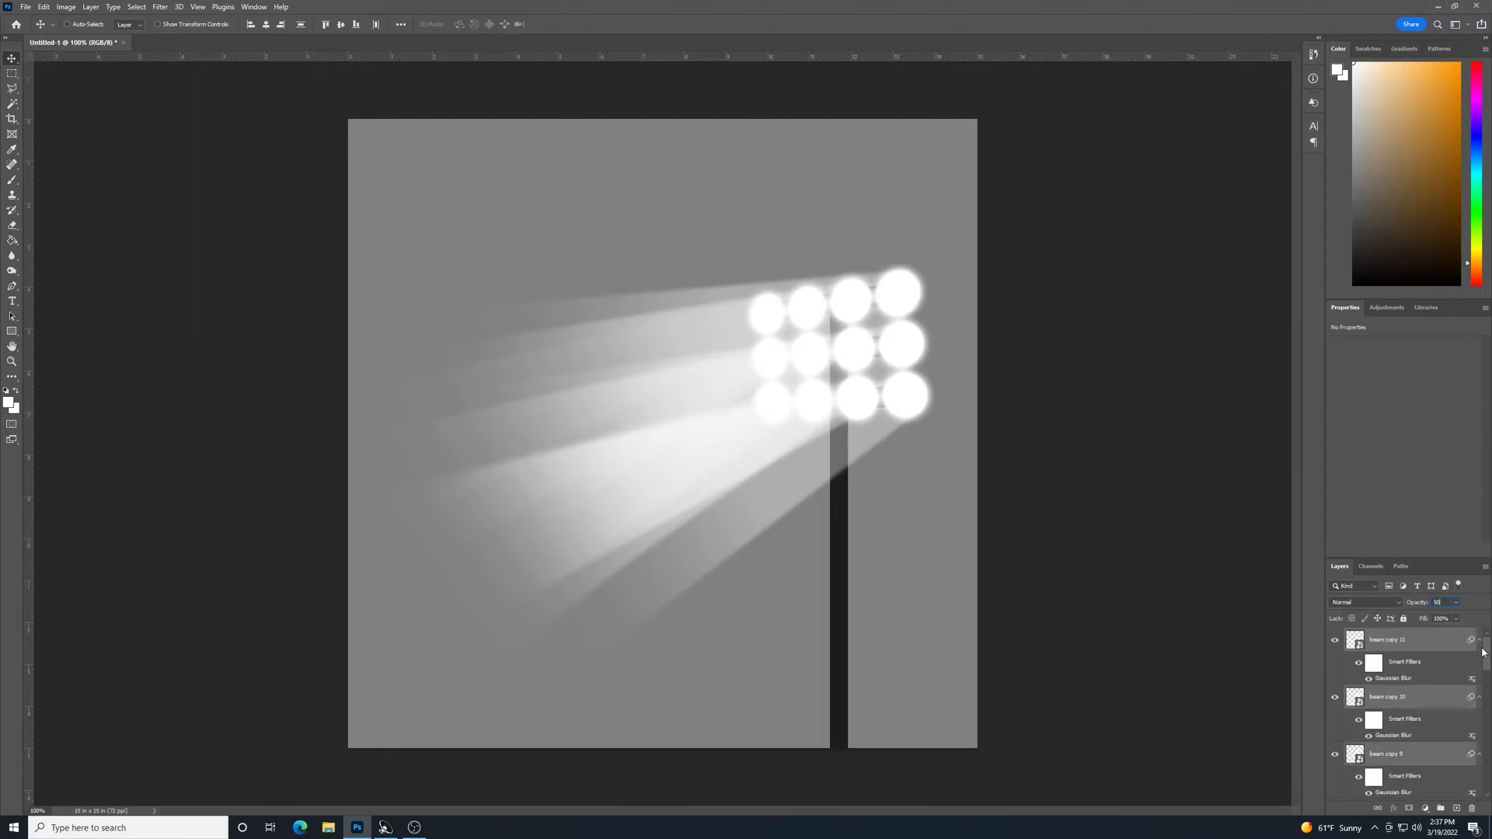
scroll(1488, 665, "down", 10)
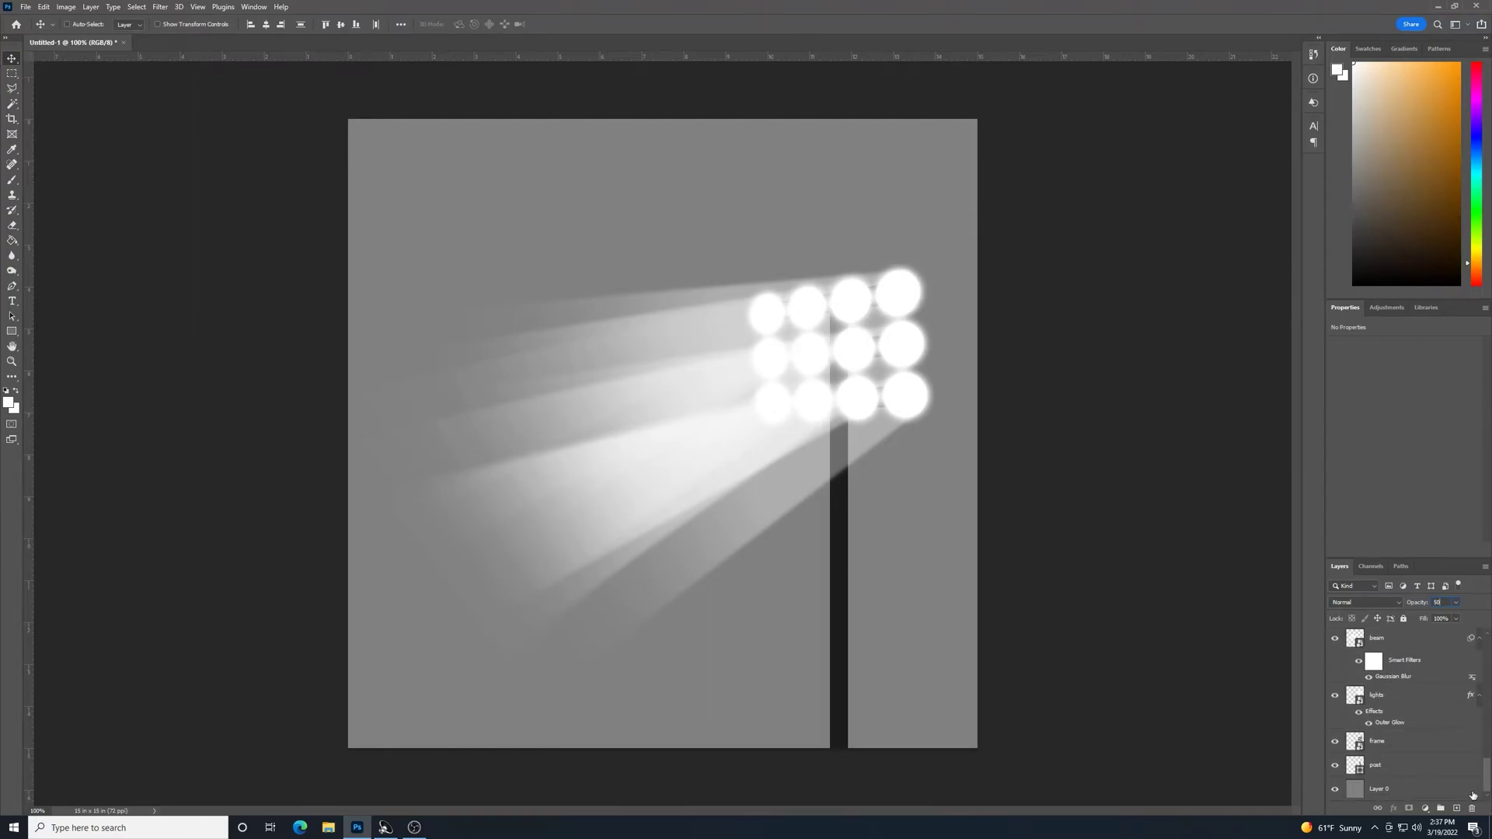
Select Layer 0 and dismiss the opacity-range and duplicate-layer error messages
left_click(1432, 793)
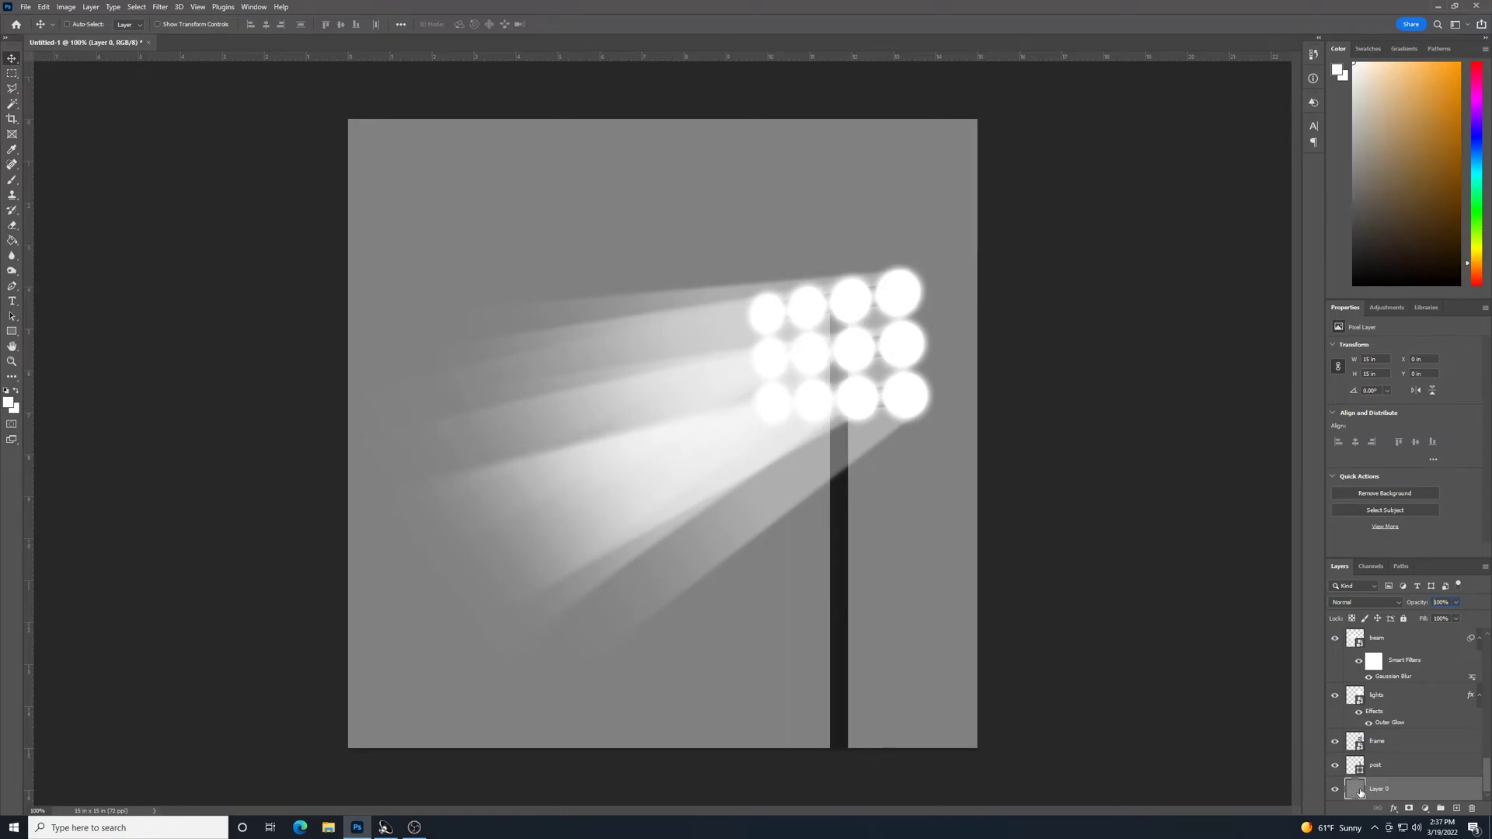
key("0")
key("BackSpace")
key("Return")
left_click(734, 300)
left_click(735, 300)
Fill Layer 0 with a custom very dark blue-grey colour
key("shift+F5")
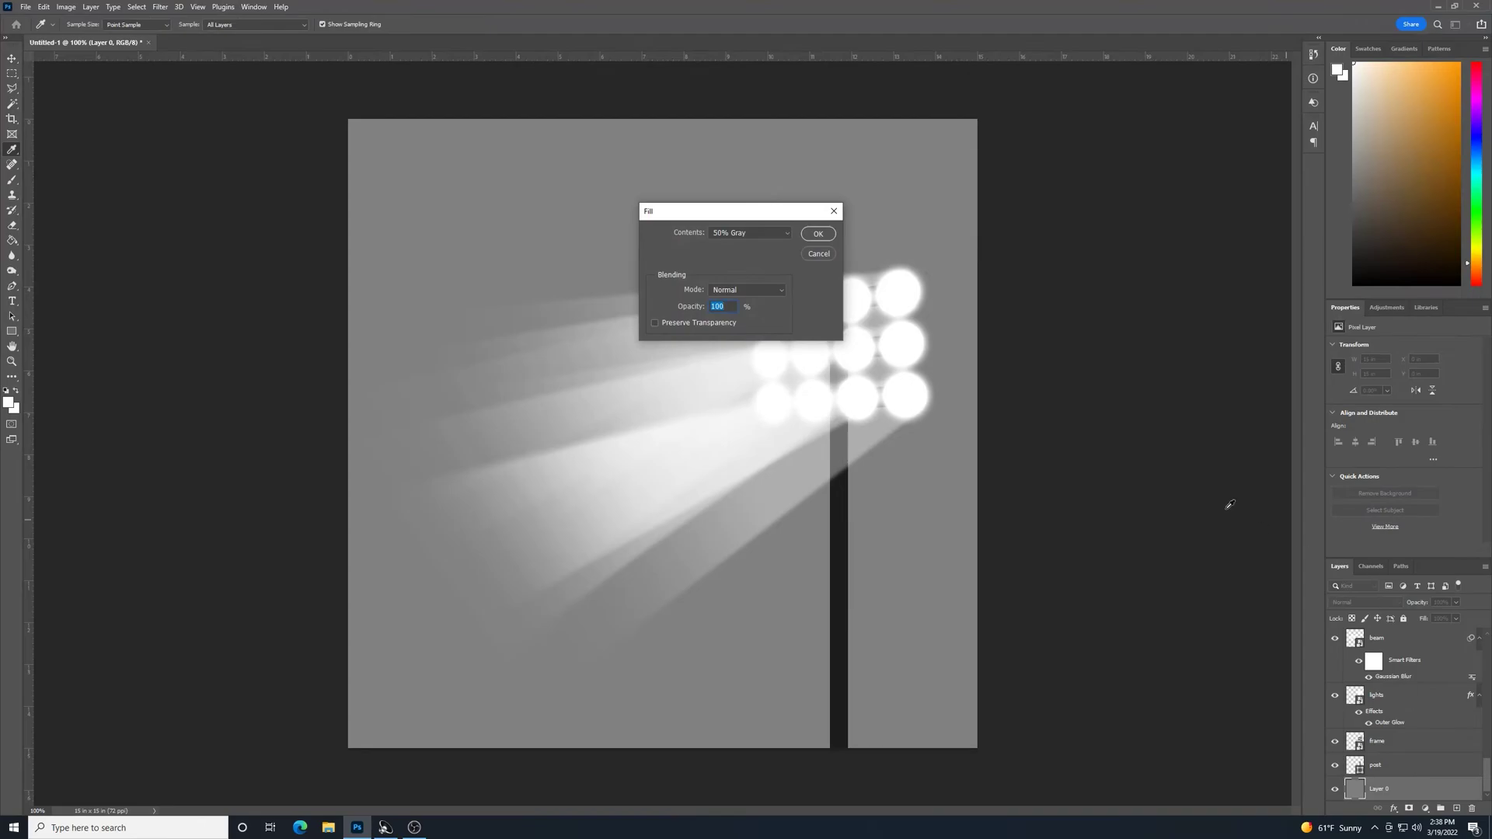
left_click(761, 234)
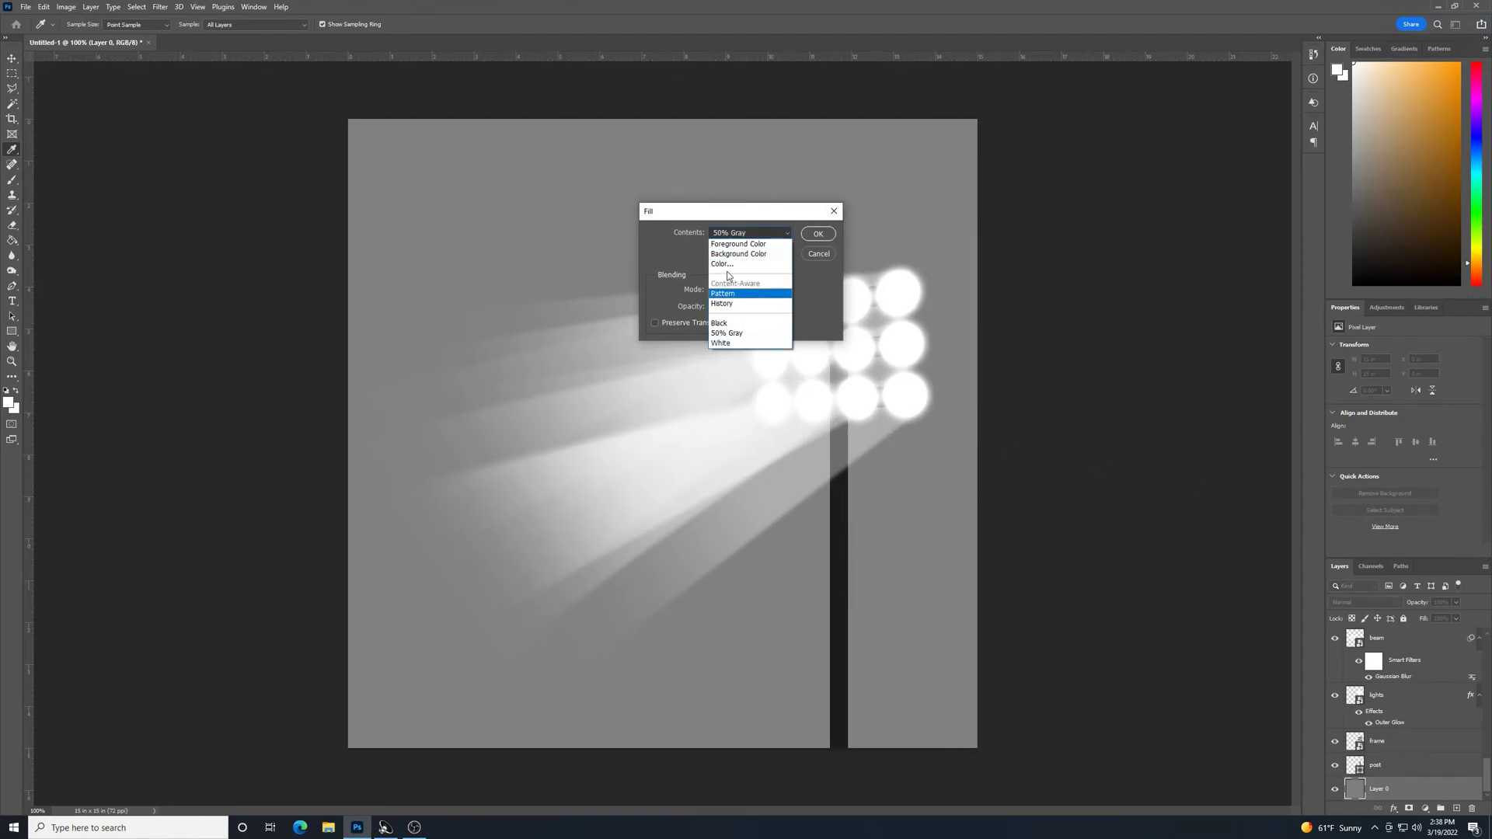
left_click(726, 264)
left_click(192, 202)
left_click_drag(191, 202, 172, 205)
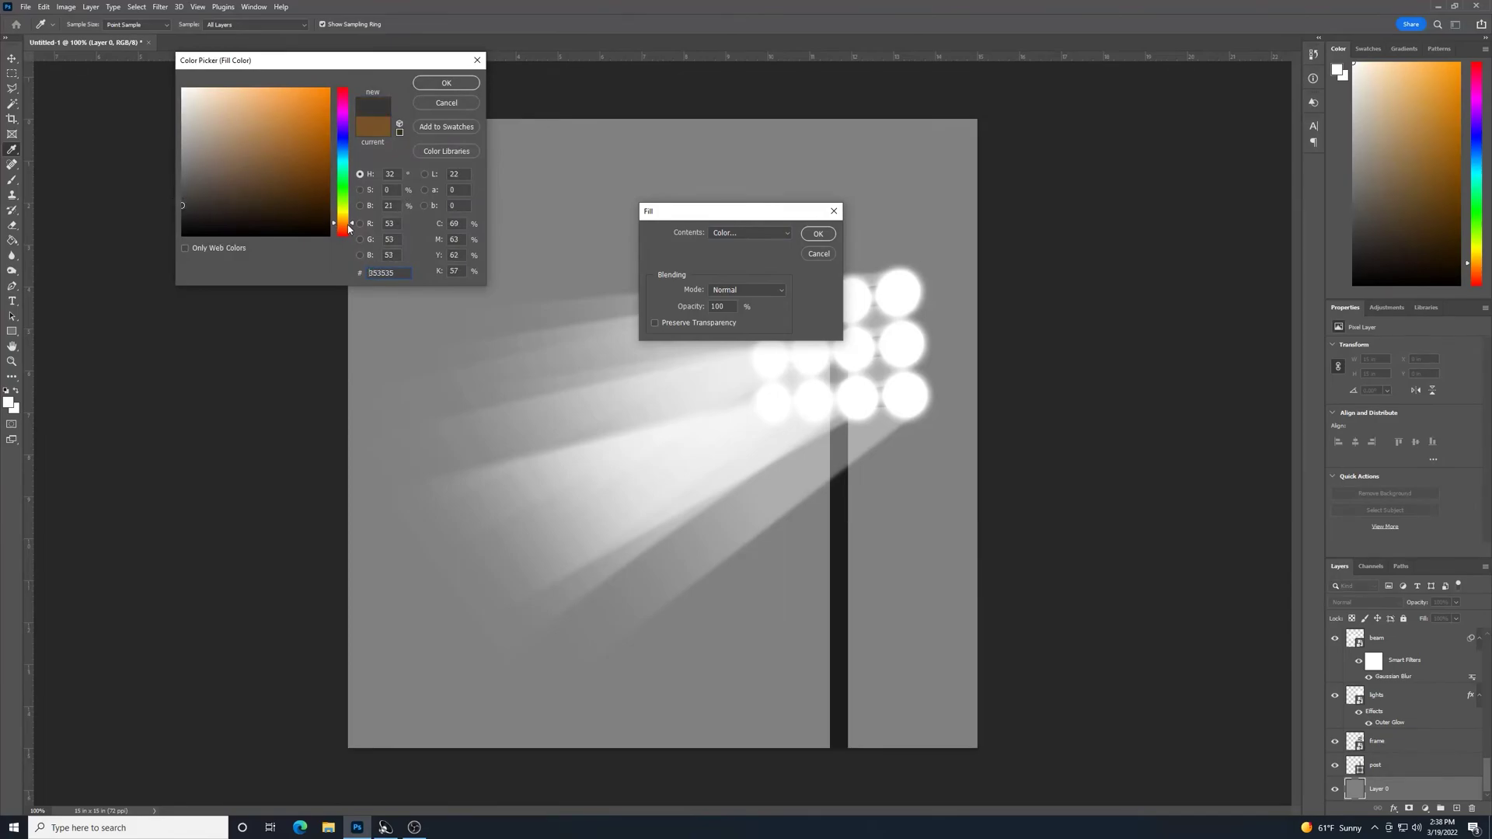
left_click(351, 192)
mouse_move(352, 192)
left_mouse_down()
mouse_move(350, 136)
mouse_move(348, 159)
left_mouse_up()
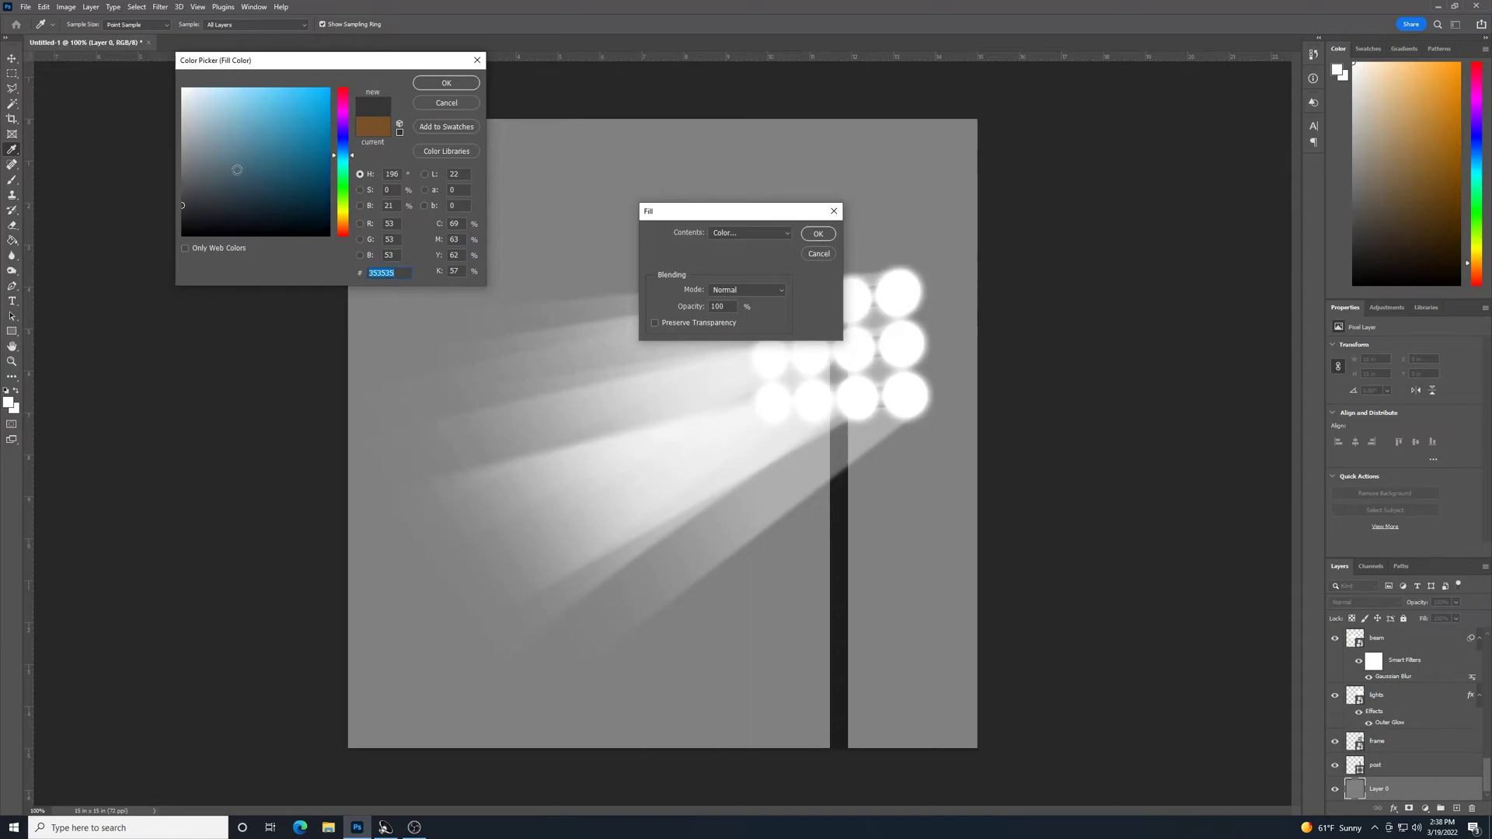
left_click_drag(192, 195, 206, 202)
left_click(446, 83)
left_click(819, 235)
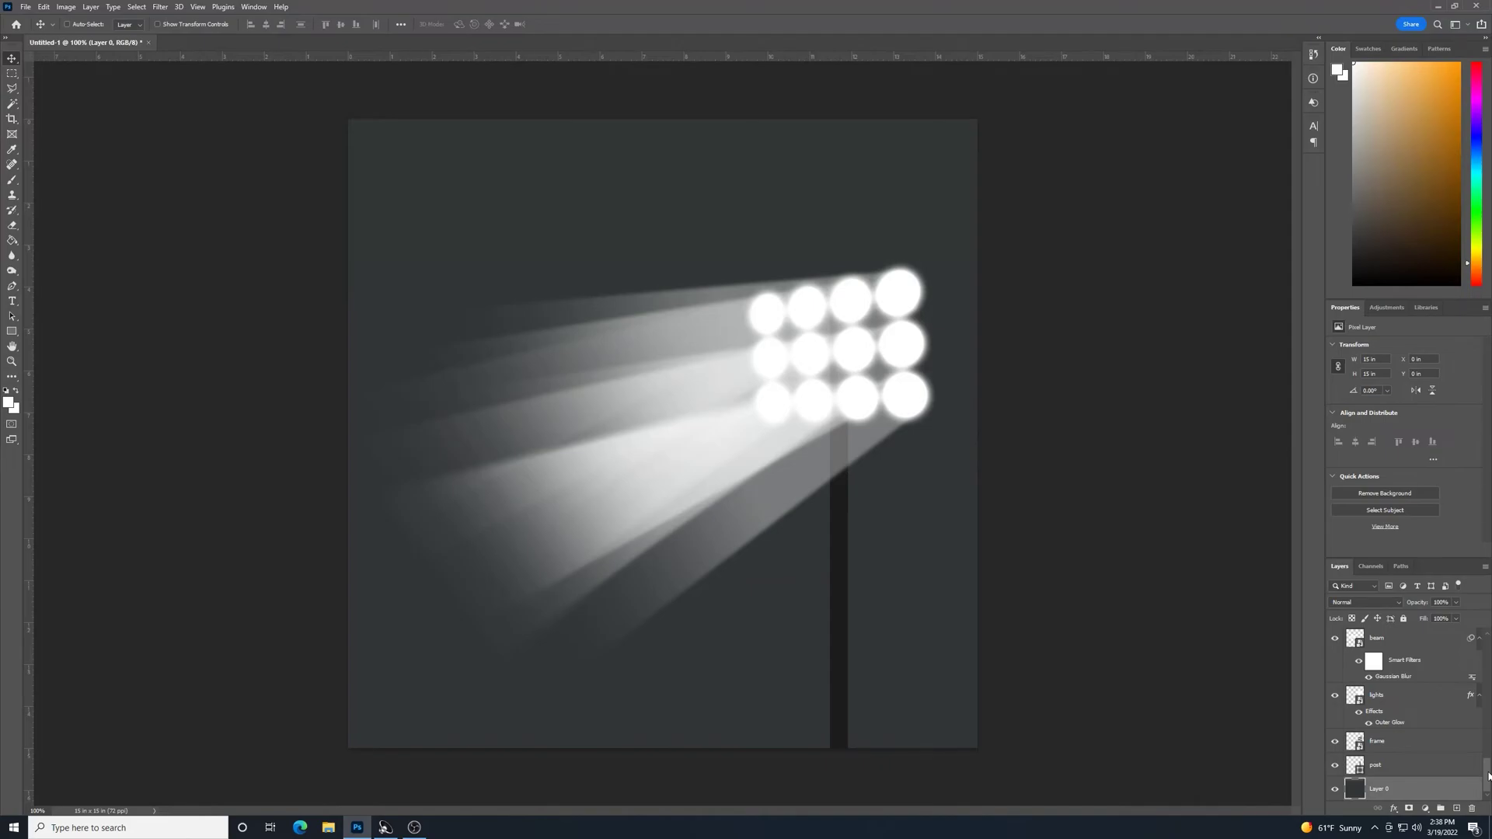
Add a black-filled Layer 1 above frame and lower its opacity to 99%
left_click(1437, 748)
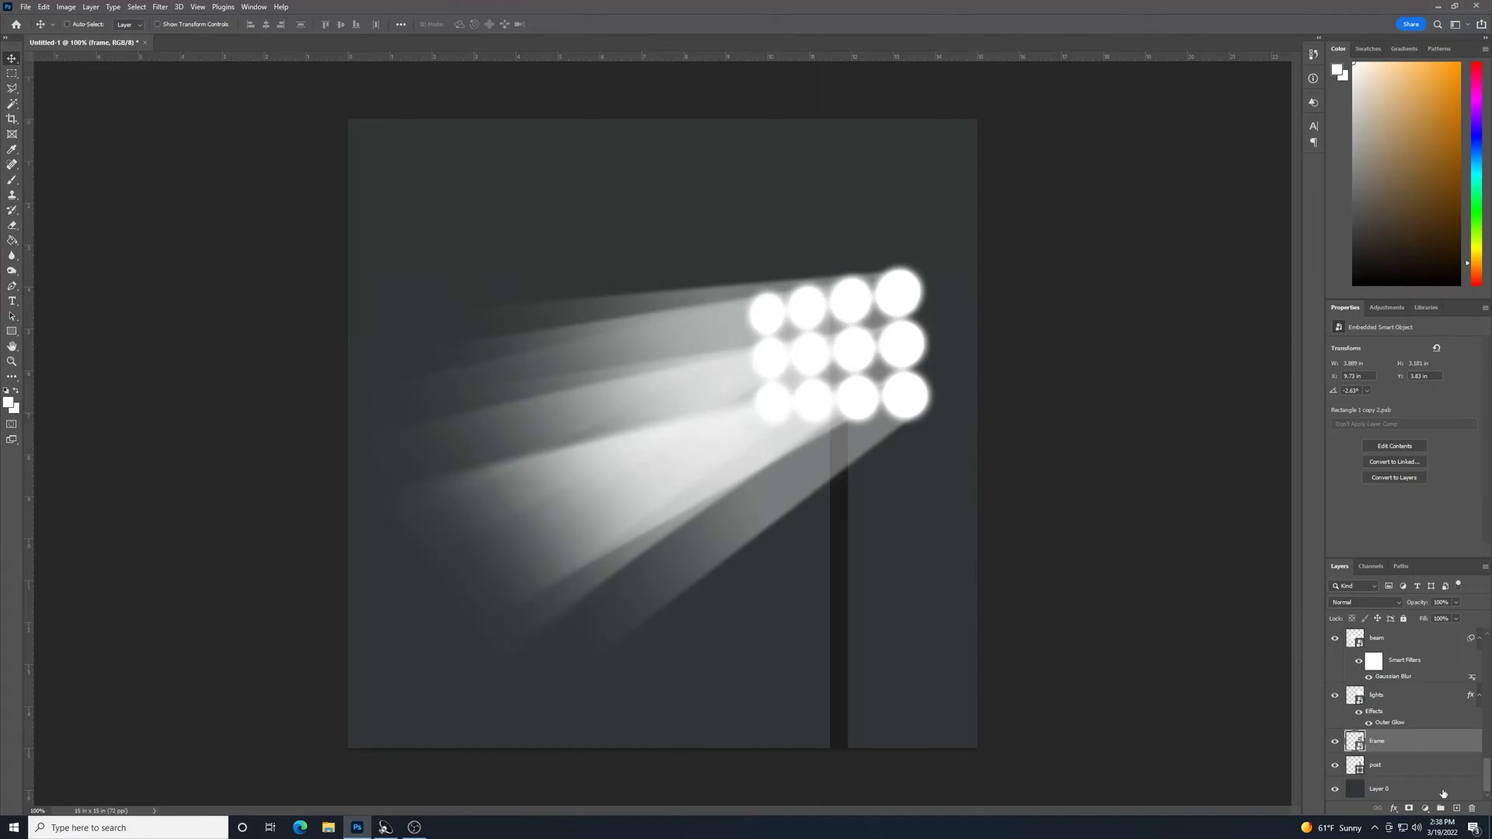
left_click(1456, 808)
key("shift+F5")
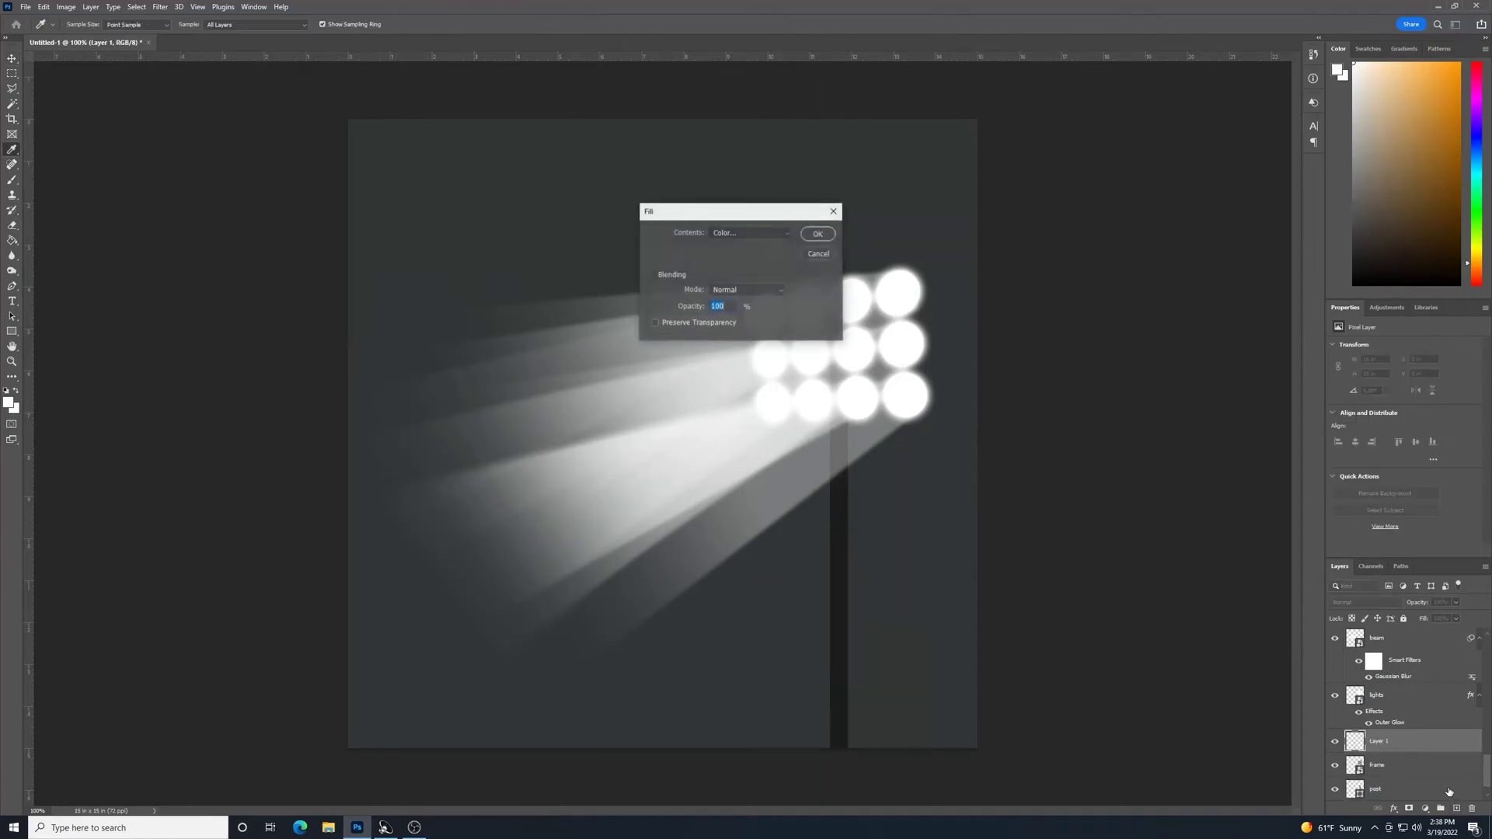
left_click(763, 231)
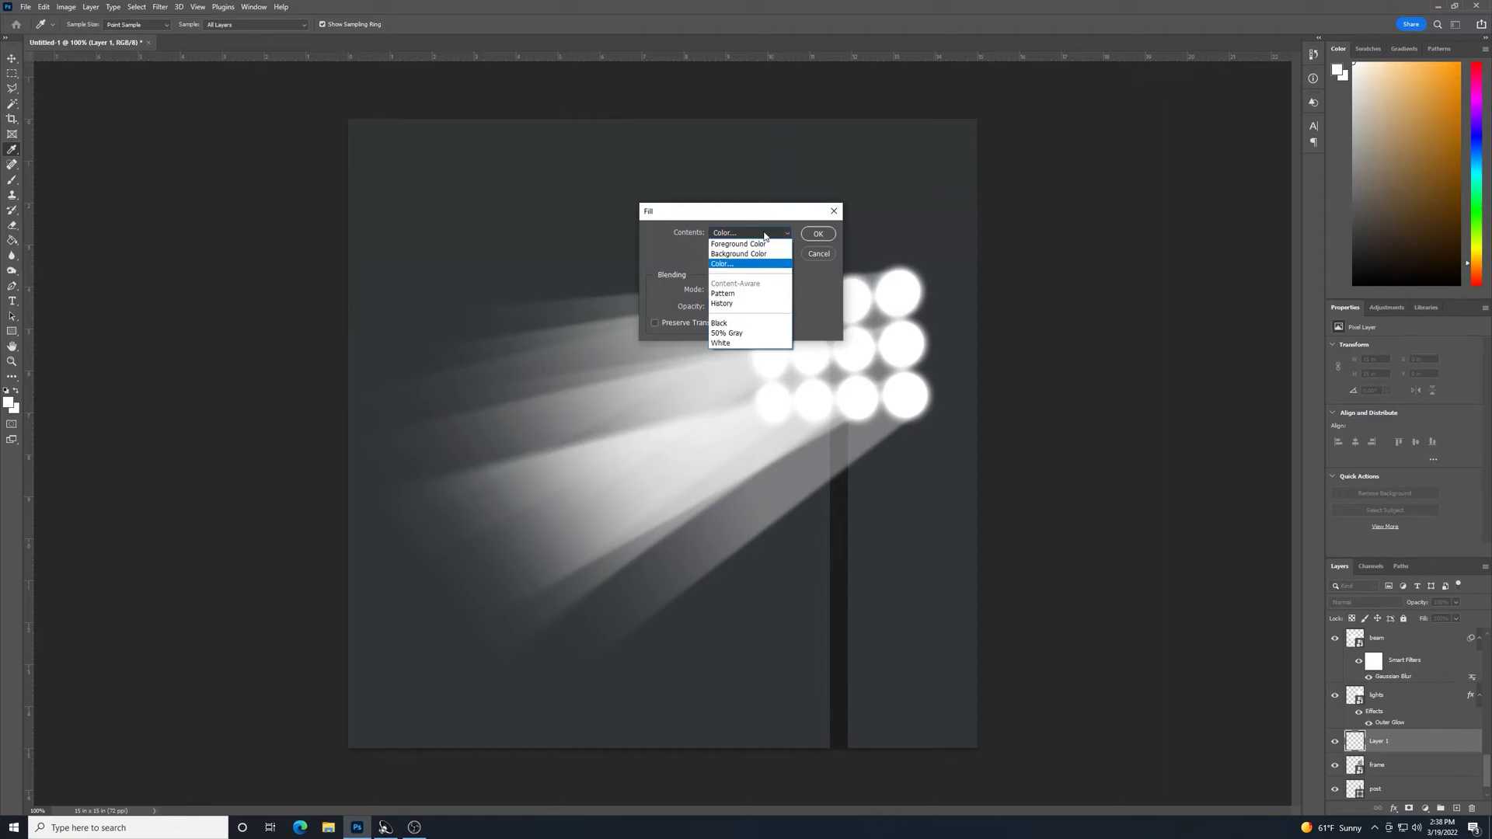
left_click(754, 323)
left_click(817, 233)
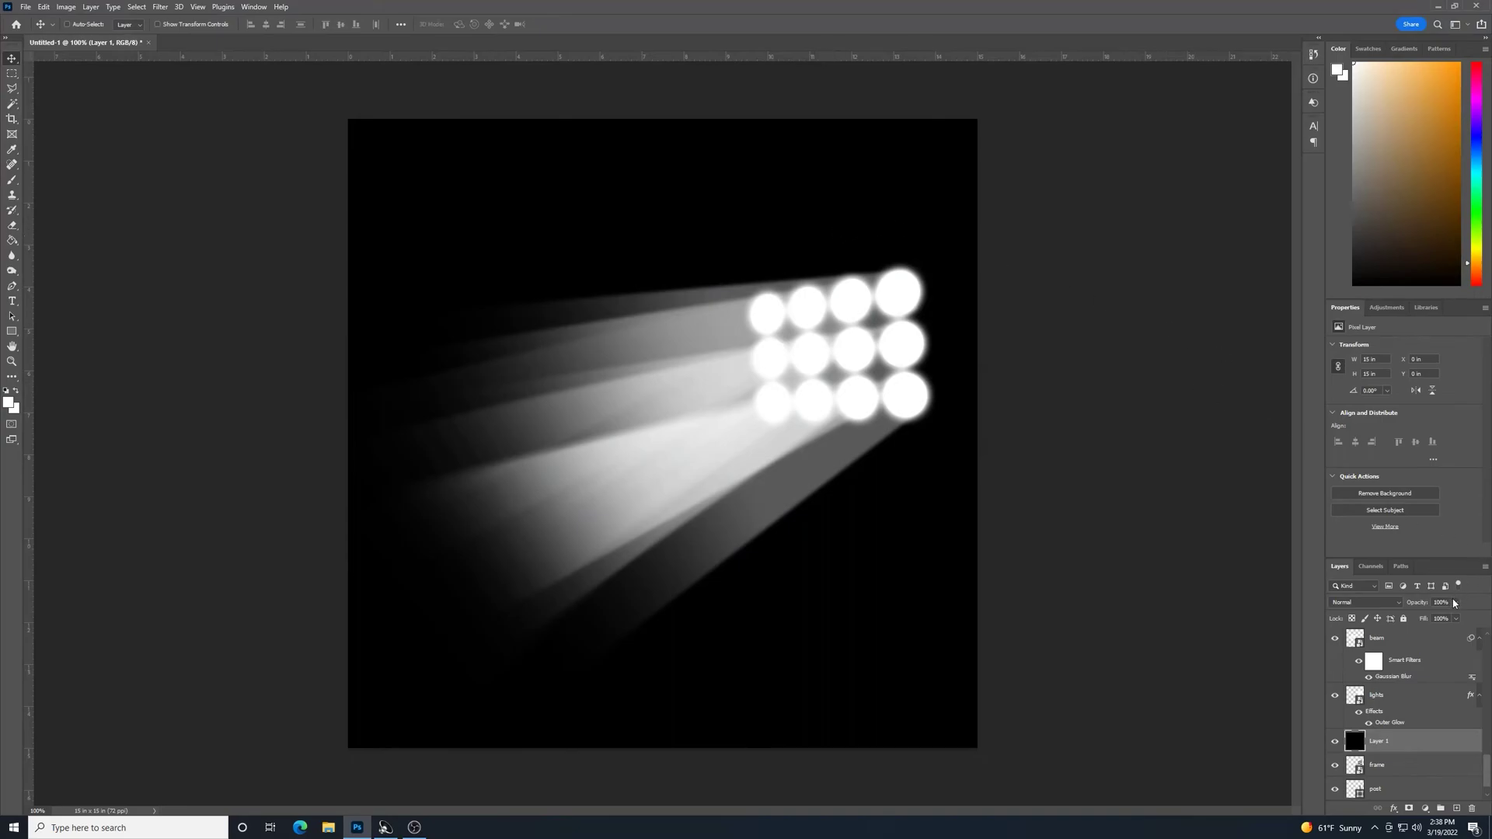
left_click(1455, 603)
mouse_move(1457, 617)
left_mouse_down()
mouse_move(1436, 619)
mouse_move(1446, 614)
left_mouse_up()
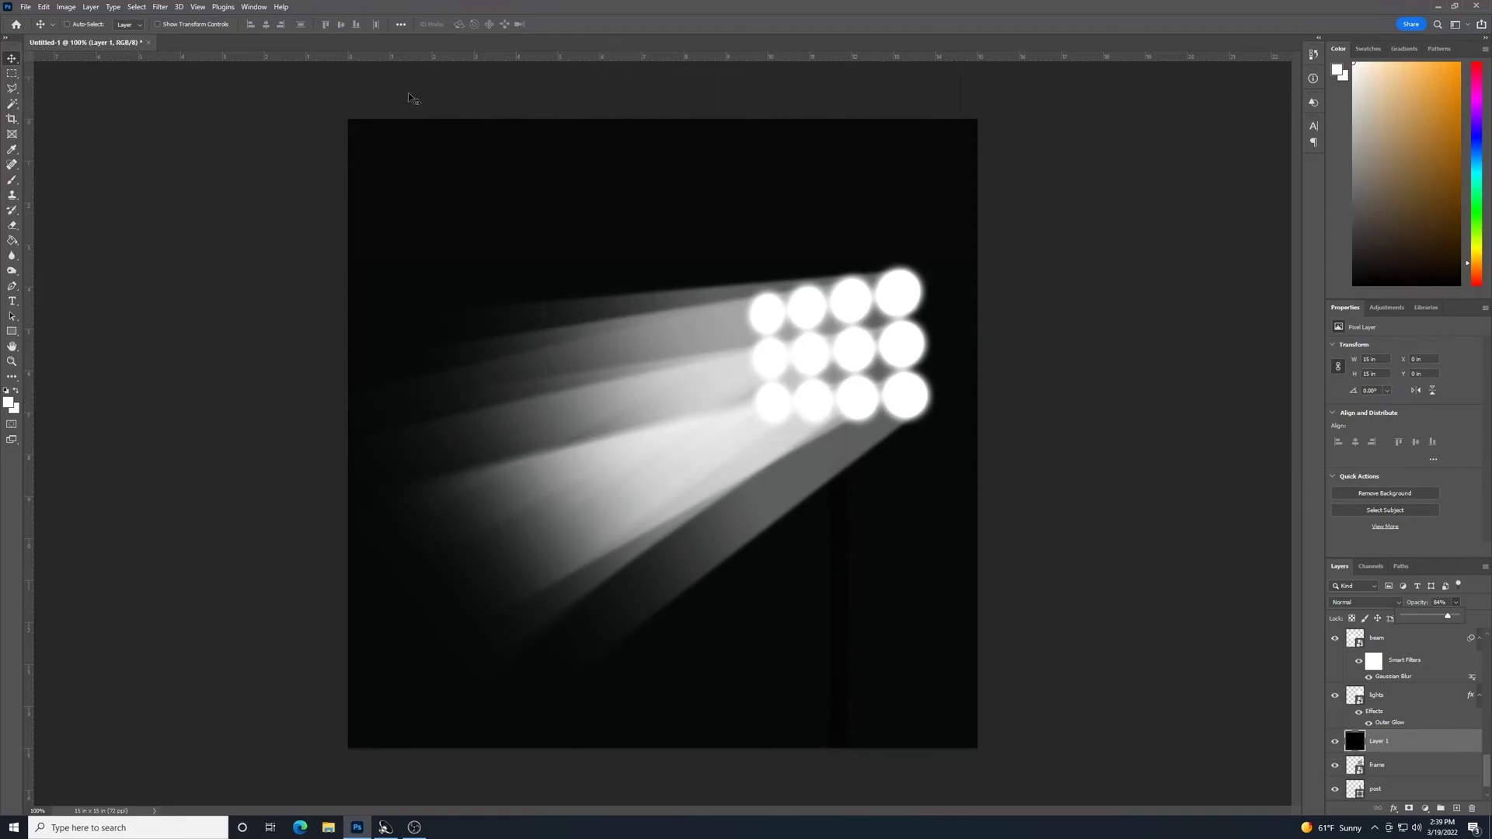
Switch to the Eraser with a soft round brush of about 228 px
left_click(20, 177)
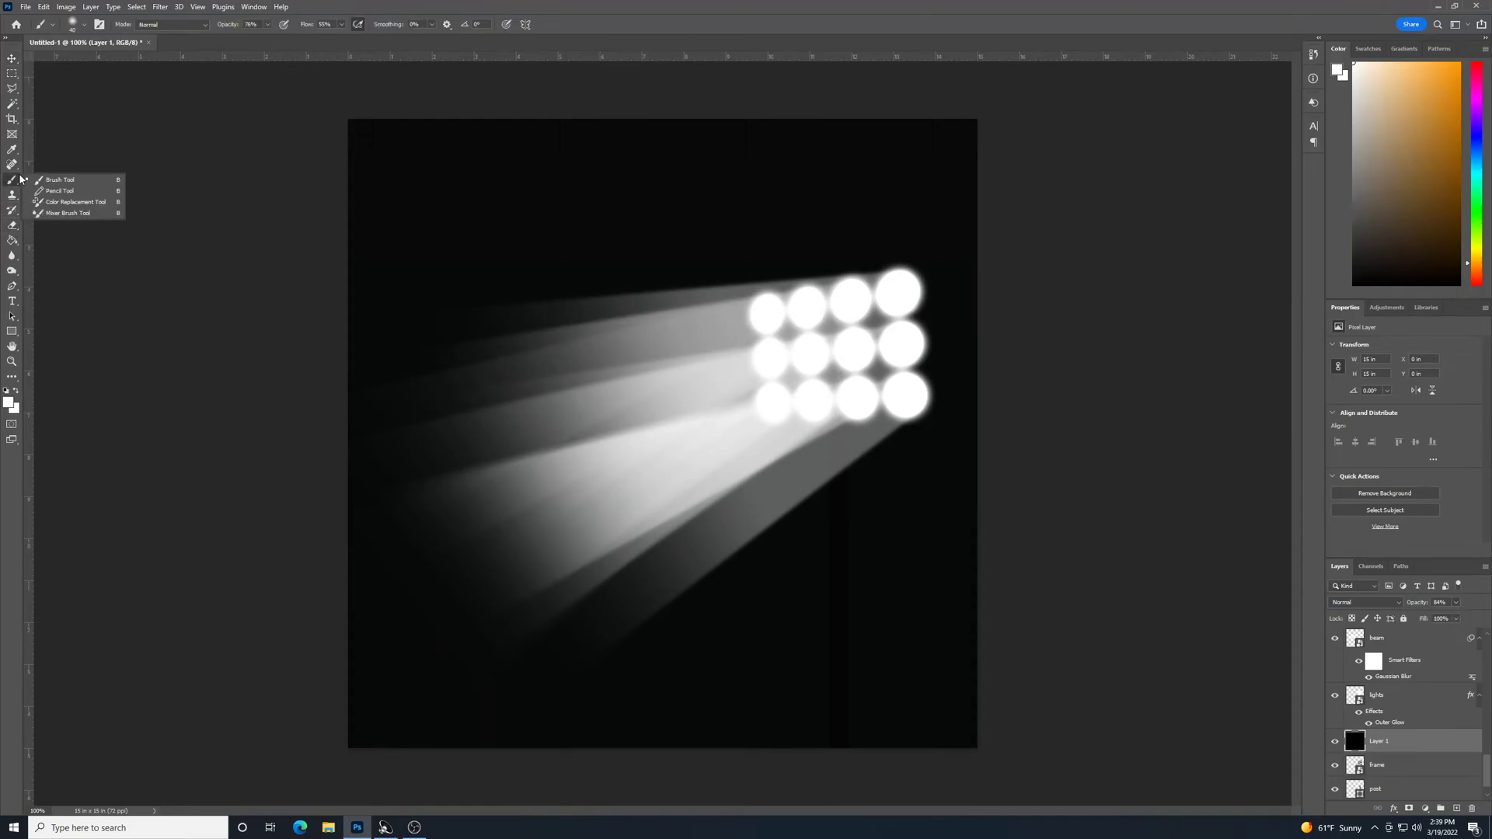
left_click(15, 229)
left_click(54, 225)
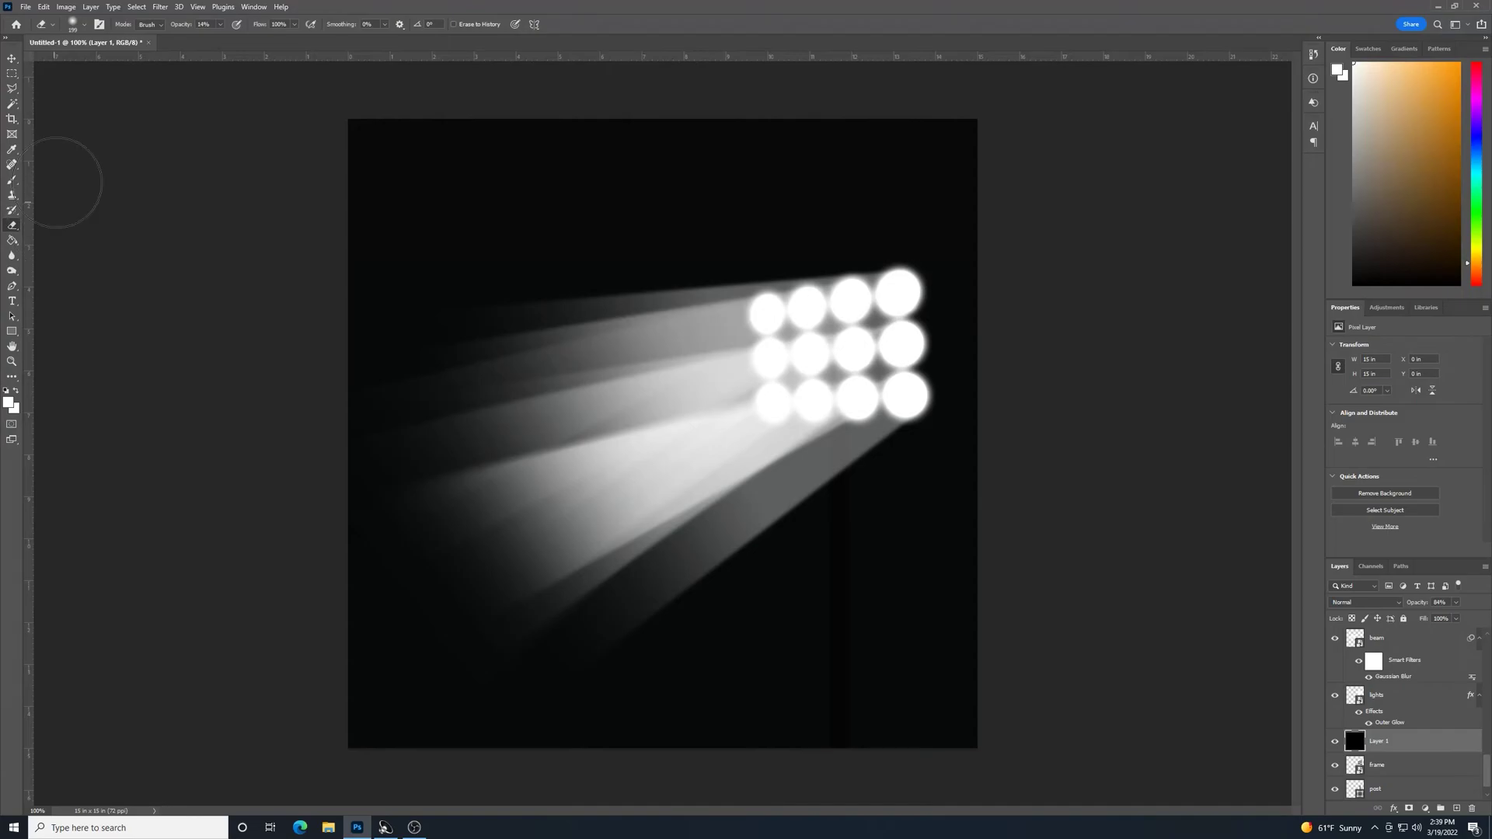
left_click(84, 25)
left_click_drag(120, 65, 123, 66)
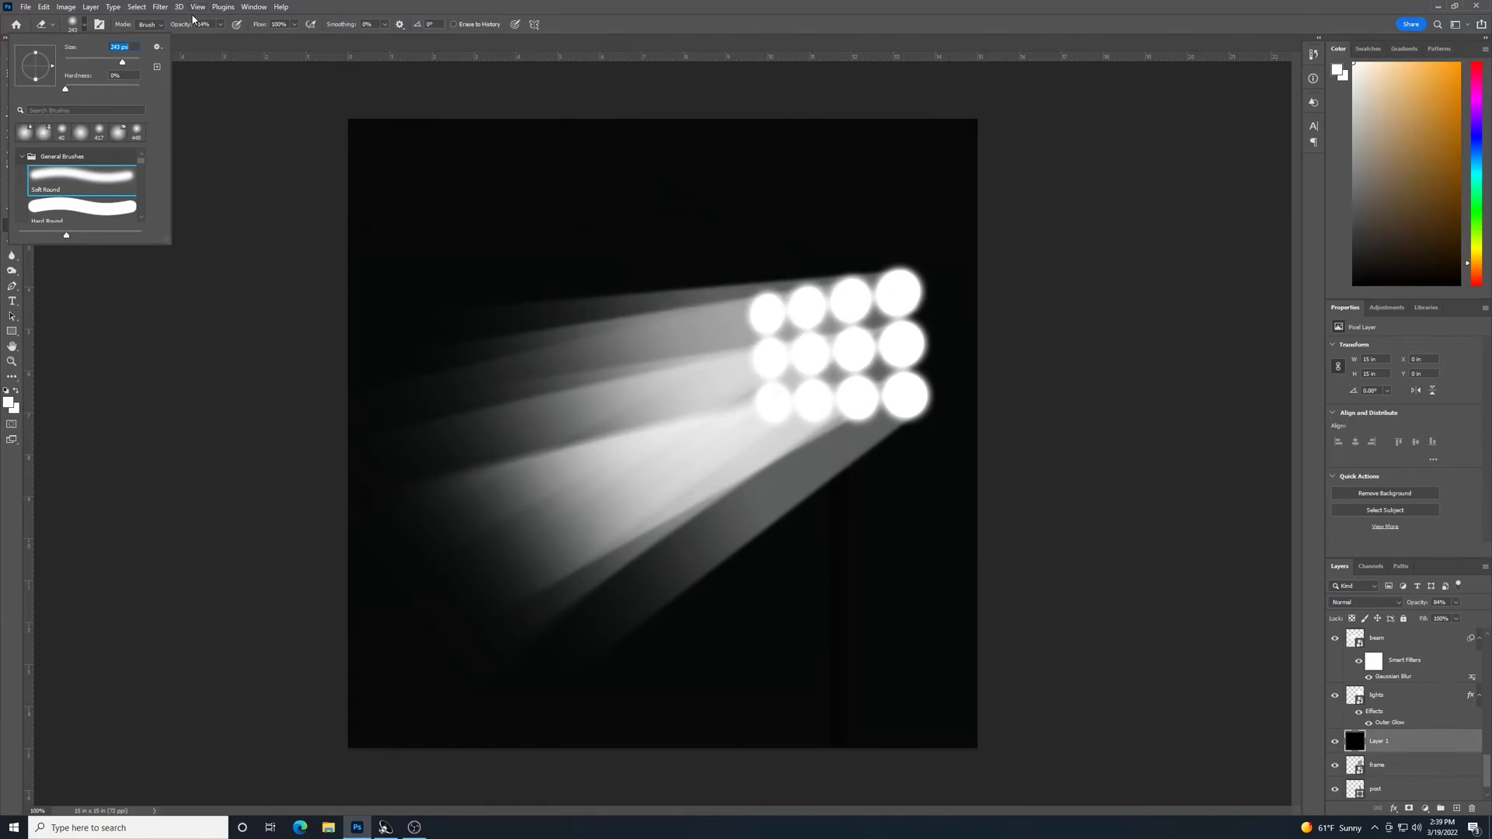
left_click(393, 6)
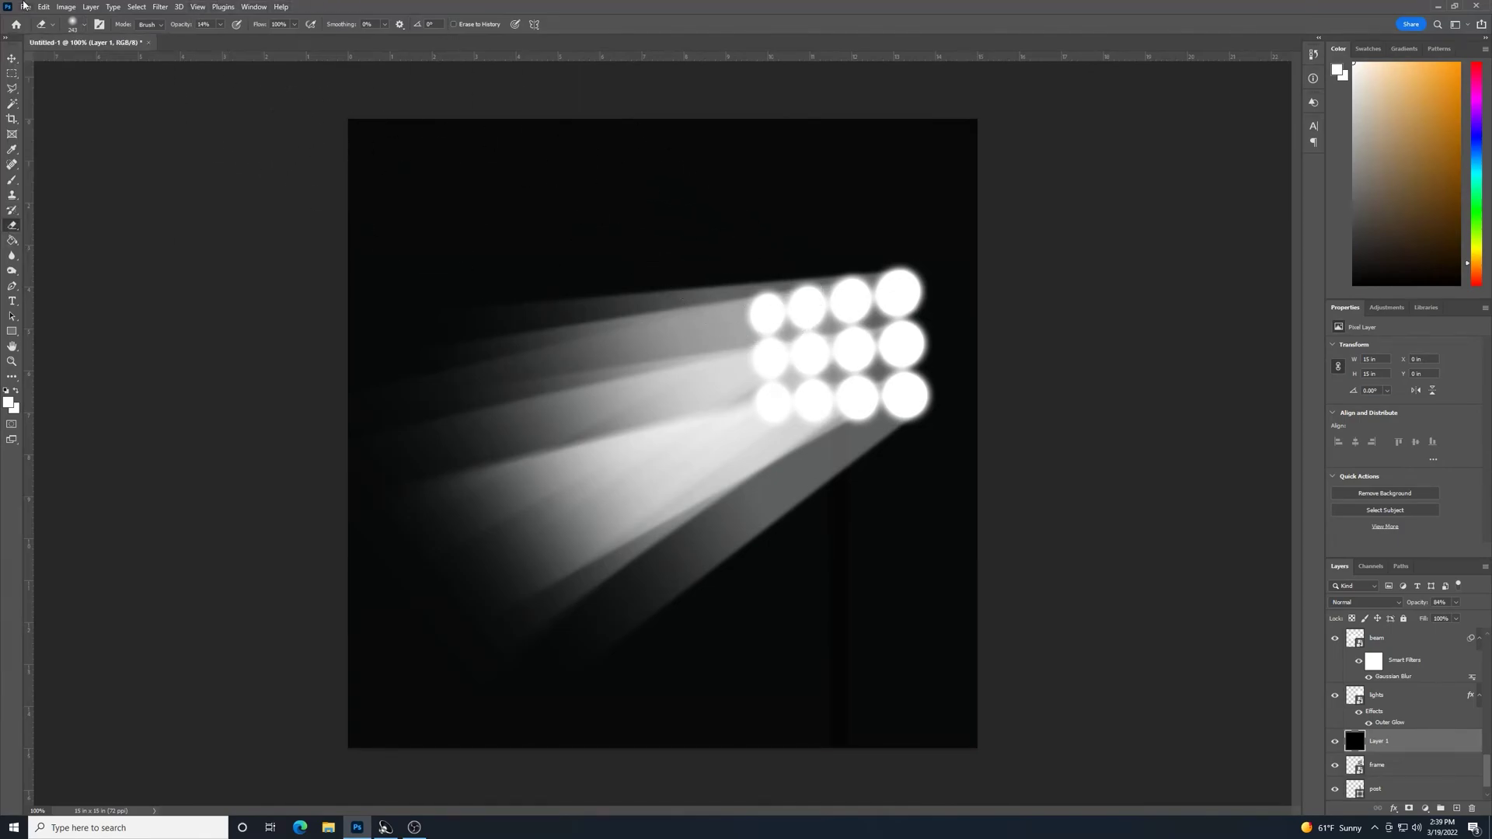
left_click(68, 26)
left_click(41, 176)
left_click(322, 5)
Softly erase the black Layer 1 near the lights and along the beams' left end
type("20")
mouse_move(760, 359)
left_mouse_down()
mouse_move(793, 366)
mouse_move(772, 333)
mouse_move(782, 369)
mouse_move(824, 400)
mouse_move(826, 342)
mouse_move(831, 495)
mouse_move(886, 414)
mouse_move(834, 459)
mouse_move(781, 408)
left_mouse_up()
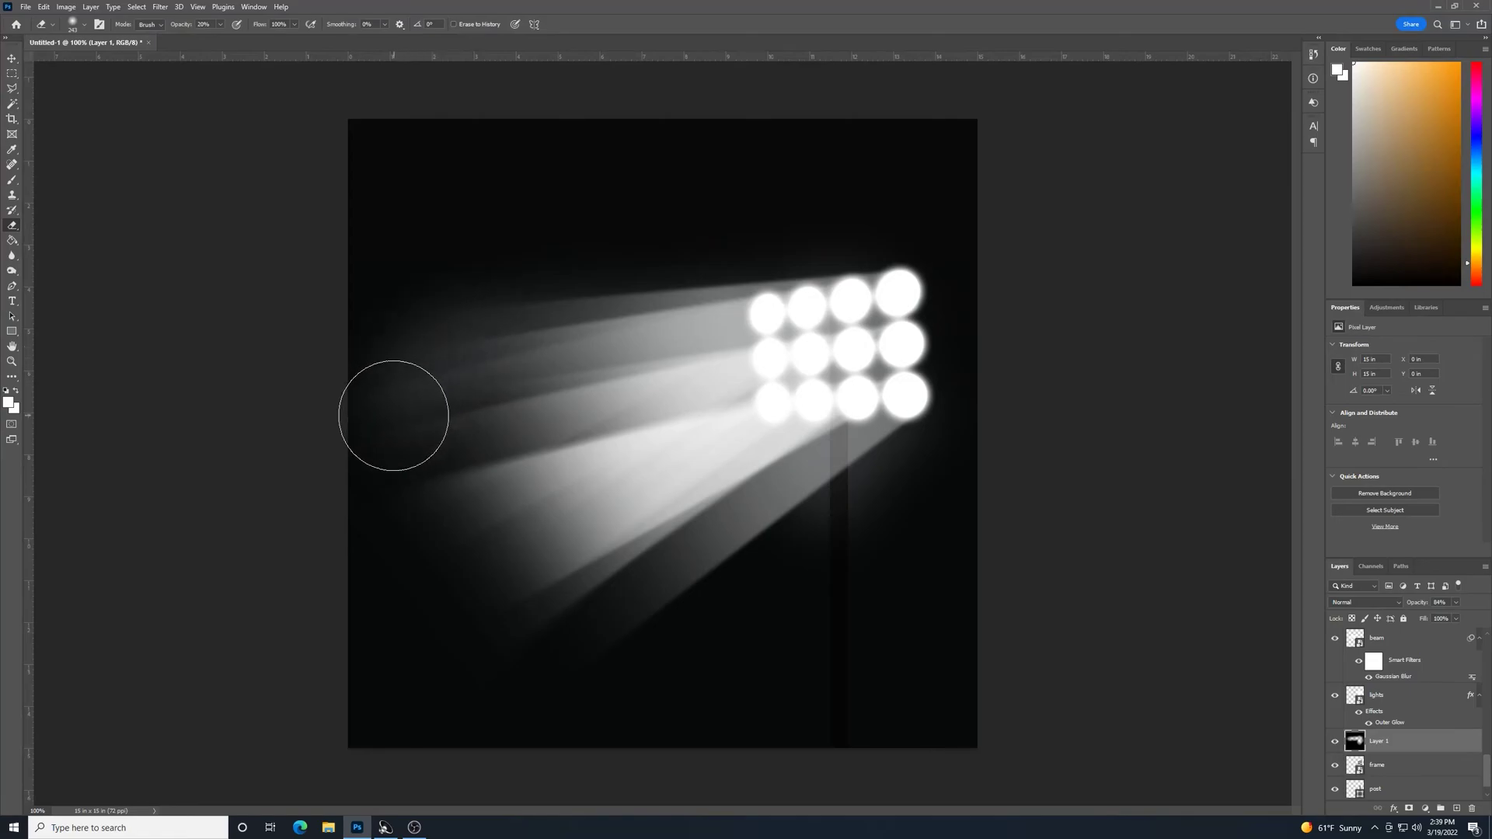
mouse_move(393, 416)
left_mouse_down()
mouse_move(377, 470)
mouse_move(388, 525)
mouse_move(443, 616)
left_mouse_up()
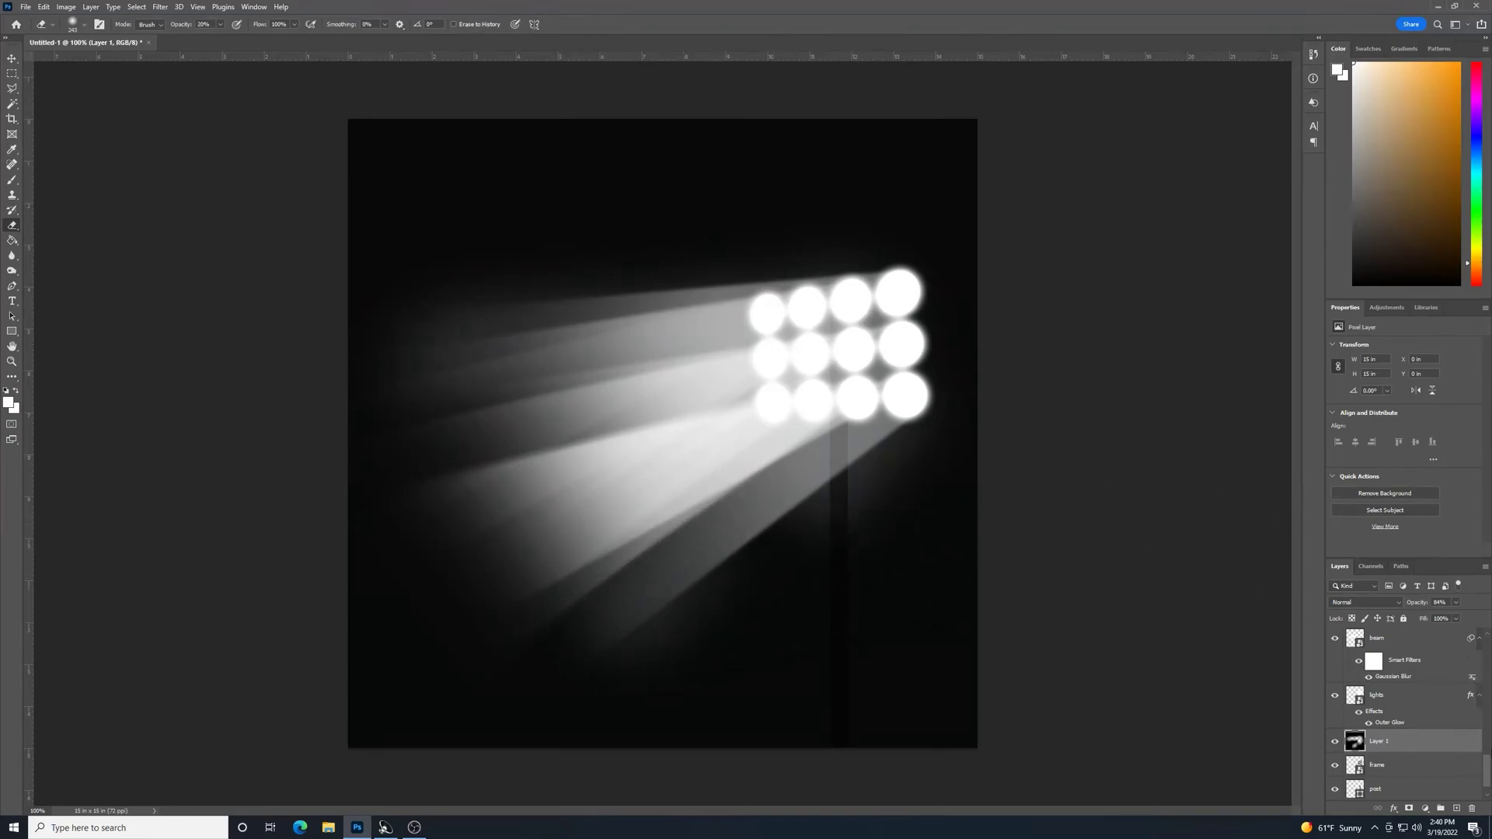
left_click_drag(1486, 769, 1481, 622)
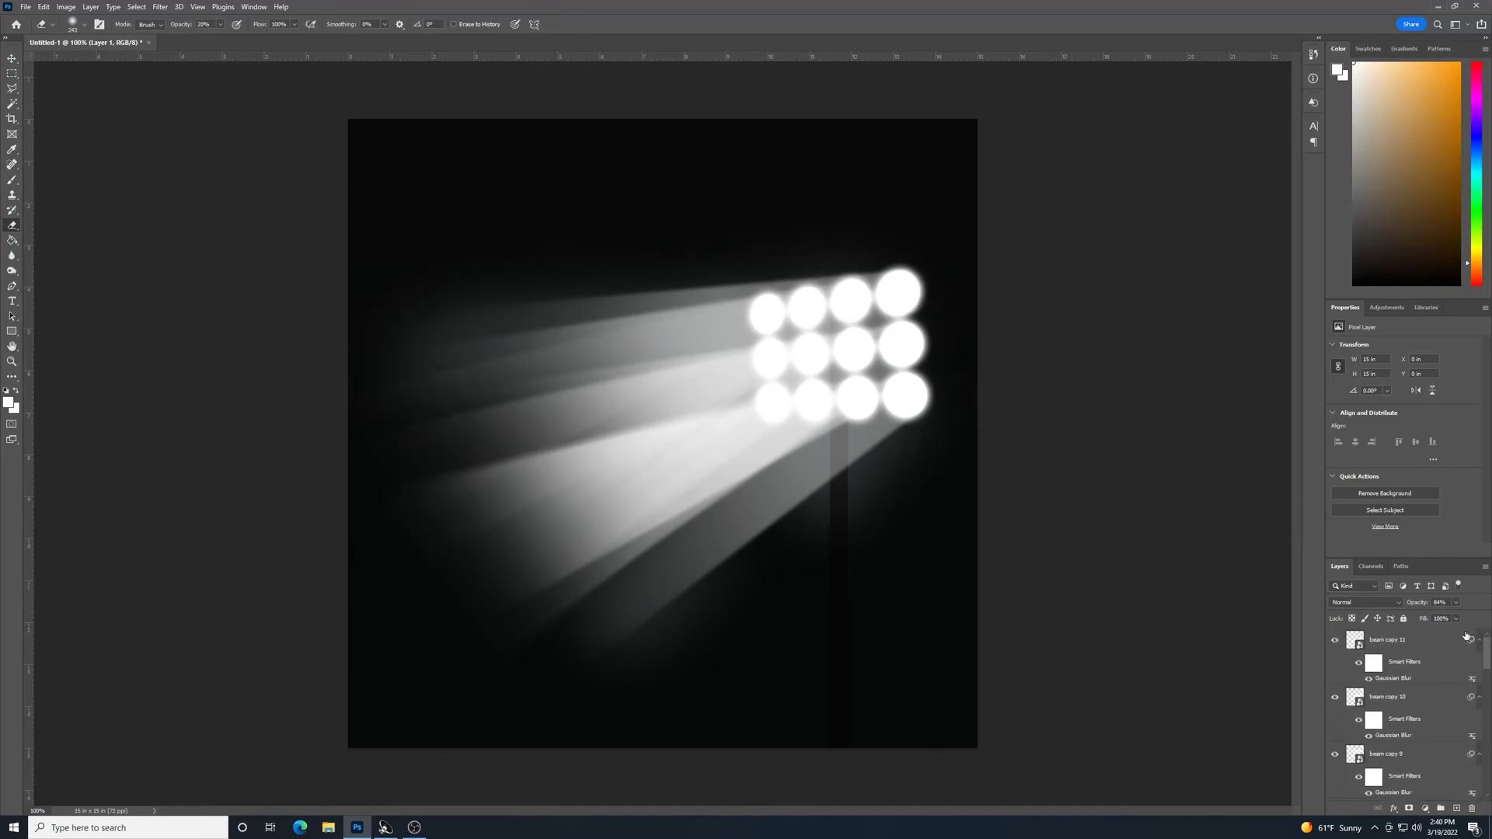
Stretch beam and beam copy's left ends outward, down and up past the canvas edge
left_click(1409, 640)
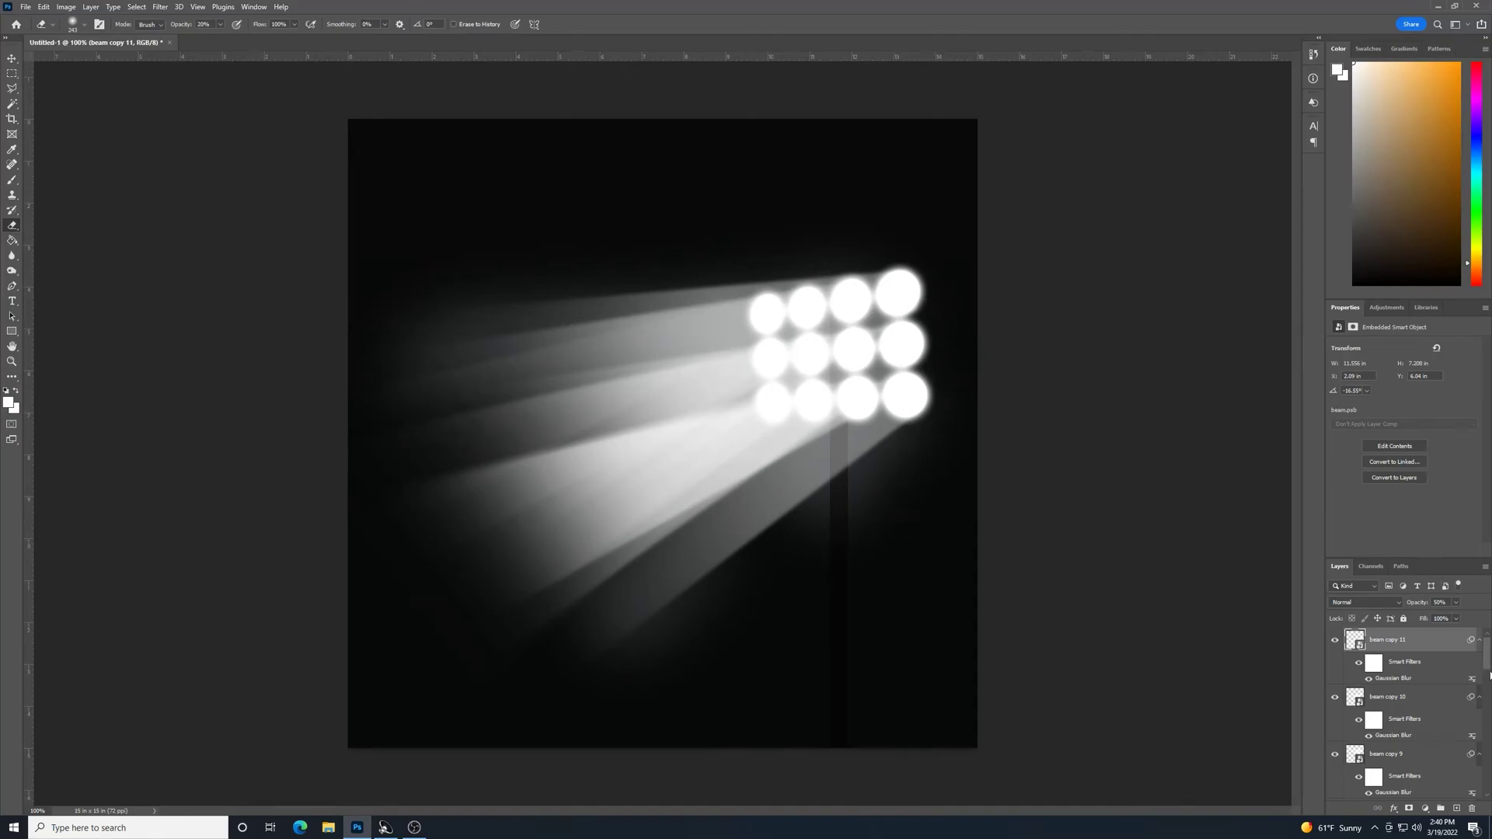
left_click_drag(1488, 664, 1488, 759)
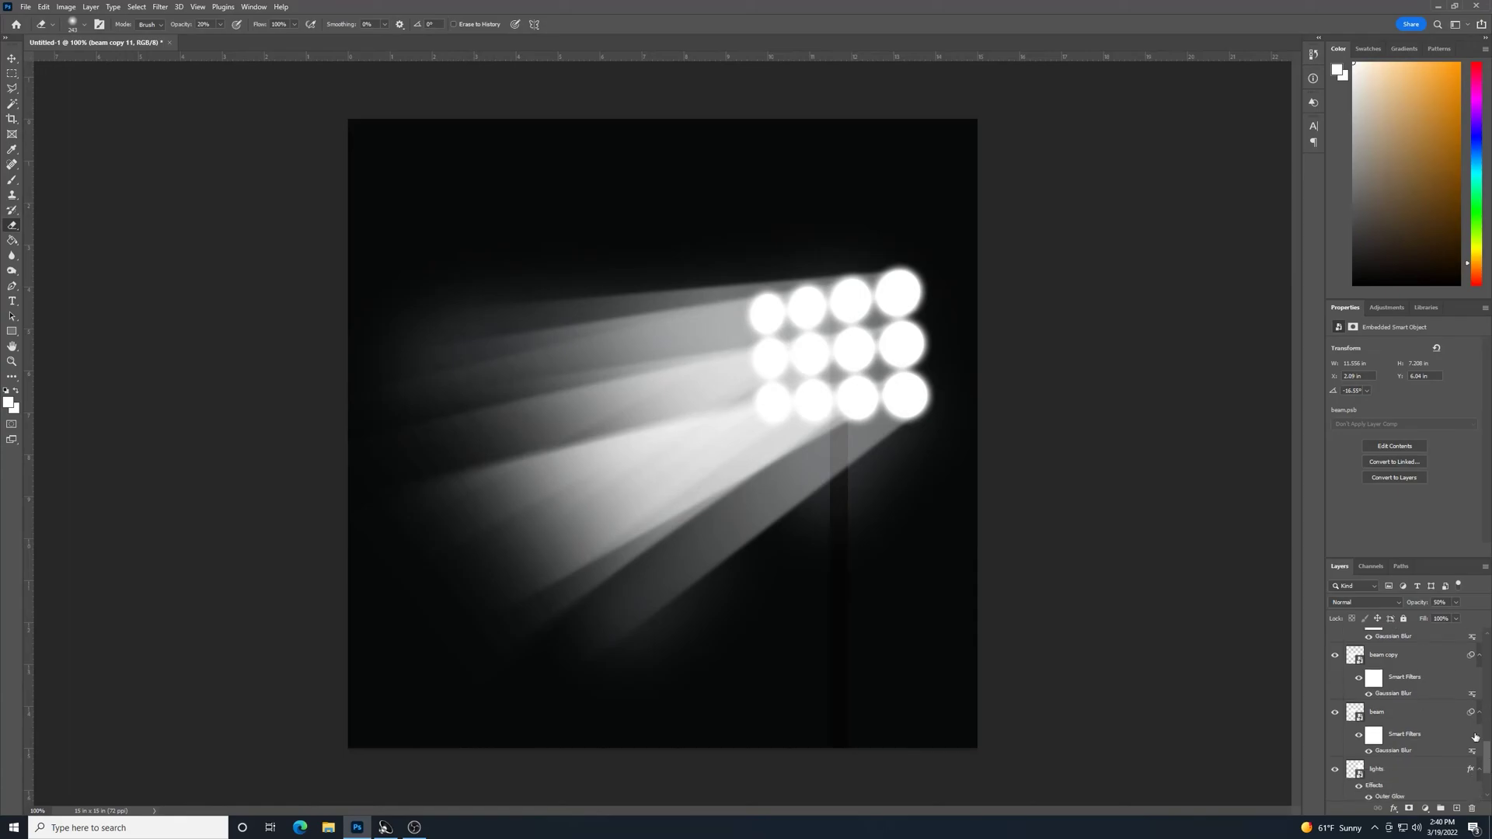
left_click(1442, 715, "shift")
key("ctrl+t")
left_click(772, 310)
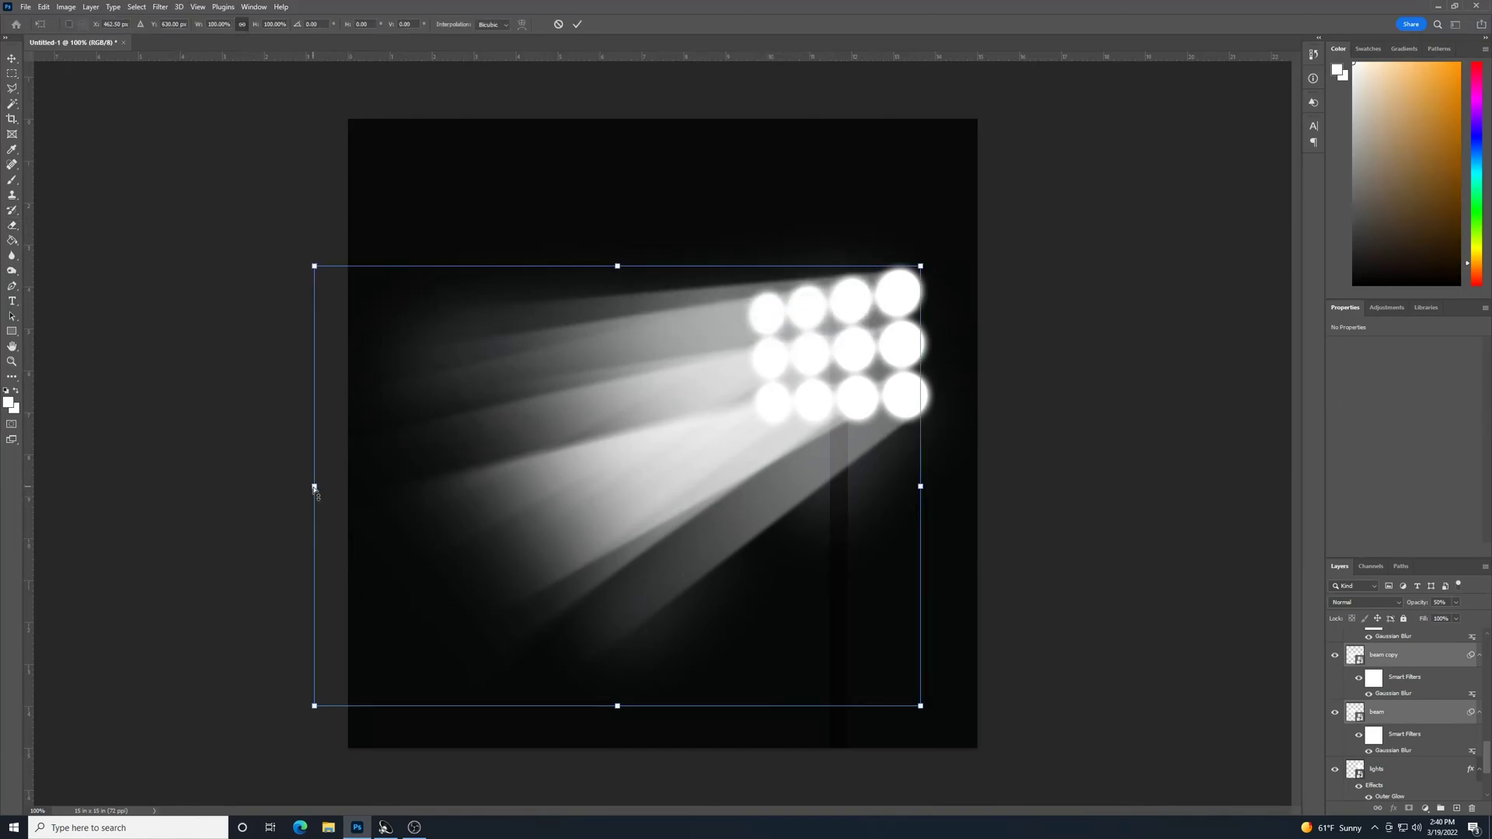
left_click_drag(314, 488, 75, 549)
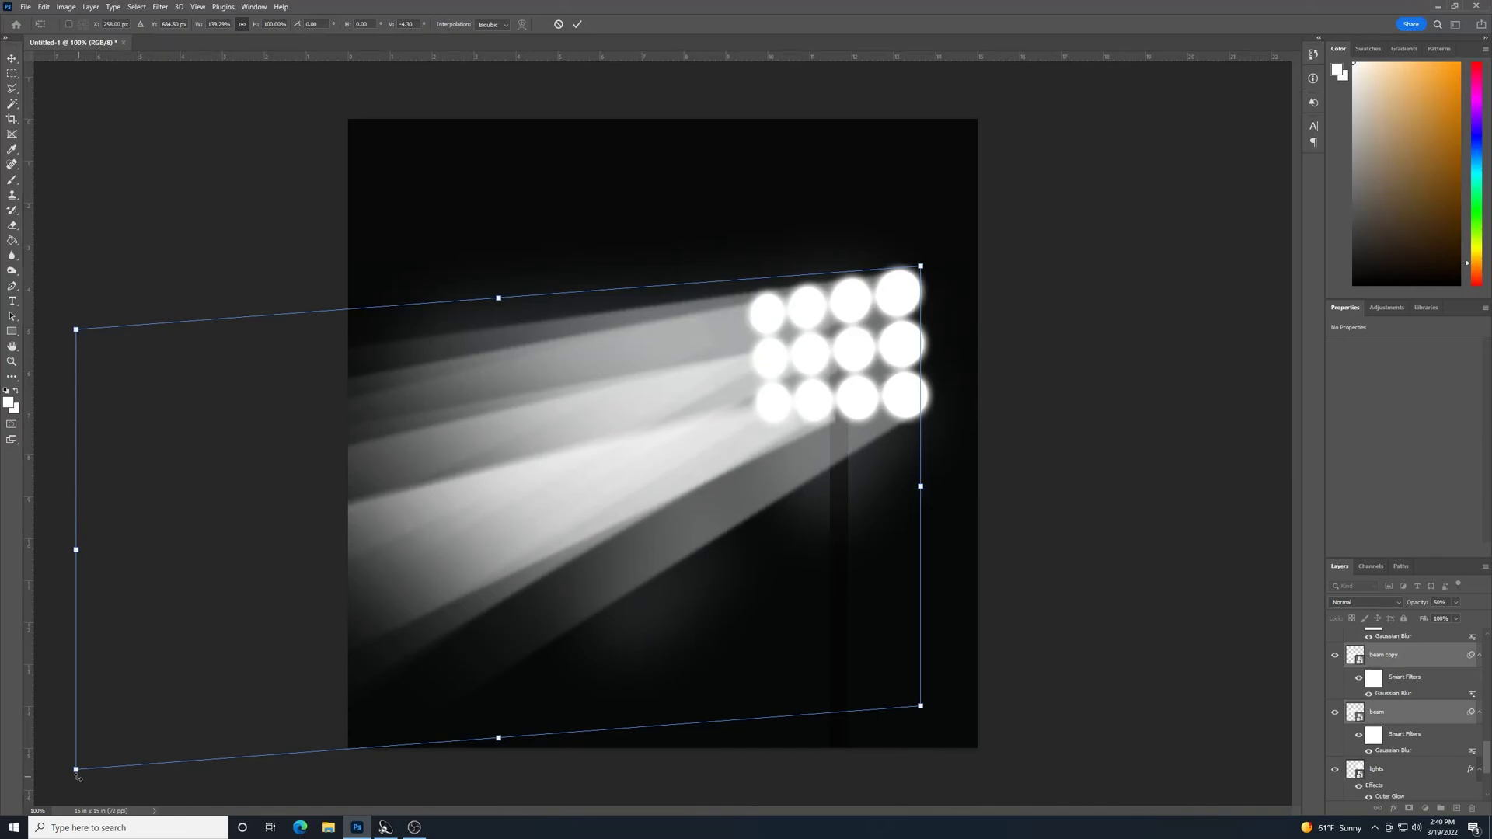
left_click_drag(76, 769, 75, 823)
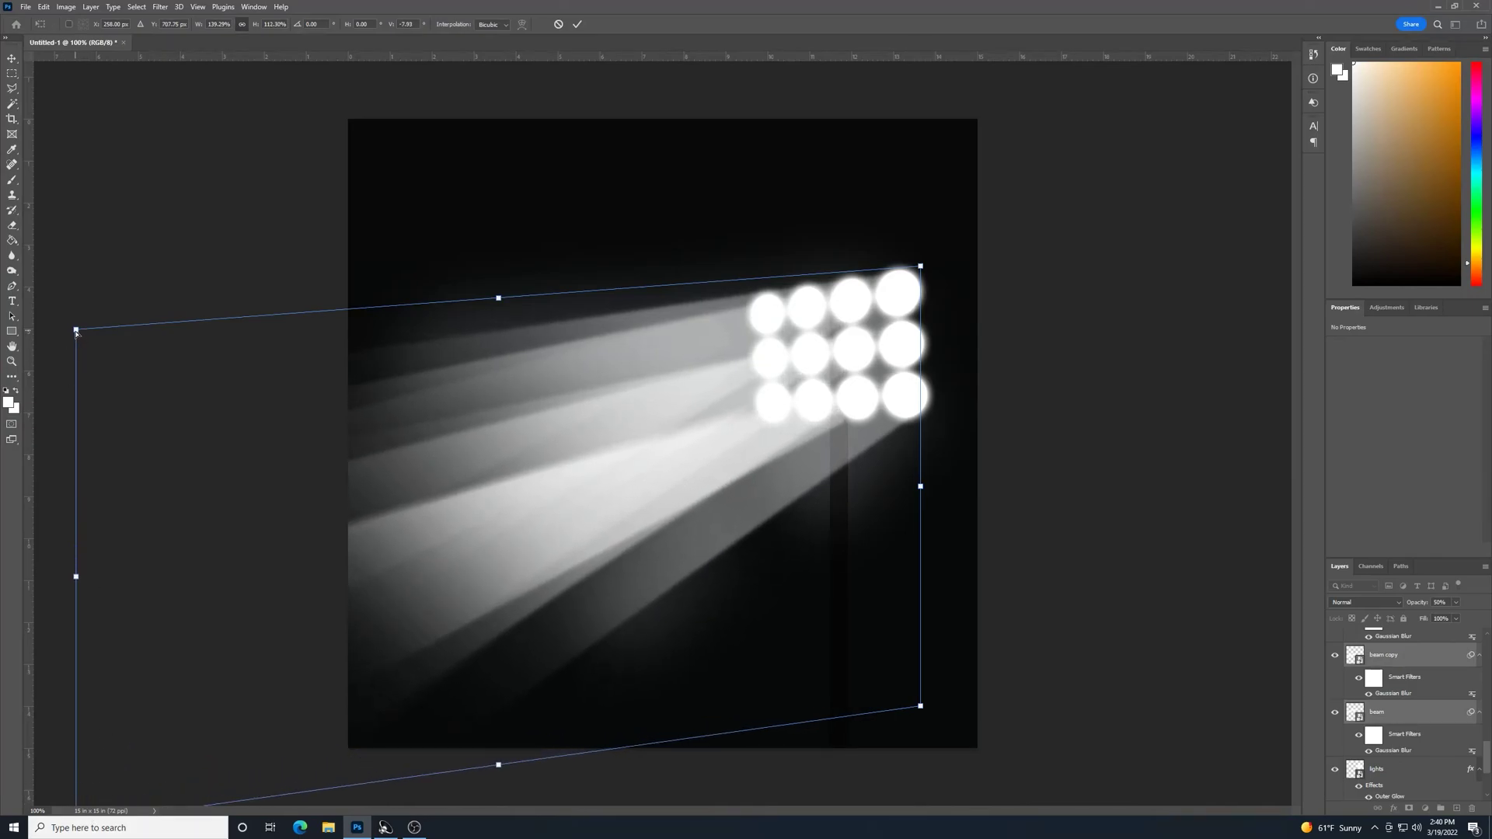
left_click_drag(76, 333, 66, 286)
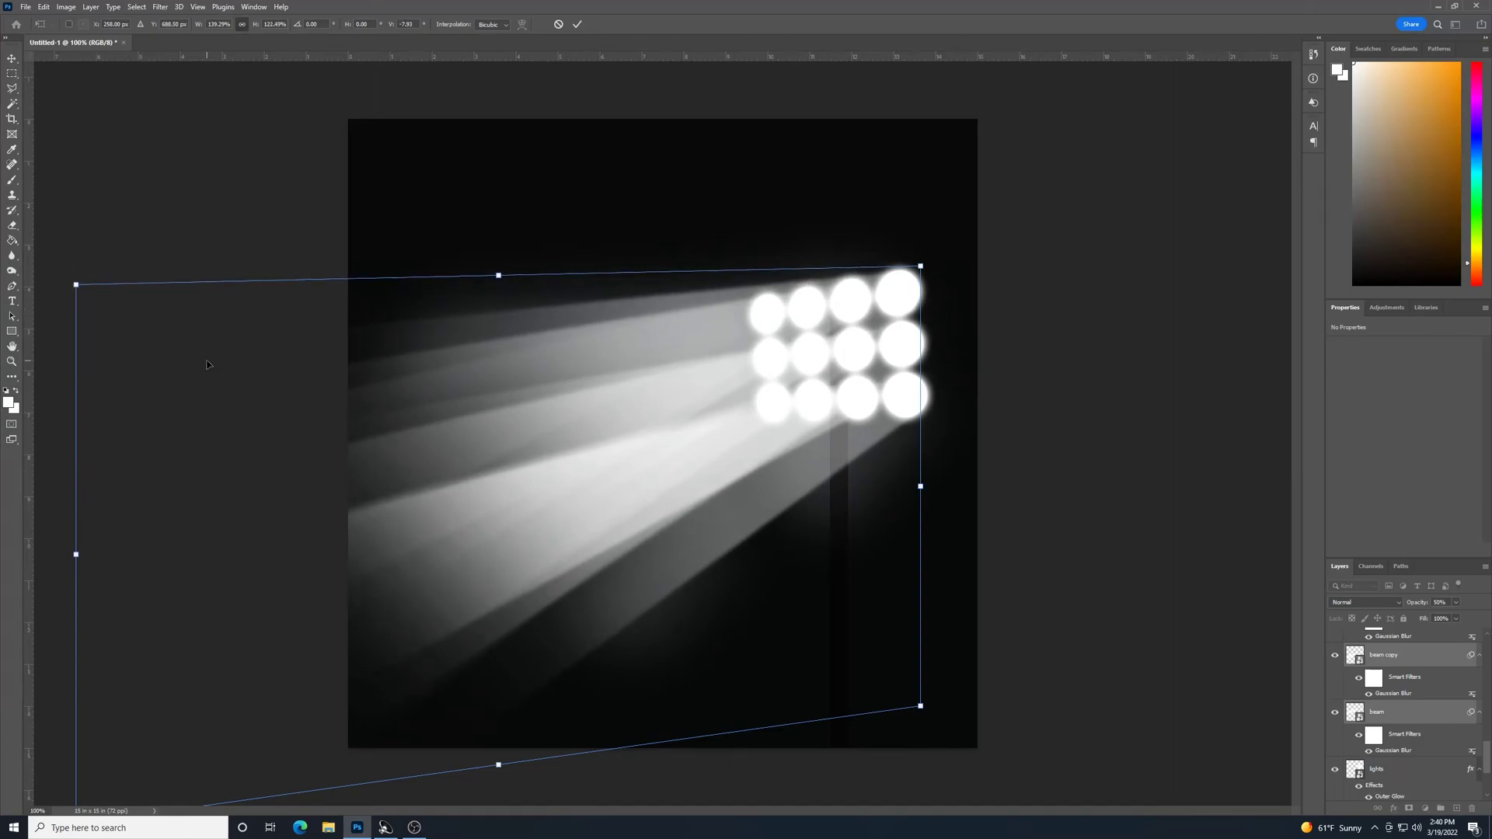
key("Return")
Zoom out and dim the selected beams to about 40% opacity
key("e")
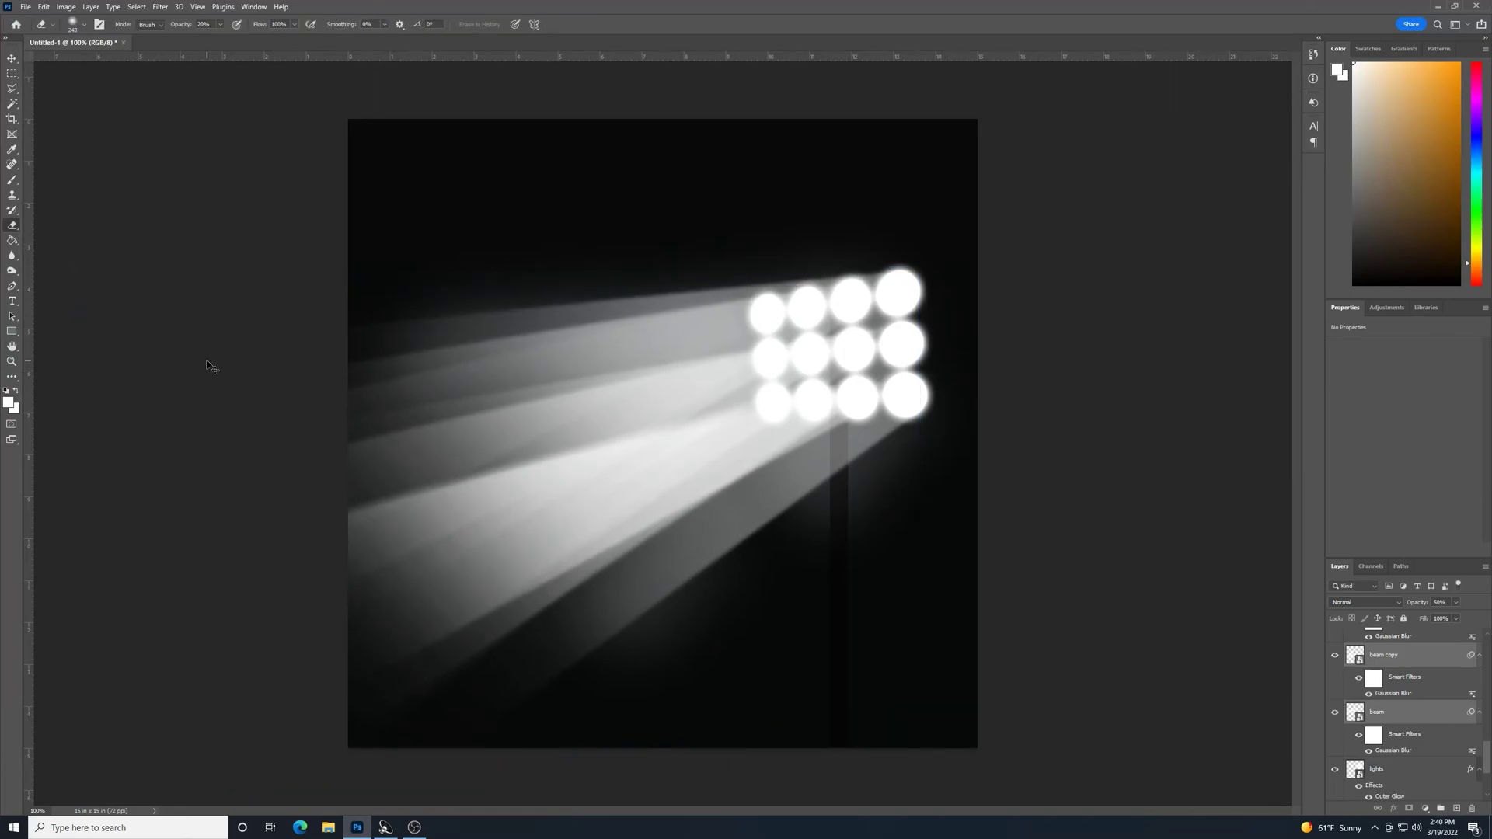
key("ctrl+minus")
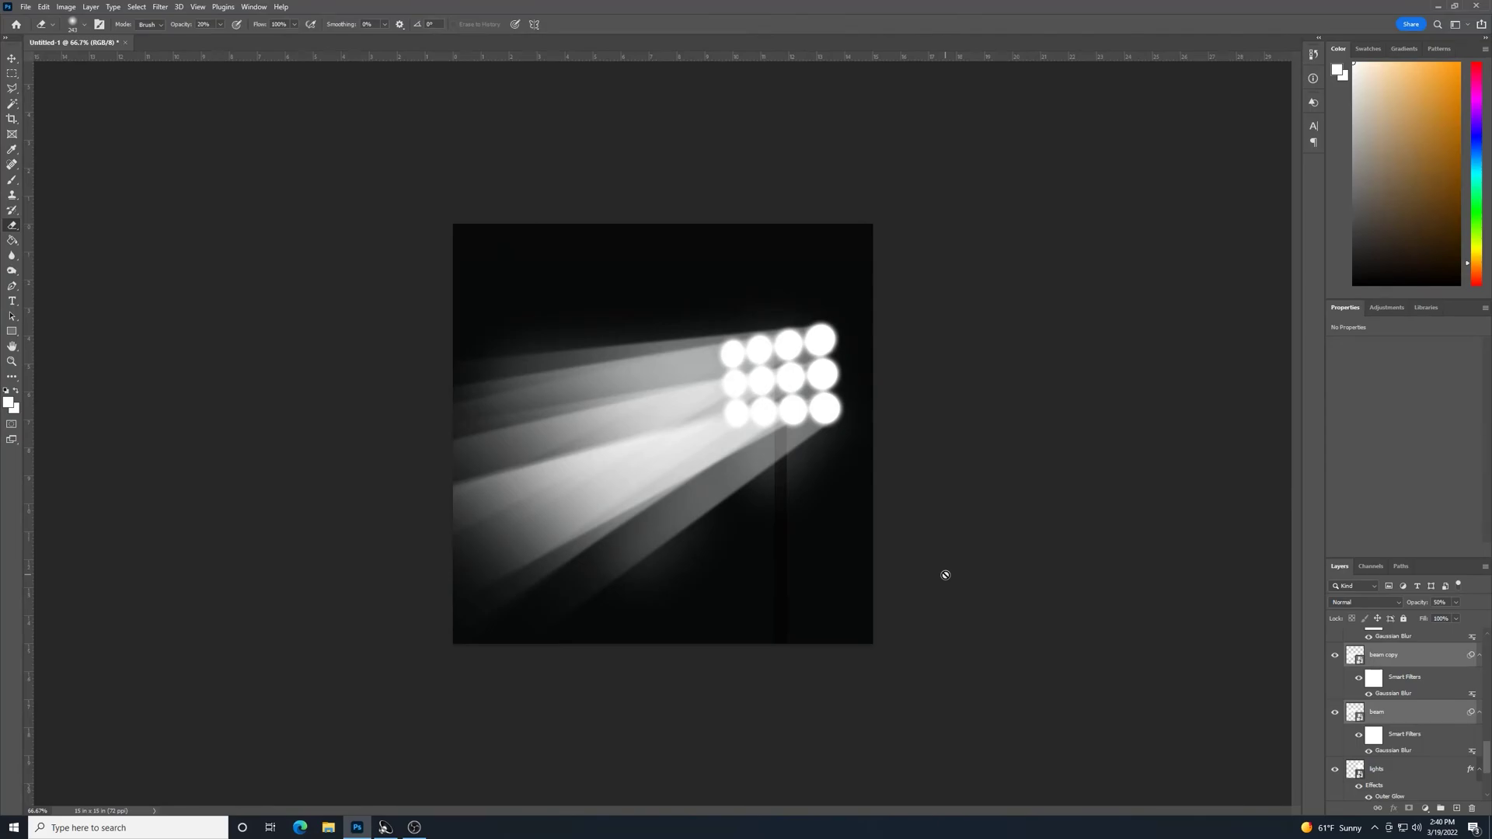
left_click(1455, 605)
left_click_drag(1458, 621, 1451, 624)
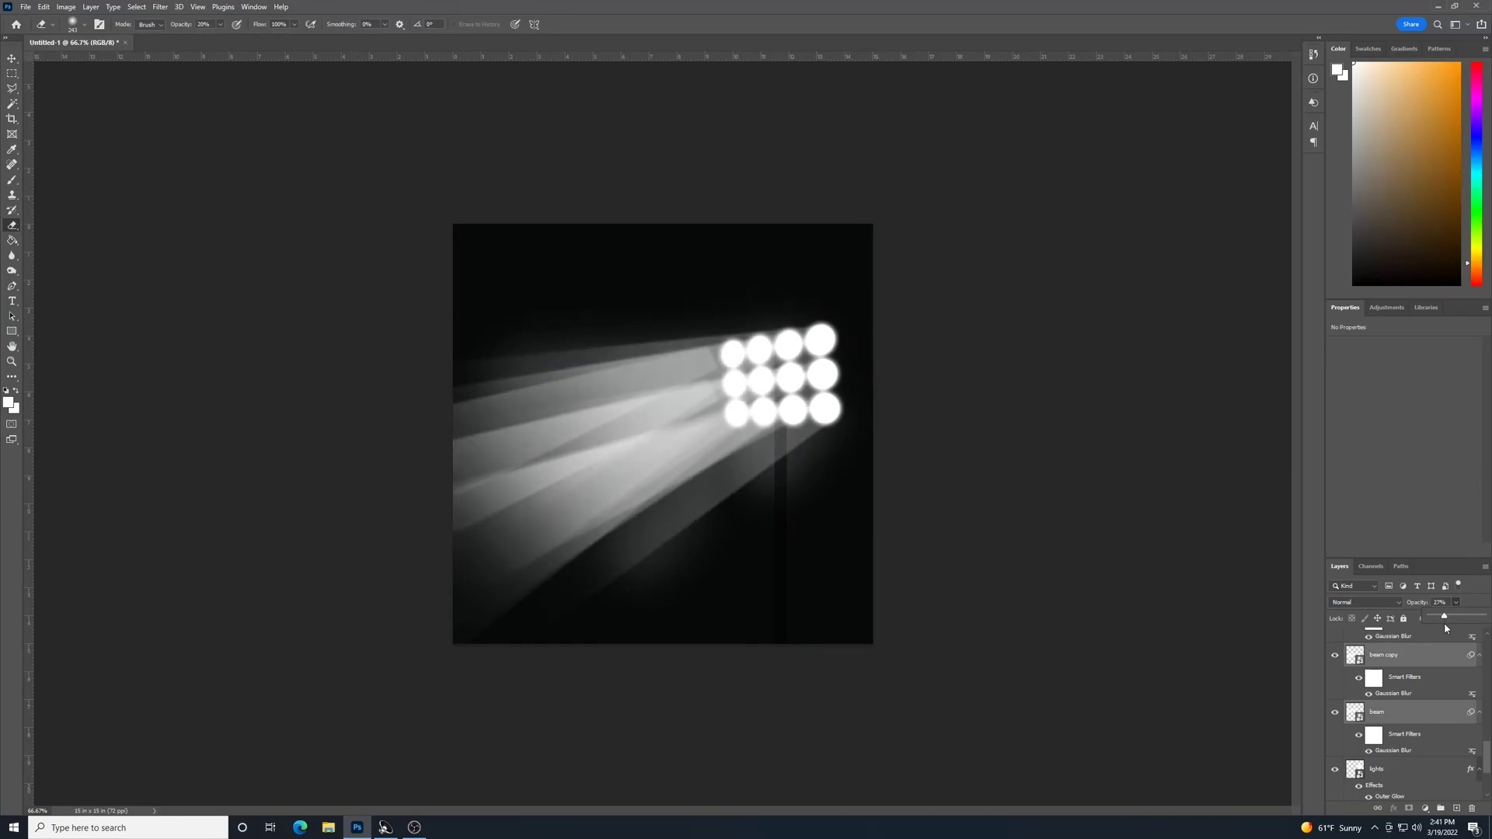
mouse_move(1449, 626)
left_mouse_down()
mouse_move(1464, 619)
mouse_move(1452, 623)
left_mouse_up()
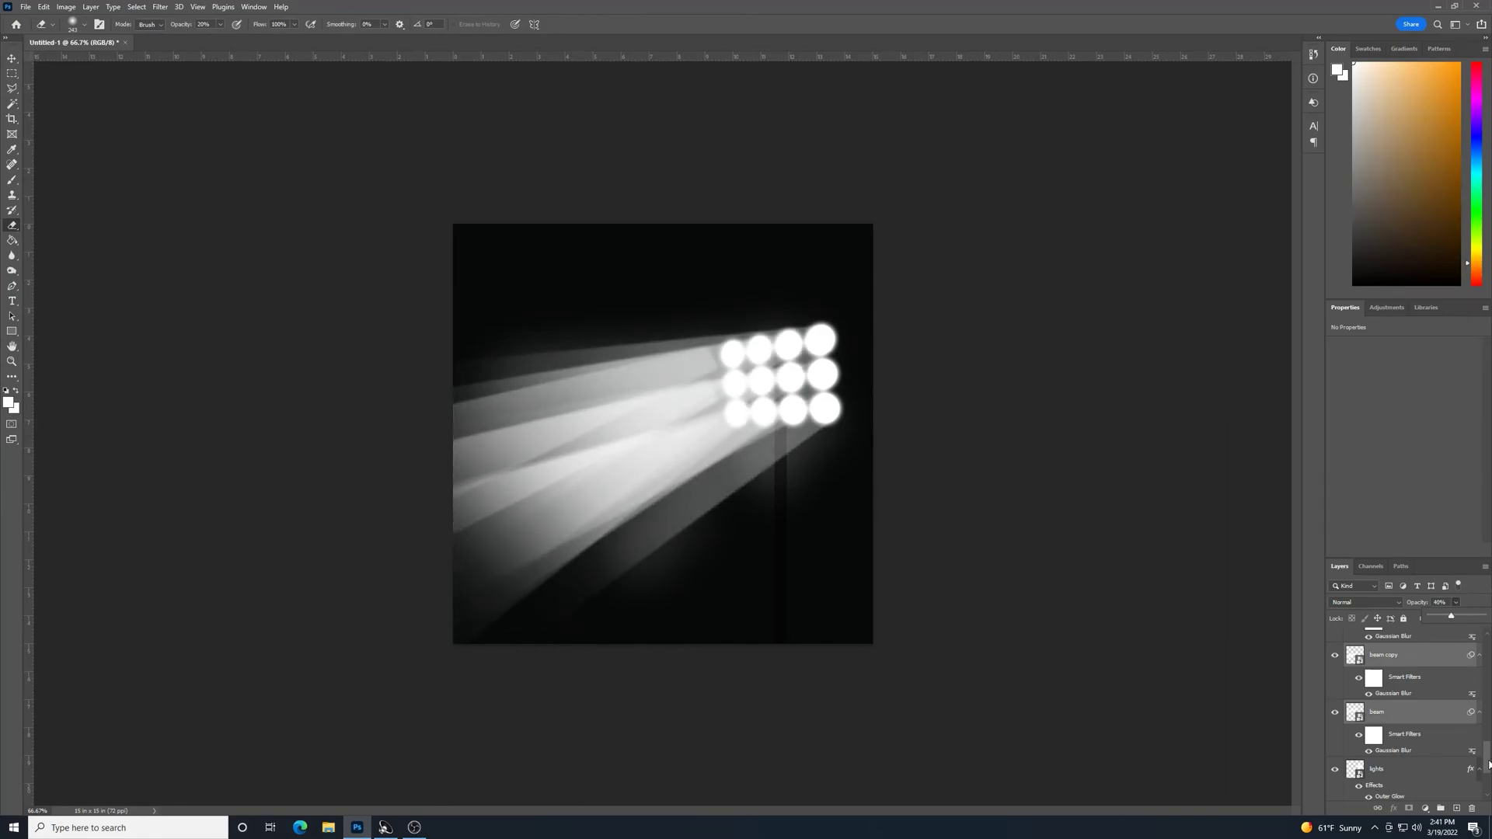
mouse_move(1489, 764)
left_mouse_down()
mouse_move(1487, 800)
mouse_move(1485, 785)
left_mouse_up()
Duplicate beam and beam copy and shift the copies slightly right
left_click(1433, 674)
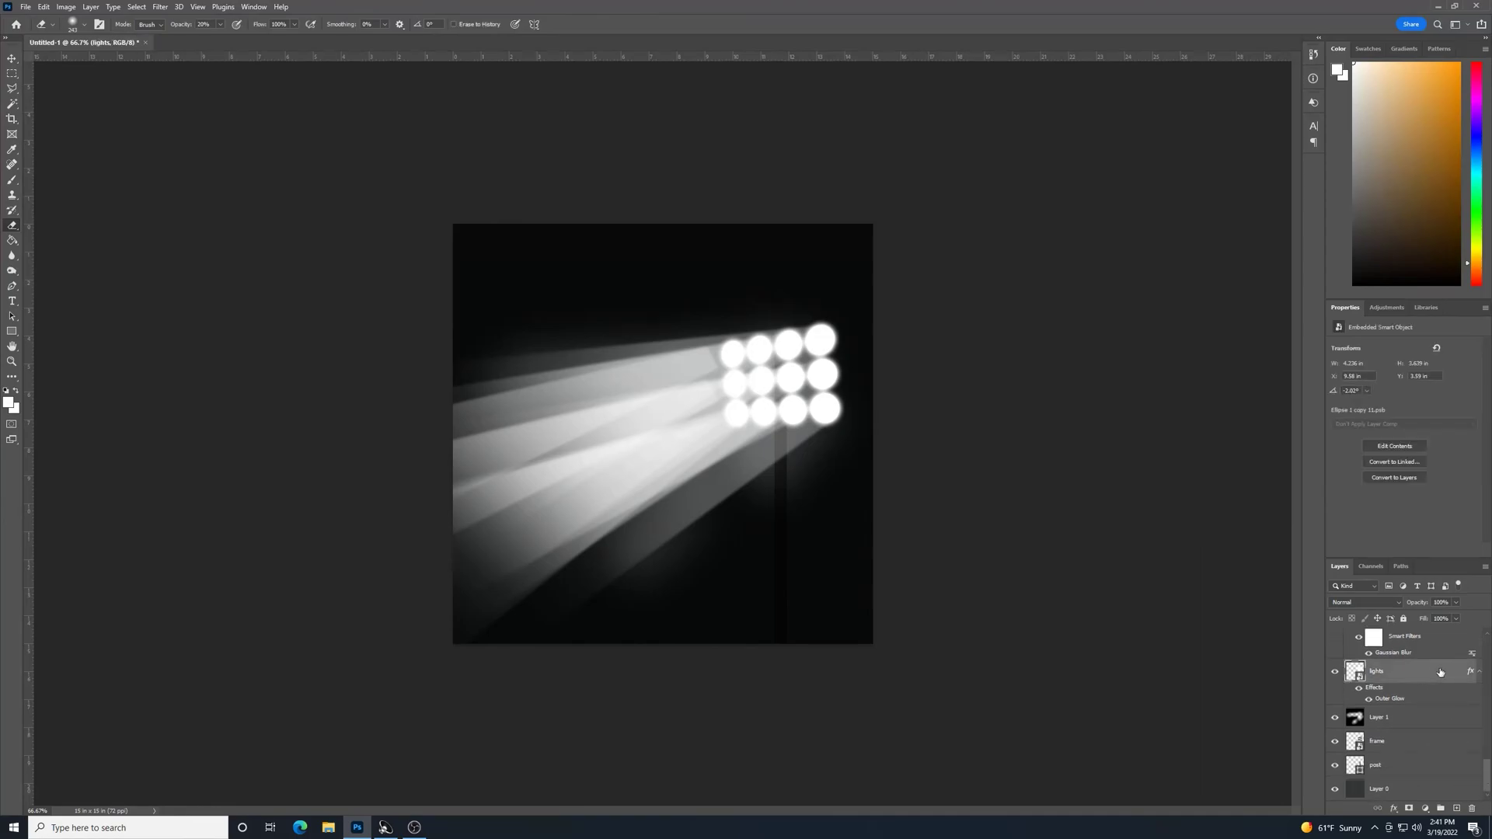
scroll(1445, 734, "up", 3)
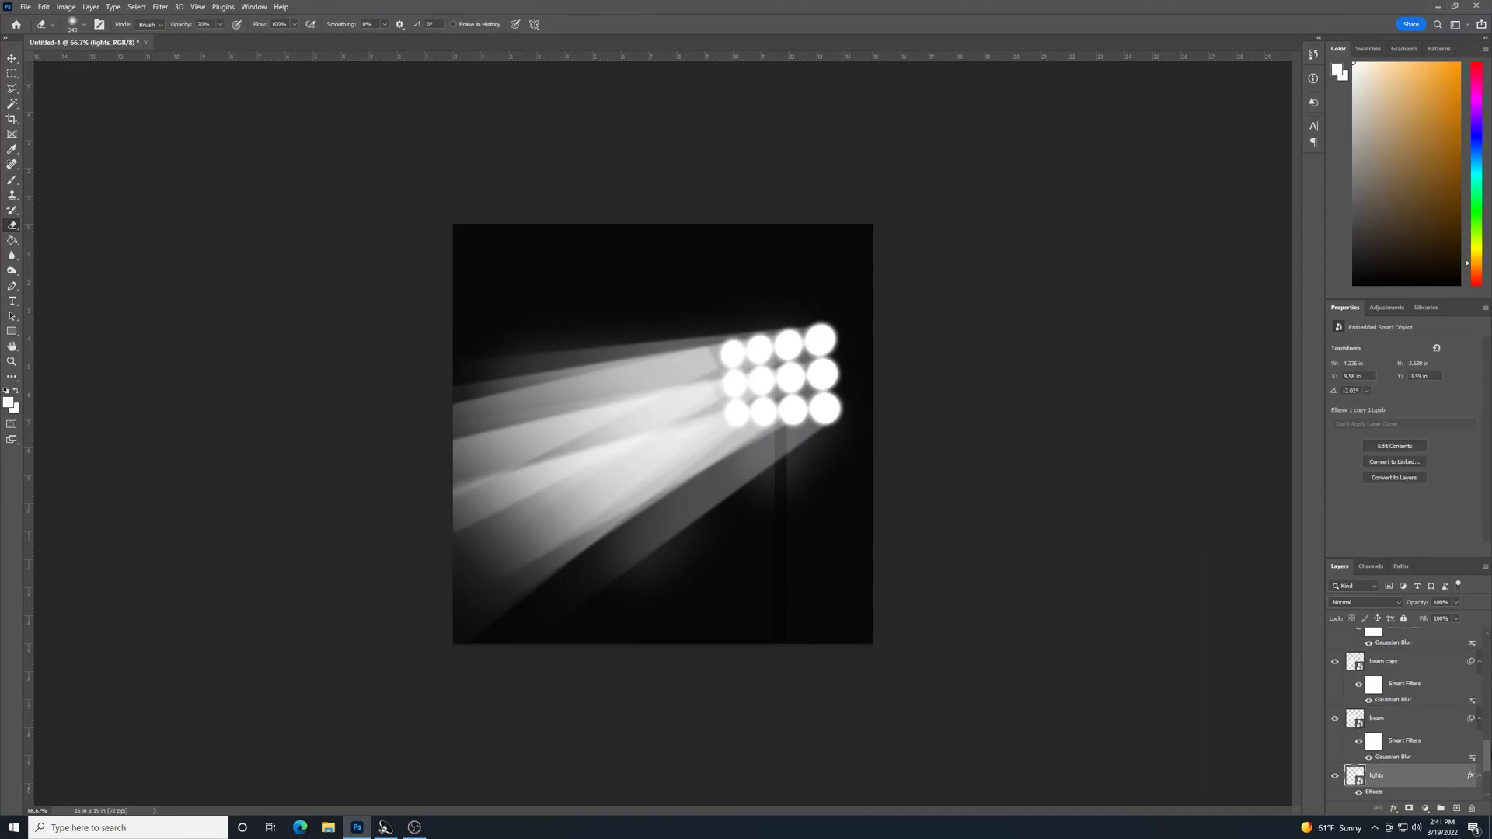
left_click(1423, 721)
left_click(1412, 662, "shift")
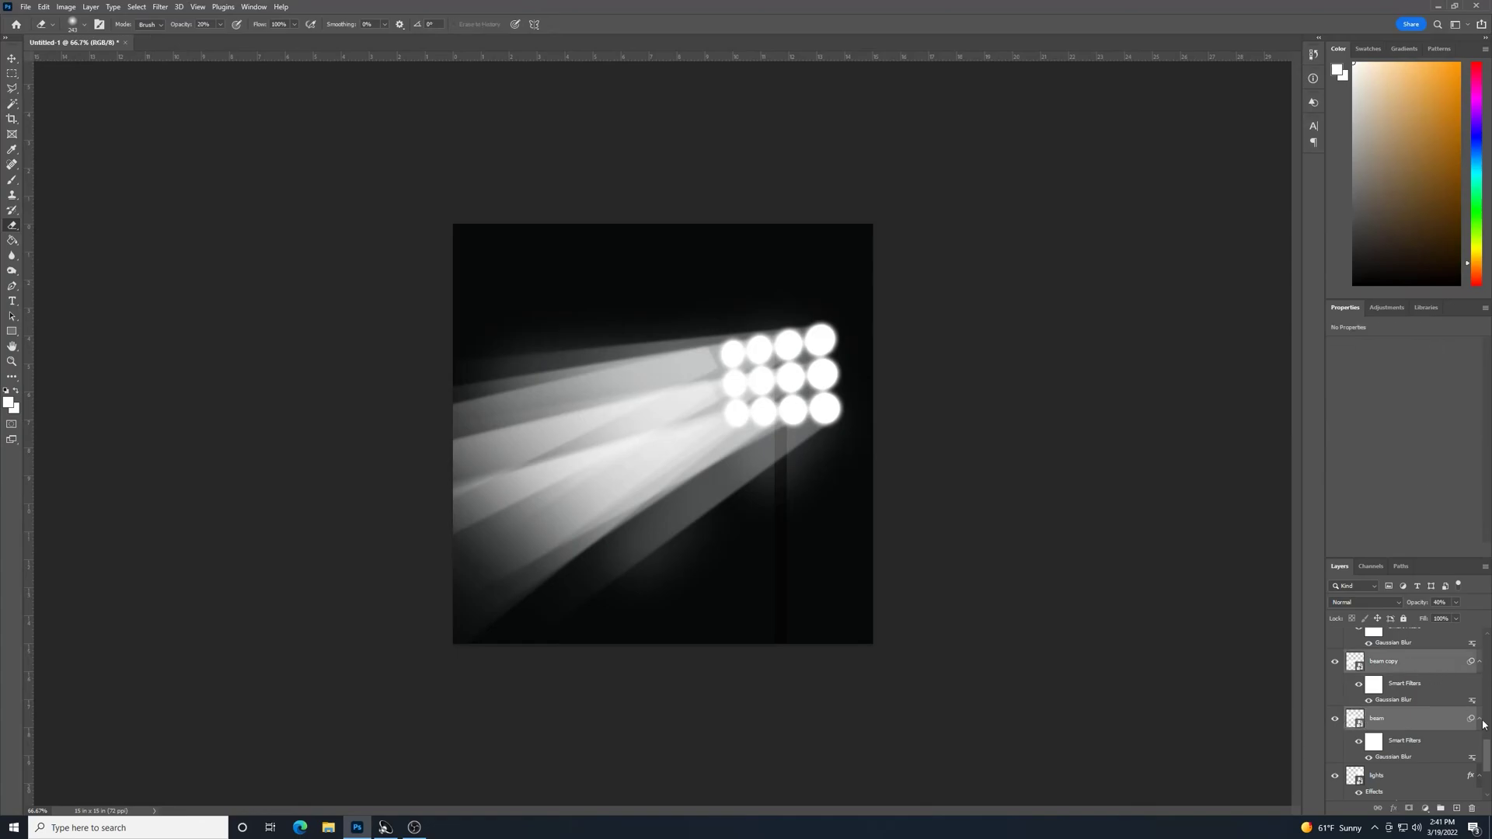
key("ctrl+j")
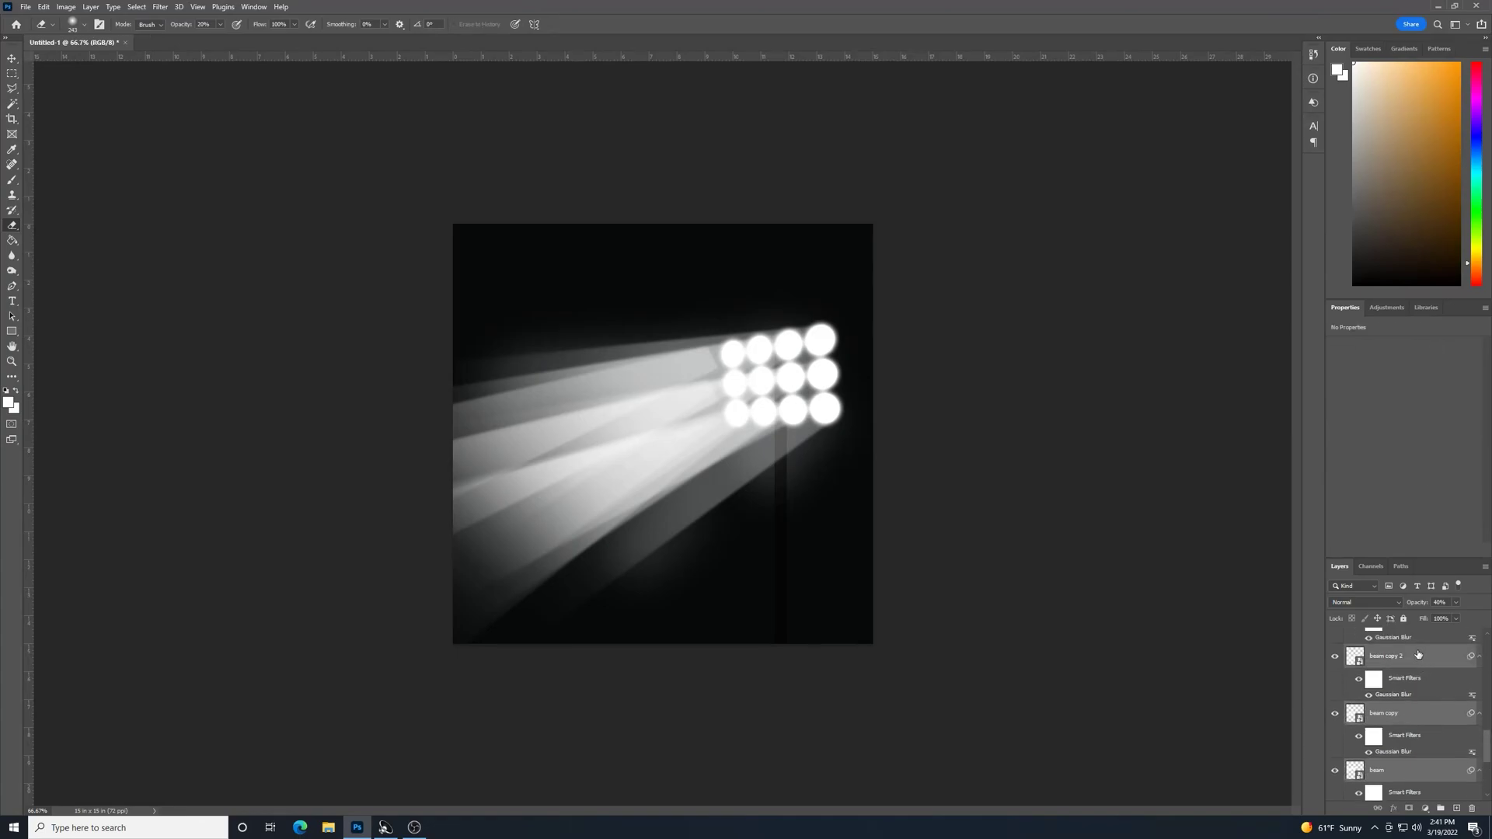
left_click(12, 59)
left_click_drag(629, 377, 653, 376)
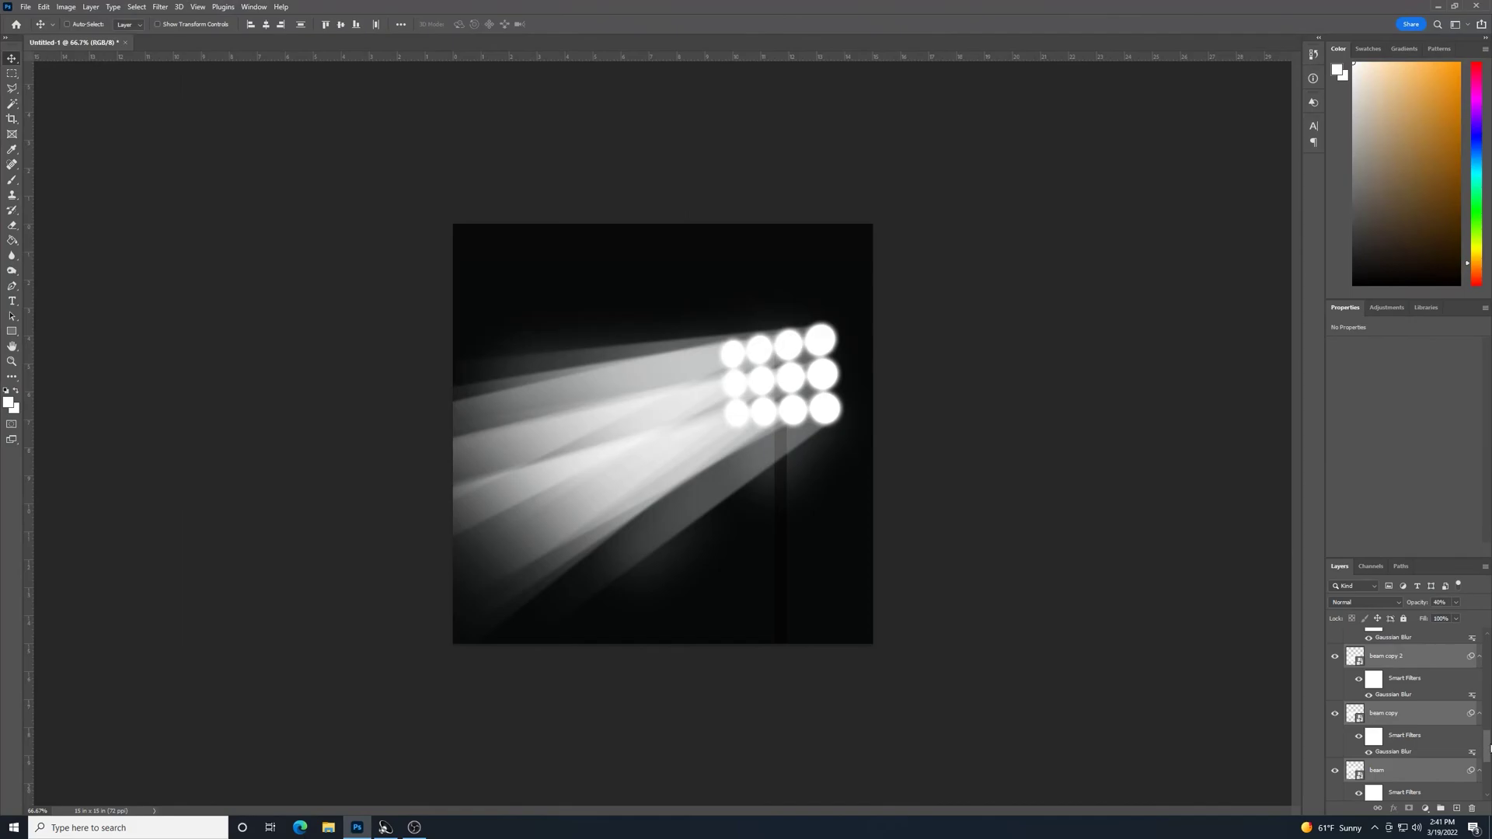
Add Layer 2 at the top of the stack, filled with light blue #a3e6ff
scroll(1490, 748, "up", 10)
key("alt+period")
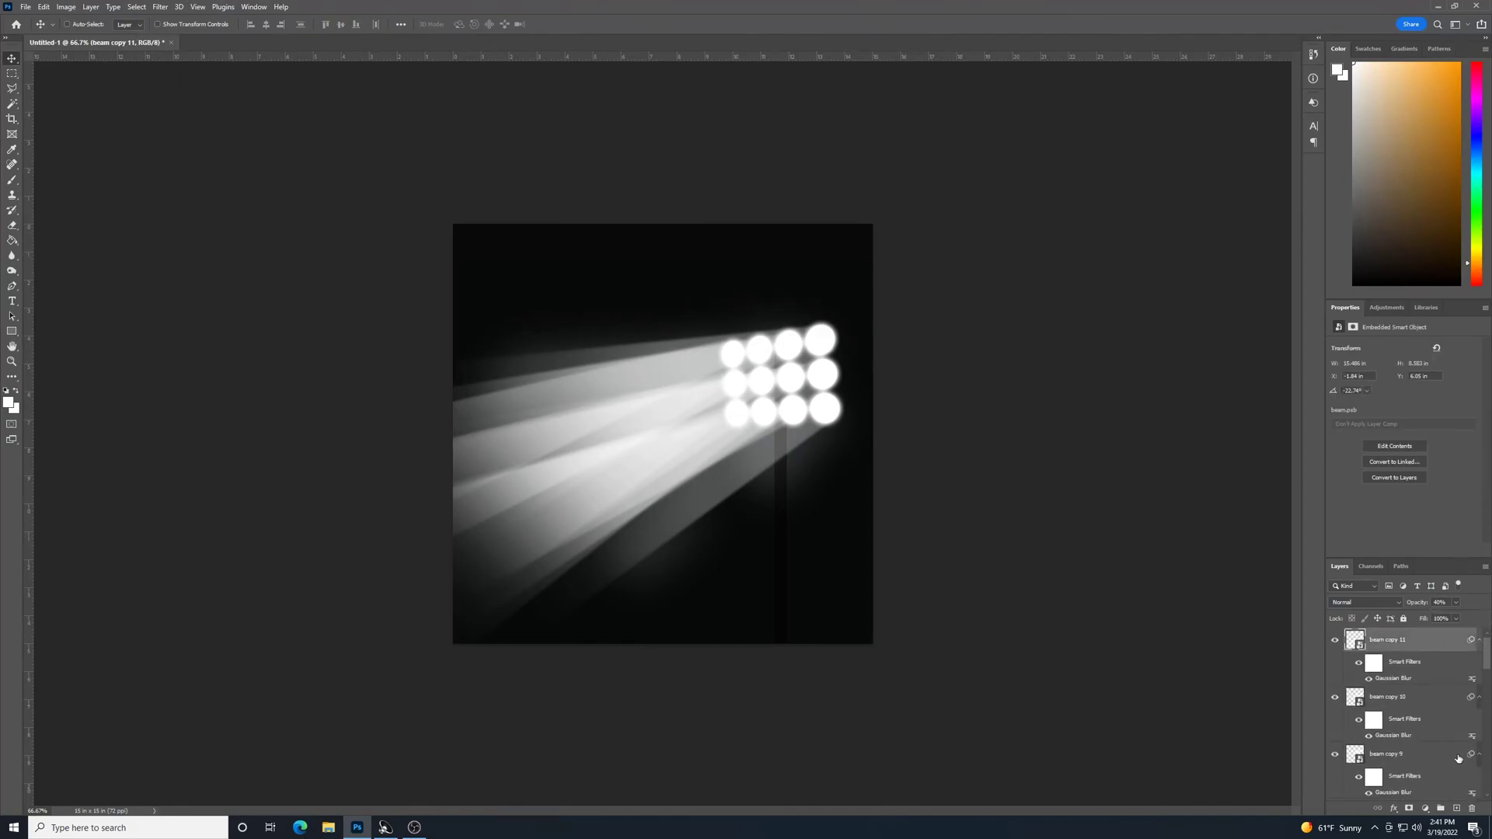
left_click(1456, 808)
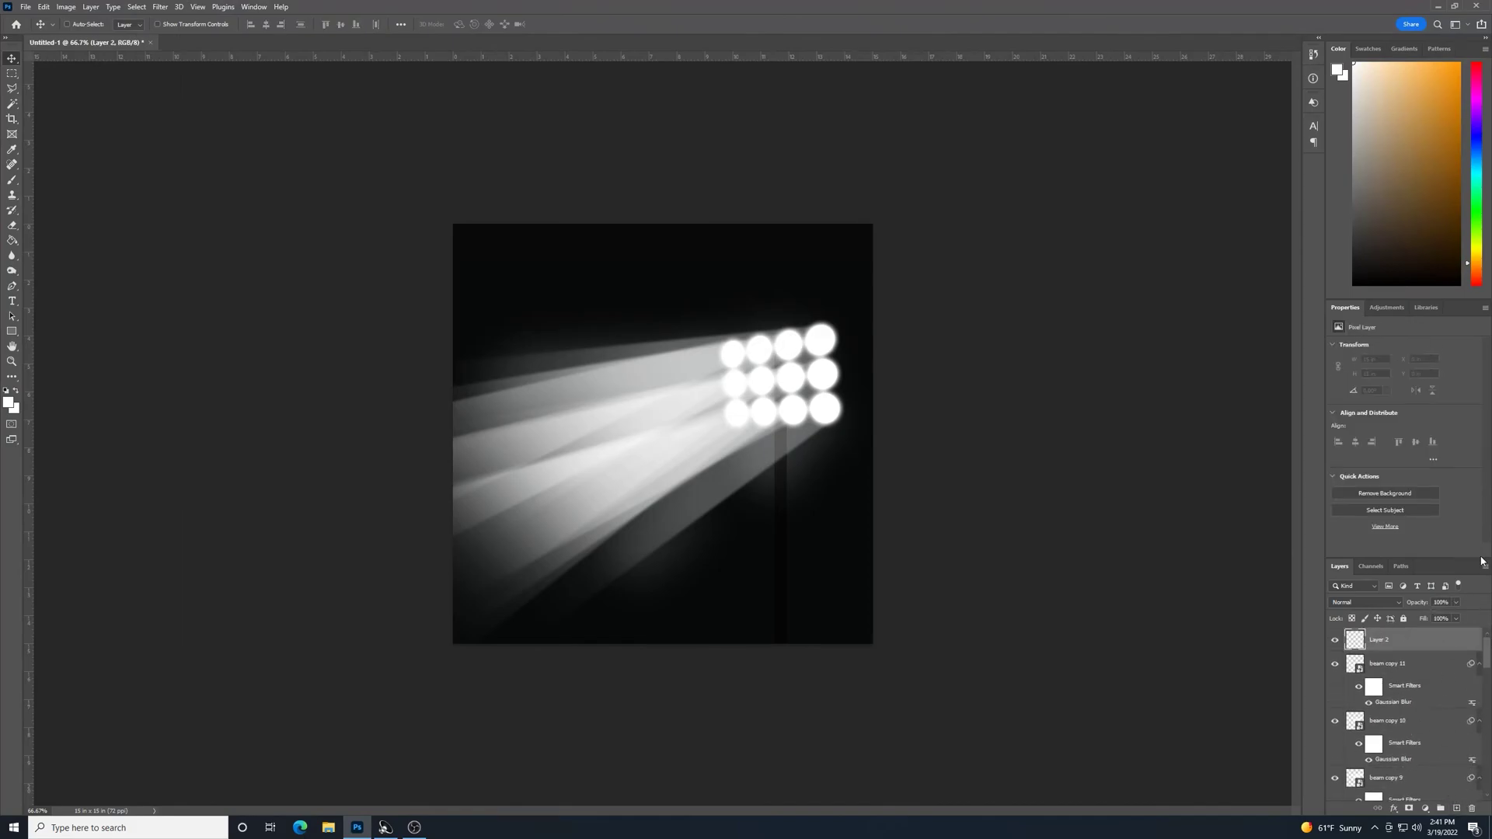
key("shift+F5")
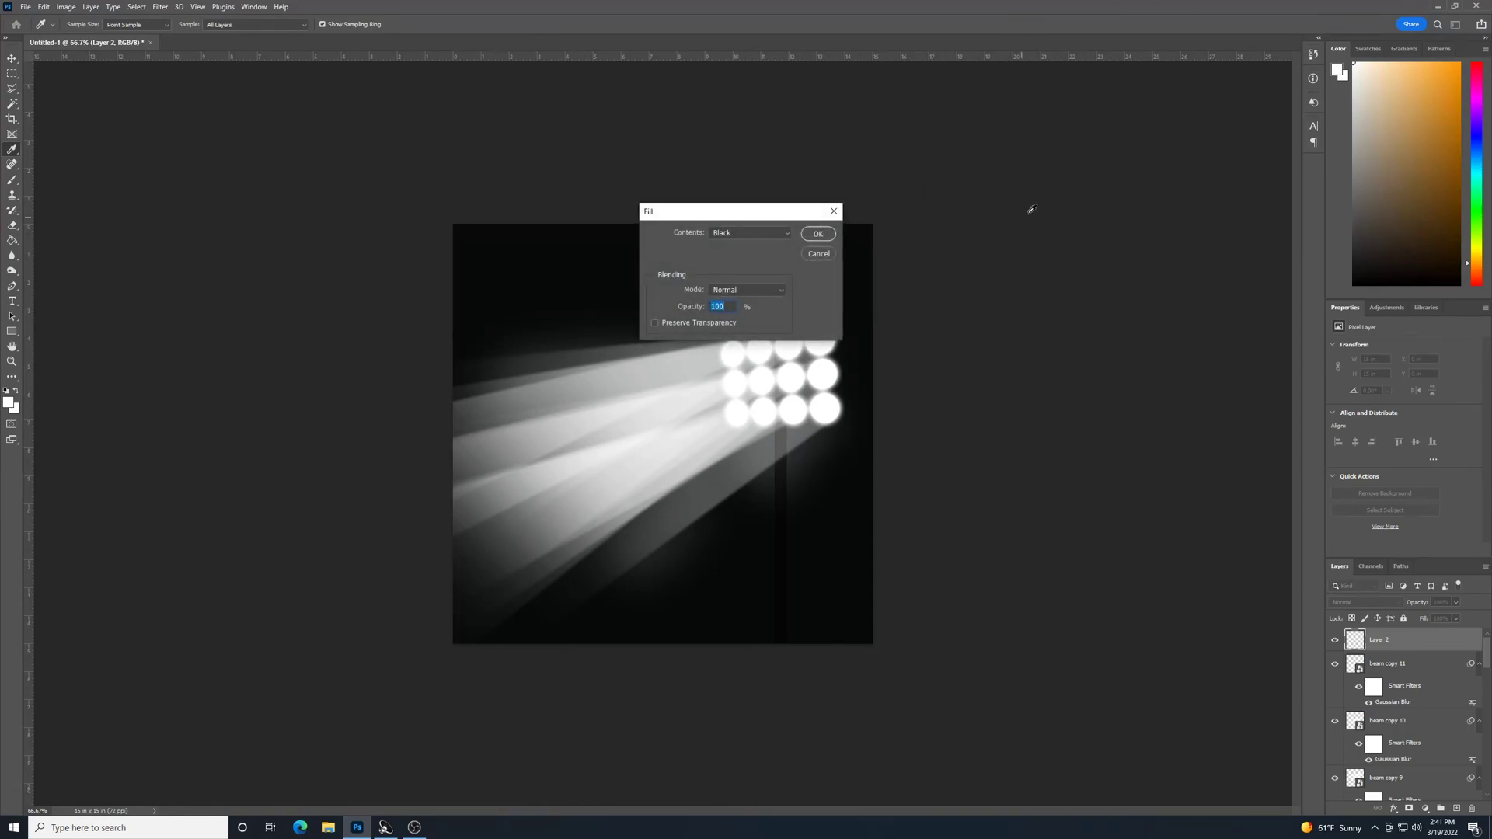
left_click(763, 233)
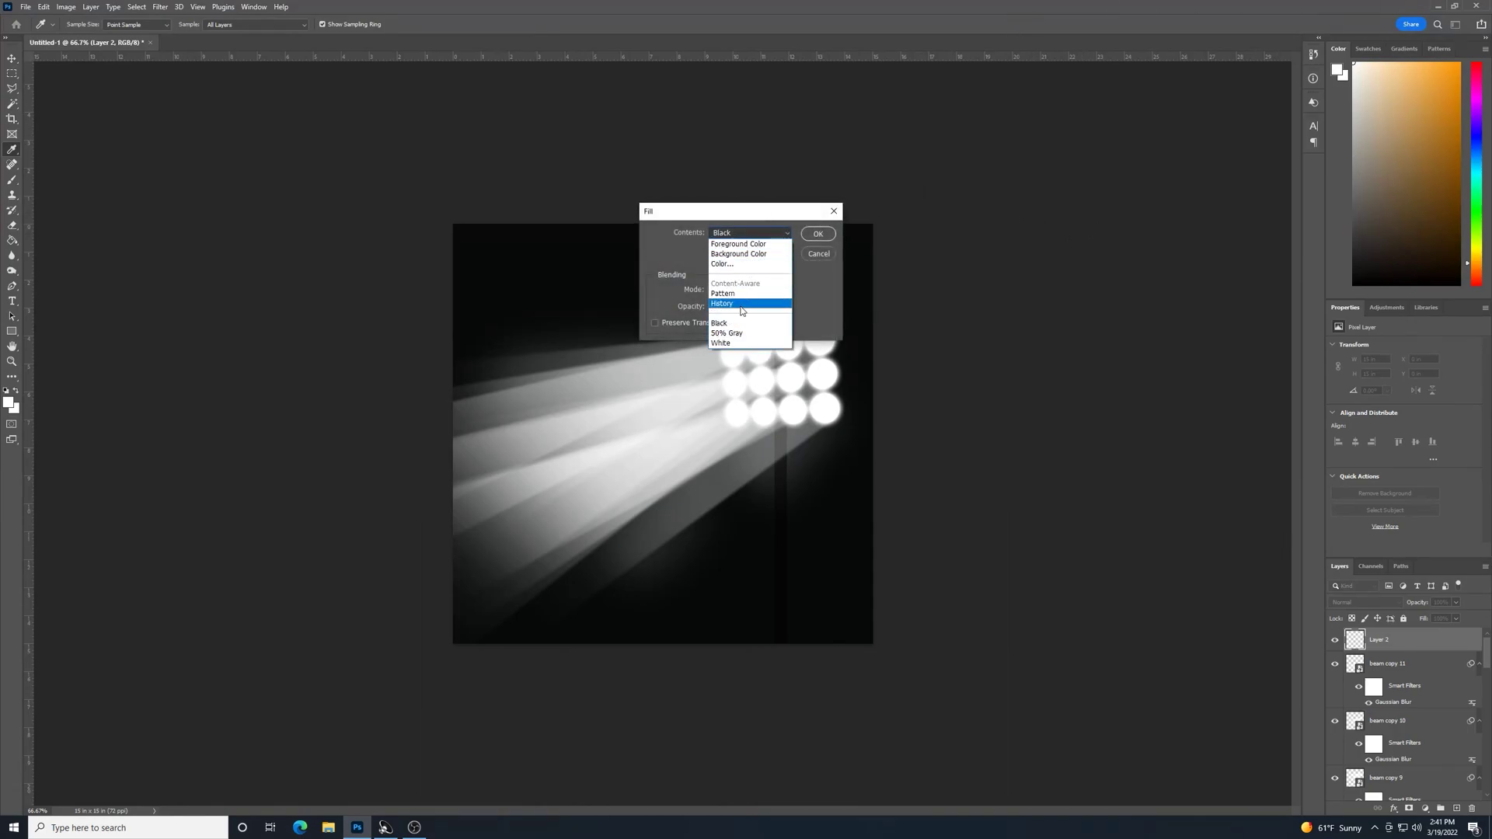
left_click(749, 264)
left_click_drag(310, 94, 231, 67)
left_click(444, 83)
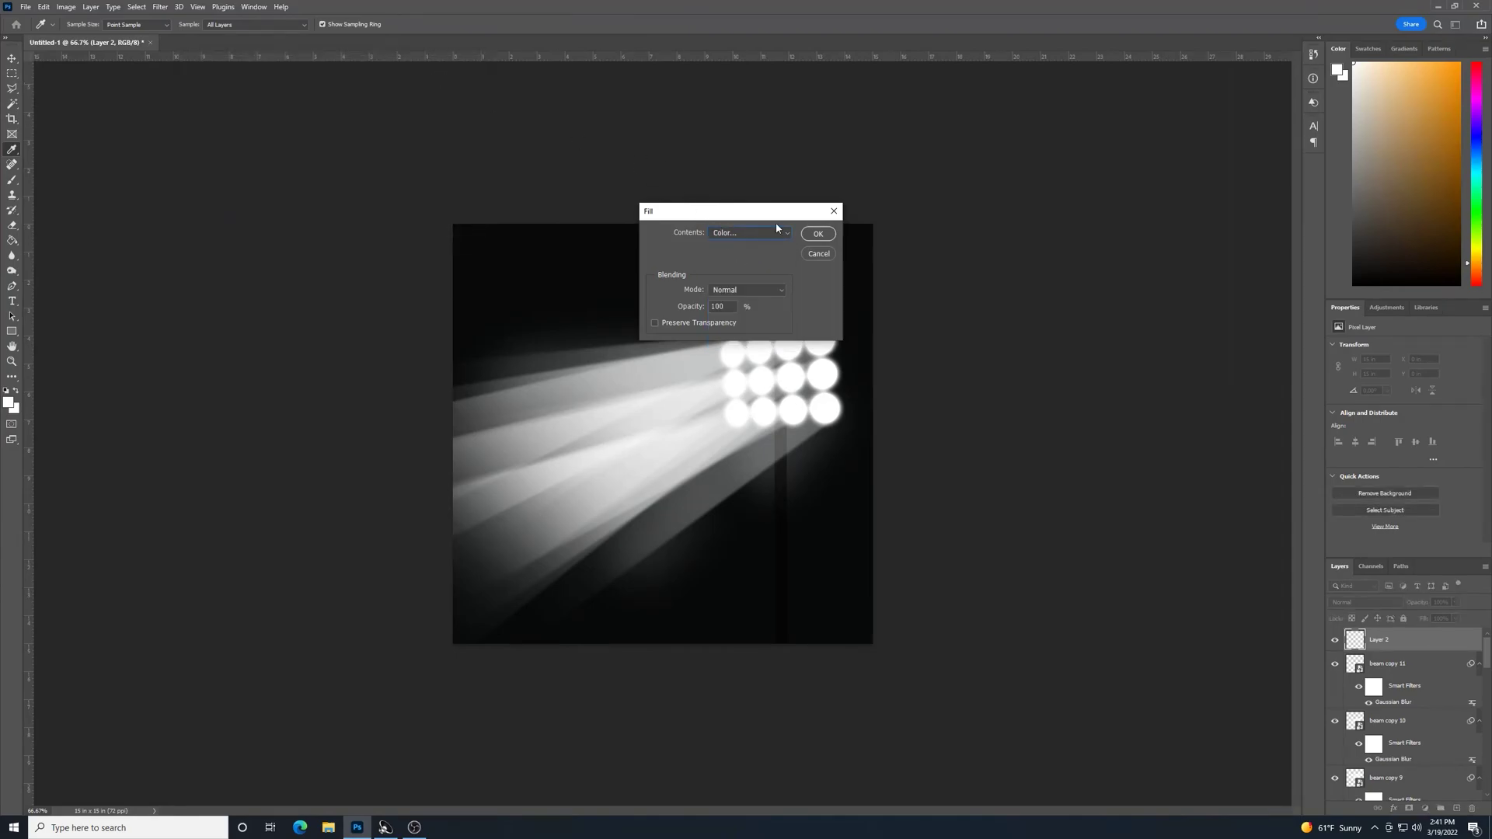
left_click(827, 235)
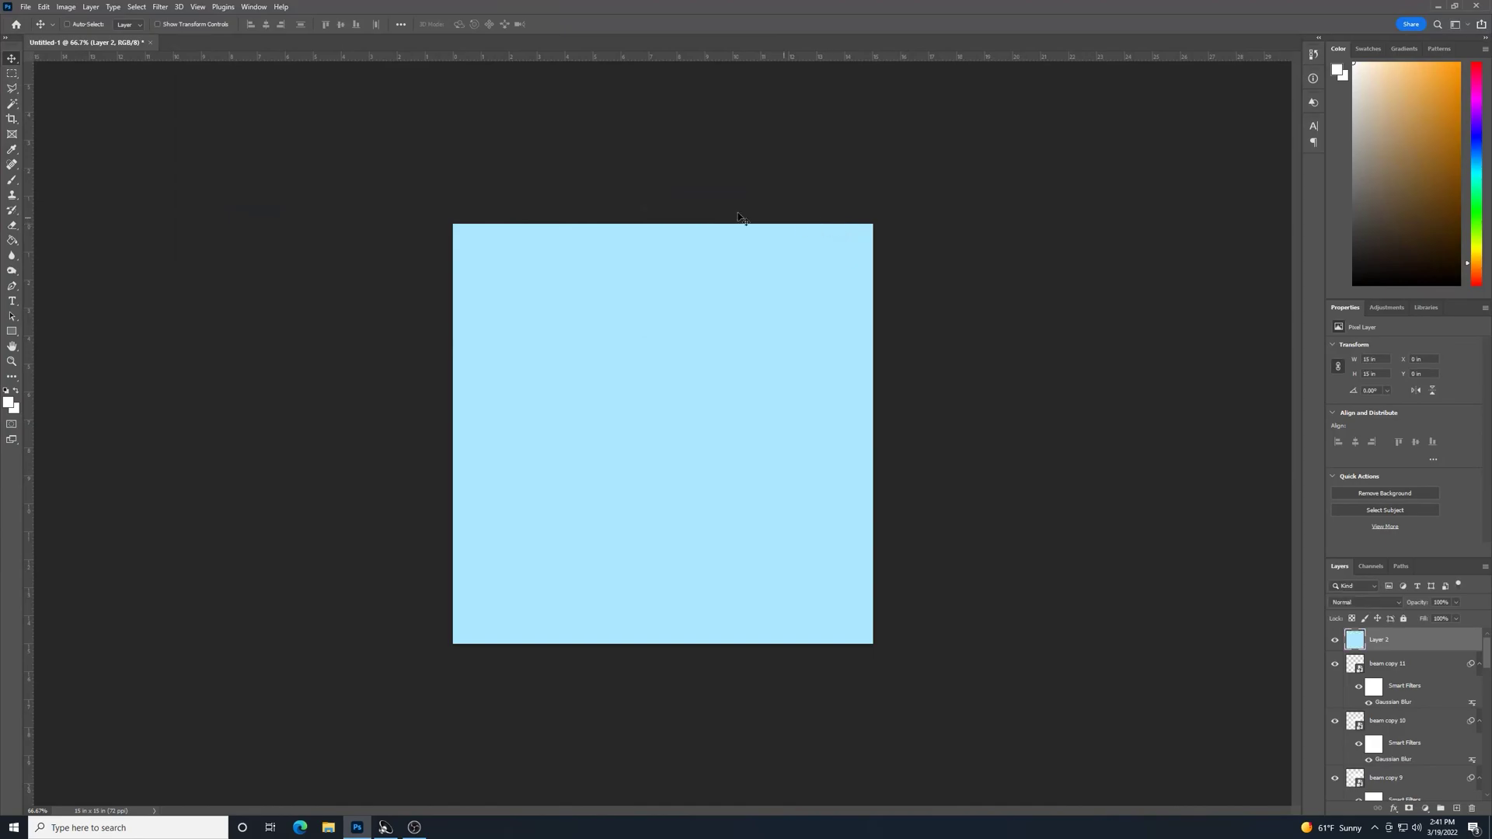
left_click(1377, 606)
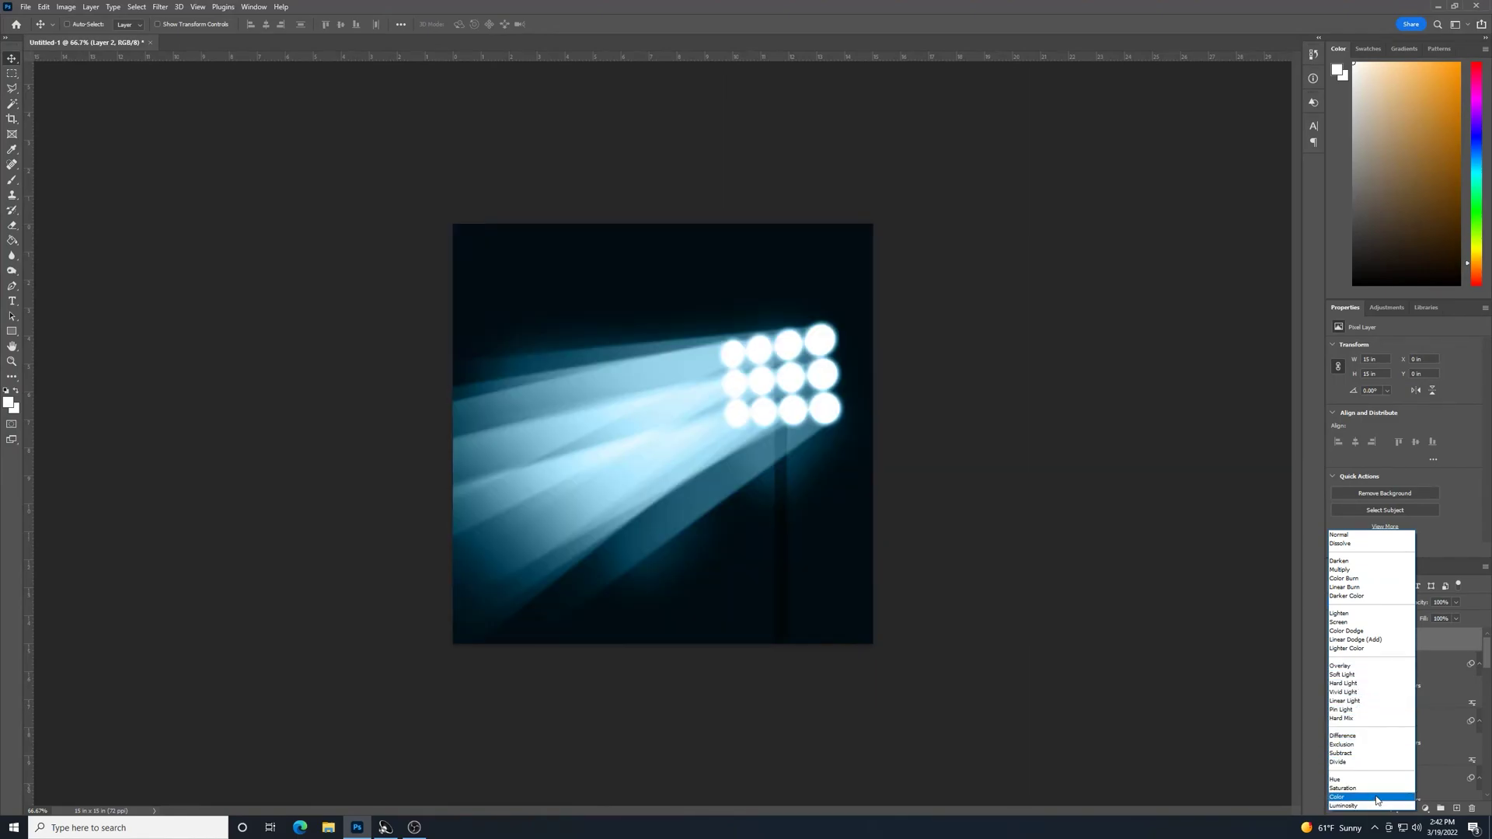
Set Layer 2 to Color blend mode at about 59% opacity
left_click(1378, 798)
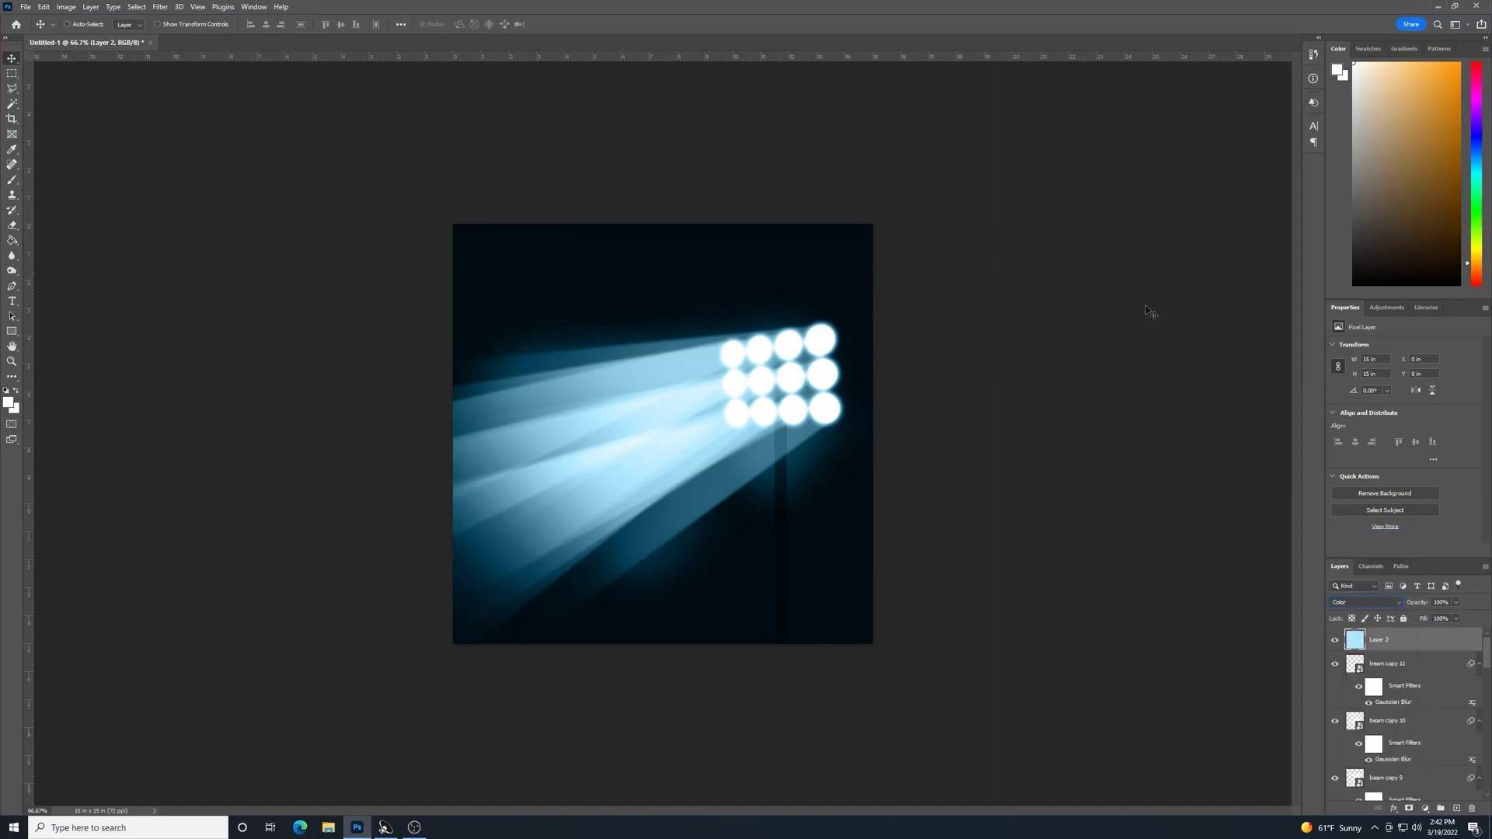
left_click(1457, 603)
left_click_drag(1456, 618, 1435, 619)
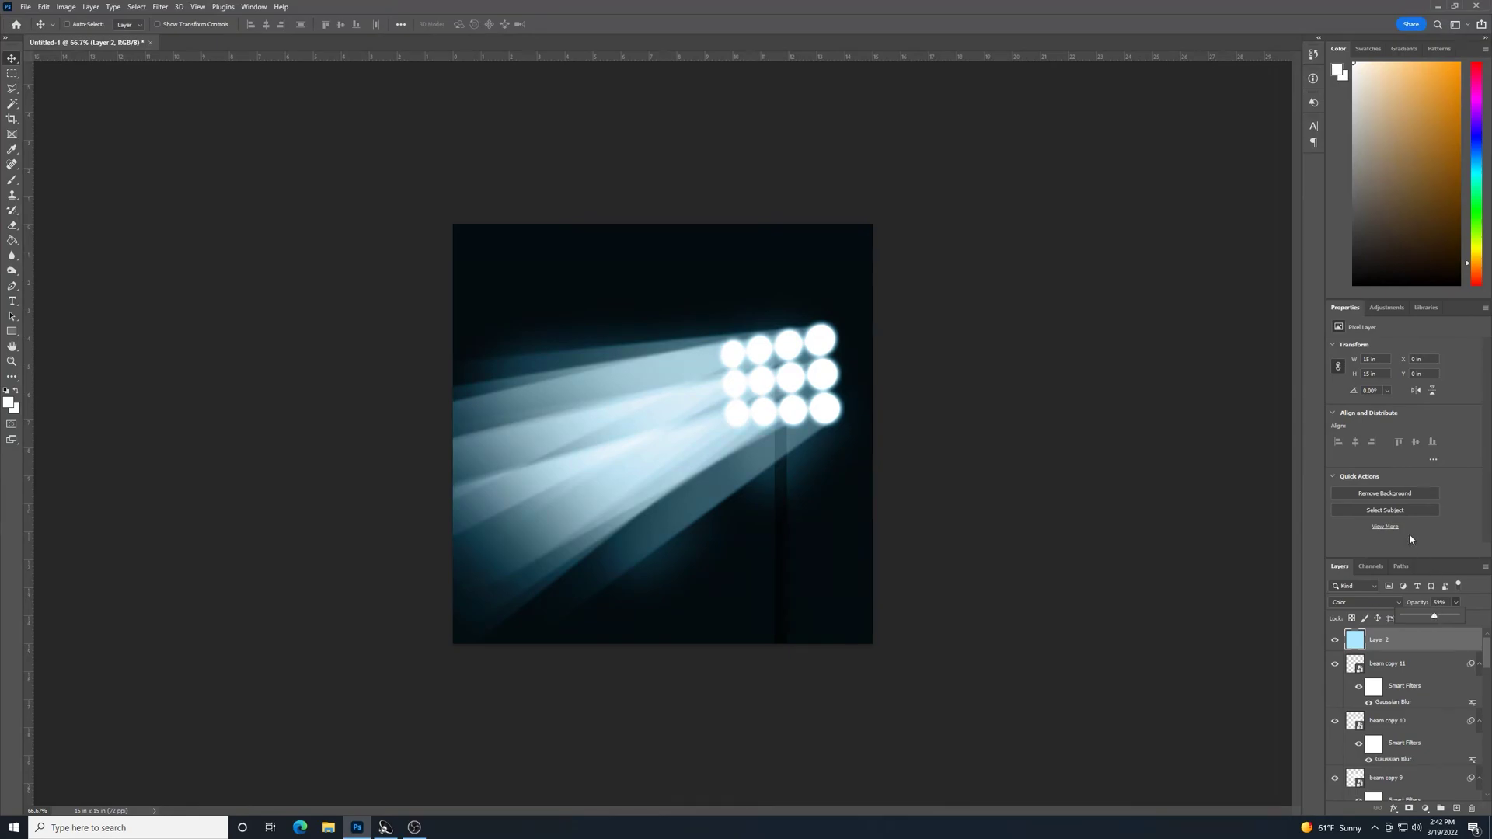